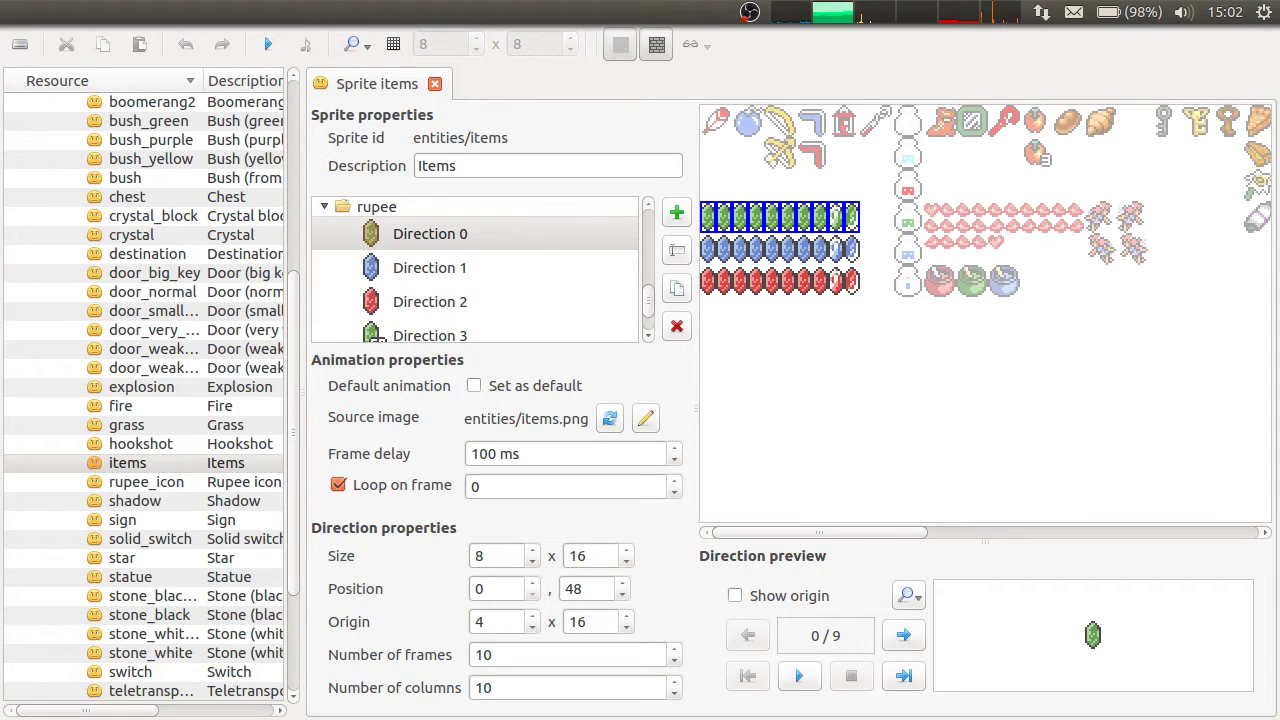
Examine the green, blue and red rupee frames of the rupee animation in the Items sprite.
{"action": "left_click", "coordinate": [877, 434]}
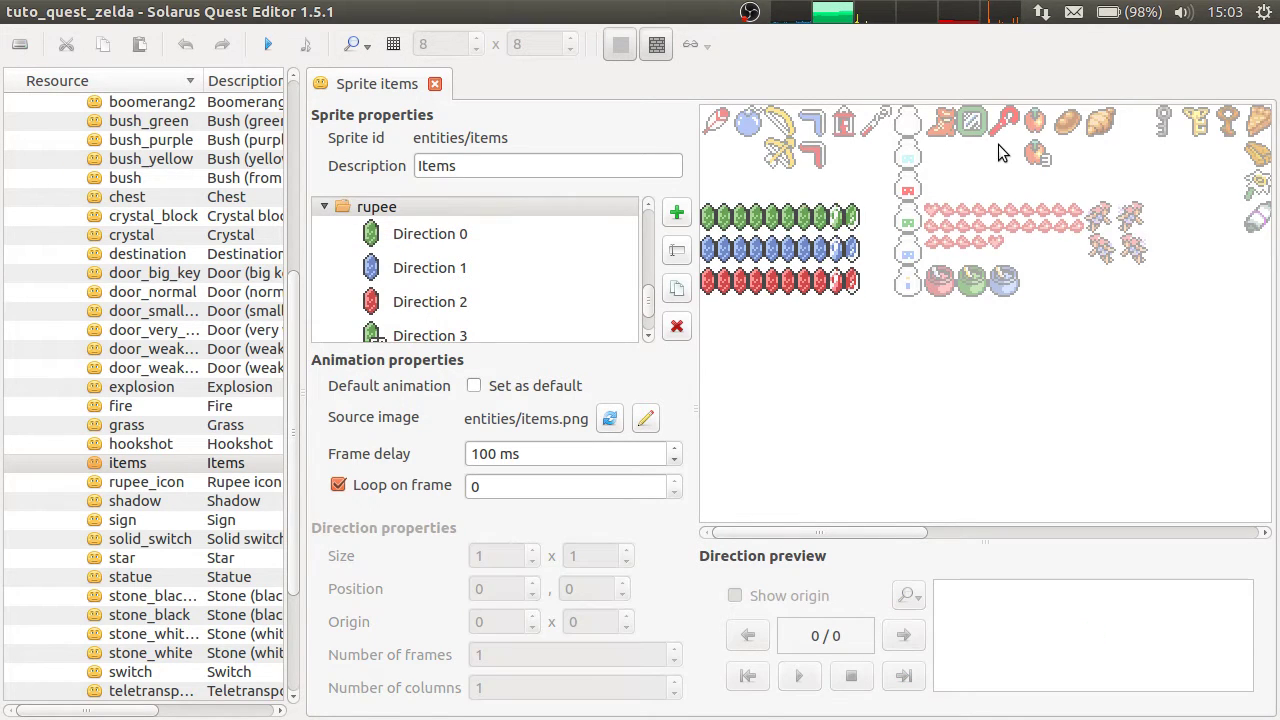
{"action": "left_click_drag", "start_coordinate": [295, 390], "coordinate": [311, 145]}
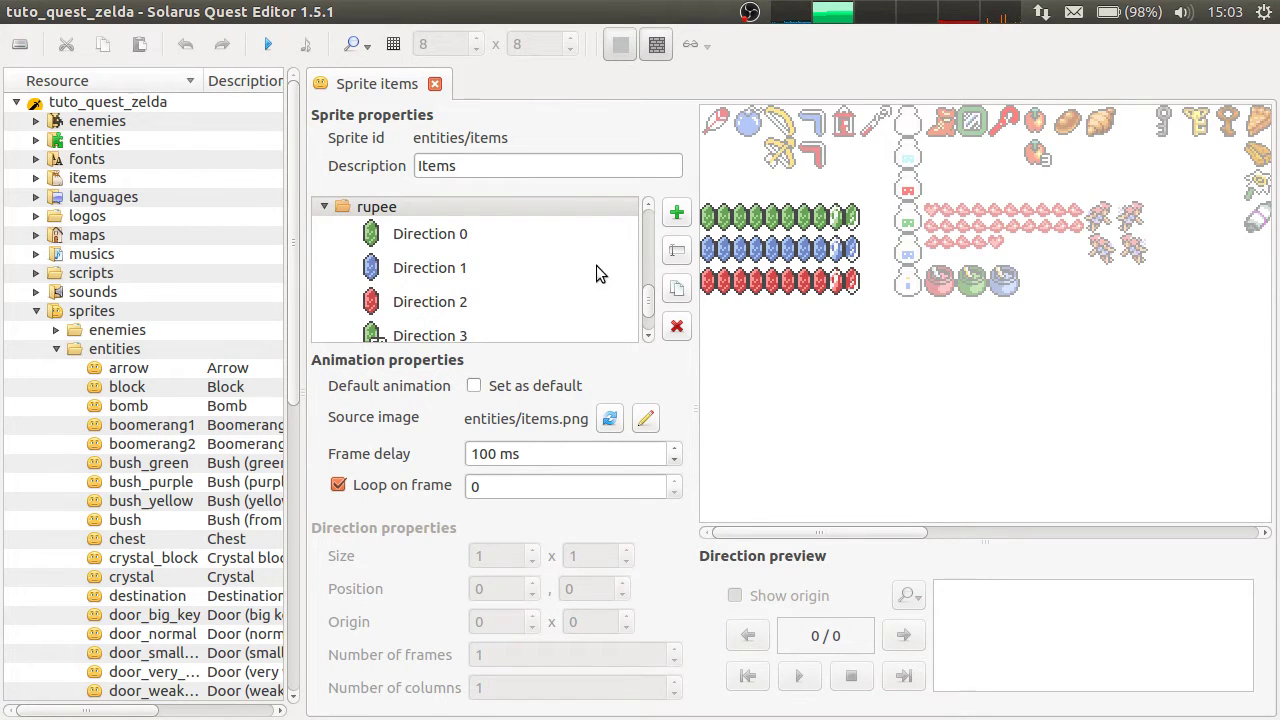
{"action": "left_click", "coordinate": [790, 216]}
{"action": "left_click", "coordinate": [790, 248]}
{"action": "left_click", "coordinate": [790, 281]}
{"action": "left_click", "coordinate": [790, 248]}
{"action": "left_click", "coordinate": [778, 341]}
Delete the rupee item from the quest's items and confirm the deletion.
{"action": "left_click", "coordinate": [36, 178]}
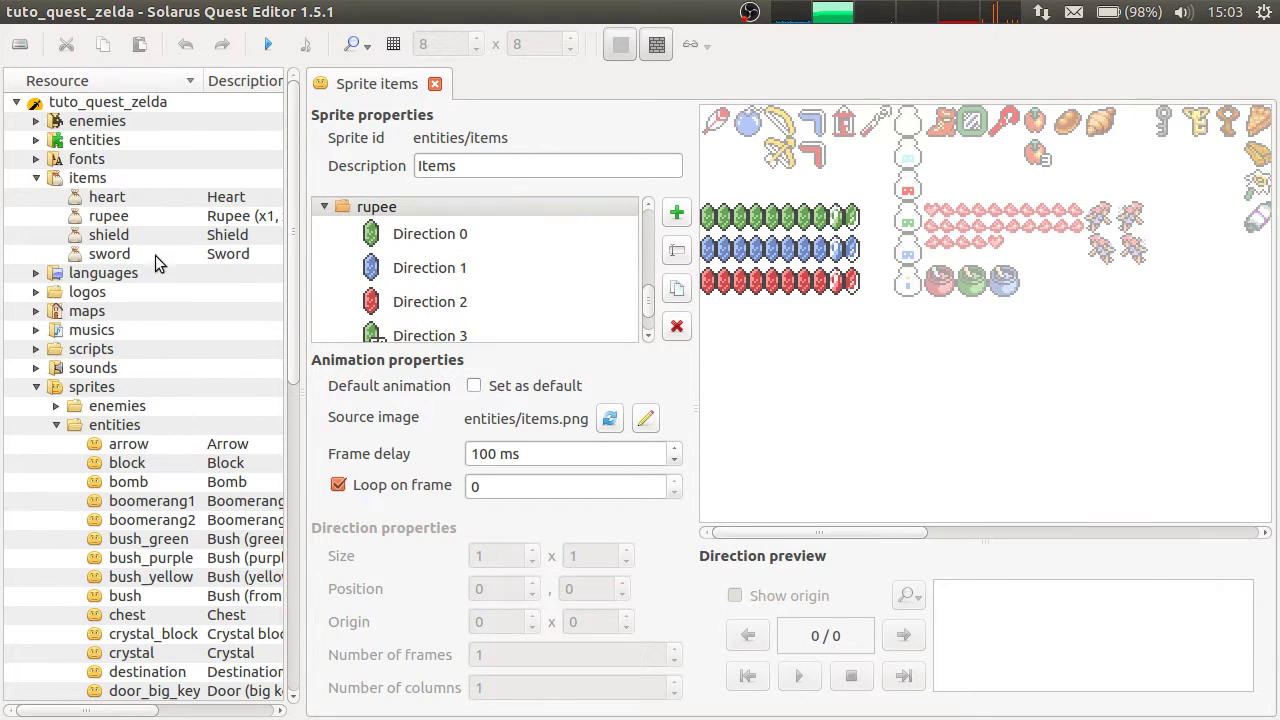
{"action": "right_click", "coordinate": [108, 218]}
{"action": "left_click", "coordinate": [178, 314]}
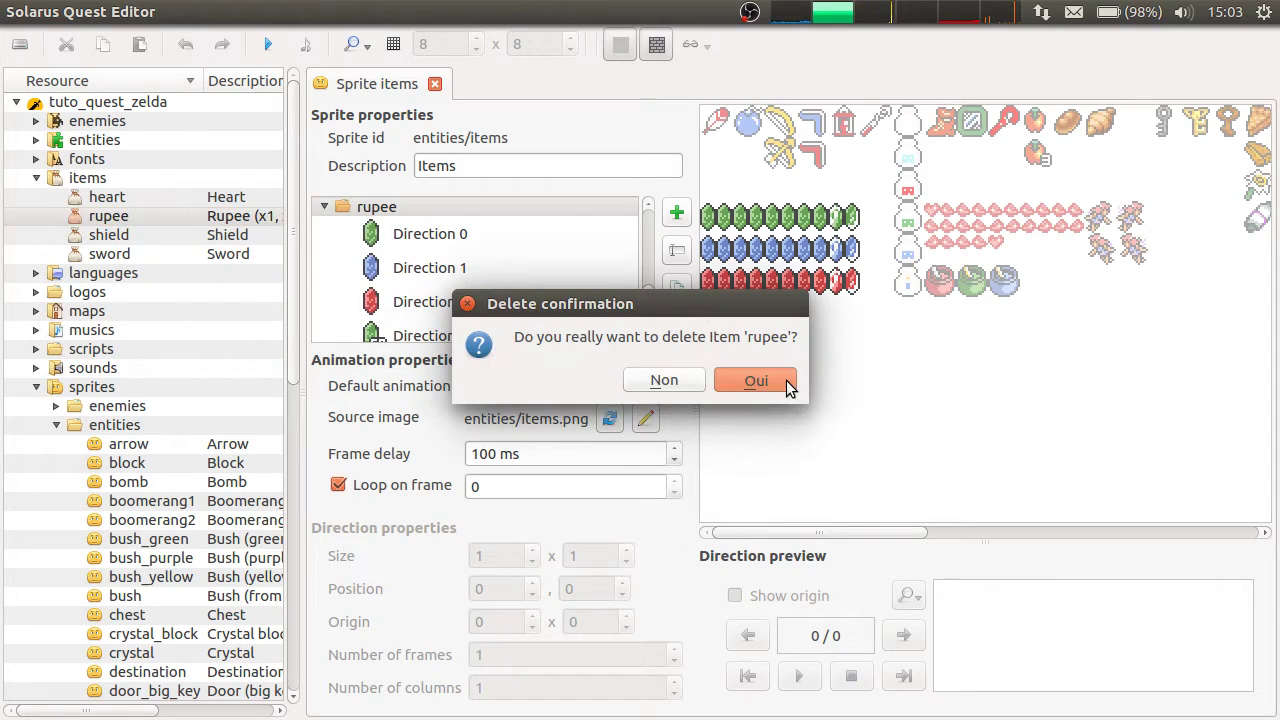
{"action": "left_click", "coordinate": [790, 384]}
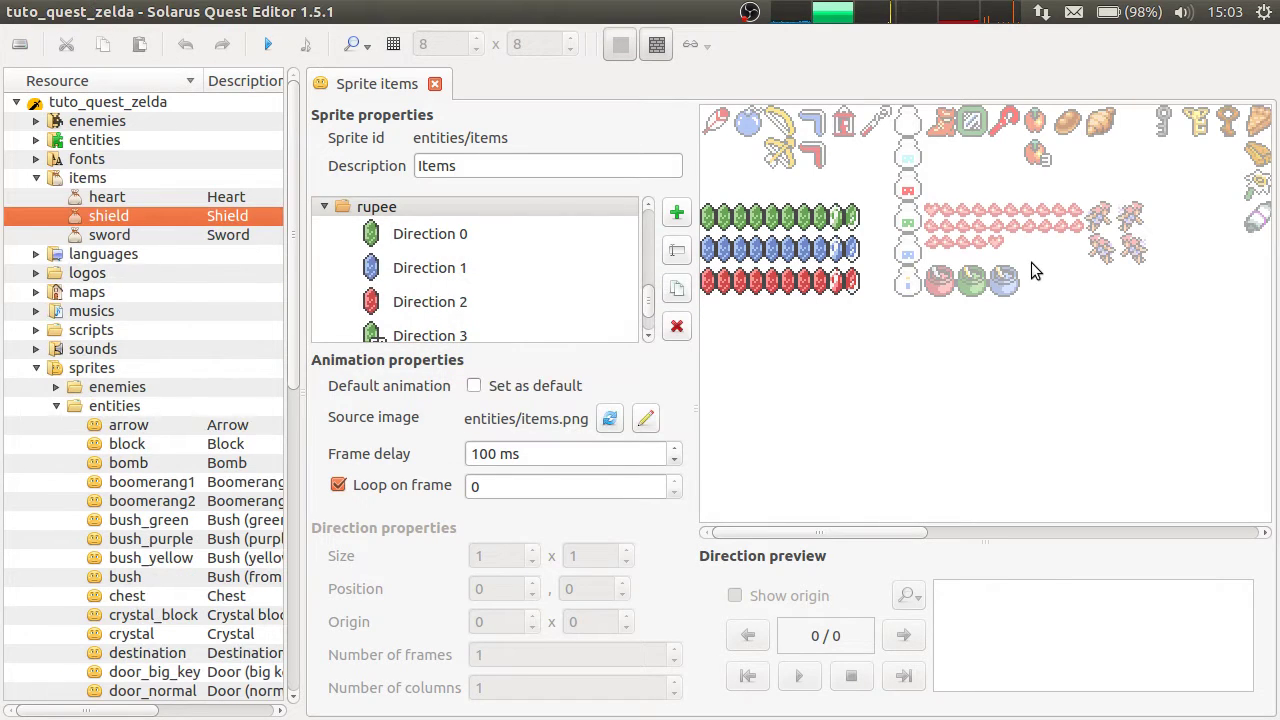
Look over the heart, shield and sword items in the quest's item list.
{"action": "left_click", "coordinate": [115, 200]}
{"action": "left_click", "coordinate": [127, 215]}
{"action": "left_click", "coordinate": [120, 236]}
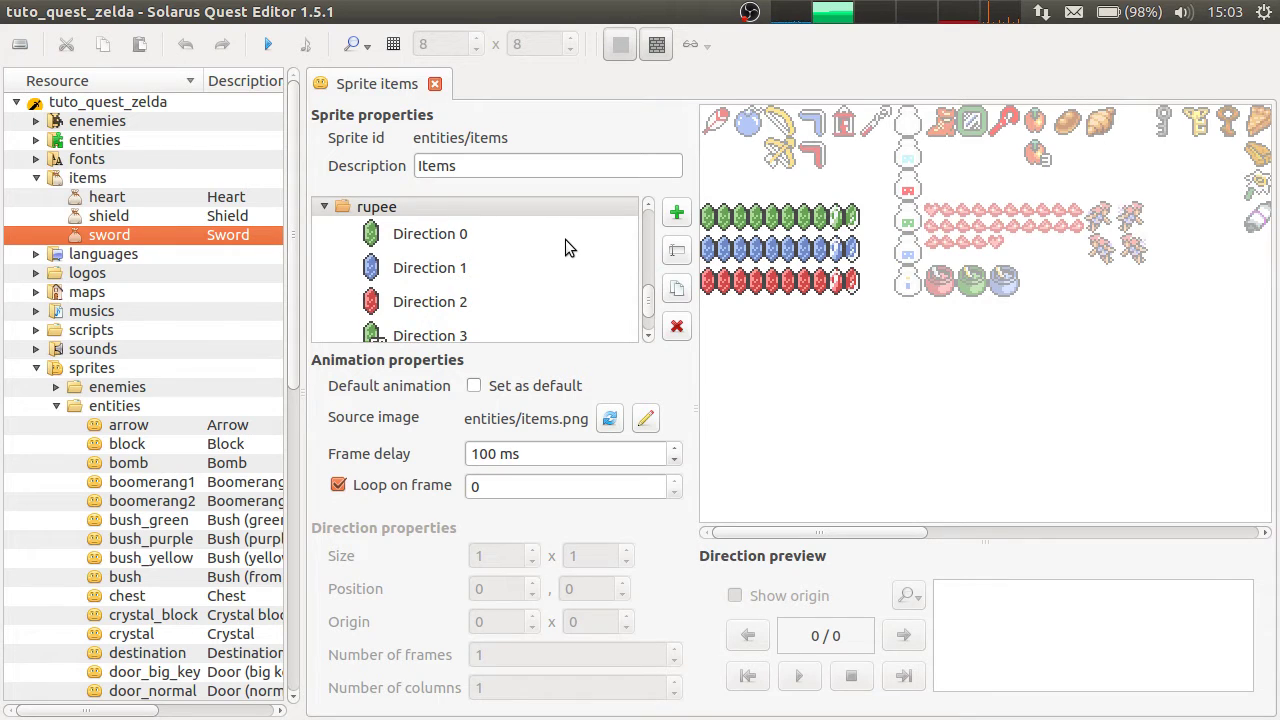
Browse the Items sprite's animations and inspect the rupee animation's directions from Direction 0 to Direction 5.
{"action": "left_click", "coordinate": [414, 206]}
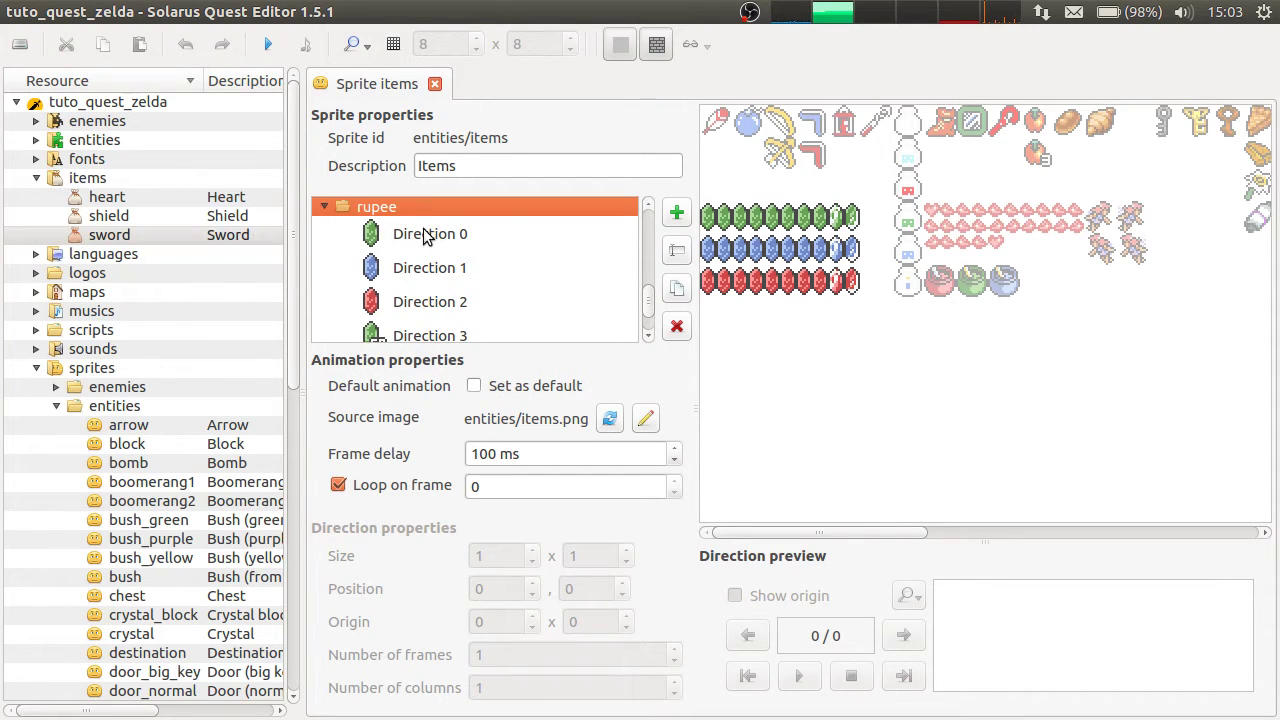
{"action": "scroll", "coordinate": [429, 257], "scroll_direction": "up", "scroll_amount": 2}
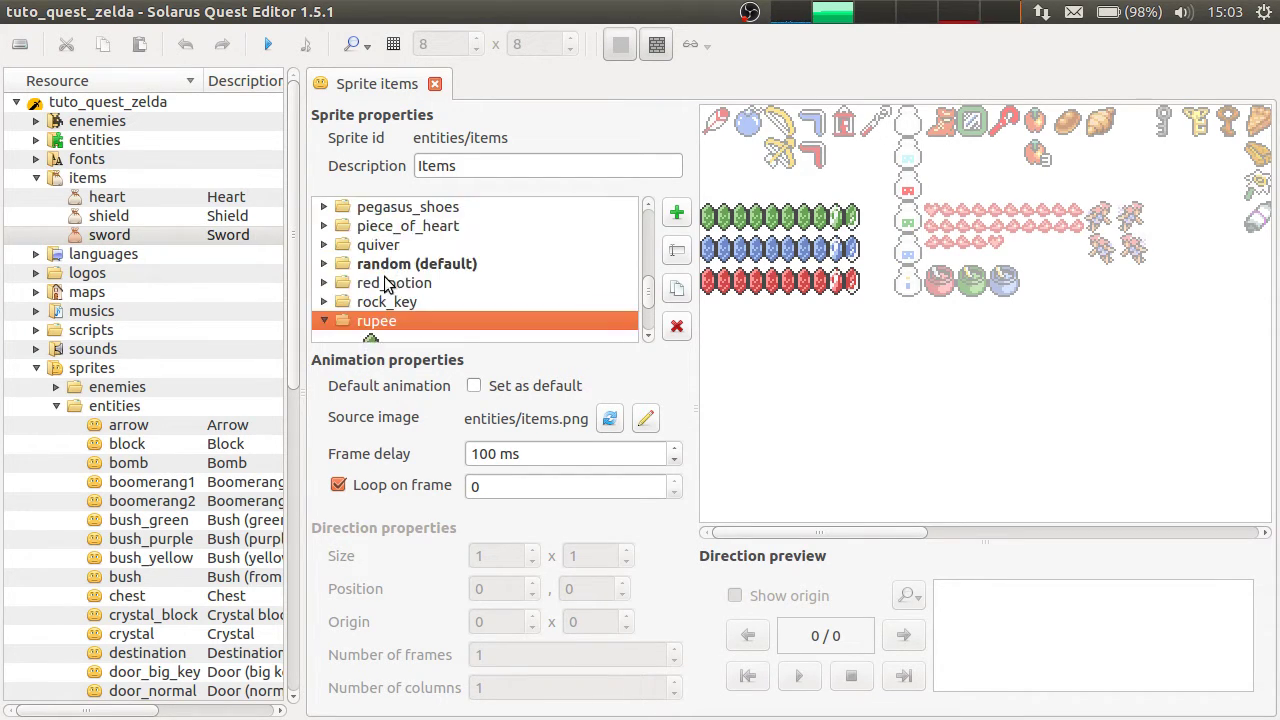
{"action": "scroll", "coordinate": [511, 253], "scroll_direction": "up", "scroll_amount": 3}
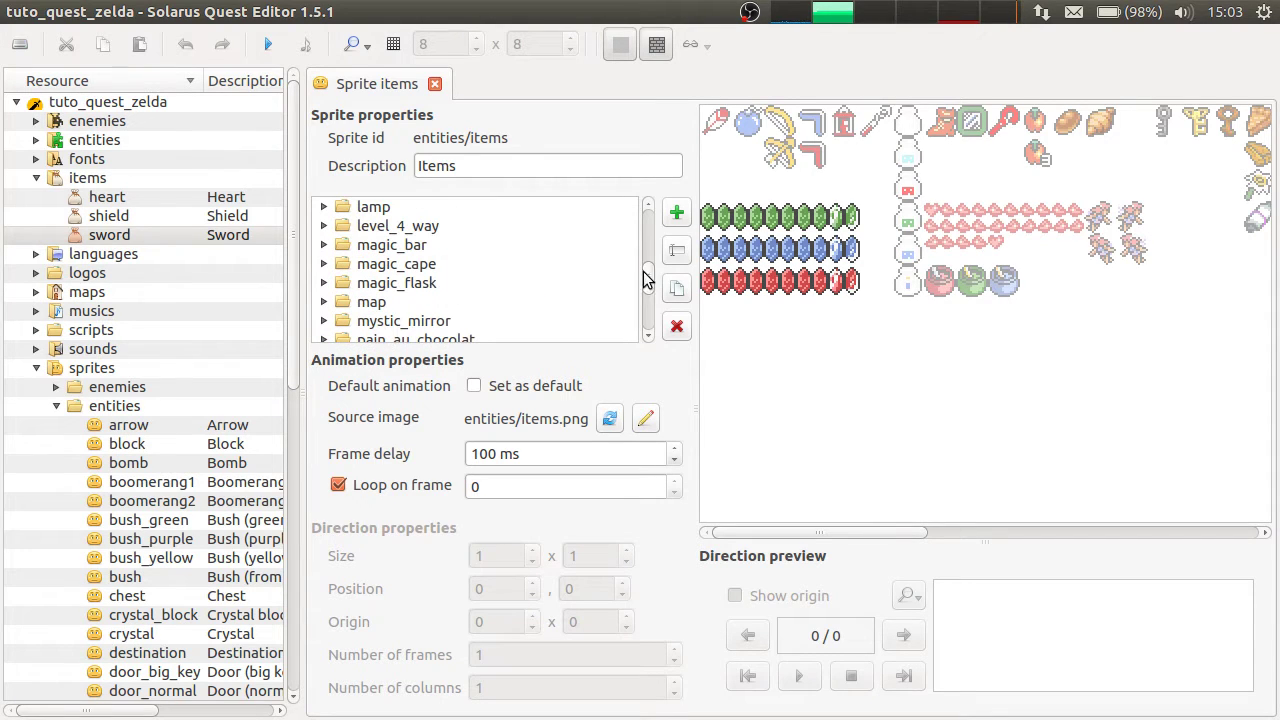
{"action": "scroll", "coordinate": [648, 283], "scroll_direction": "down", "scroll_amount": 3}
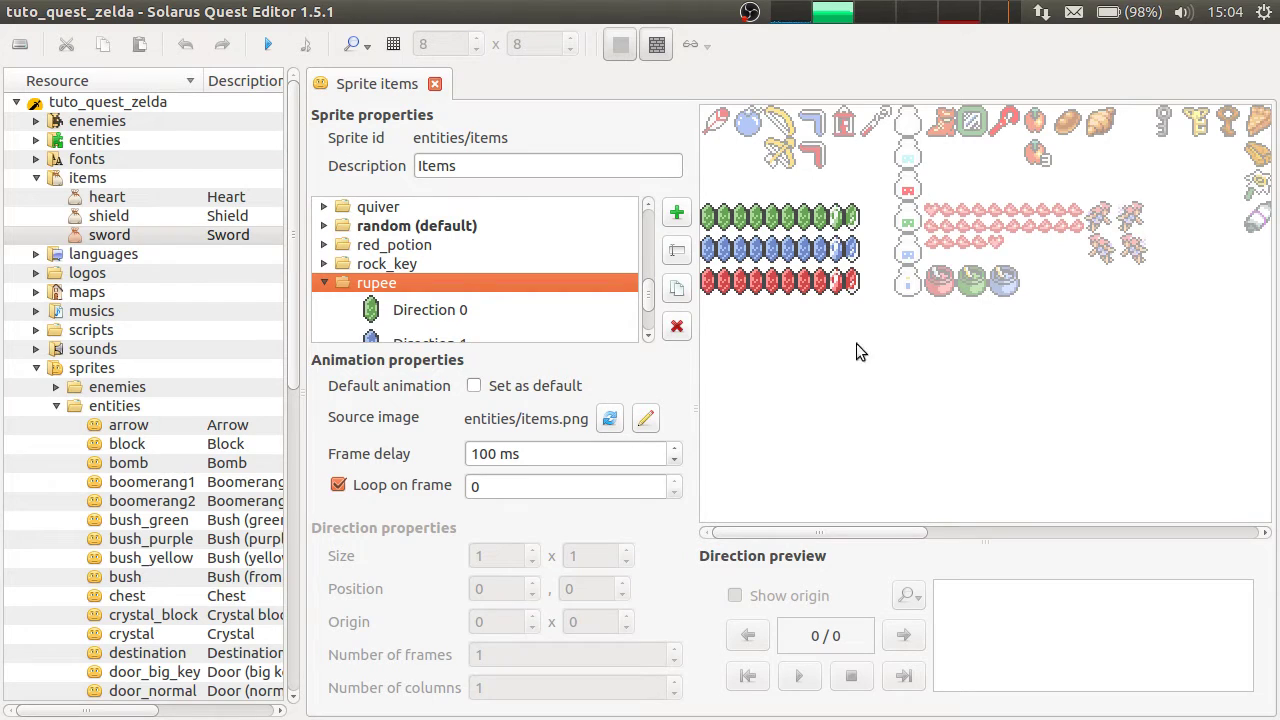
{"action": "scroll", "coordinate": [535, 286], "scroll_direction": "down", "scroll_amount": 1}
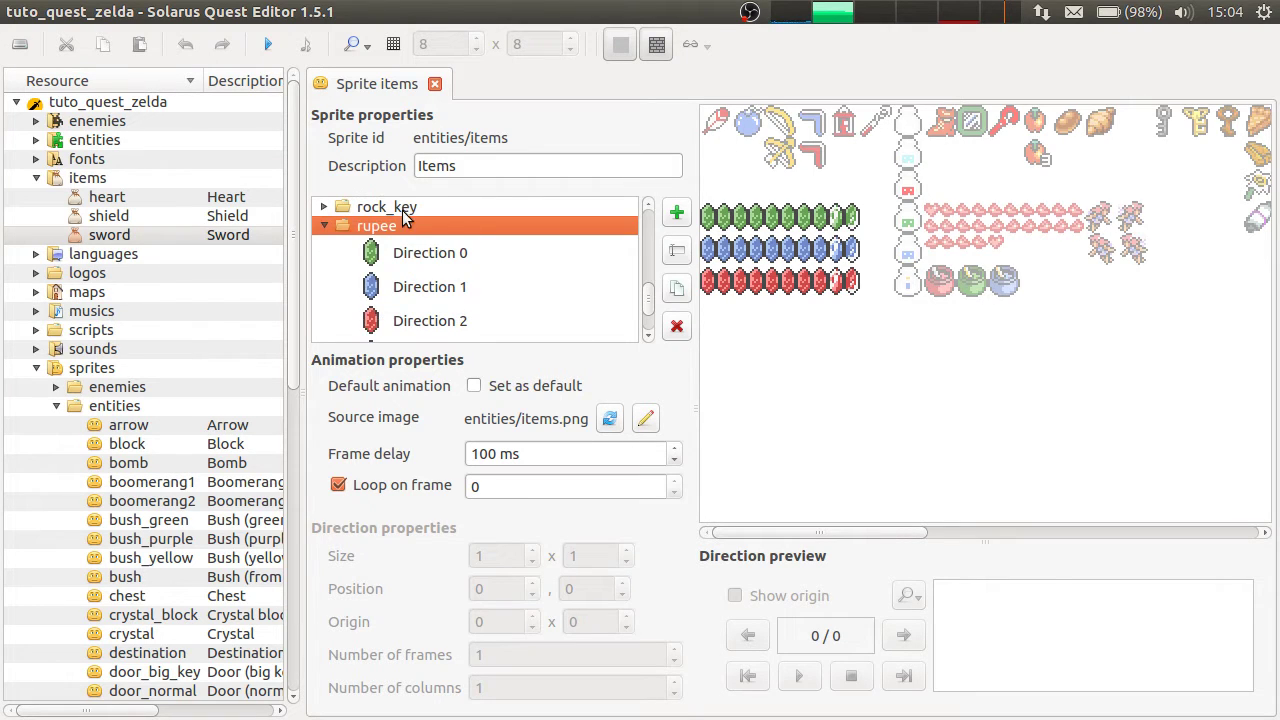
{"action": "scroll", "coordinate": [492, 236], "scroll_direction": "down", "scroll_amount": 1}
{"action": "scroll", "coordinate": [492, 236], "scroll_direction": "up", "scroll_amount": 1}
{"action": "left_click", "coordinate": [480, 252]}
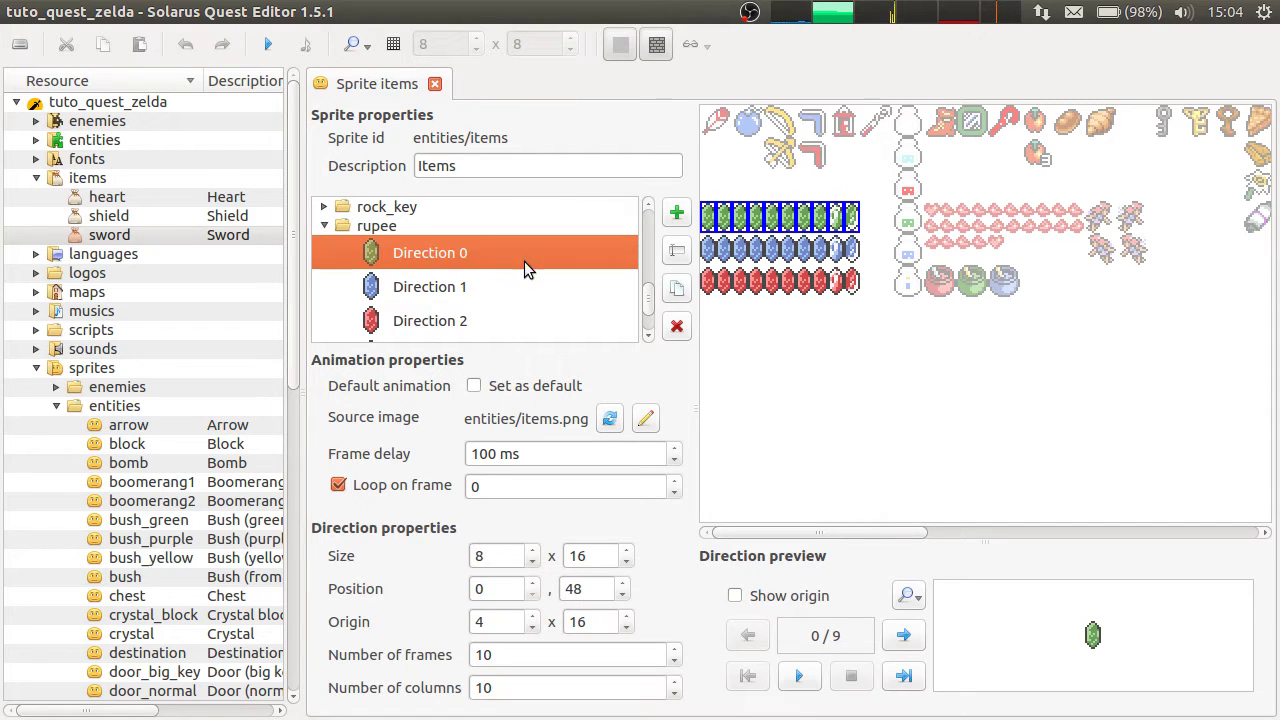
{"action": "scroll", "coordinate": [480, 286], "scroll_direction": "down", "scroll_amount": 3}
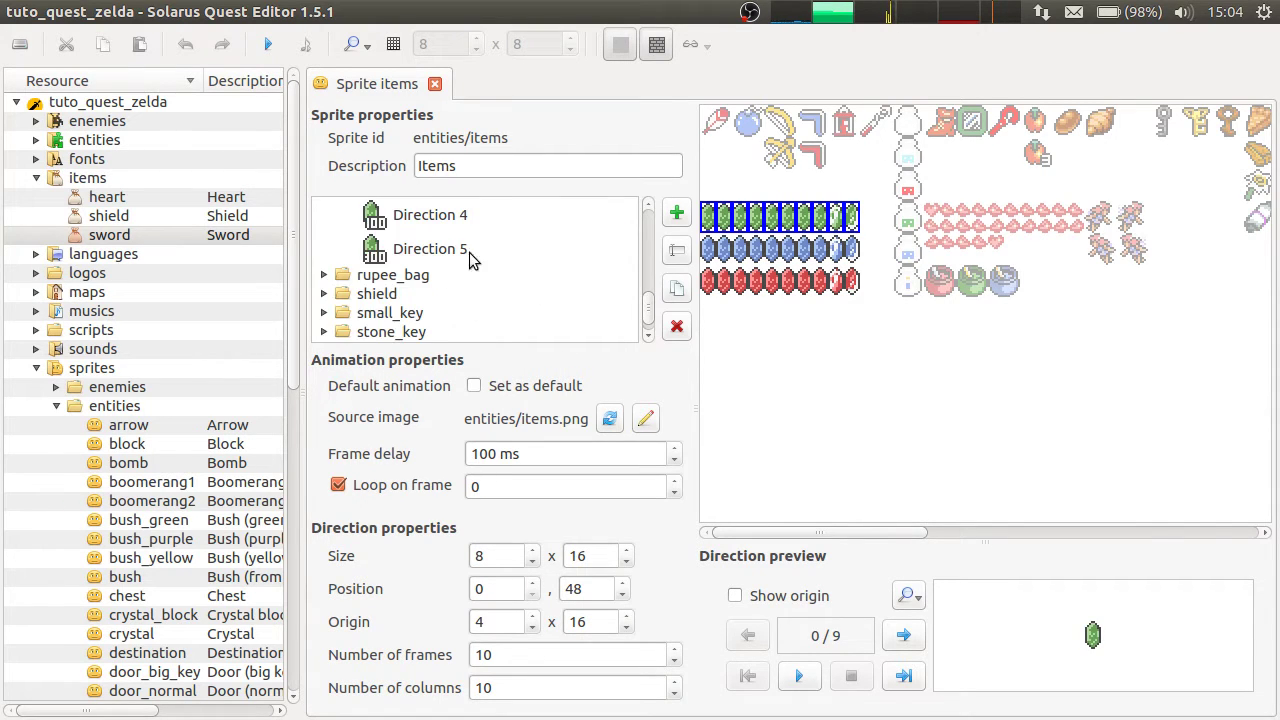
{"action": "left_click", "coordinate": [463, 252]}
{"action": "scroll", "coordinate": [466, 300], "scroll_direction": "up", "scroll_amount": 6}
{"action": "left_click", "coordinate": [468, 311]}
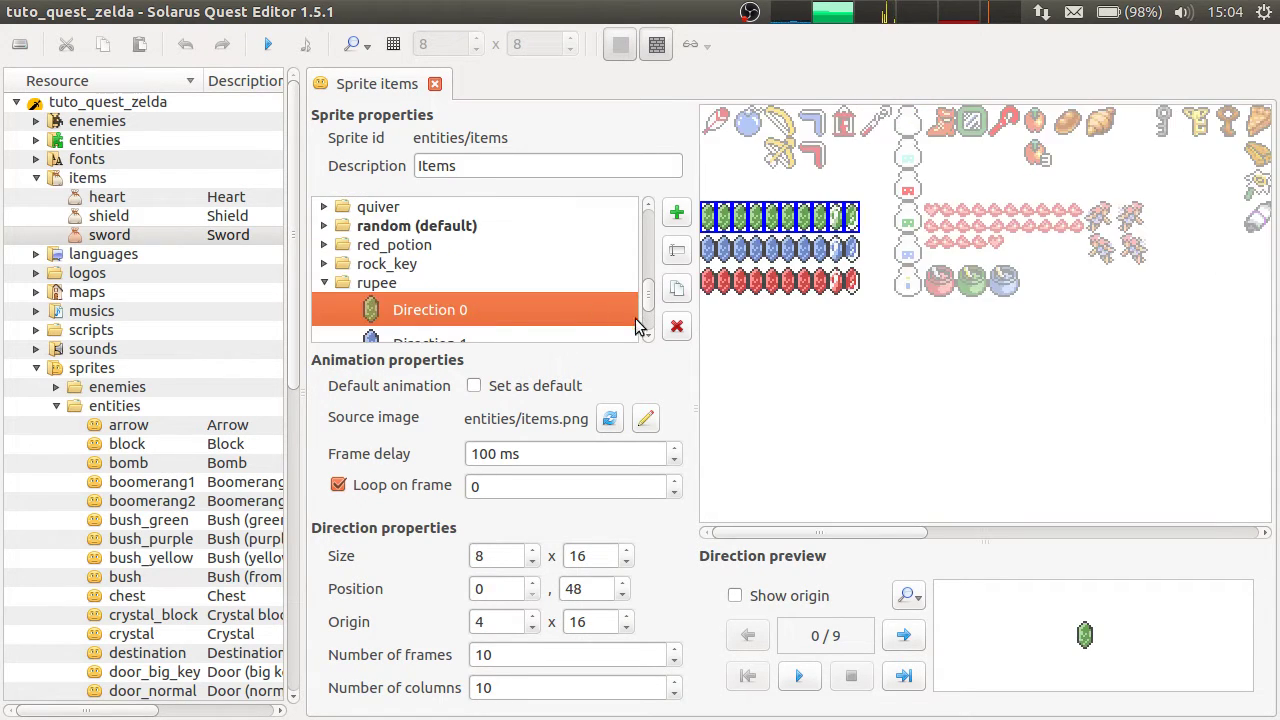
{"action": "scroll", "coordinate": [645, 322], "scroll_direction": "down", "scroll_amount": 2}
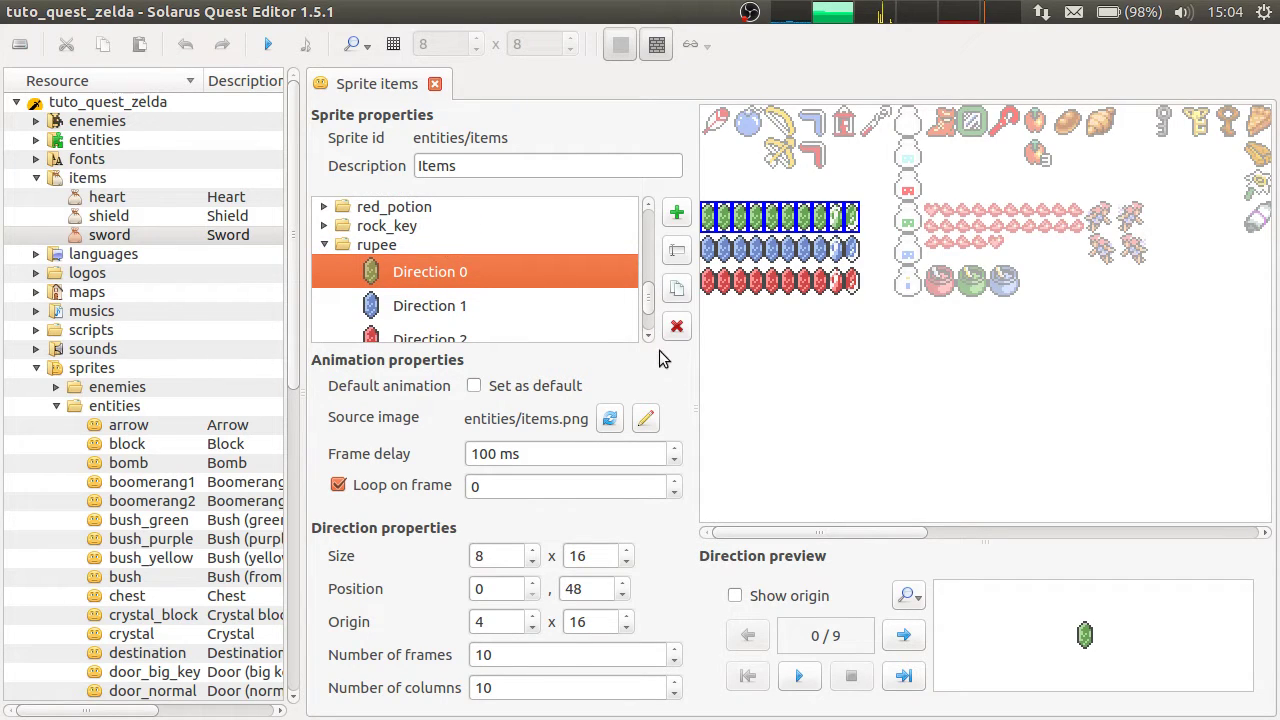
{"action": "scroll", "coordinate": [653, 337], "scroll_direction": "down", "scroll_amount": 1}
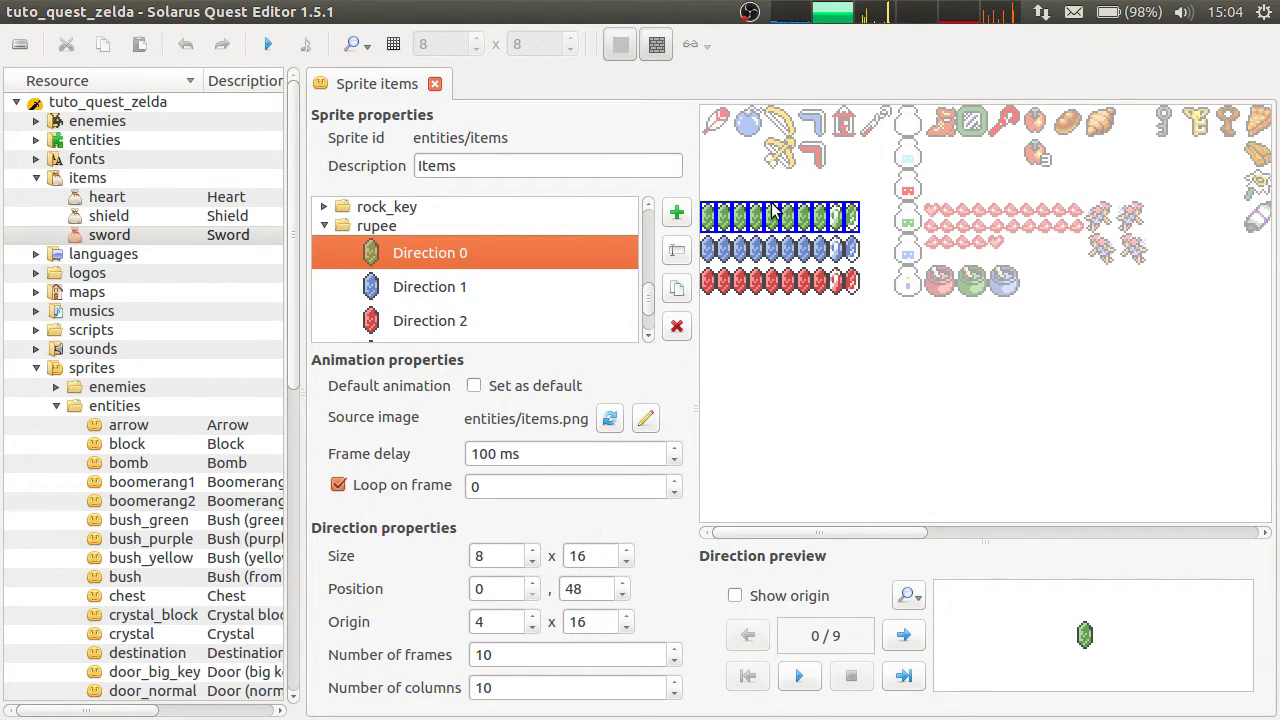
Compare the blue, red and green rupee directions of the rupee animation, ending on Direction 0.
{"action": "left_click", "coordinate": [790, 256]}
{"action": "left_click", "coordinate": [790, 283]}
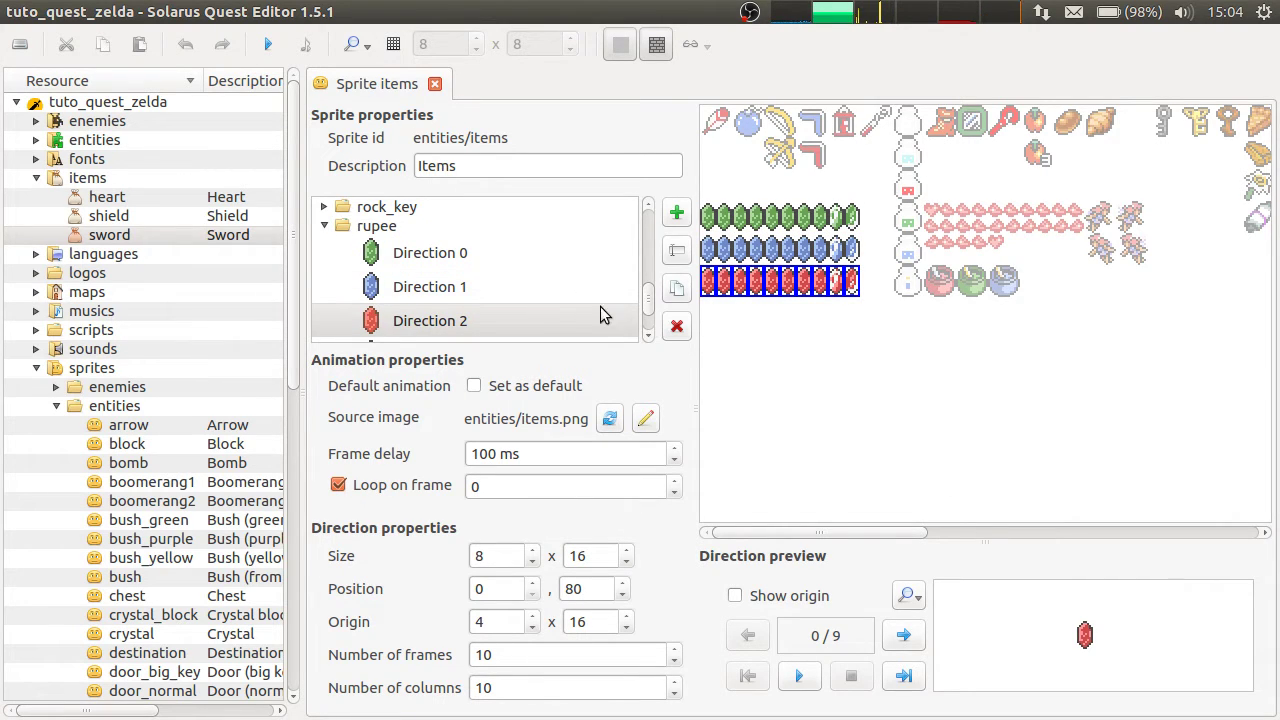
{"action": "left_click", "coordinate": [648, 336]}
{"action": "left_click", "coordinate": [649, 337]}
{"action": "left_click", "coordinate": [649, 335]}
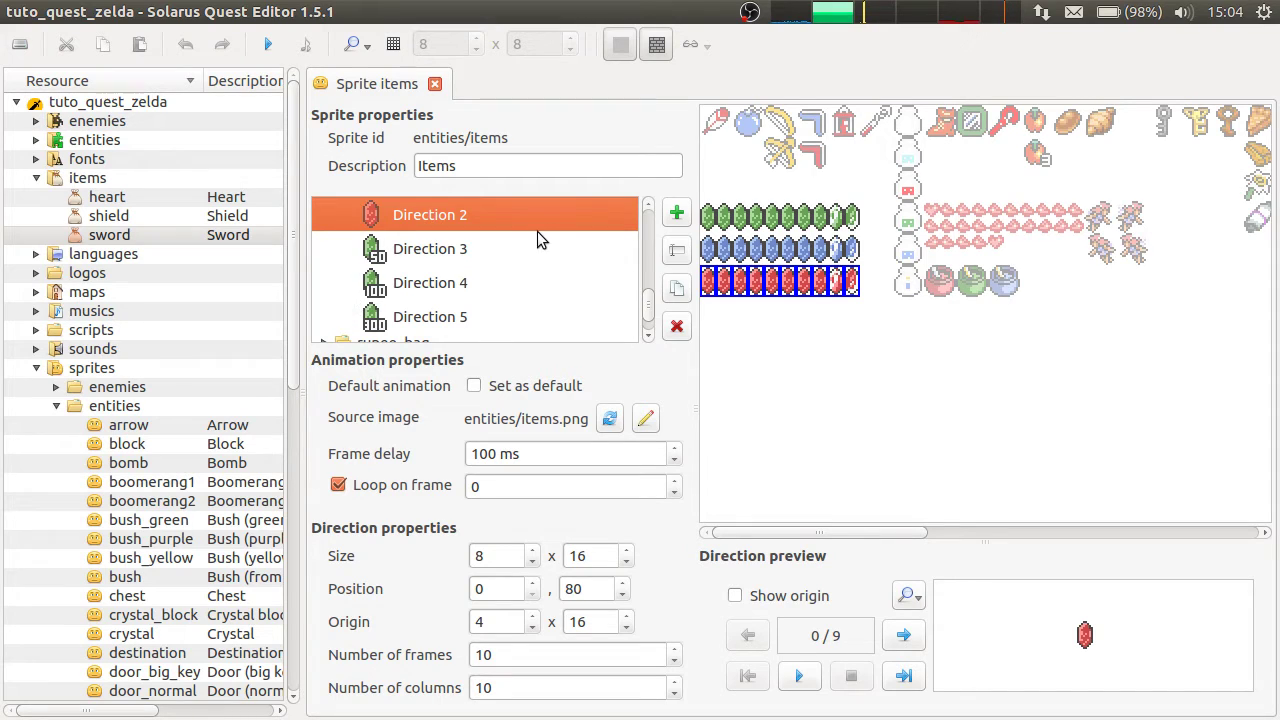
{"action": "scroll", "coordinate": [478, 244], "scroll_direction": "up", "scroll_amount": 1}
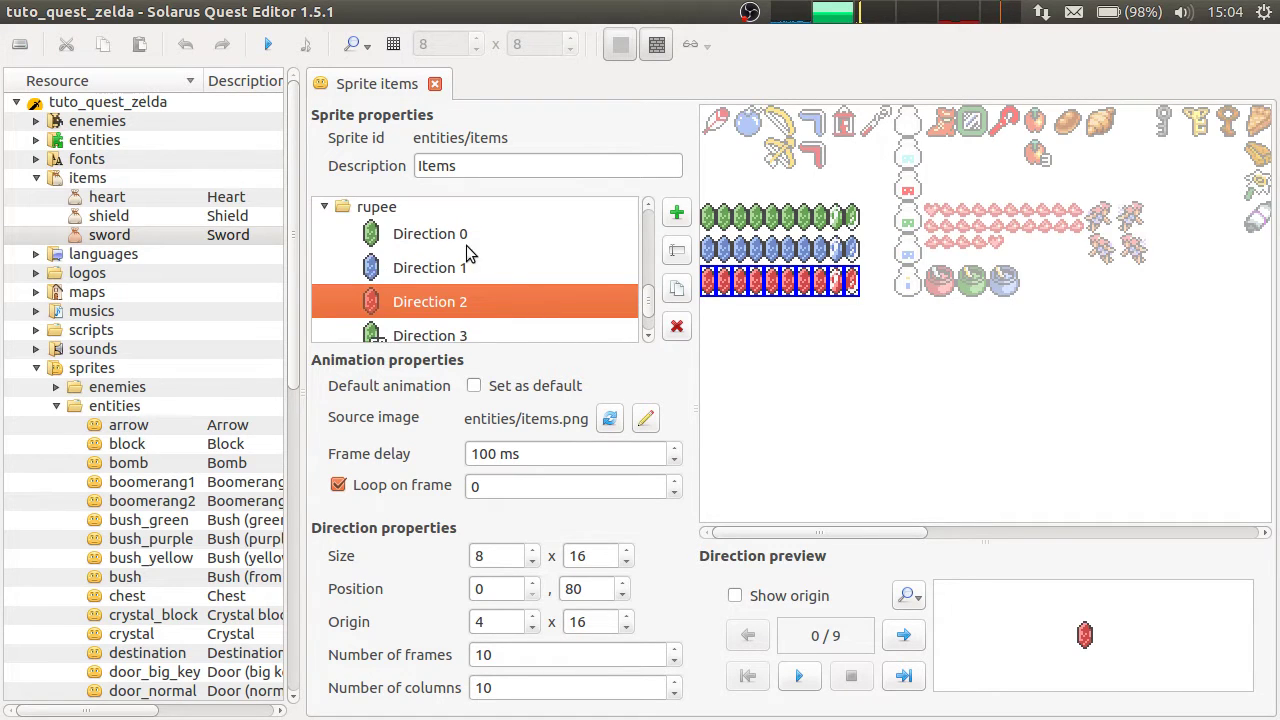
{"action": "left_click", "coordinate": [478, 239]}
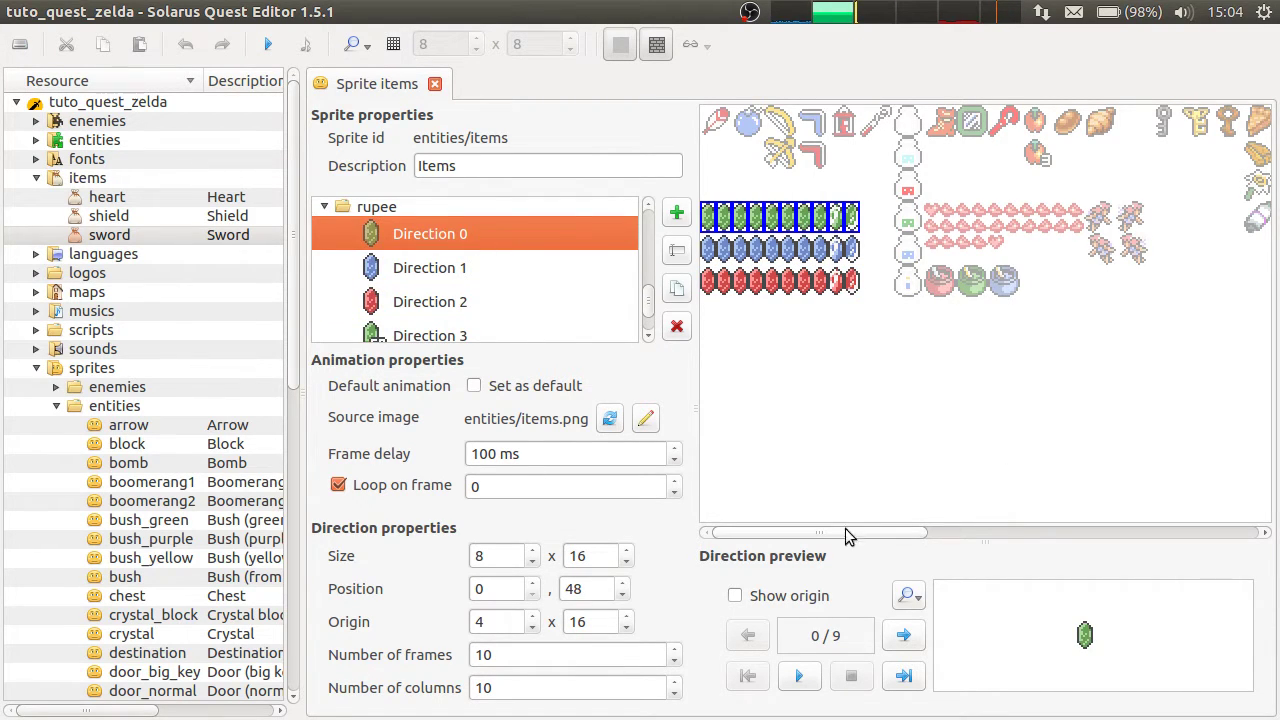
{"action": "mouse_move", "coordinate": [850, 535]}
{"action": "left_mouse_down"}
{"action": "mouse_move", "coordinate": [1060, 540]}
{"action": "mouse_move", "coordinate": [850, 535]}
{"action": "left_mouse_up"}
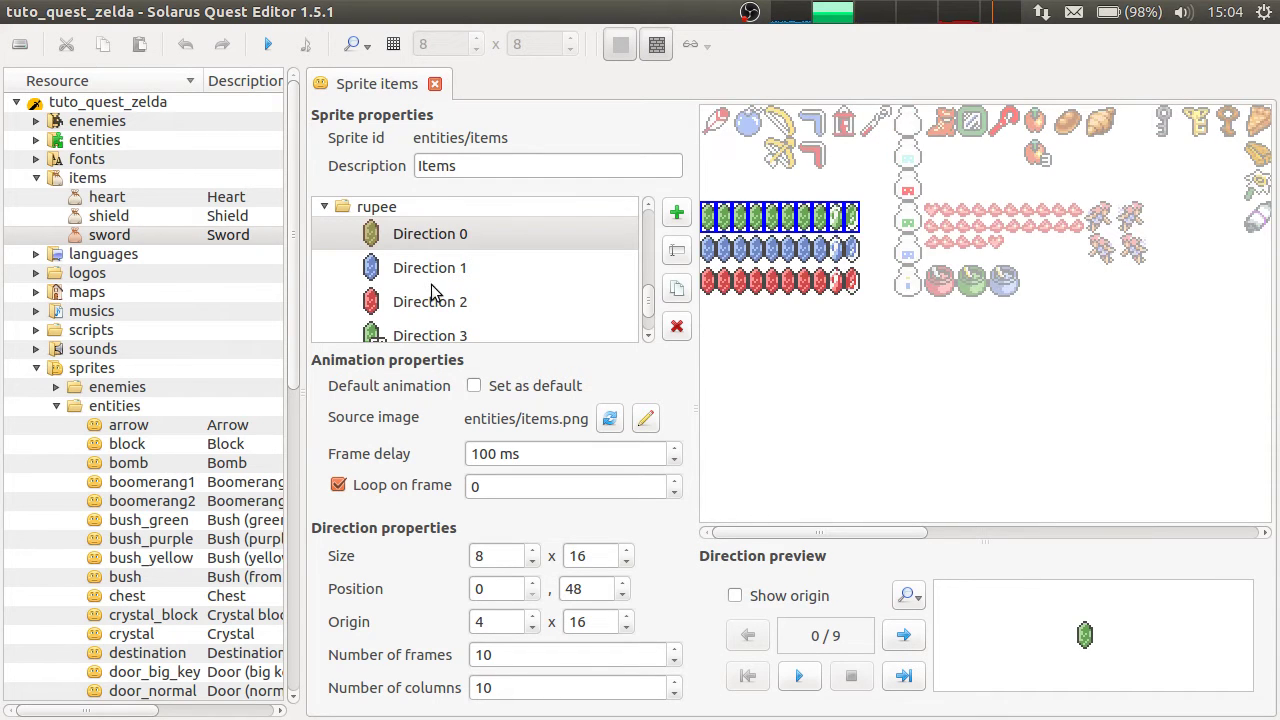
{"action": "left_click", "coordinate": [447, 298]}
{"action": "left_click", "coordinate": [477, 234]}
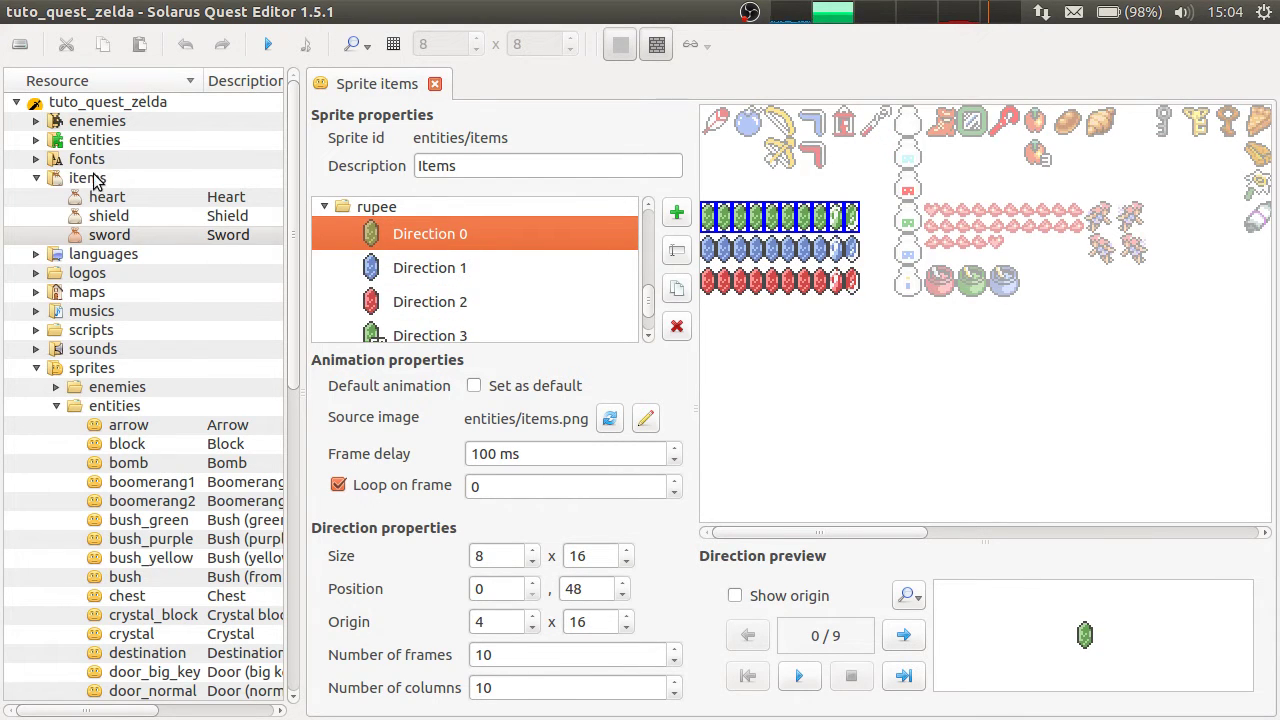
Open the dialogs of the English language and expand the _treasure group.
{"action": "left_click", "coordinate": [37, 254]}
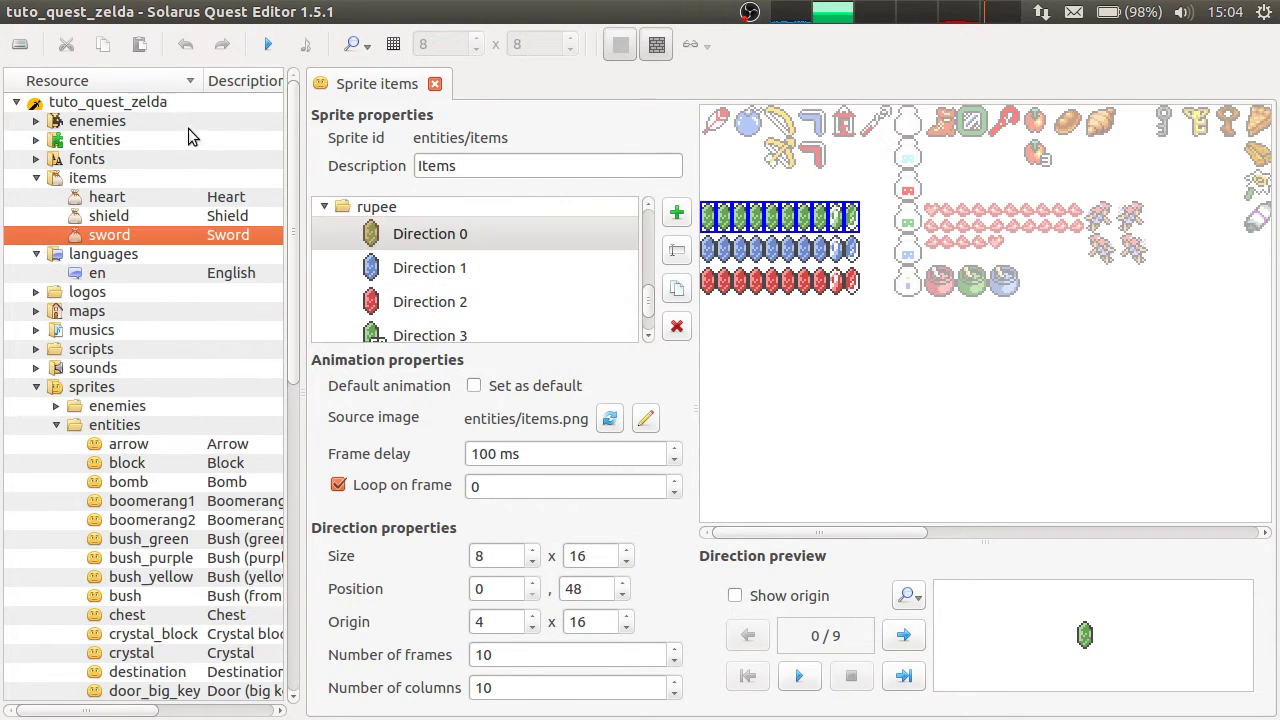
{"action": "left_click", "coordinate": [95, 272]}
{"action": "double_click", "coordinate": [95, 272]}
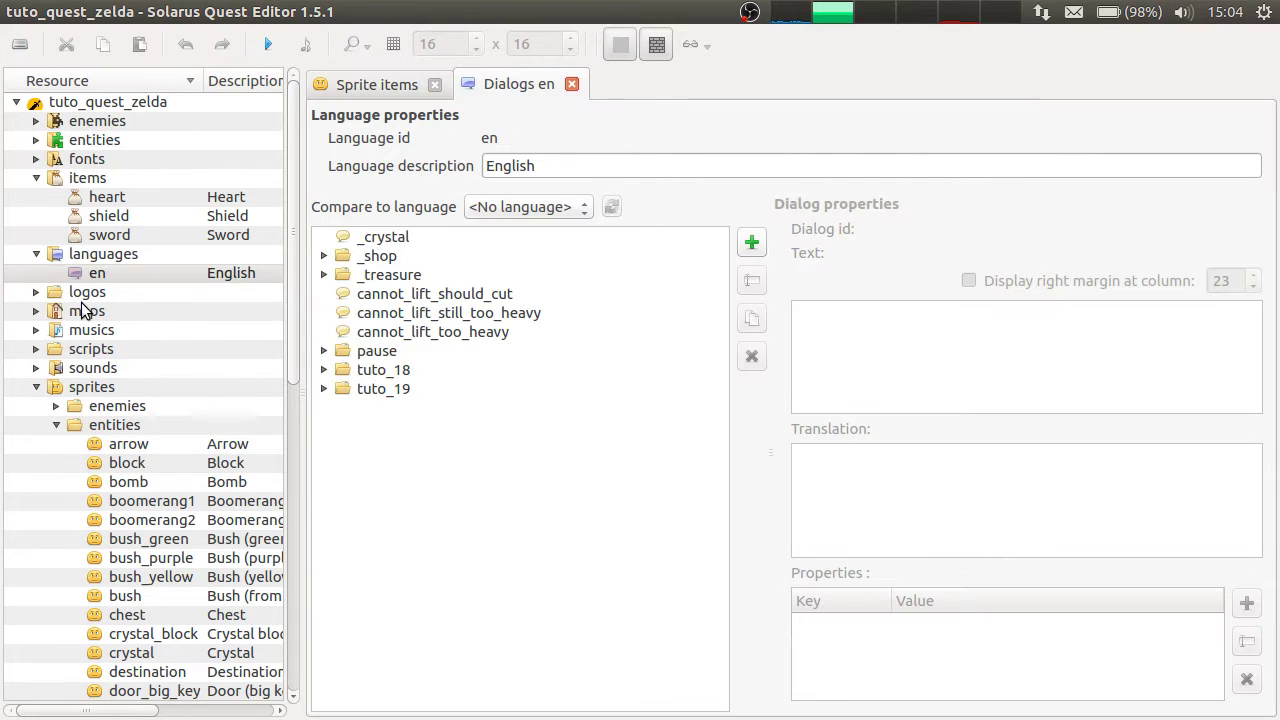
{"action": "left_click", "coordinate": [325, 277]}
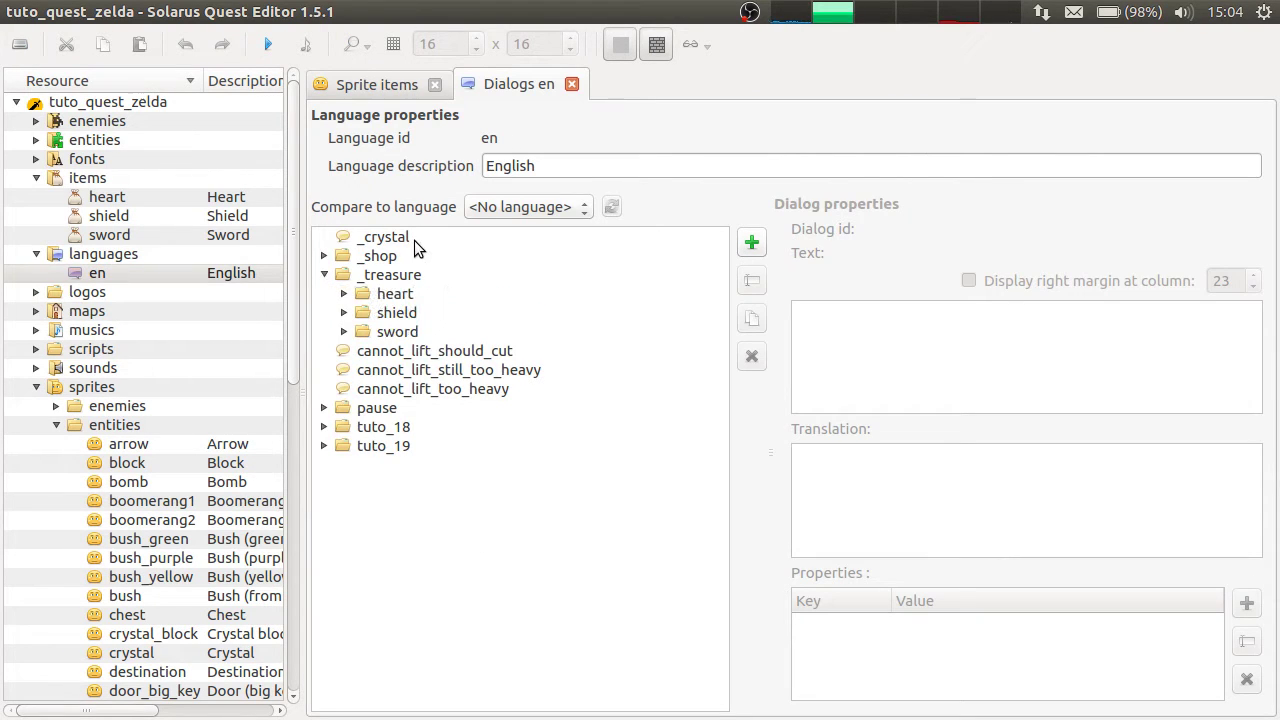
Create the dialog _treasure.rupee.1 with the text "You found a Rupee!".
{"action": "right_click", "coordinate": [410, 276]}
{"action": "left_click", "coordinate": [470, 290]}
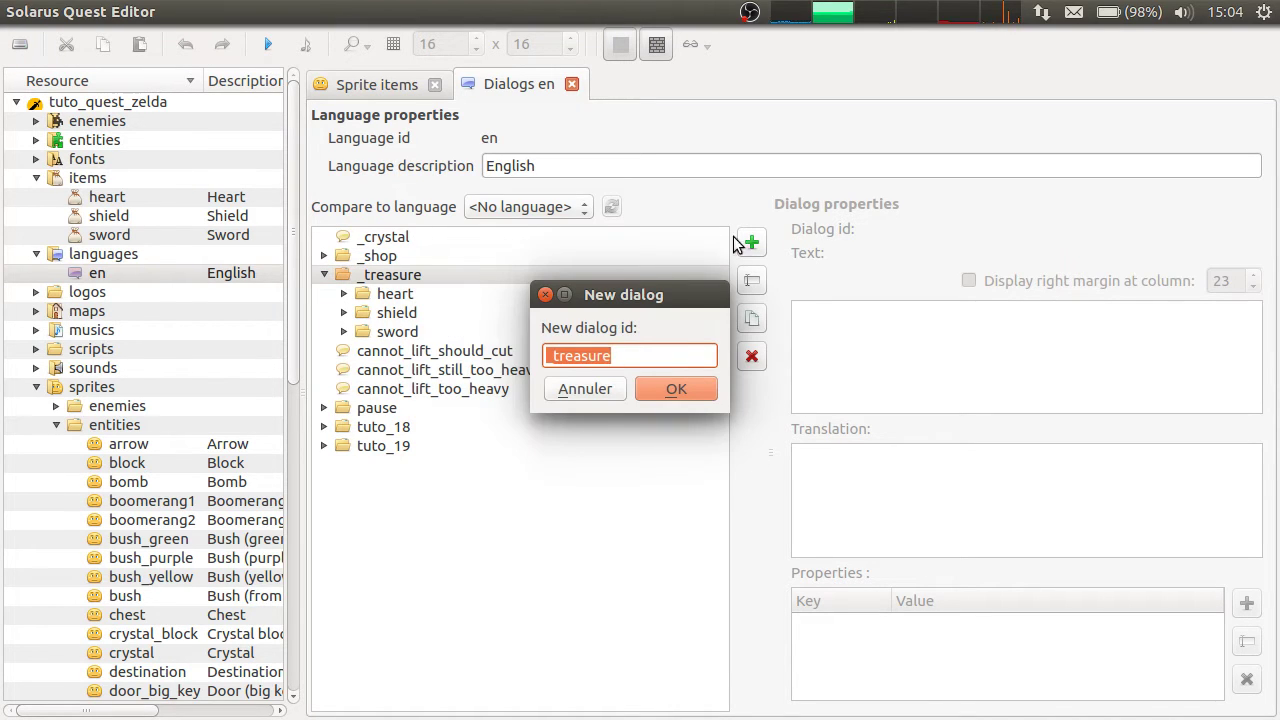
{"action": "left_click", "coordinate": [666, 352]}
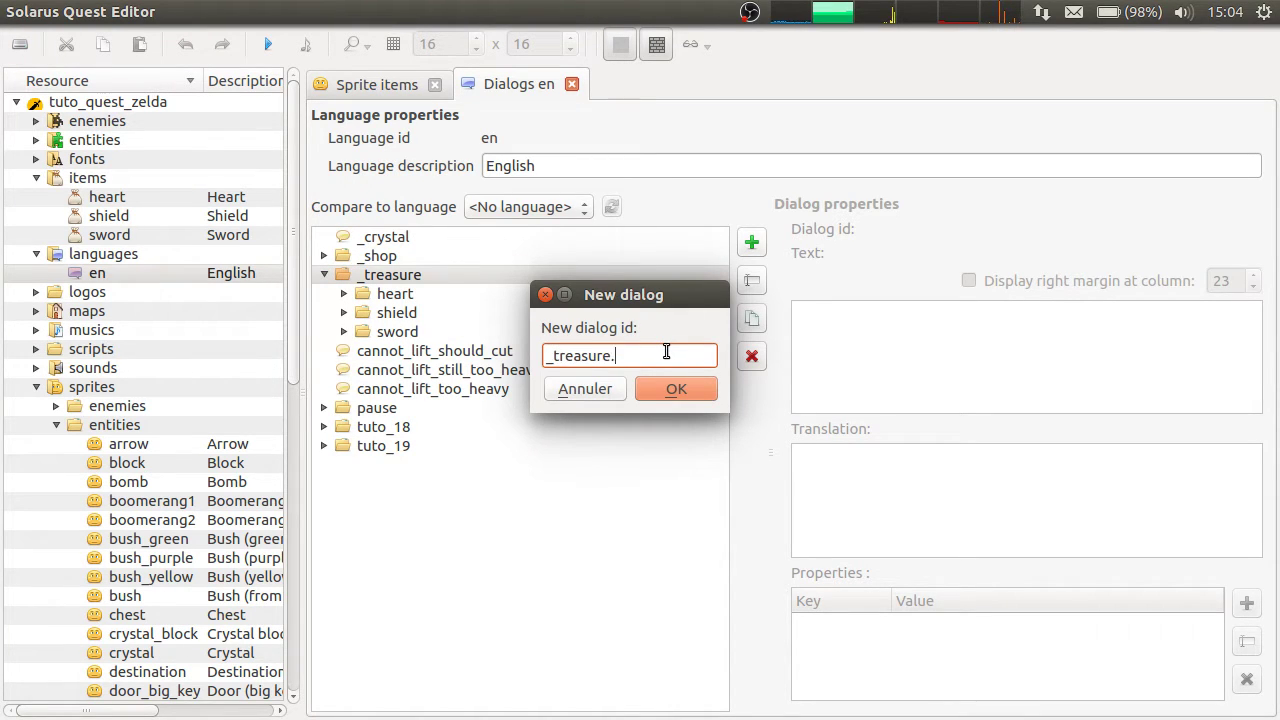
{"action": "type", "text": ".rupee.1"}
{"action": "left_click", "coordinate": [684, 382]}
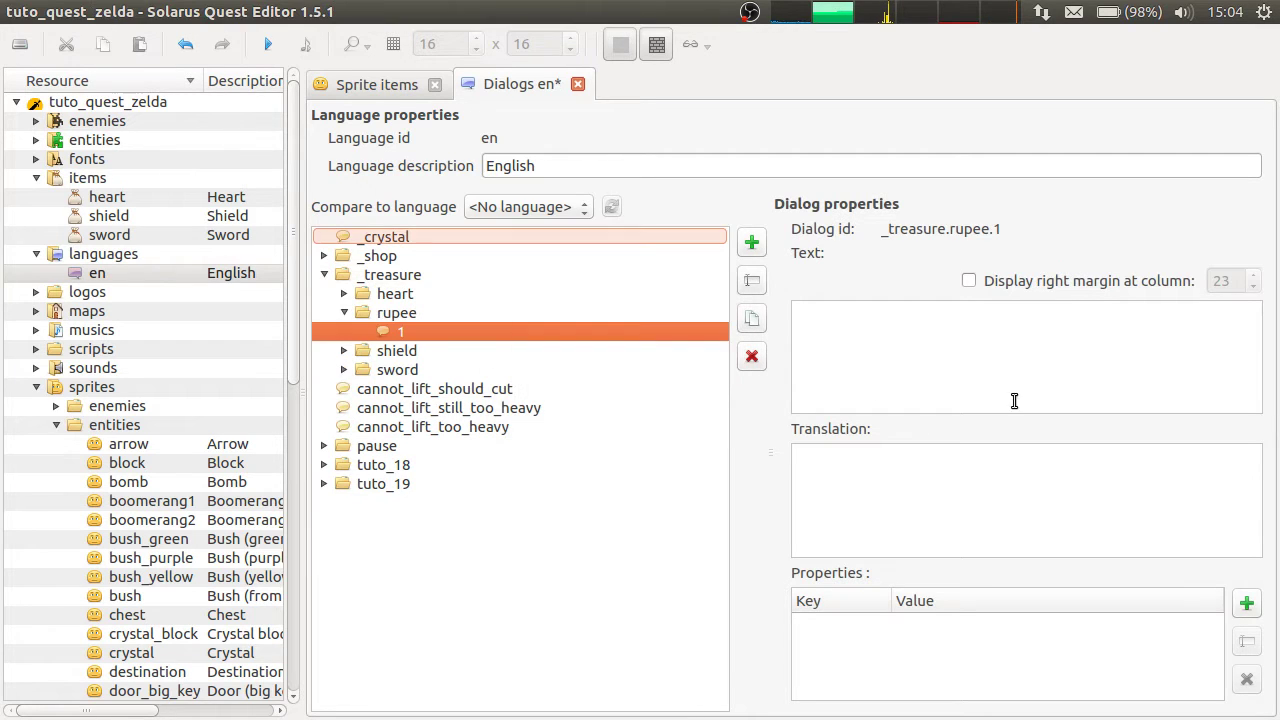
{"action": "left_click", "coordinate": [1016, 398]}
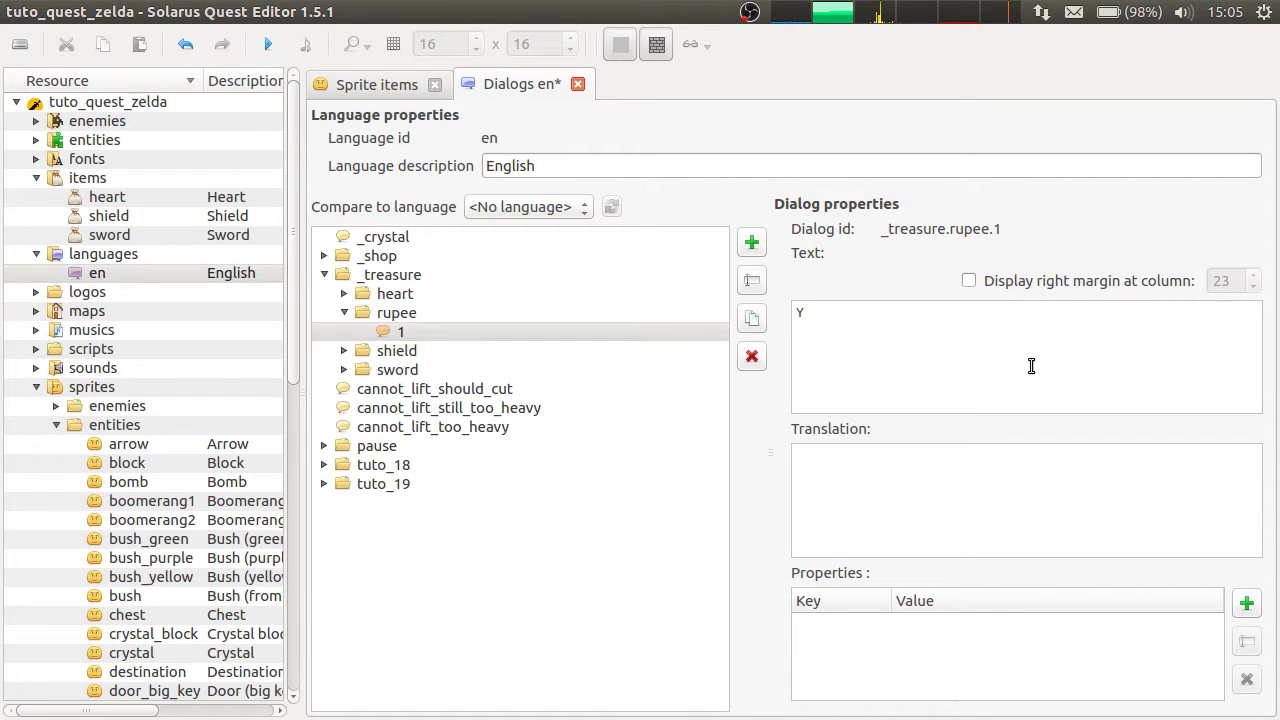
{"action": "type", "text": "u found a Rupee!"}
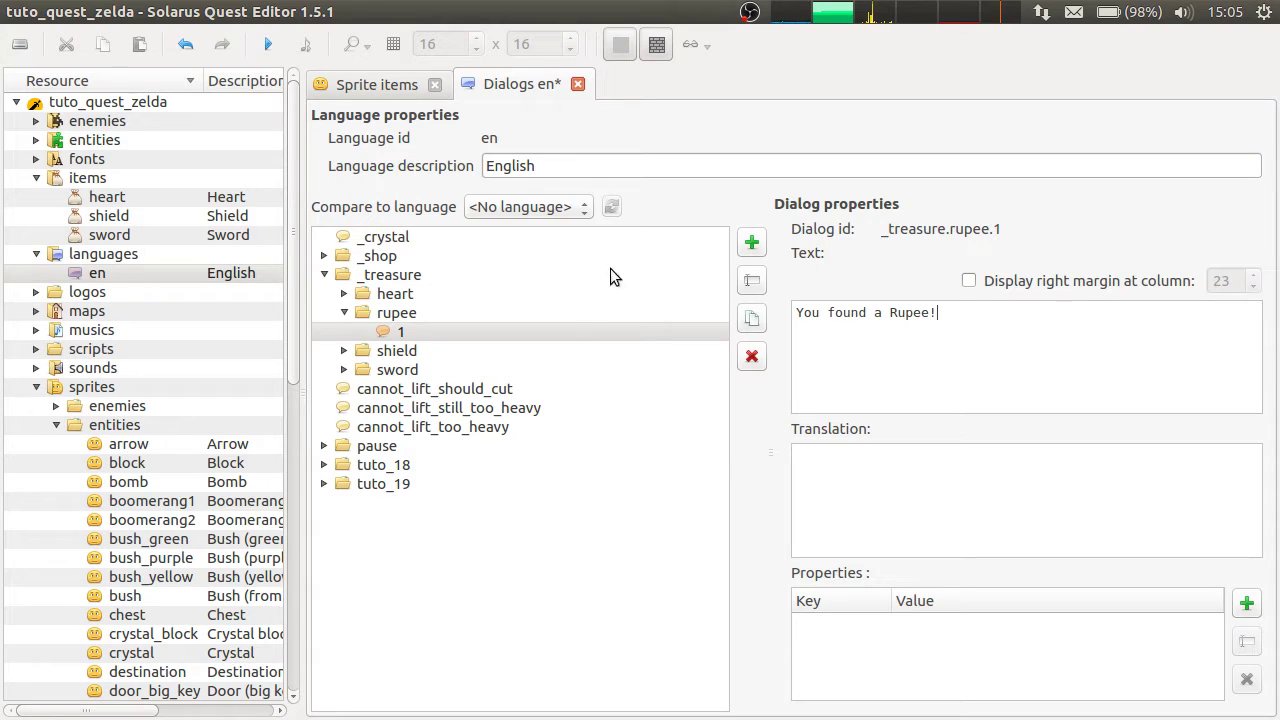
Create the dialog _treasure.rupee.2 with the text "You found a blue Rupee!" and "It's worth 5 Rupees!" on two lines.
{"action": "left_click", "coordinate": [752, 242]}
{"action": "left_click", "coordinate": [708, 358]}
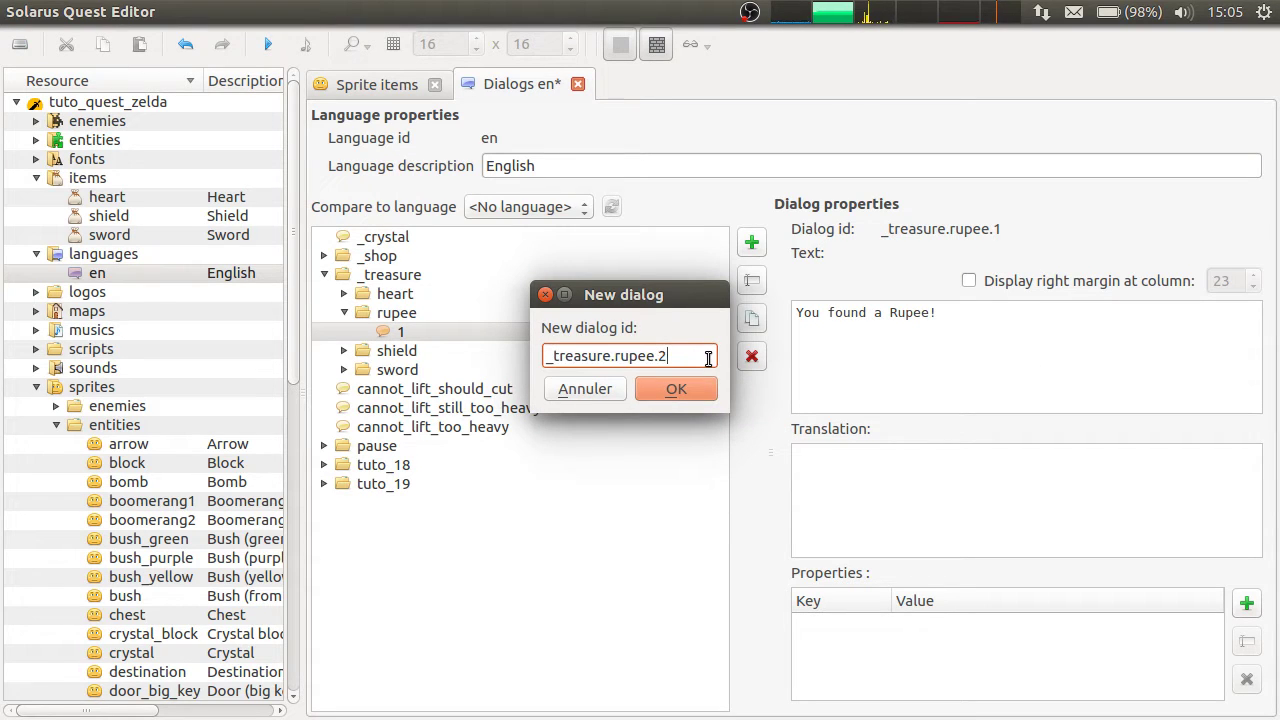
{"action": "type", "text": "2"}
{"action": "key", "text": "Return"}
{"action": "left_click", "coordinate": [859, 400]}
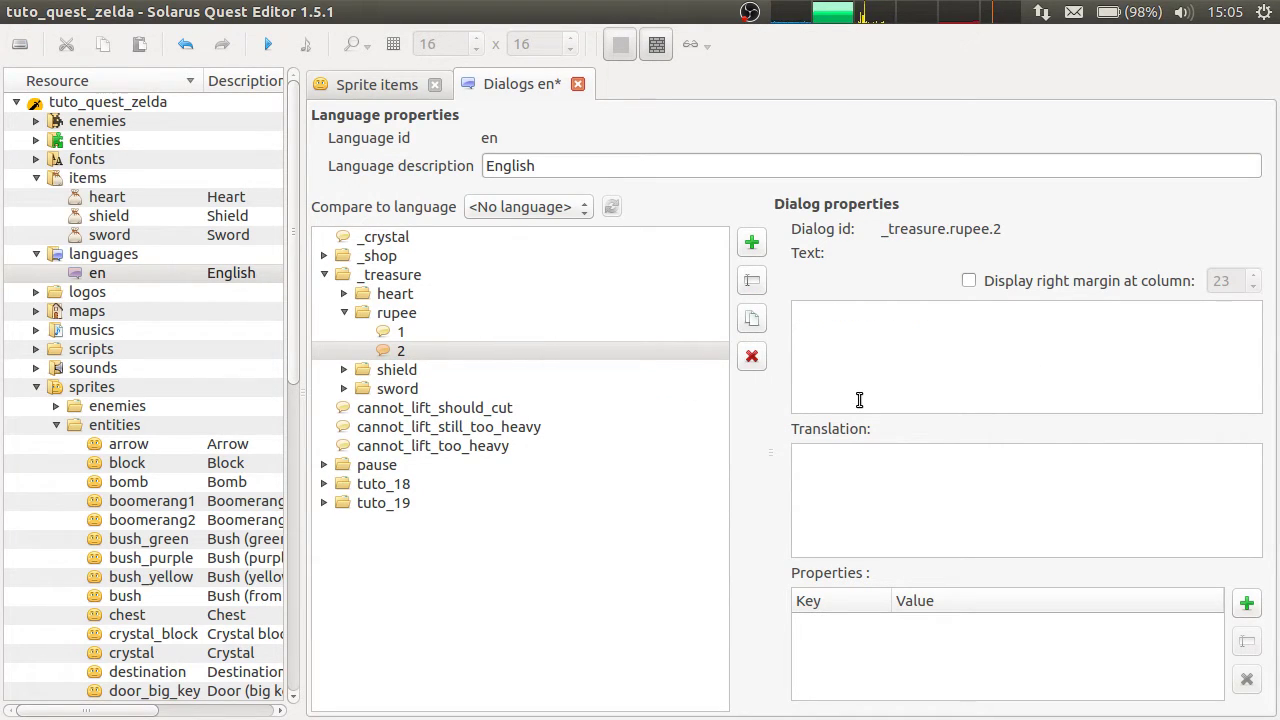
{"action": "type", "text": "You found a blue Rupee!"}
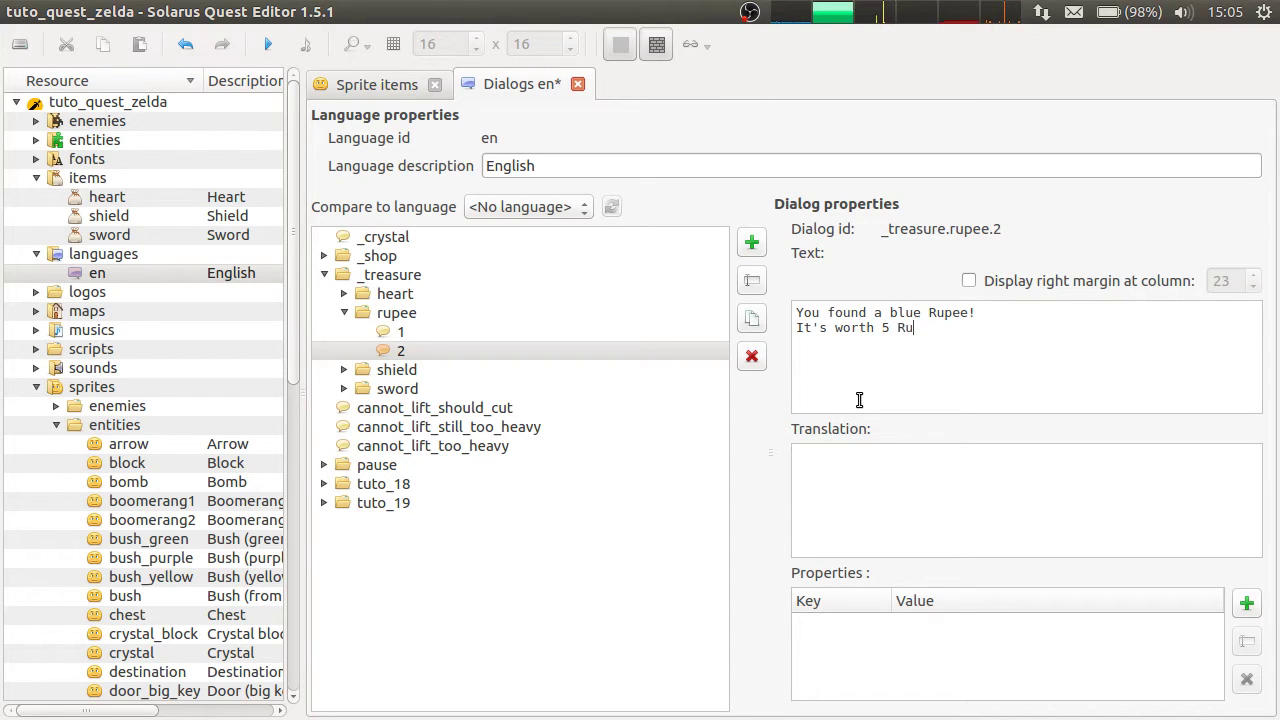
{"action": "type", "text": "ees!"}
Create the dialog _treasure.rupee.3 from the blue text, changed to "You found a red Rupee! It's worth 20 Rupees!", and save the dialogs.
{"action": "key", "text": "ctrl+a"}
{"action": "left_click", "coordinate": [945, 353]}
{"action": "left_click", "coordinate": [758, 236]}
{"action": "left_click", "coordinate": [679, 352]}
{"action": "key", "text": "BackSpace"}
{"action": "type", "text": "3"}
{"action": "key", "text": "Return"}
{"action": "double_click", "coordinate": [906, 313]}
{"action": "type", "text": "red"}
{"action": "double_click", "coordinate": [886, 328]}
{"action": "type", "text": "20"}
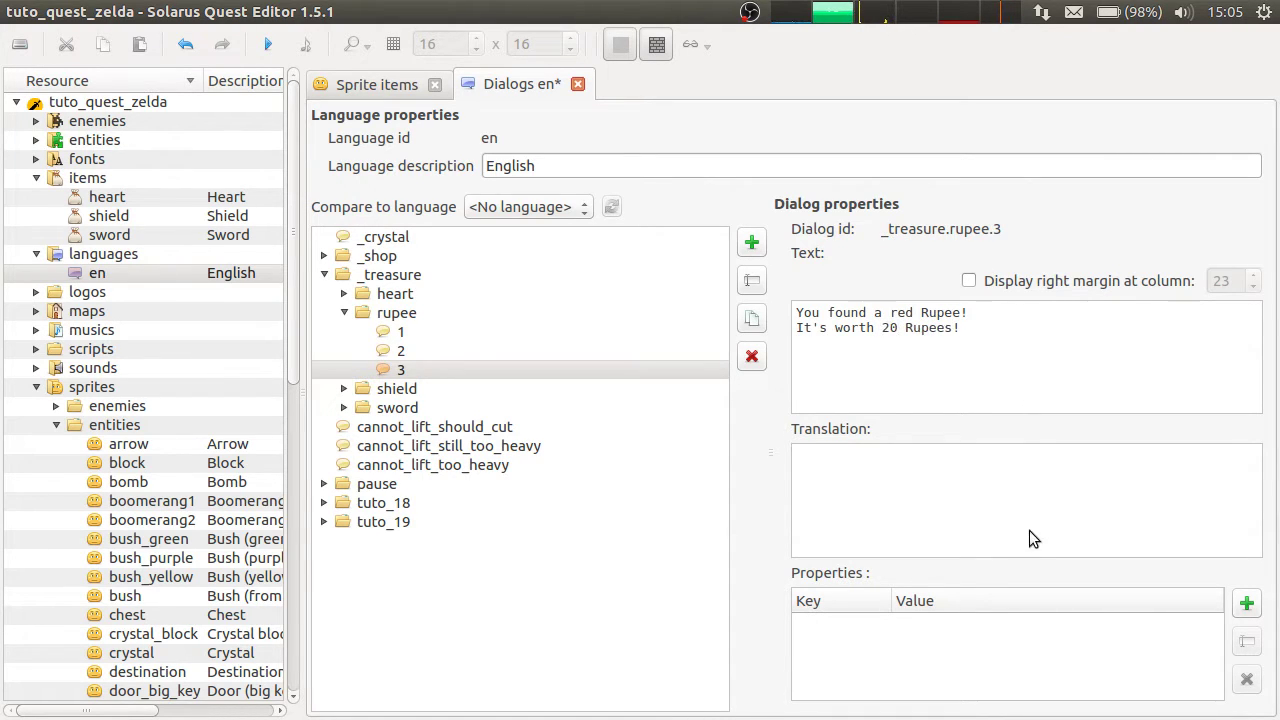
{"action": "key", "text": "ctrl+s"}
Review rupee dialogs 1 and 3, and compare them with the rupee directions in the Items sprite.
{"action": "left_click", "coordinate": [412, 332]}
{"action": "left_click", "coordinate": [400, 369]}
{"action": "left_click", "coordinate": [392, 88]}
{"action": "scroll", "coordinate": [650, 338], "scroll_direction": "down", "scroll_amount": 3}
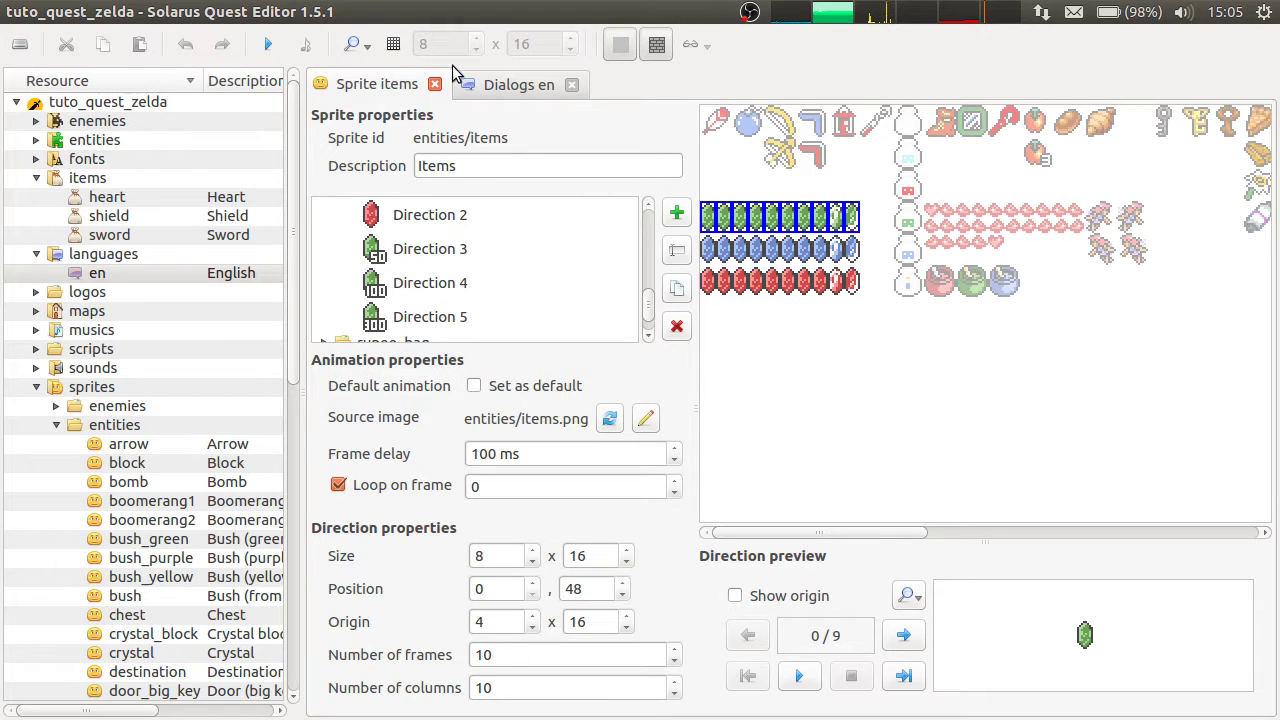
Create a new item with id rupee and description "Rupee (x1, x5, x20)".
{"action": "left_click", "coordinate": [524, 86]}
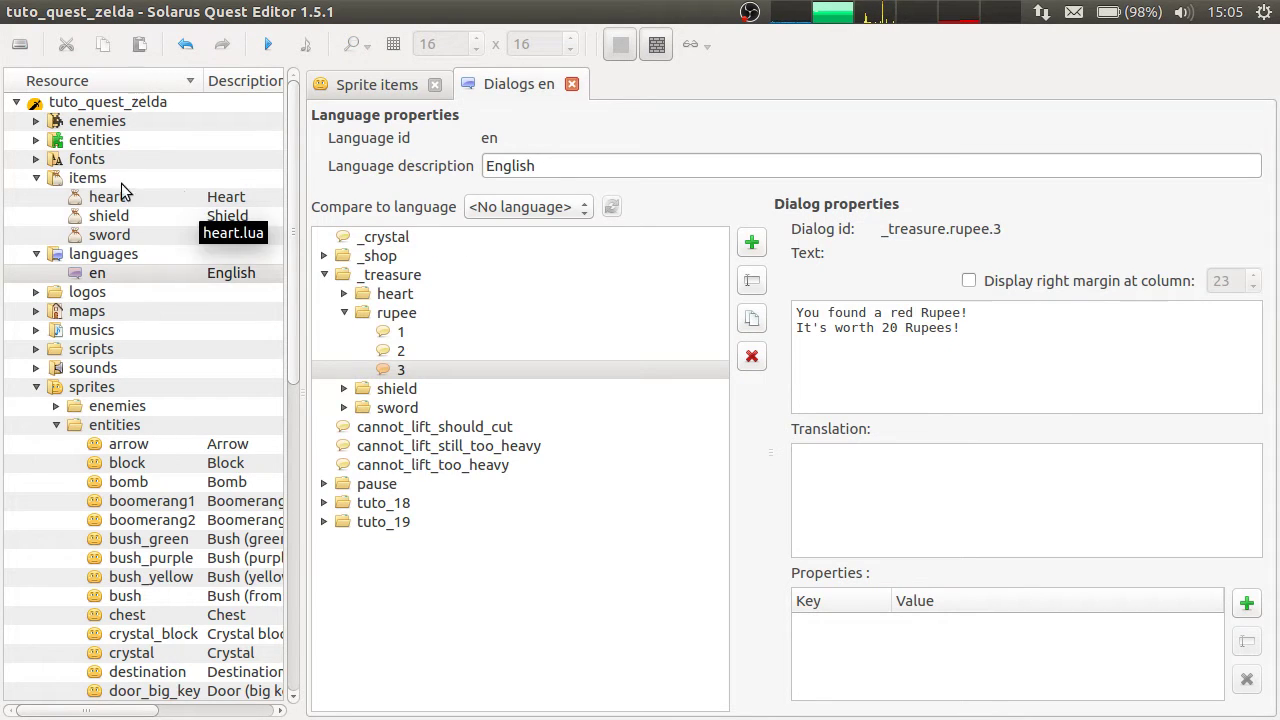
{"action": "left_click", "coordinate": [366, 85]}
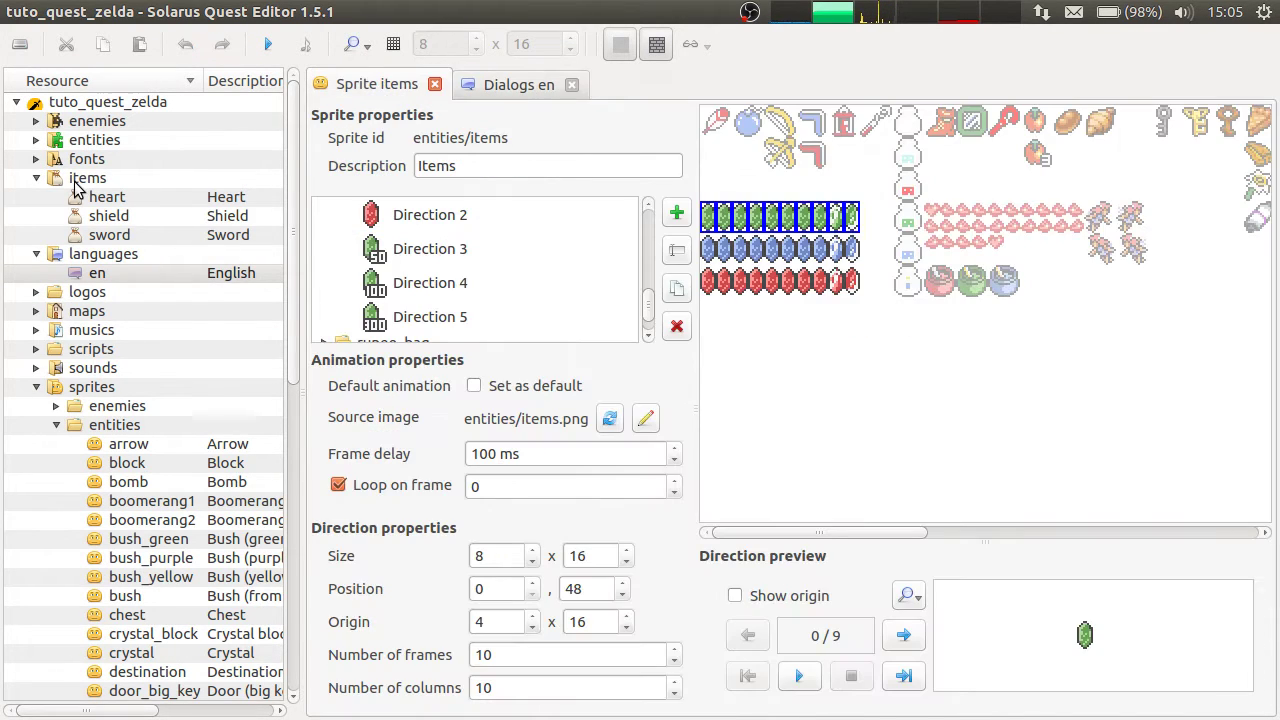
{"action": "left_click", "coordinate": [82, 180]}
{"action": "right_click", "coordinate": [85, 181]}
{"action": "left_click", "coordinate": [134, 194]}
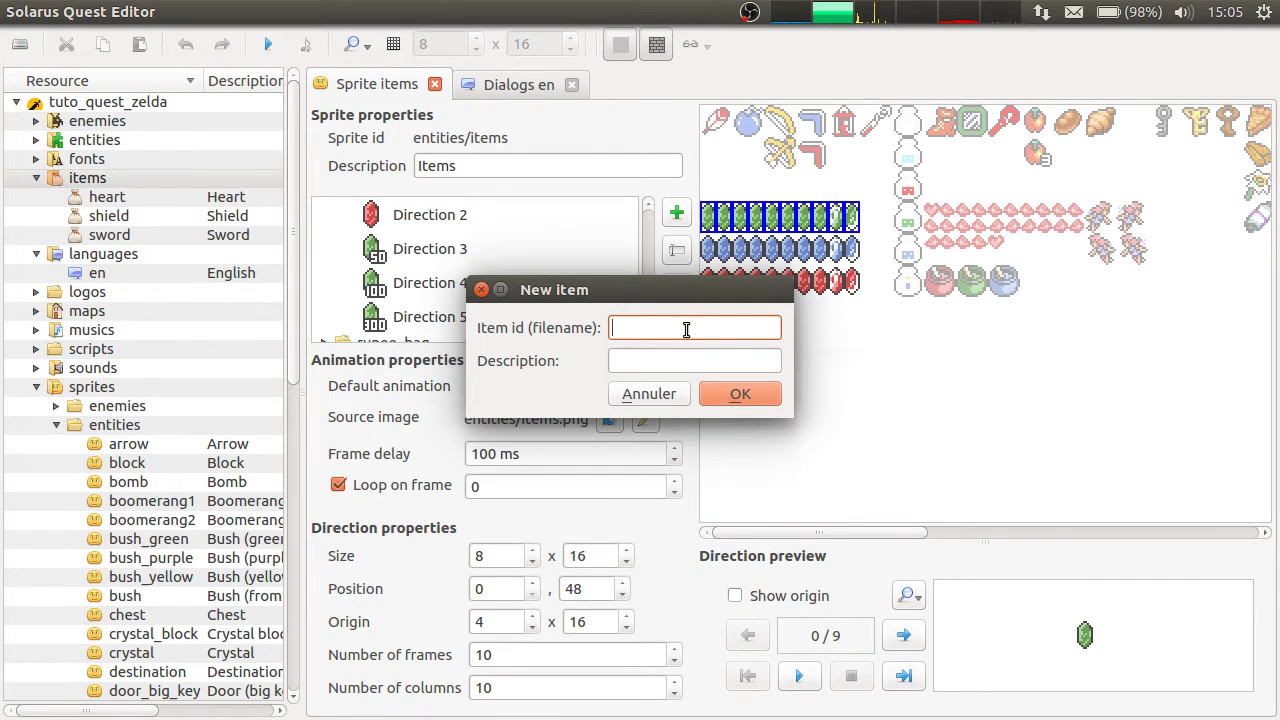
{"action": "type", "text": "rupee"}
{"action": "left_click", "coordinate": [660, 360]}
{"action": "type", "text": "Rupee"}
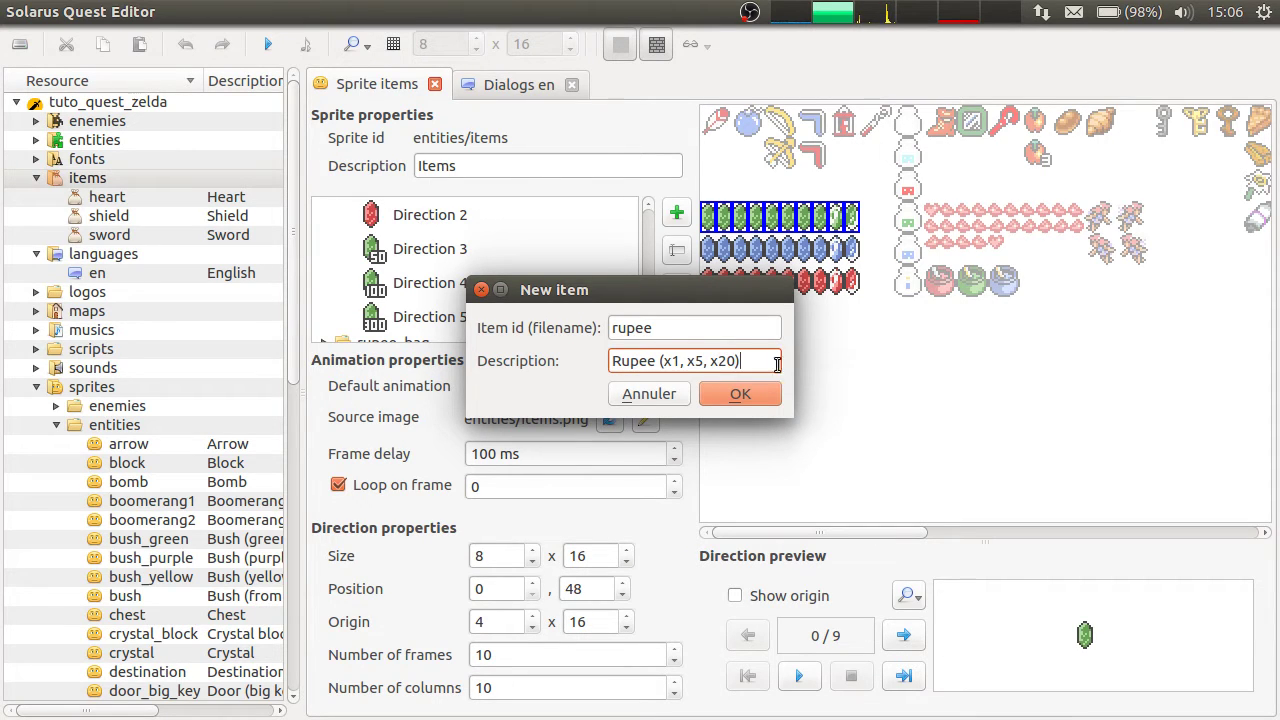
{"action": "left_click", "coordinate": [740, 393]}
Widen the resource tree to fit the item descriptions and look over the default rupee.lua script.
{"action": "left_click_drag", "start_coordinate": [297, 237], "coordinate": [371, 206]}
{"action": "left_click_drag", "start_coordinate": [203, 81], "coordinate": [181, 87]}
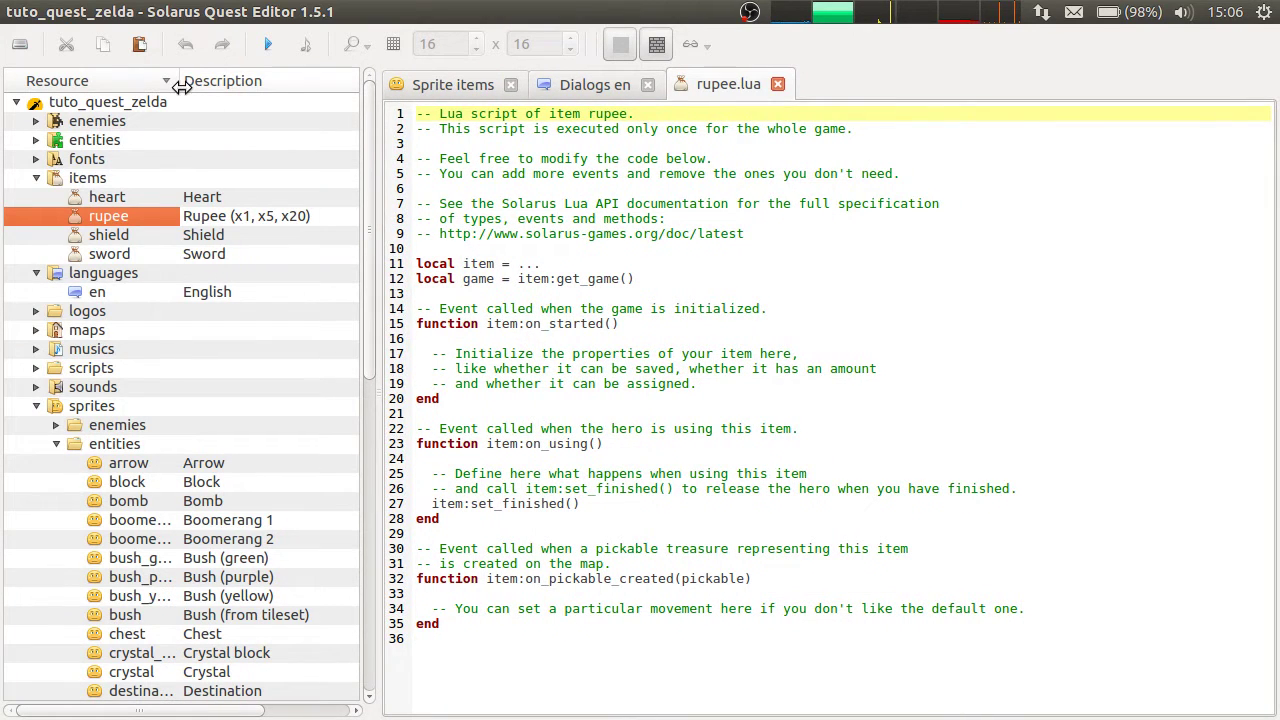
{"action": "left_click", "coordinate": [613, 295]}
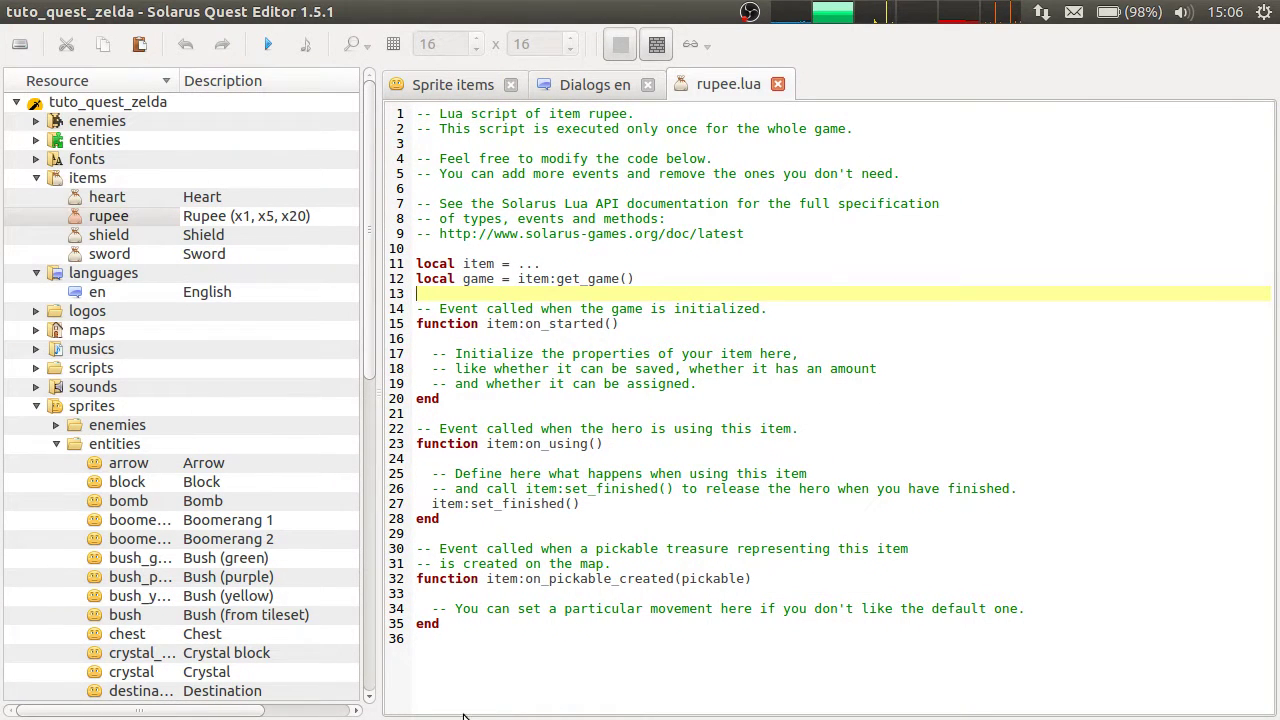
{"action": "left_click", "coordinate": [506, 641]}
{"action": "key", "text": "ctrl+a"}
{"action": "left_click", "coordinate": [728, 474]}
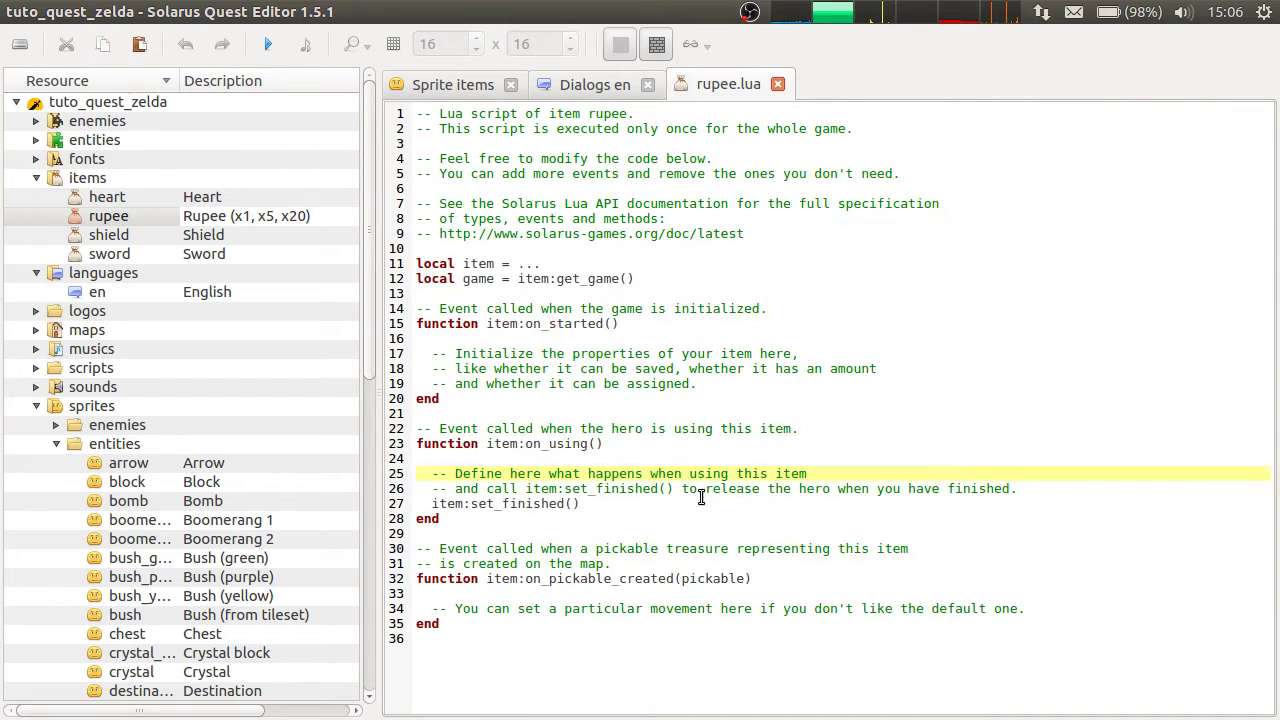
{"action": "left_click", "coordinate": [690, 293]}
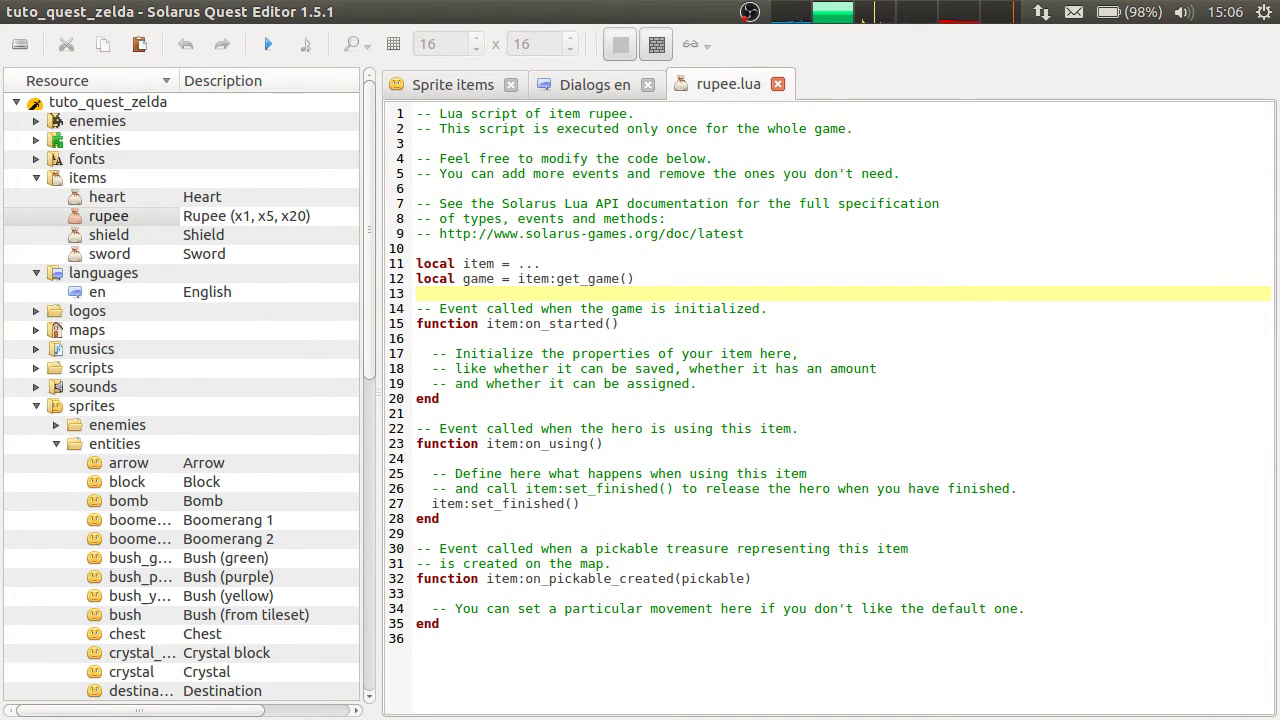
Switch to Chromium and read the example rupee item script on the Equipment items page of the Solarus Lua API reference.
{"action": "key", "text": "alt+Tab"}
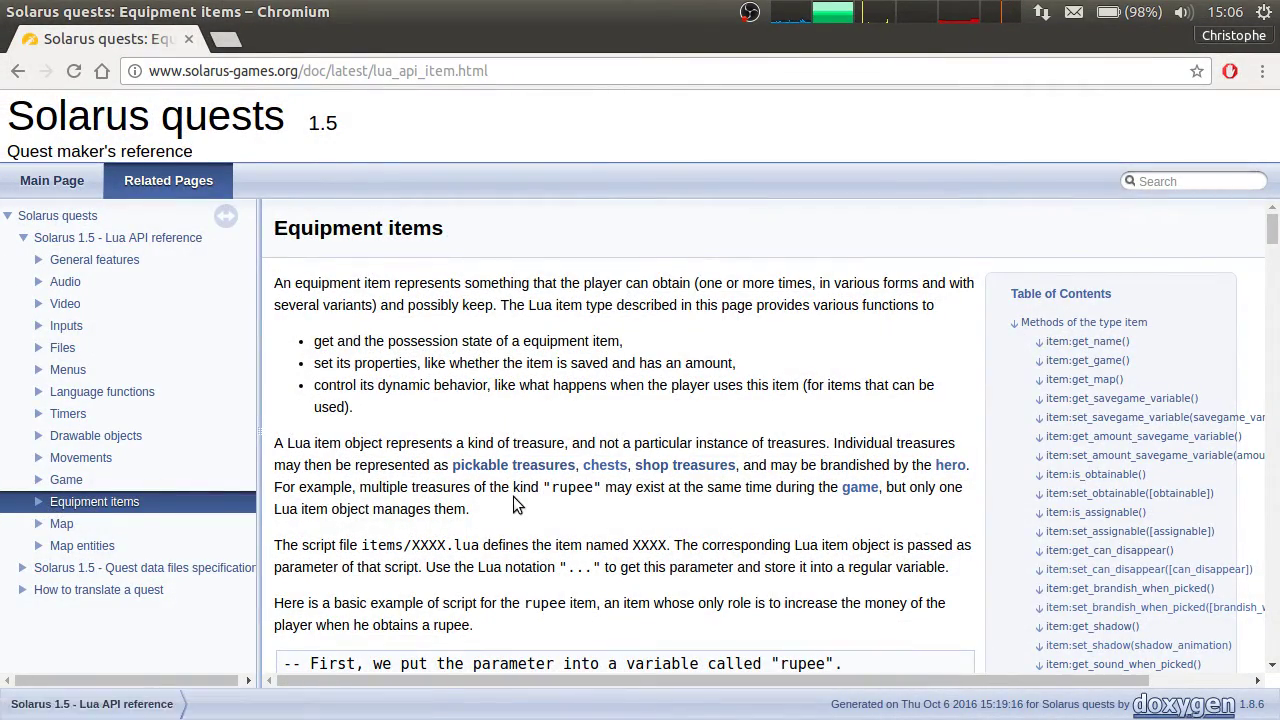
{"action": "scroll", "coordinate": [630, 230], "scroll_direction": "down", "scroll_amount": 2}
{"action": "left_click_drag", "start_coordinate": [654, 194], "coordinate": [655, 627]}
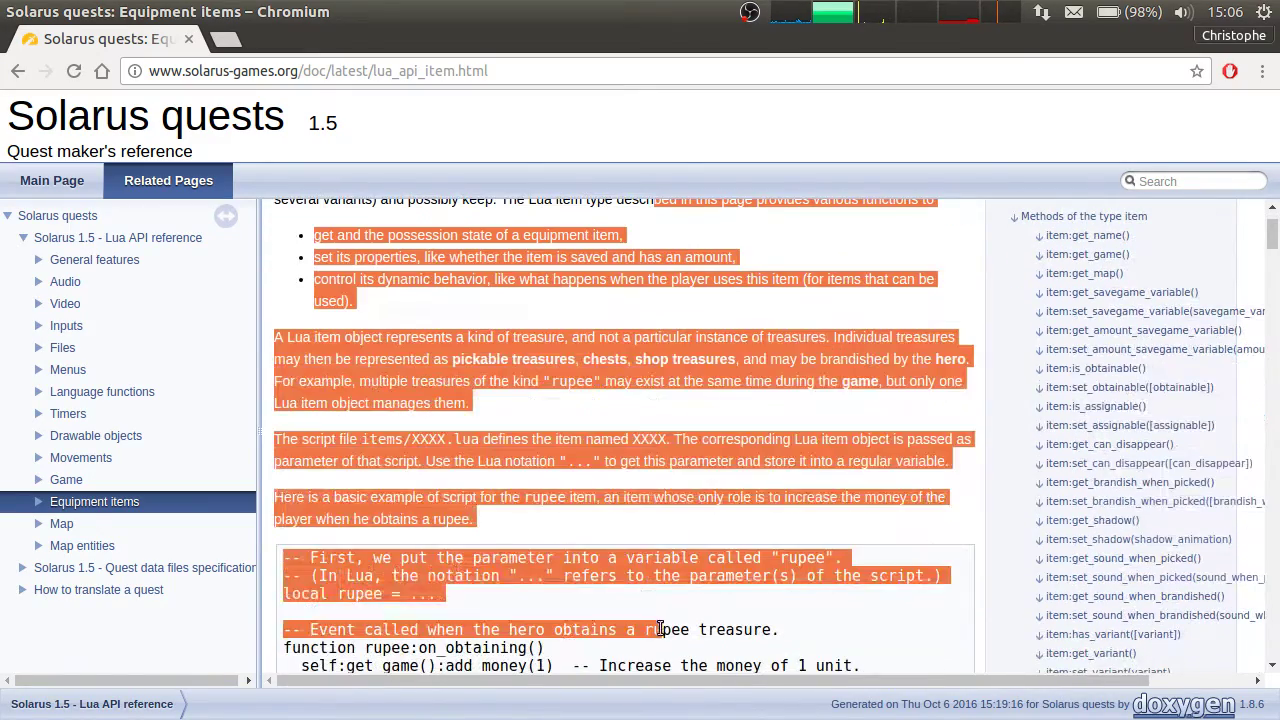
{"action": "left_click", "coordinate": [735, 330]}
{"action": "scroll", "coordinate": [735, 330], "scroll_direction": "down", "scroll_amount": 2}
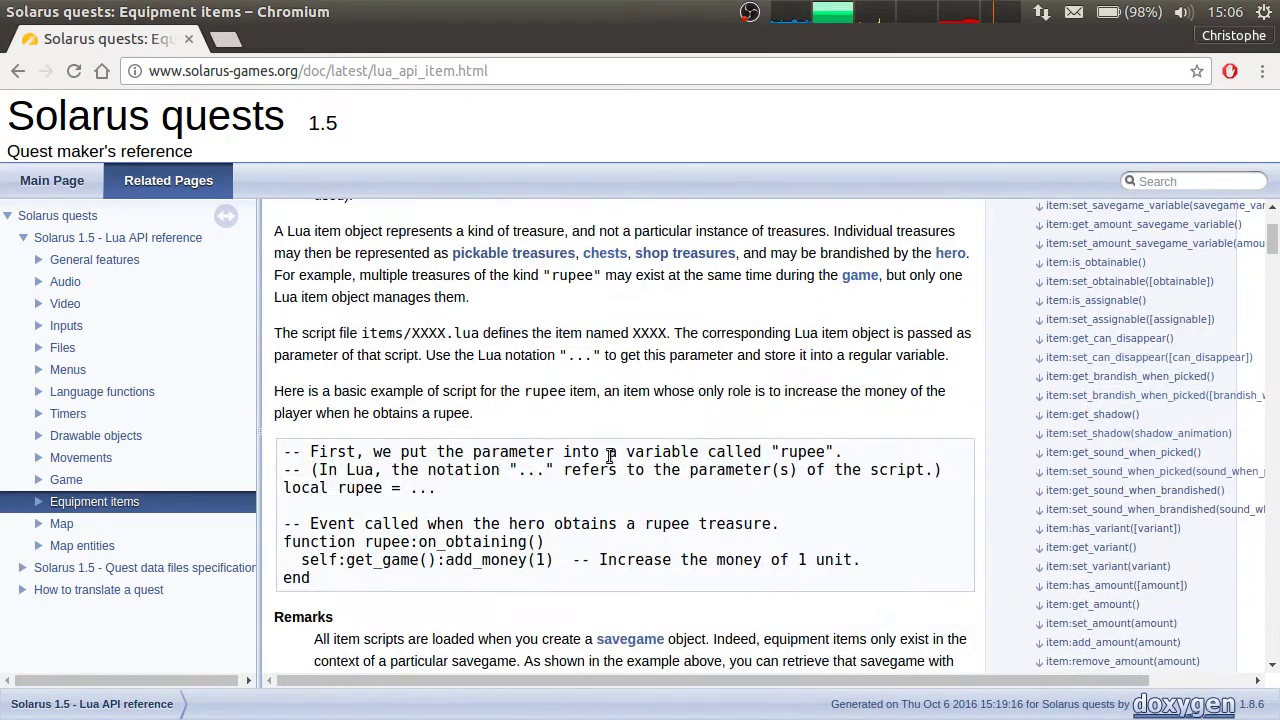
{"action": "left_click_drag", "start_coordinate": [563, 451], "coordinate": [545, 588]}
{"action": "left_click", "coordinate": [545, 588]}
{"action": "left_click_drag", "start_coordinate": [440, 452], "coordinate": [445, 588]}
{"action": "left_click", "coordinate": [445, 588]}
{"action": "scroll", "coordinate": [548, 407], "scroll_direction": "down", "scroll_amount": 1}
{"action": "left_click_drag", "start_coordinate": [527, 400], "coordinate": [544, 541]}
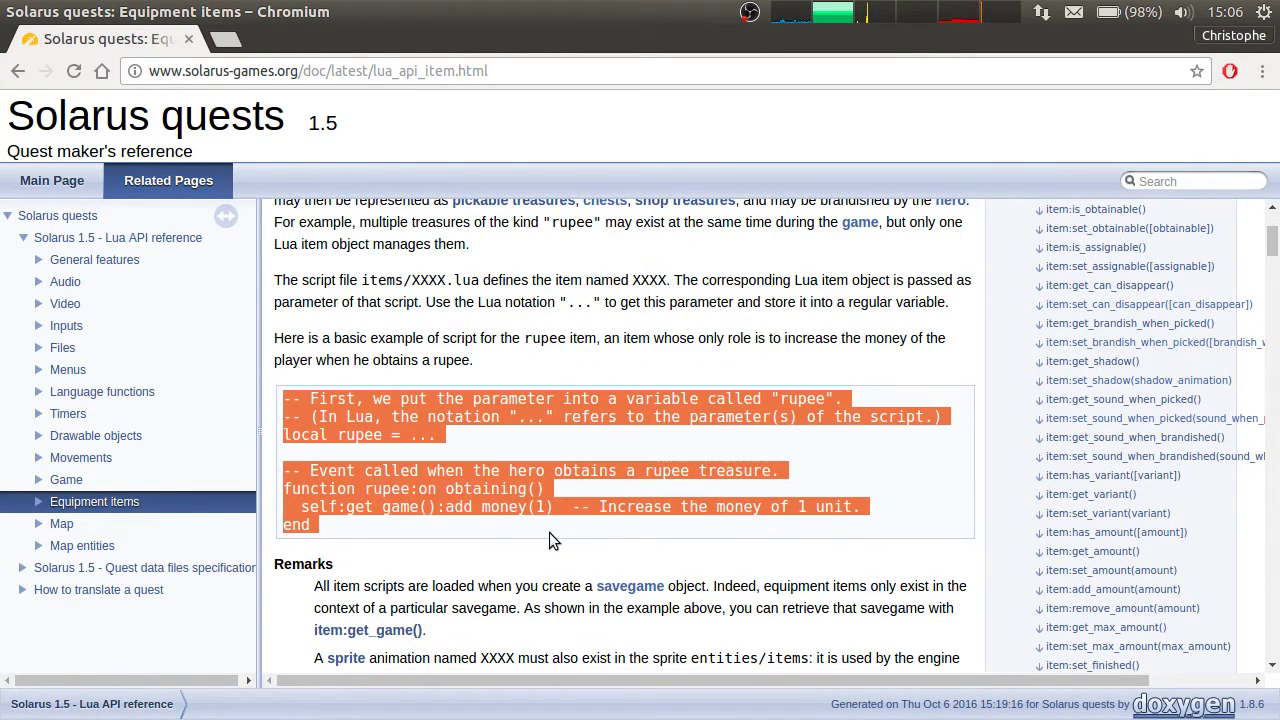
{"action": "left_click", "coordinate": [537, 540]}
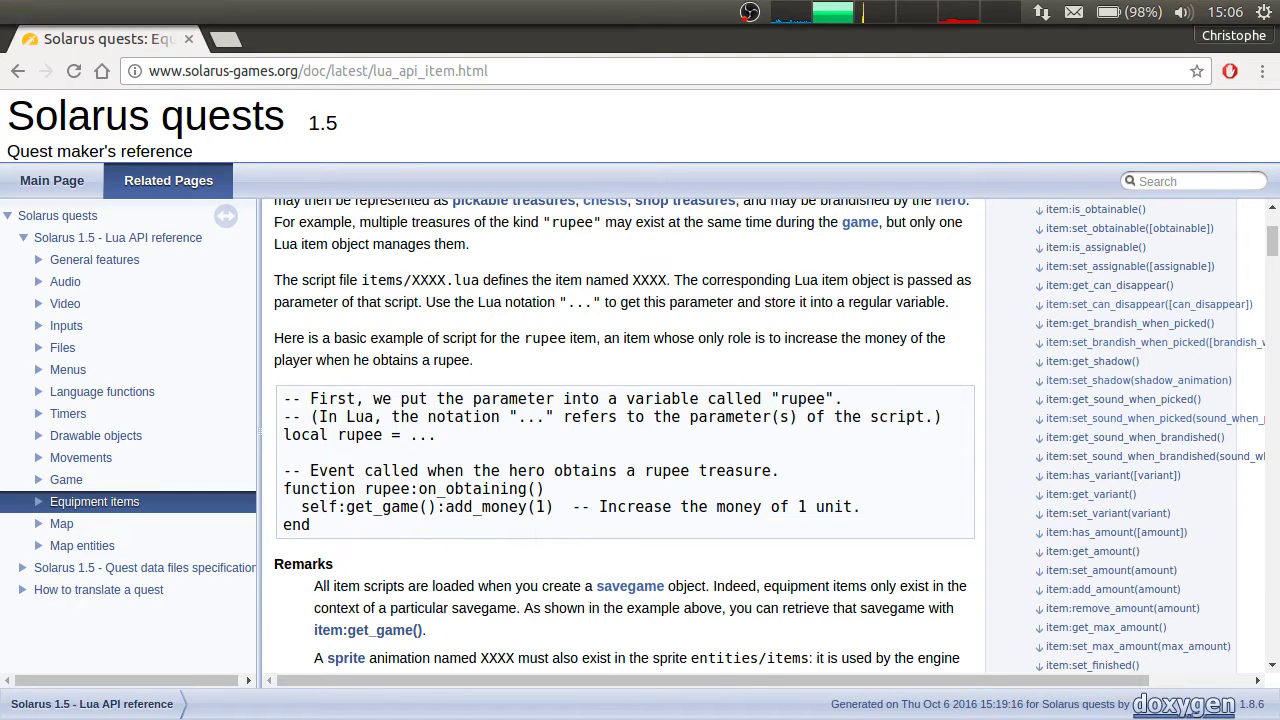
Return to Solarus Quest Editor and open the Separators map at the entrance room.
{"action": "key", "text": "alt+Tab"}
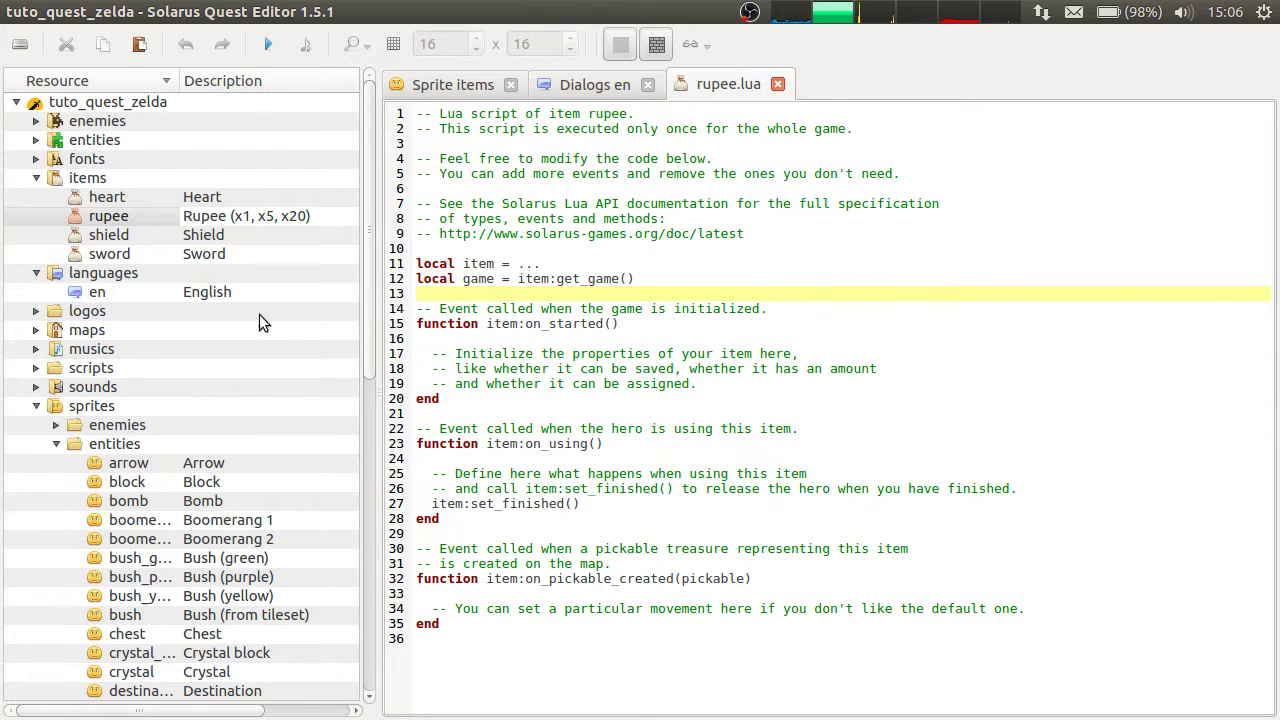
{"action": "left_click", "coordinate": [650, 263]}
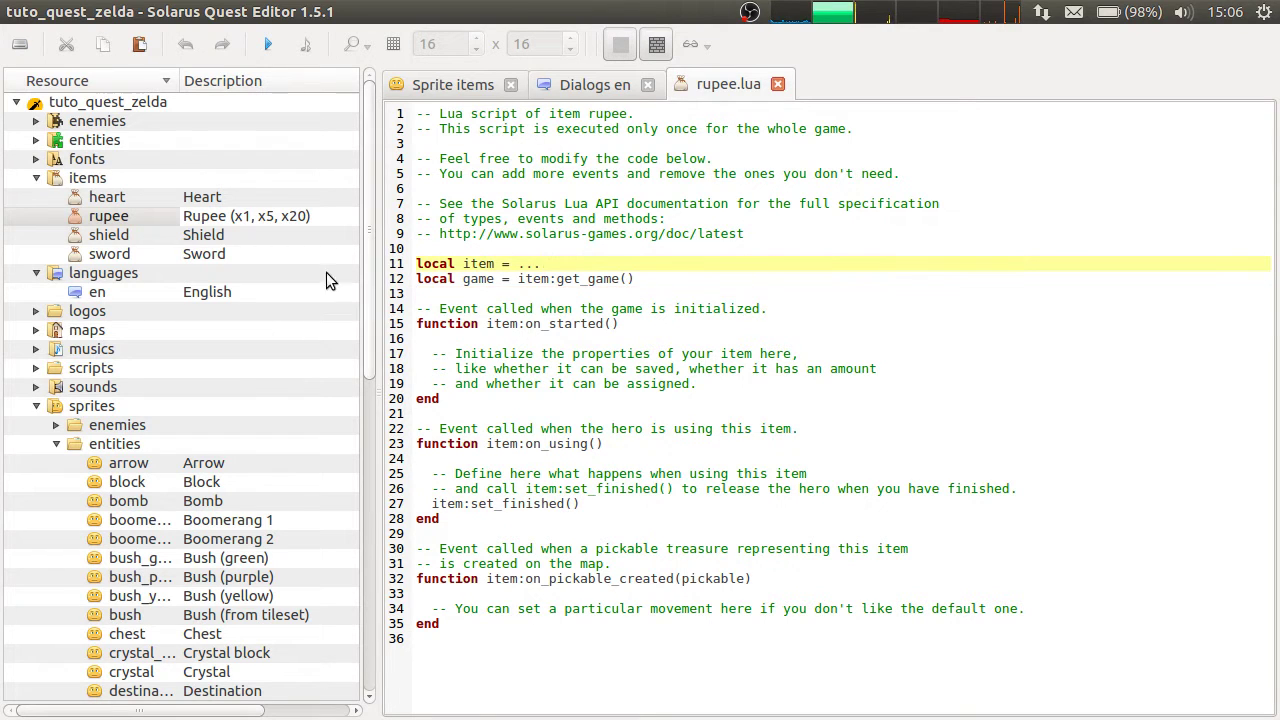
{"action": "scroll", "coordinate": [194, 366], "scroll_direction": "down", "scroll_amount": 6}
{"action": "scroll", "coordinate": [120, 395], "scroll_direction": "up", "scroll_amount": 6}
{"action": "left_click", "coordinate": [36, 406]}
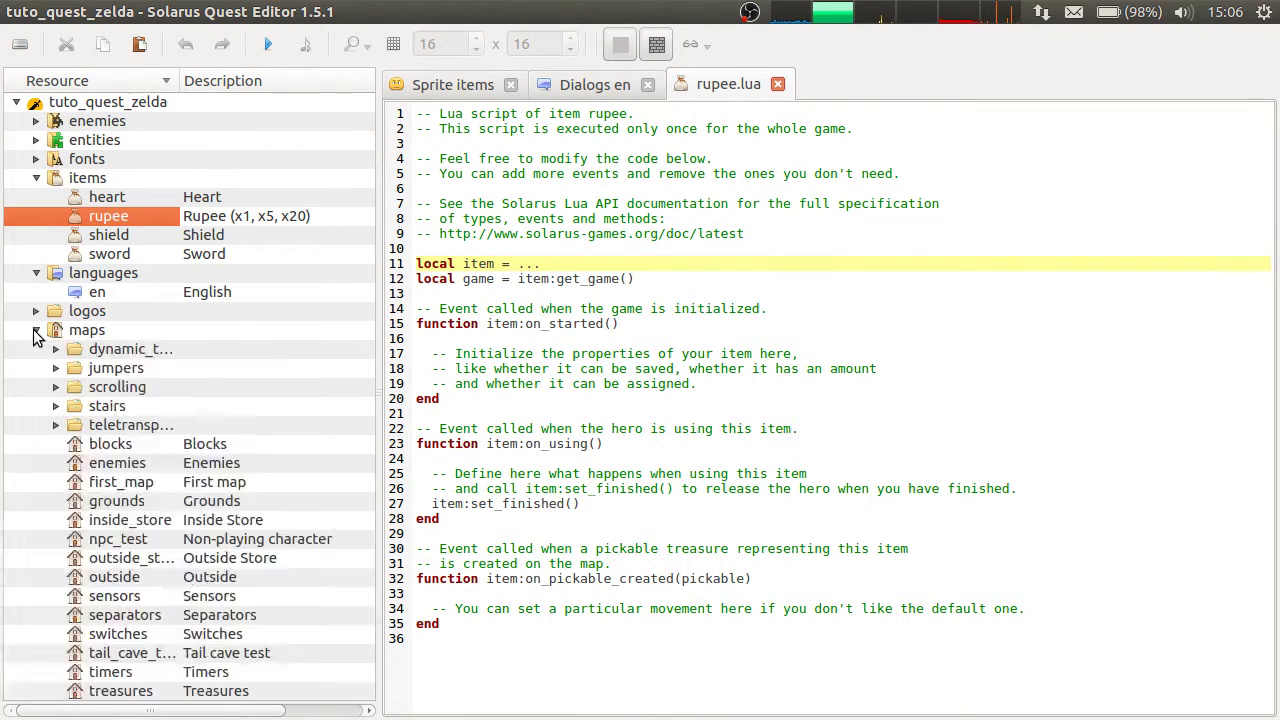
{"action": "left_click", "coordinate": [36, 330]}
{"action": "scroll", "coordinate": [143, 419], "scroll_direction": "down", "scroll_amount": 3}
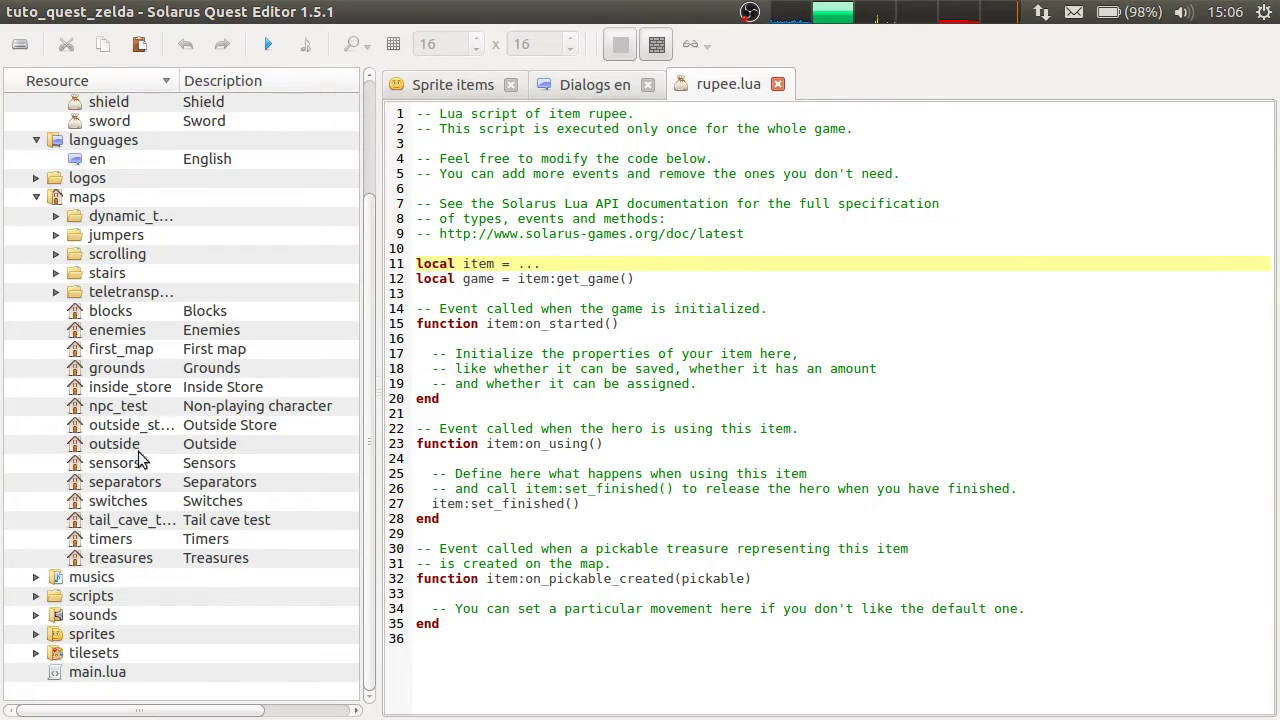
{"action": "double_click", "coordinate": [125, 481]}
{"action": "scroll", "coordinate": [845, 396], "scroll_direction": "down", "scroll_amount": 5}
{"action": "scroll", "coordinate": [845, 396], "scroll_direction": "right", "scroll_amount": 3}
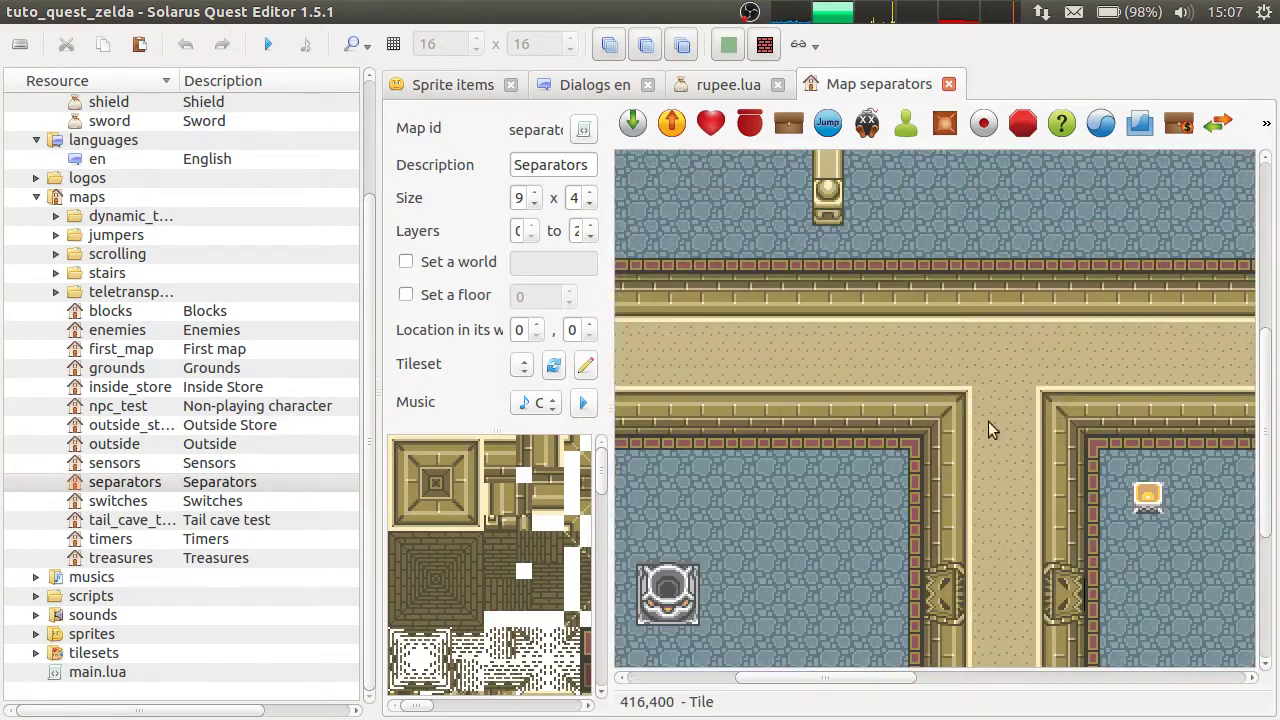
{"action": "scroll", "coordinate": [961, 385], "scroll_direction": "right", "scroll_amount": 4}
{"action": "scroll", "coordinate": [961, 385], "scroll_direction": "down", "scroll_amount": 3}
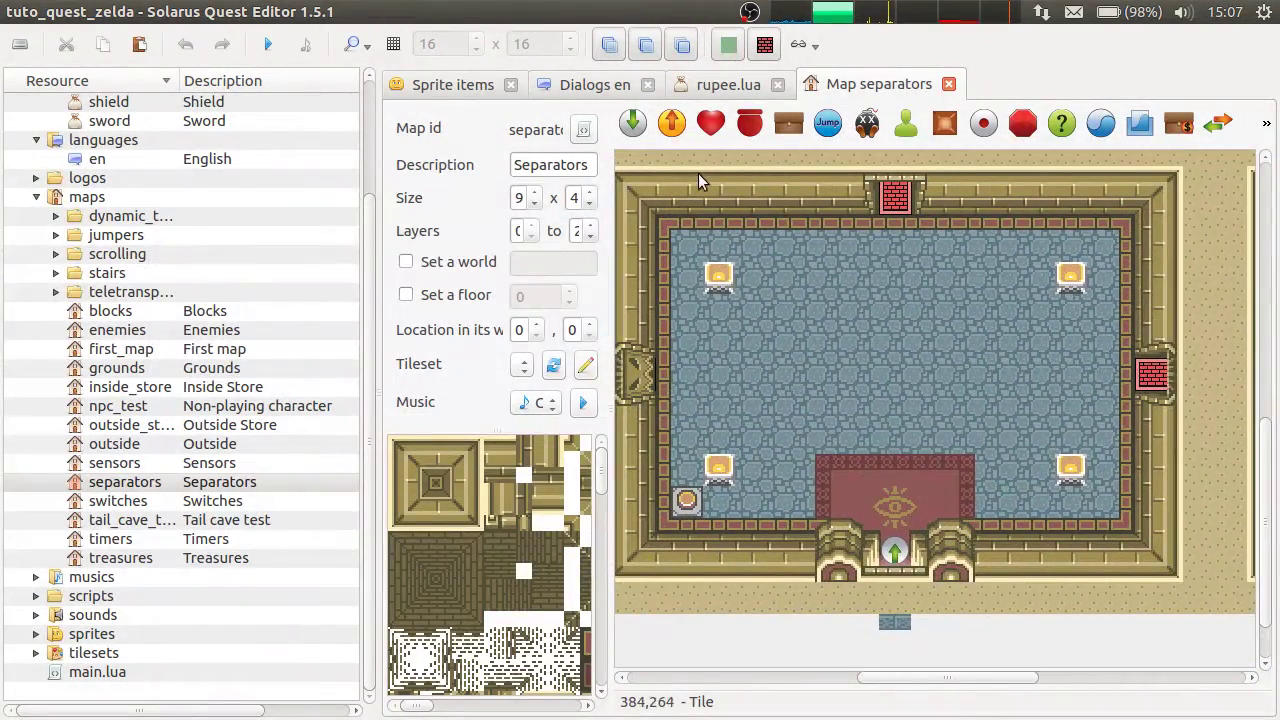
Add a destructible object in the entrance room's lower-left corner at 376, 429 with the Rupee (x1, x5, x20) treasure.
{"action": "left_click", "coordinate": [749, 122]}
{"action": "left_click", "coordinate": [695, 506]}
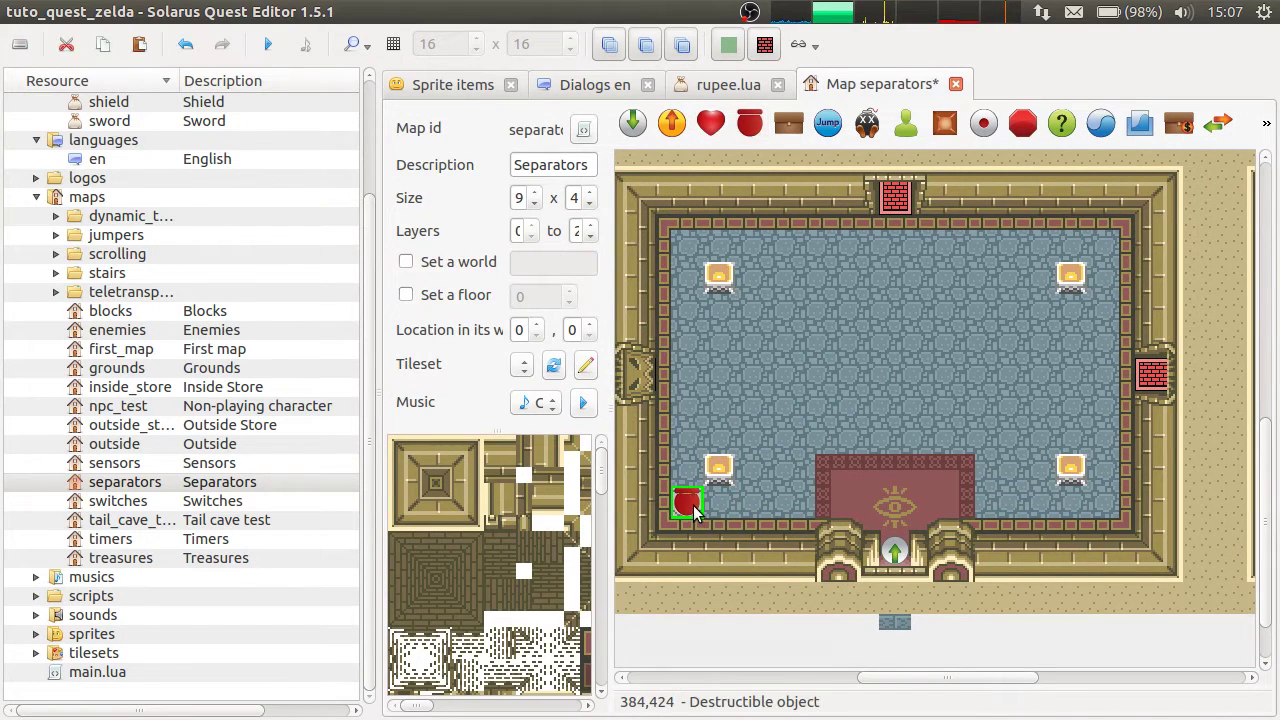
{"action": "double_click", "coordinate": [695, 508]}
{"action": "left_click", "coordinate": [691, 239]}
{"action": "left_click", "coordinate": [465, 225]}
{"action": "left_click", "coordinate": [660, 268]}
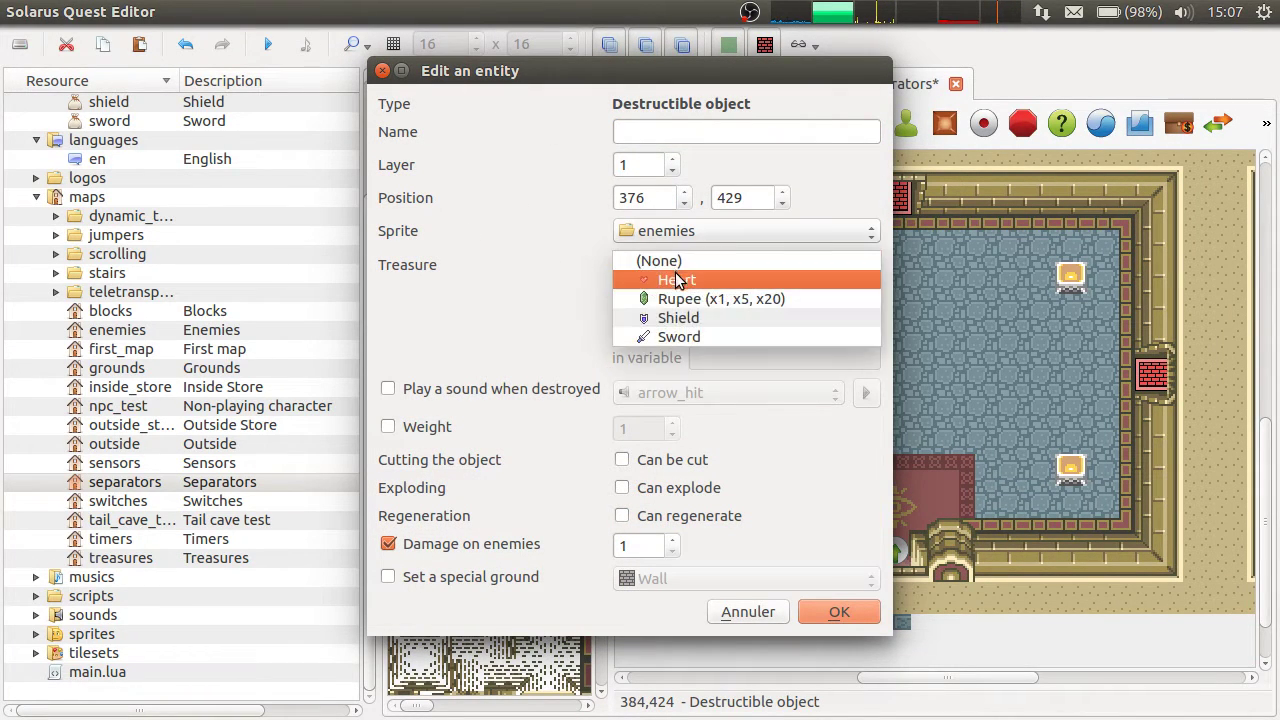
{"action": "left_click", "coordinate": [732, 297]}
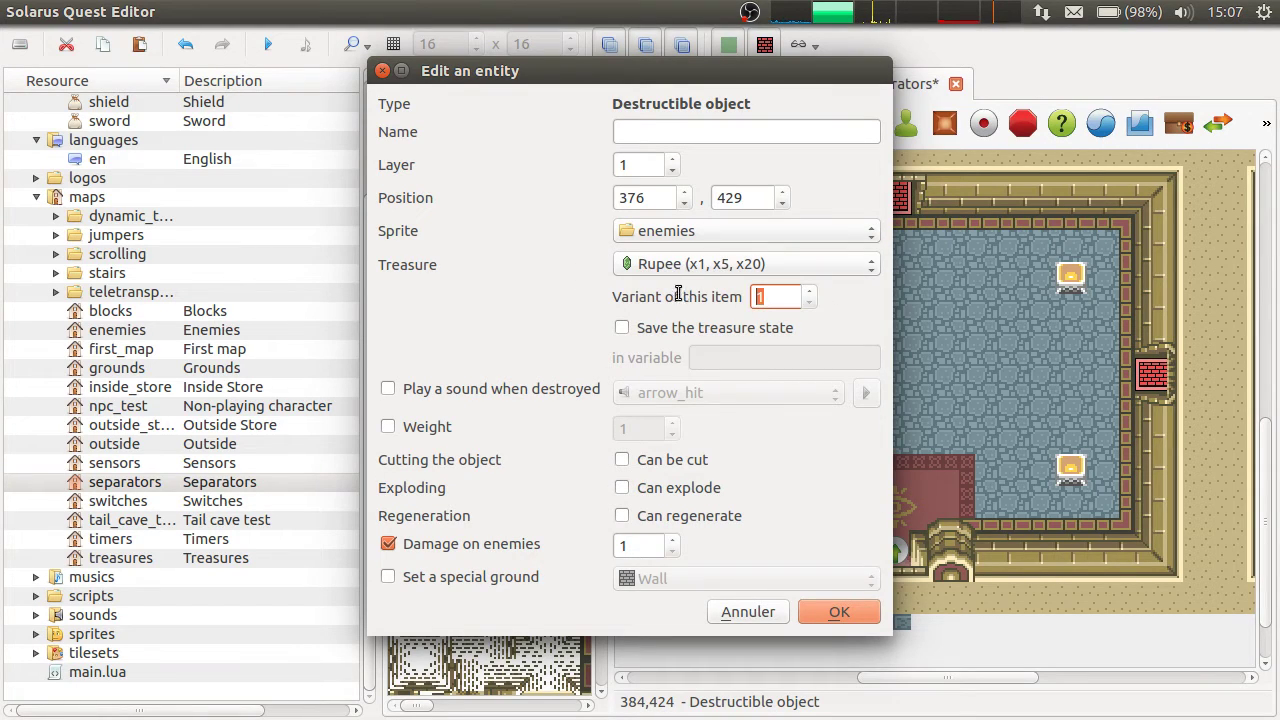
{"action": "left_click", "coordinate": [840, 612]}
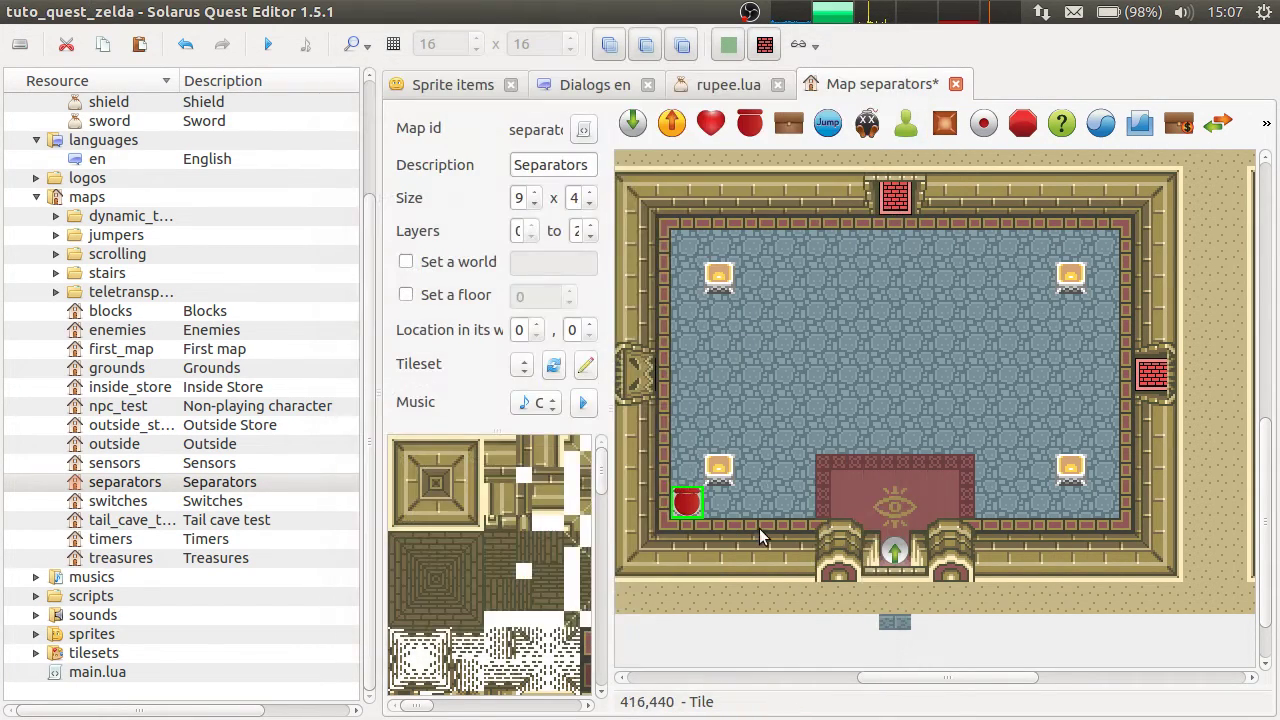
Set the destructible object's sprite to Vase, leaving its Weight option disabled.
{"action": "scroll", "coordinate": [451, 573], "scroll_direction": "down", "scroll_amount": 5}
{"action": "scroll", "coordinate": [451, 573], "scroll_direction": "down", "scroll_amount": 3}
{"action": "double_click", "coordinate": [695, 497]}
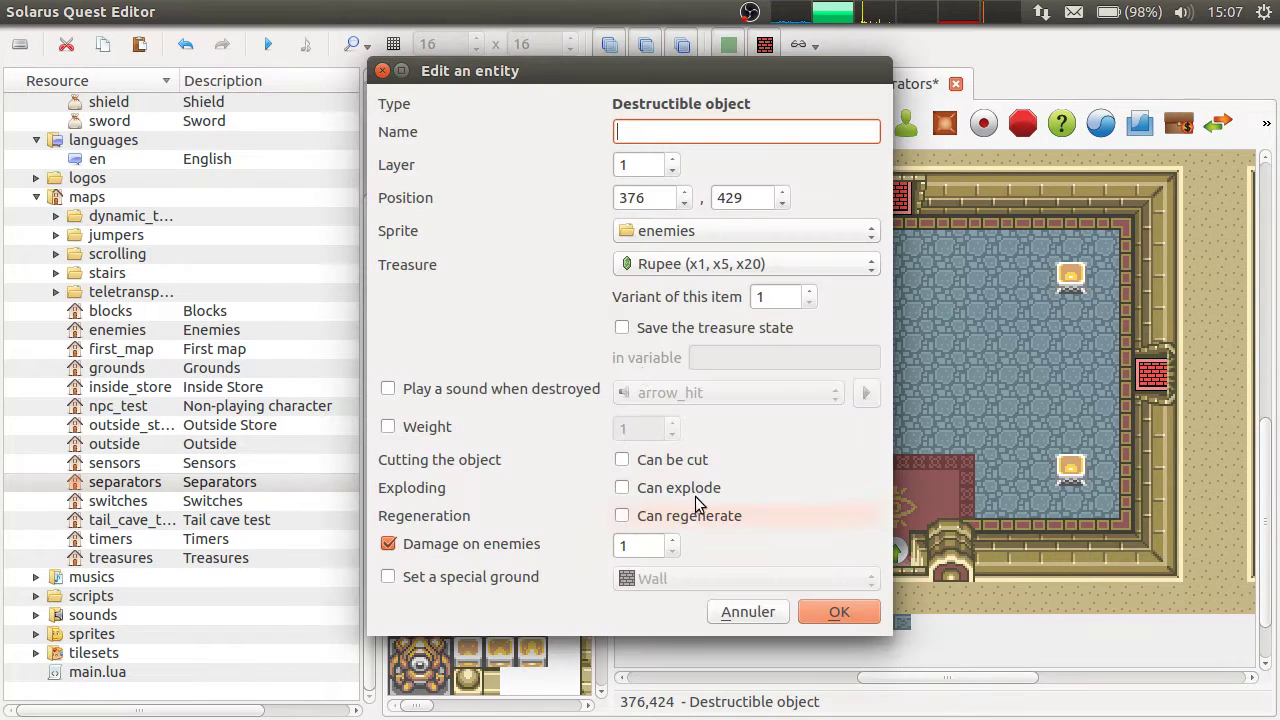
{"action": "left_click", "coordinate": [686, 231]}
{"action": "left_click", "coordinate": [622, 246]}
{"action": "left_click", "coordinate": [672, 233]}
{"action": "scroll", "coordinate": [743, 560], "scroll_direction": "down", "scroll_amount": 3}
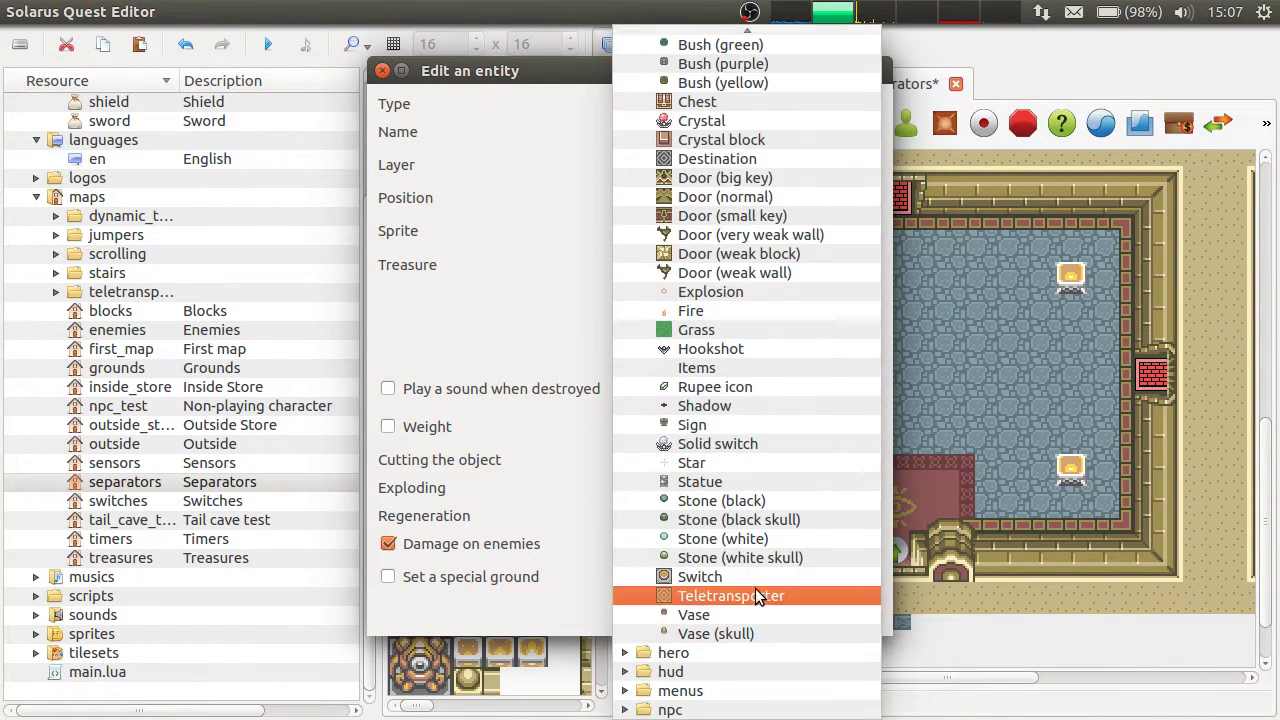
{"action": "left_click", "coordinate": [743, 613]}
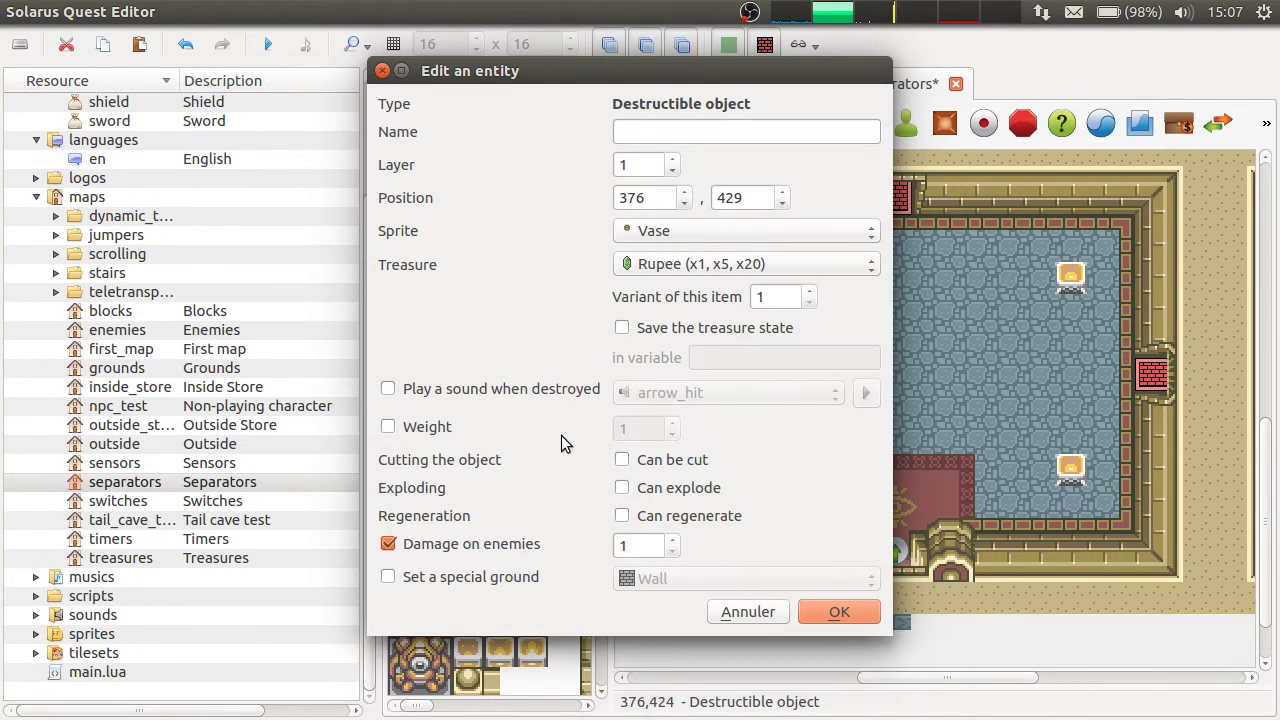
{"action": "left_click", "coordinate": [420, 430]}
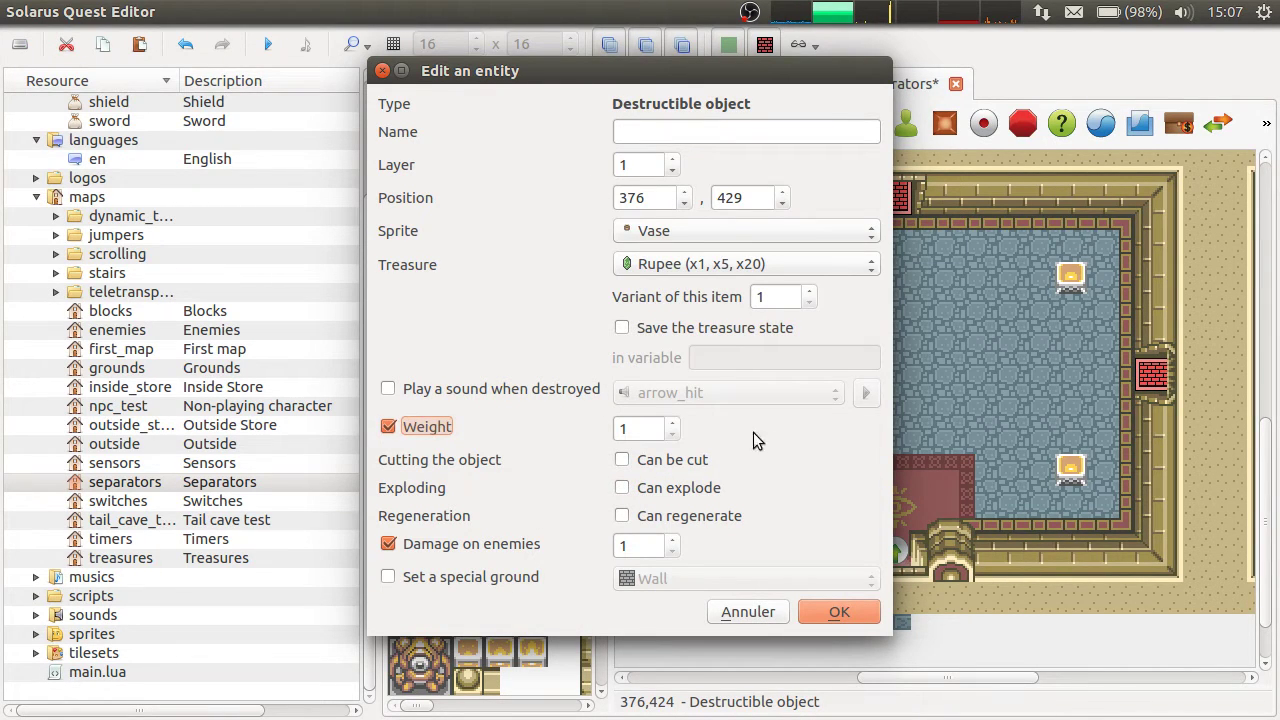
{"action": "left_click", "coordinate": [672, 435]}
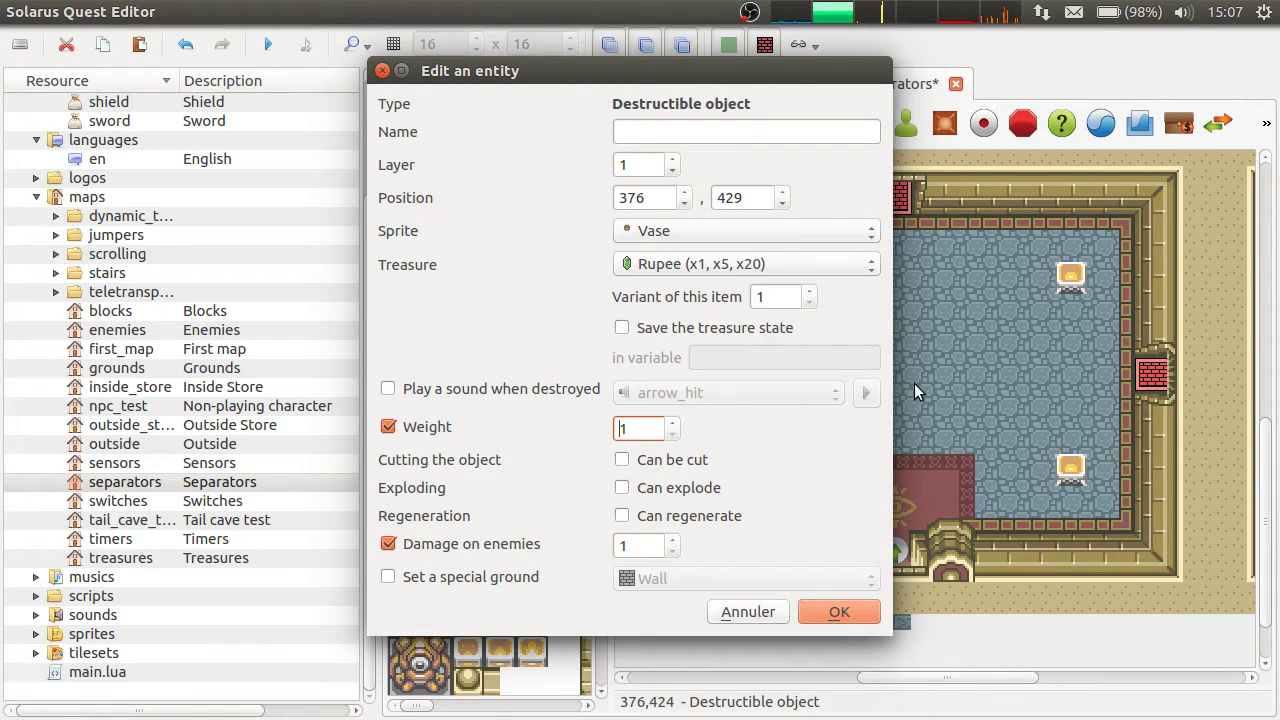
{"action": "left_click", "coordinate": [430, 427]}
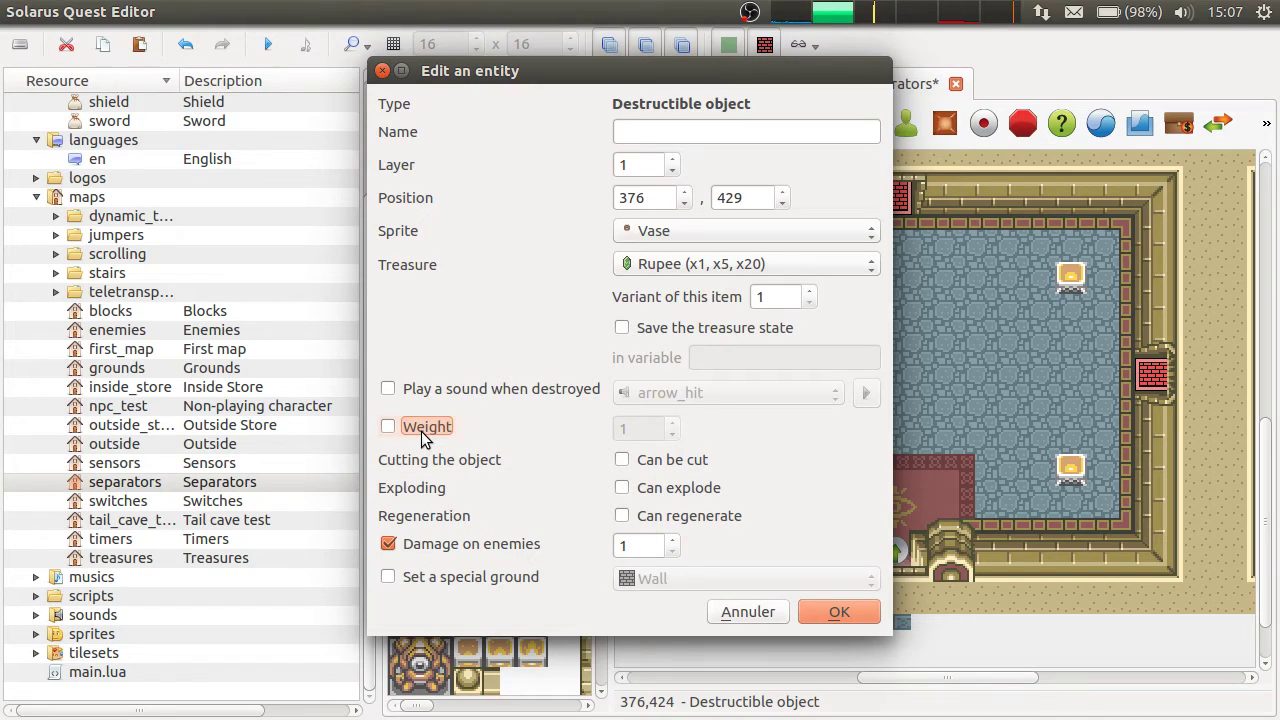
{"action": "left_click", "coordinate": [878, 606]}
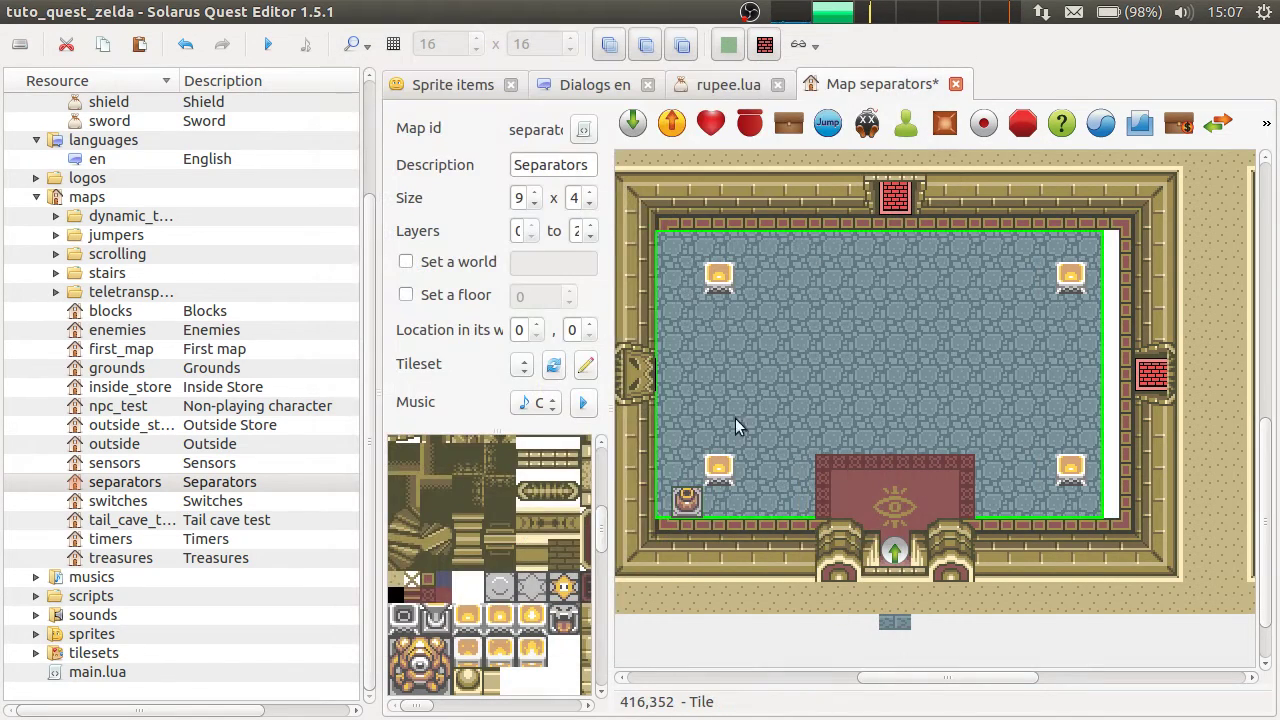
Place a round stone tile in the room's lower-right corner and paste a copy of the rupee vase there.
{"action": "left_click", "coordinate": [500, 589]}
{"action": "left_click", "coordinate": [1105, 512]}
{"action": "left_click", "coordinate": [686, 500]}
{"action": "key", "text": "ctrl+c"}
{"action": "key", "text": "ctrl+v"}
{"action": "double_click", "coordinate": [1103, 506]}
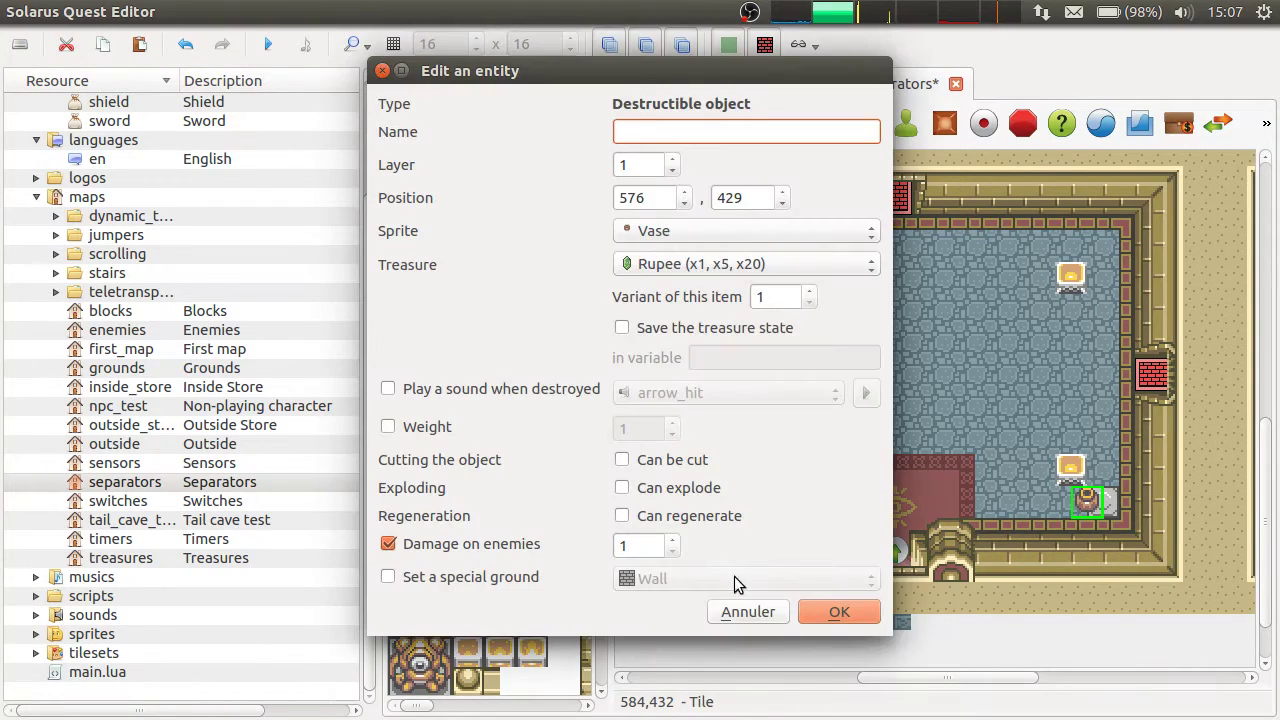
{"action": "left_click", "coordinate": [746, 610]}
Set the copied vase's Rupee treasure to variant 2.
{"action": "double_click", "coordinate": [1103, 500]}
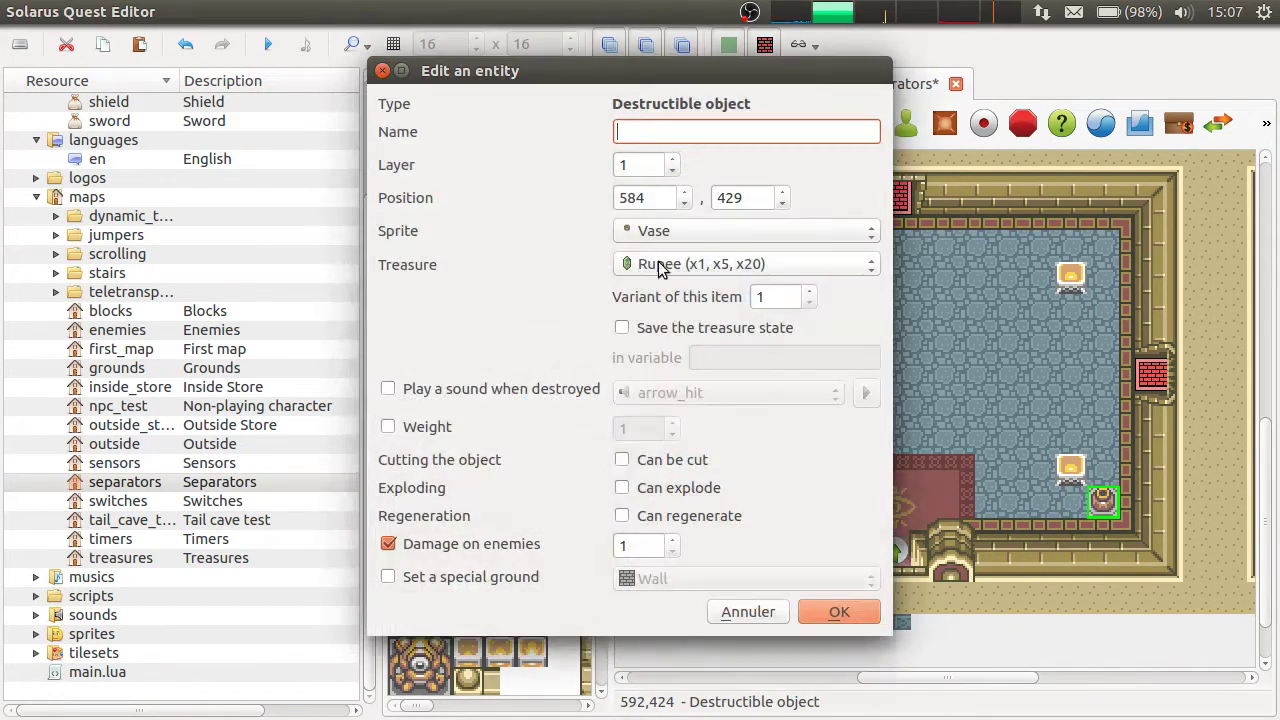
{"action": "left_click", "coordinate": [713, 262]}
{"action": "left_click", "coordinate": [719, 260]}
{"action": "double_click", "coordinate": [766, 297]}
{"action": "type", "text": "2"}
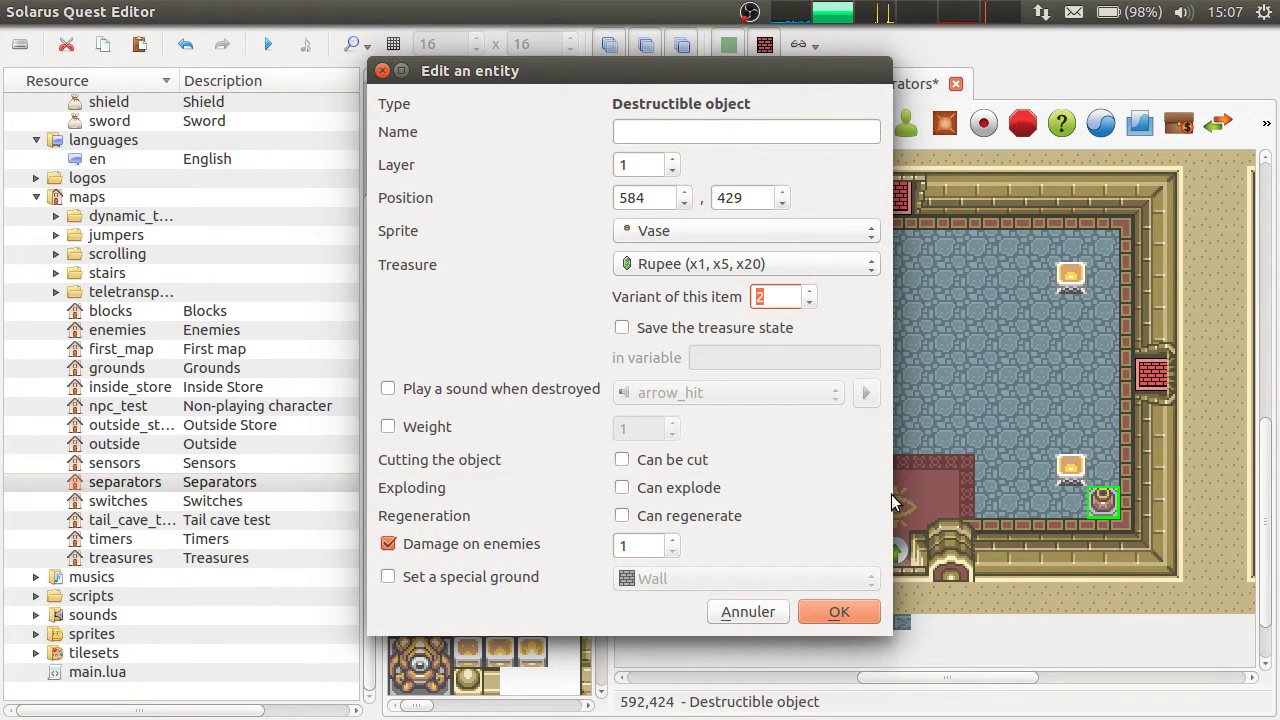
{"action": "left_click", "coordinate": [846, 620]}
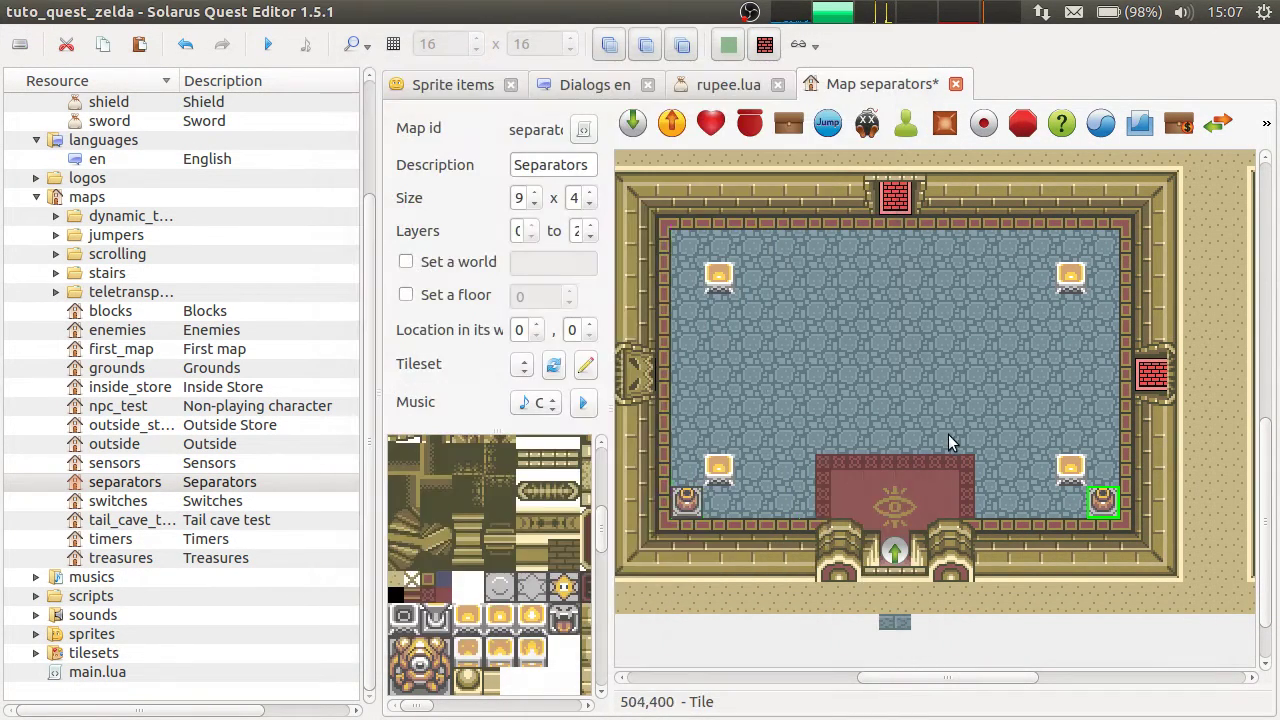
Add a chest in the centre of the entrance room at 480, 365 with the Rupee (x1, x5, x20) treasure, variant 3.
{"action": "left_click", "coordinate": [786, 120]}
{"action": "left_click", "coordinate": [898, 388]}
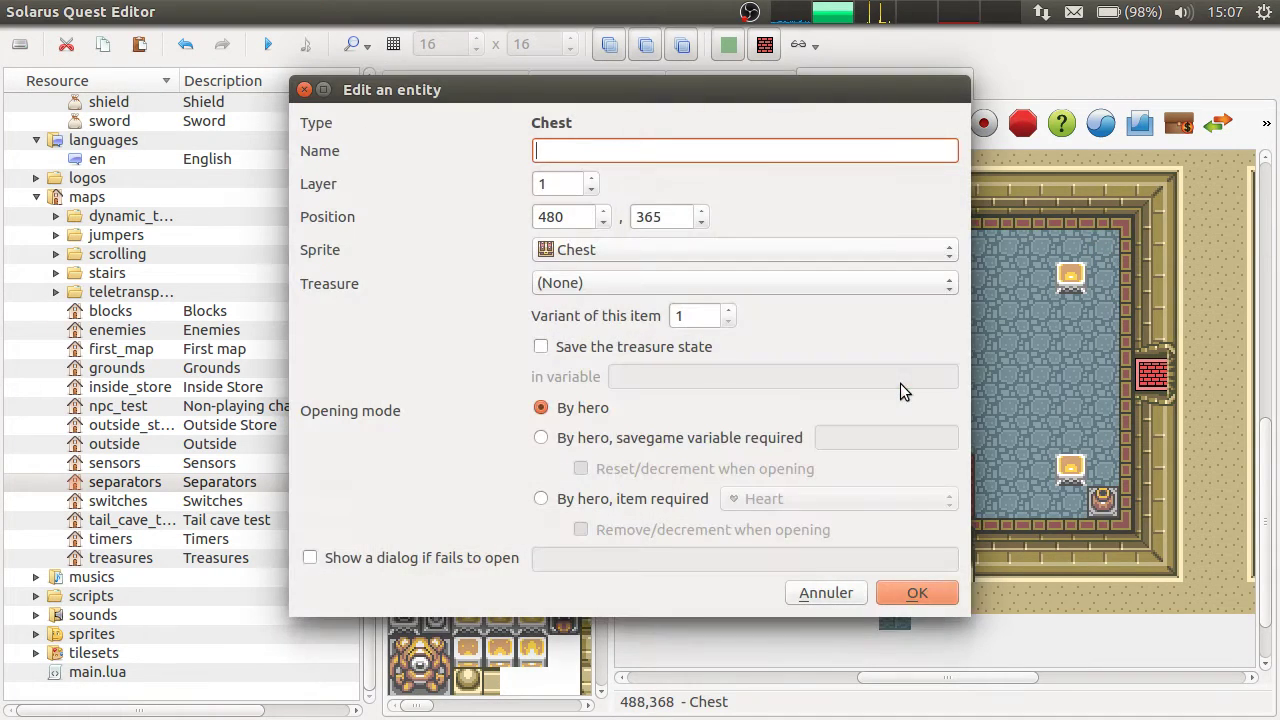
{"action": "left_click", "coordinate": [560, 283]}
{"action": "left_click", "coordinate": [612, 313]}
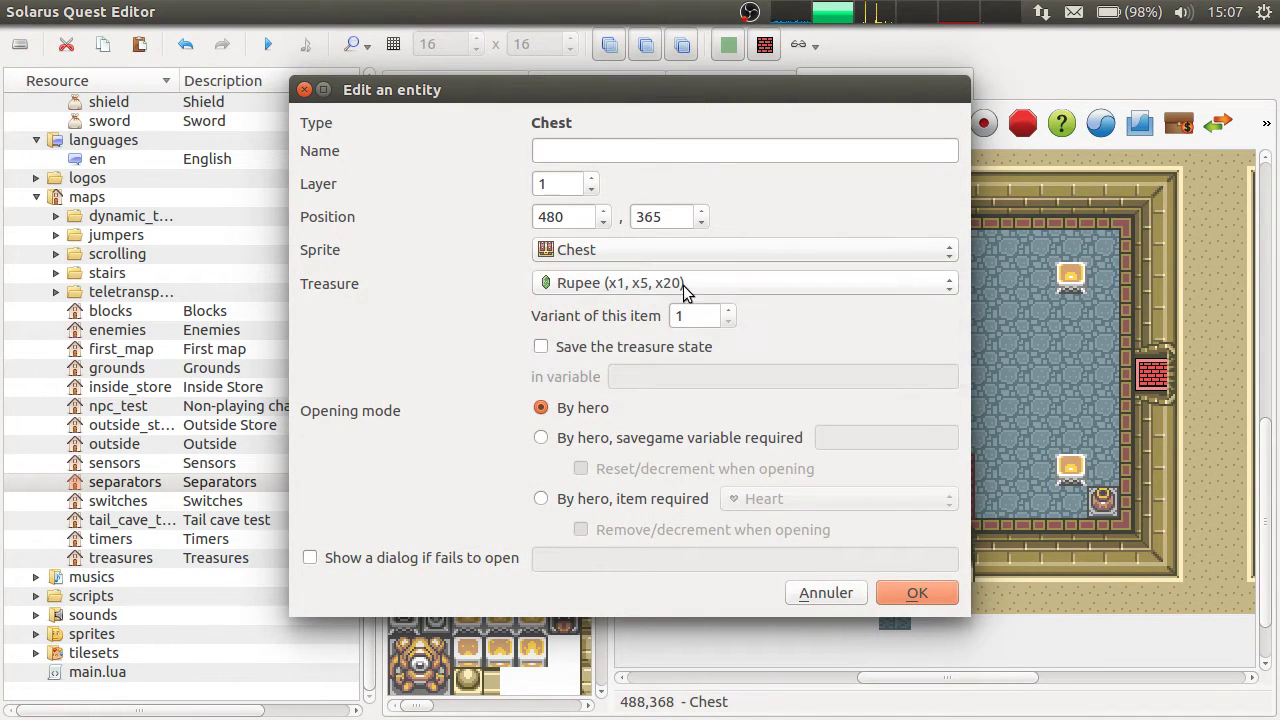
{"action": "left_click", "coordinate": [733, 309]}
{"action": "left_click", "coordinate": [733, 309]}
Save the chest's treasure state in the variable separators_rupee_chest and save the map.
{"action": "left_click", "coordinate": [622, 347]}
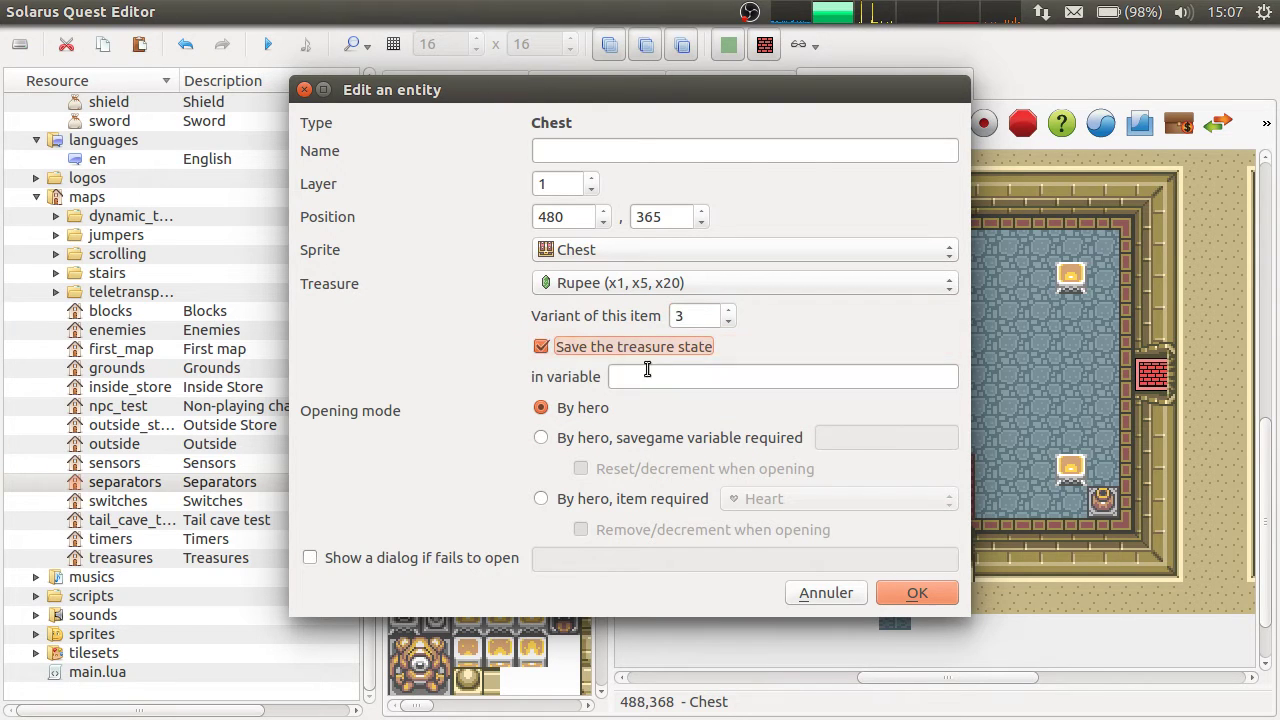
{"action": "left_click", "coordinate": [654, 376]}
{"action": "left_click_drag", "start_coordinate": [672, 89], "coordinate": [719, 128]}
{"action": "type", "text": "separators"}
{"action": "key", "text": "BackSpace"}
{"action": "key", "text": "BackSpace"}
{"action": "key", "text": "BackSpace"}
{"action": "key", "text": "BackSpace"}
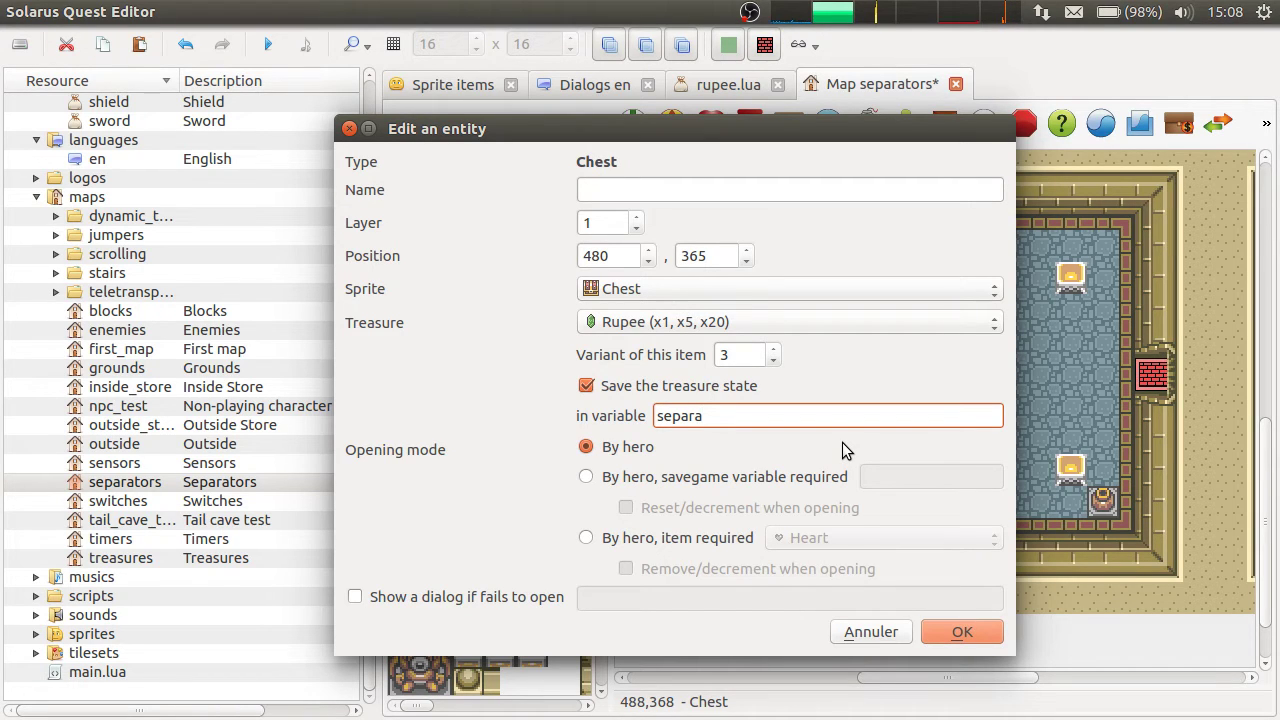
{"action": "type", "text": "tors_"}
{"action": "left_click_drag", "start_coordinate": [757, 418], "coordinate": [501, 377]}
{"action": "left_click", "coordinate": [785, 414]}
{"action": "type", "text": "rupee_chest"}
{"action": "key", "text": "Return"}
{"action": "key", "text": "ctrl+s"}
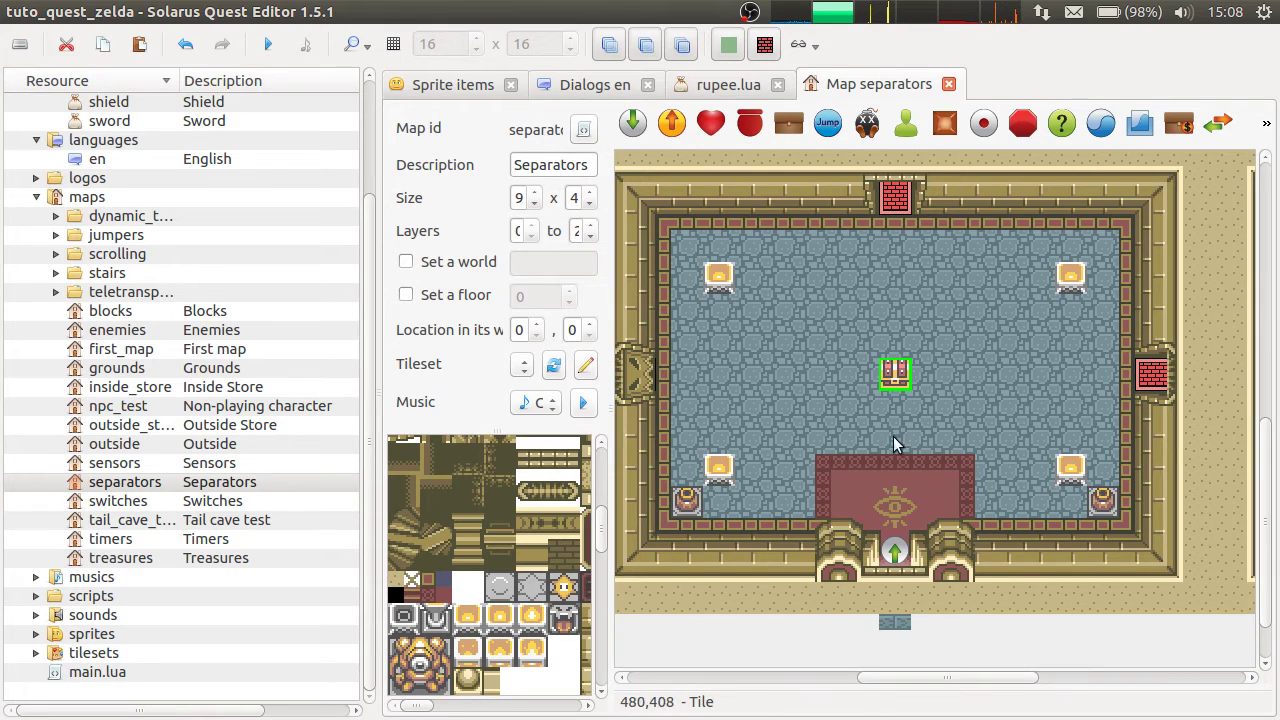
Run the quest, walk the hero through the nearby doorway, and close the game.
{"action": "left_click", "coordinate": [268, 44]}
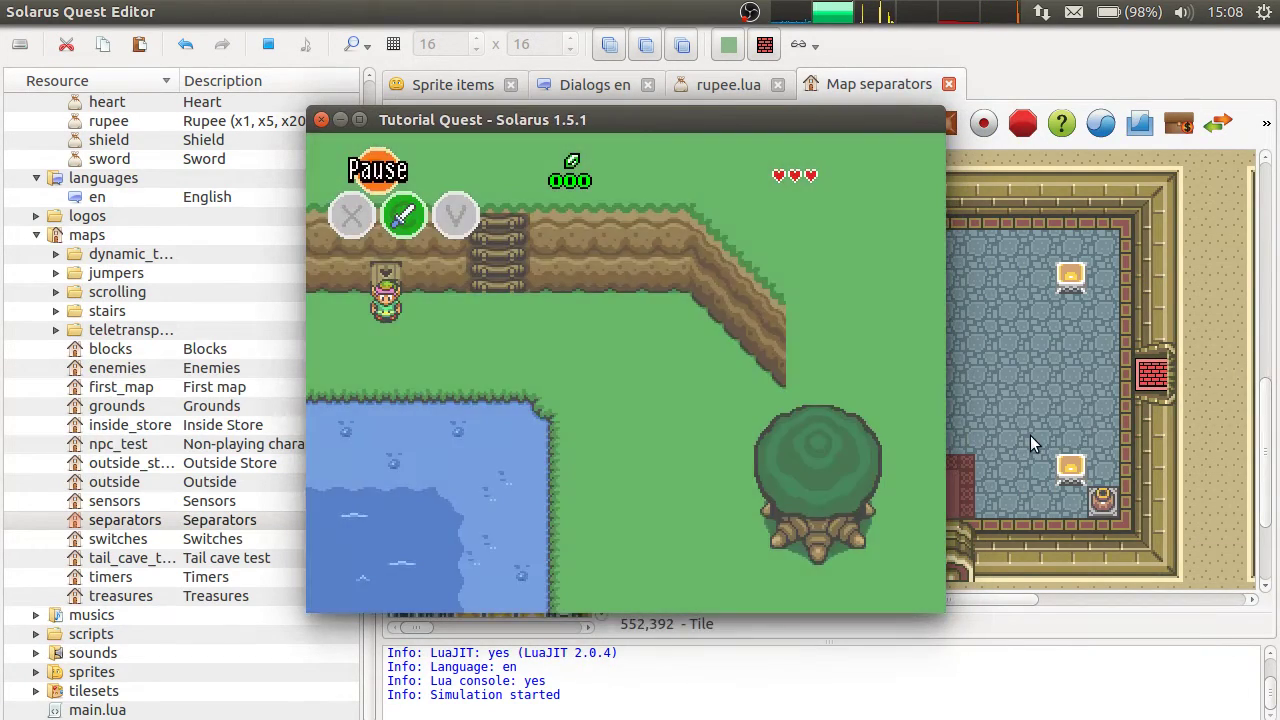
{"action": "key", "text": "Up"}
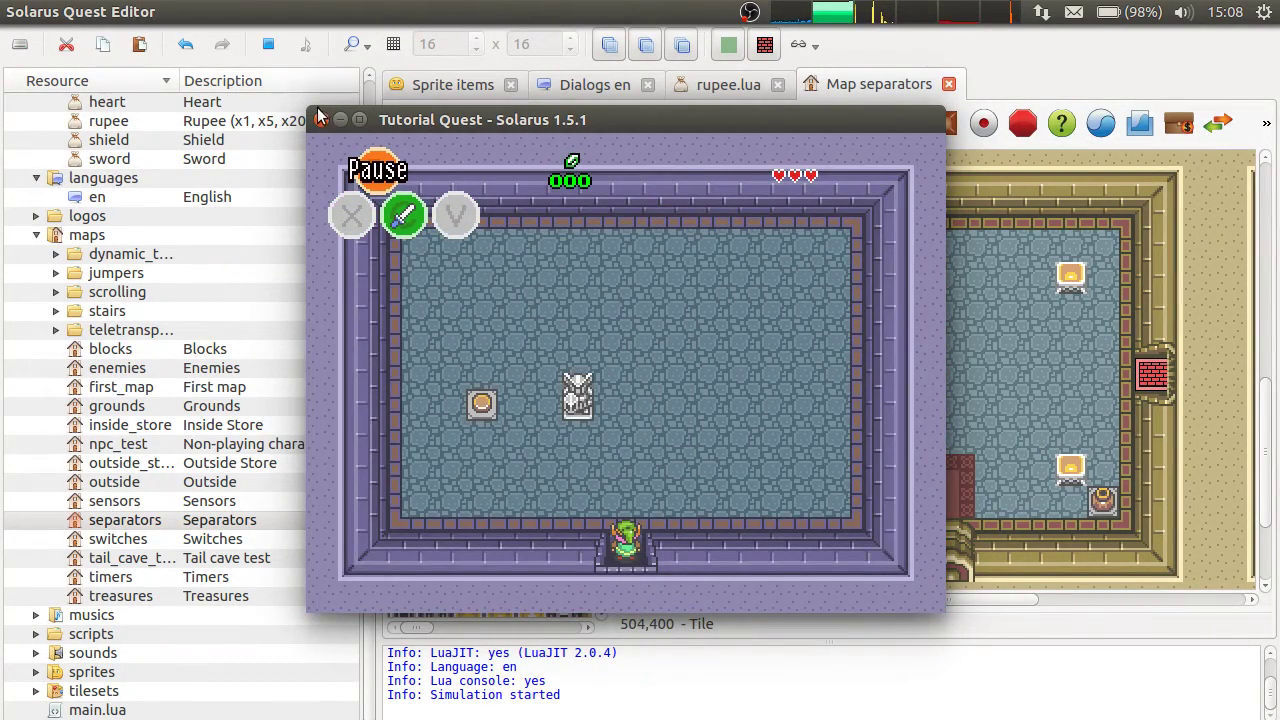
{"action": "left_click", "coordinate": [321, 119]}
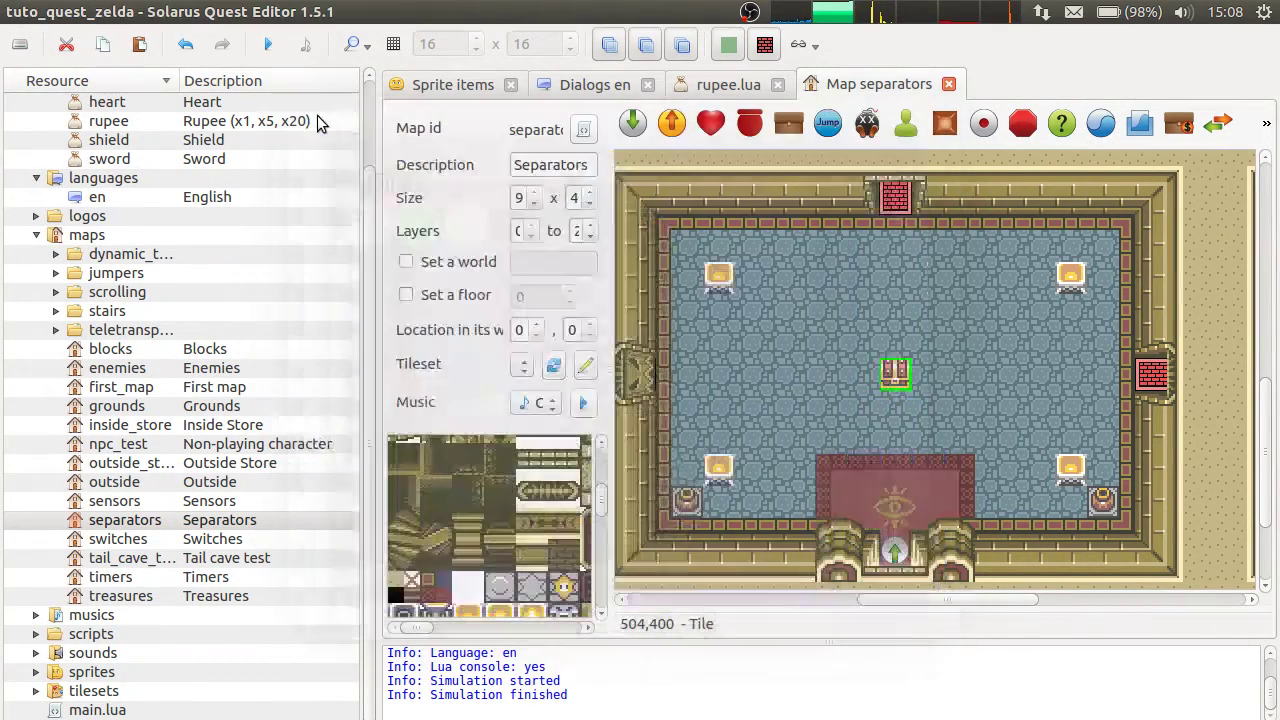
Set the starting location to "separators" in the initial_game.lua script and save it.
{"action": "left_click", "coordinate": [37, 634]}
{"action": "left_click", "coordinate": [118, 617]}
{"action": "double_click", "coordinate": [118, 617]}
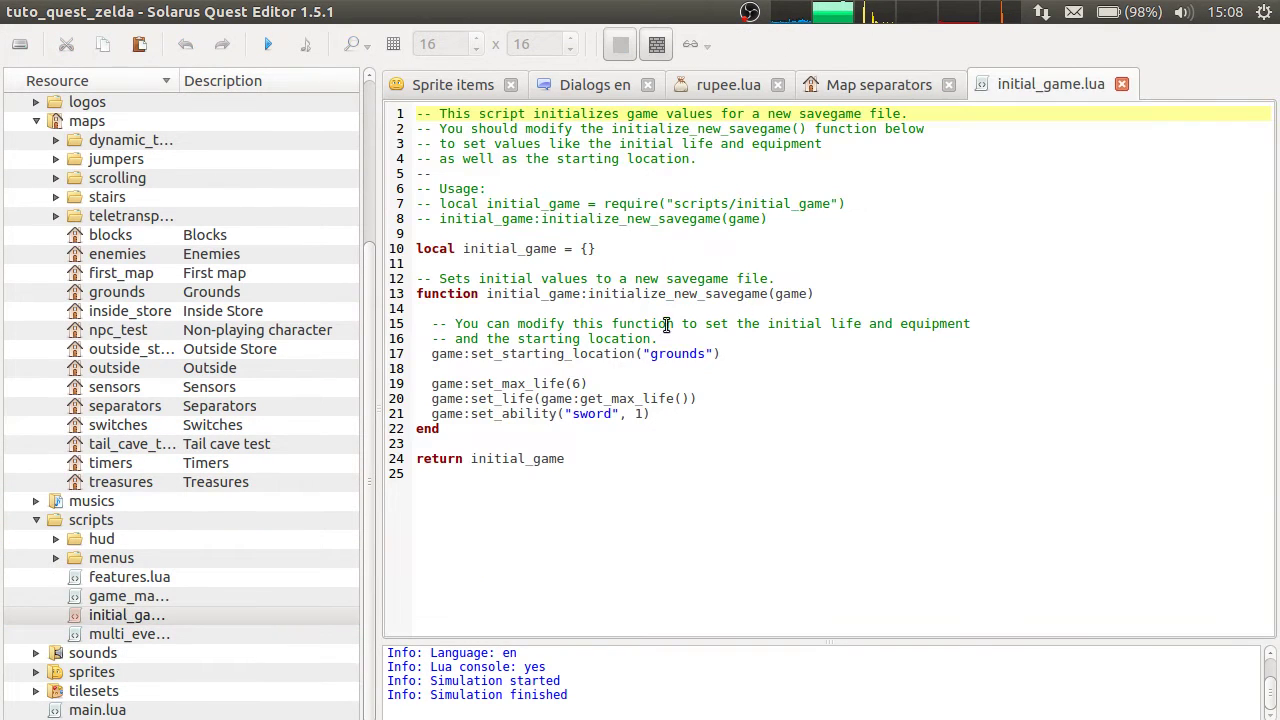
{"action": "double_click", "coordinate": [685, 353]}
{"action": "type", "text": "separator"}
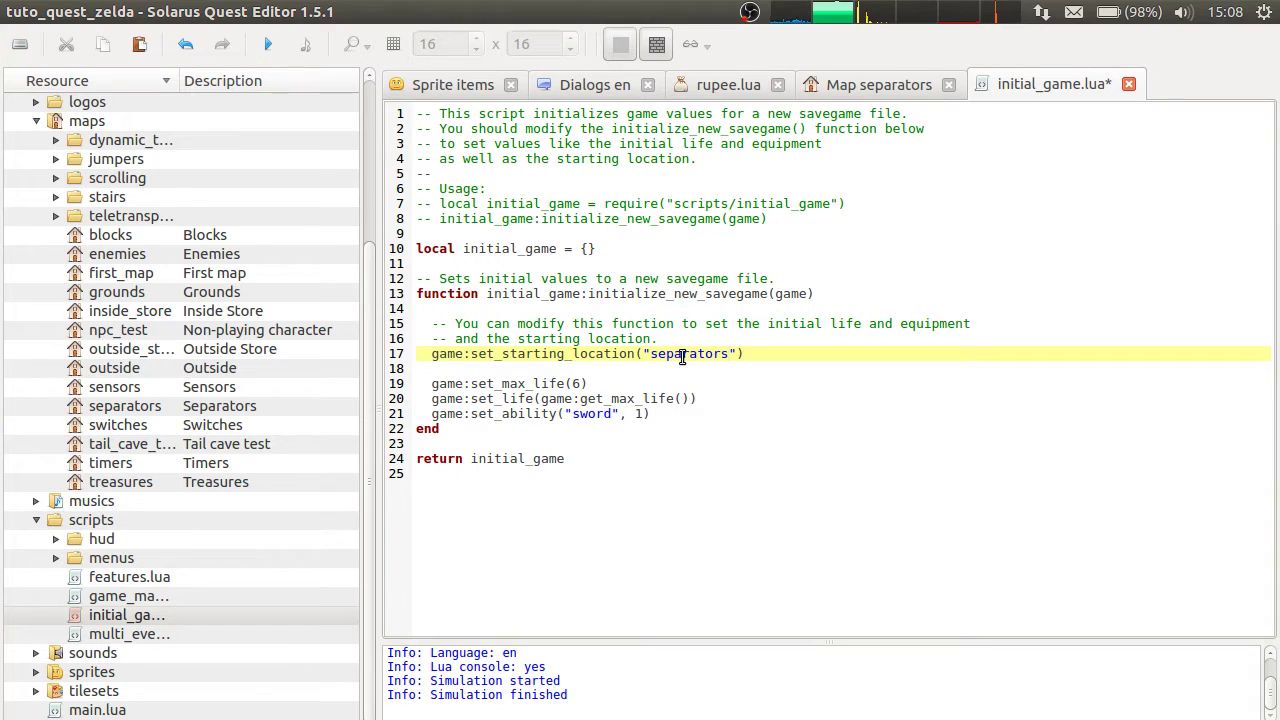
{"action": "key", "text": "ctrl+s"}
Run the quest and open the chest in the middle of the room to collect its rupee.
{"action": "left_click", "coordinate": [272, 42]}
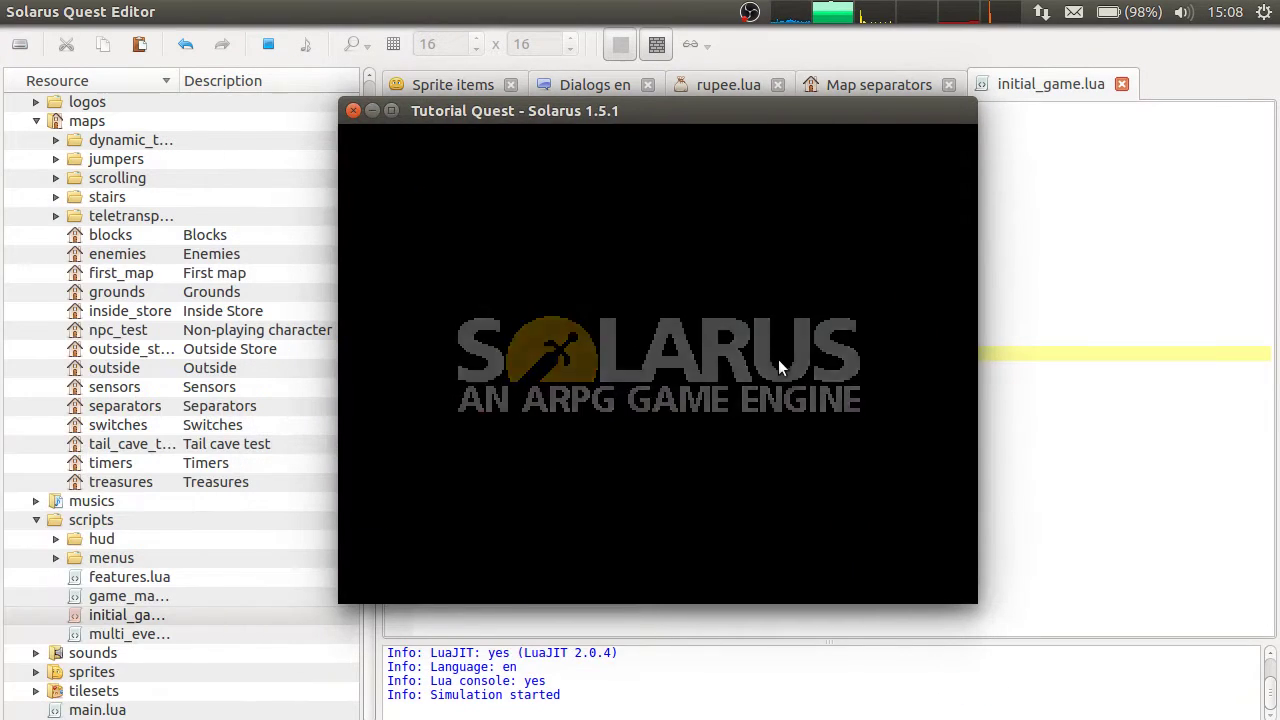
{"action": "key", "text": "Up"}
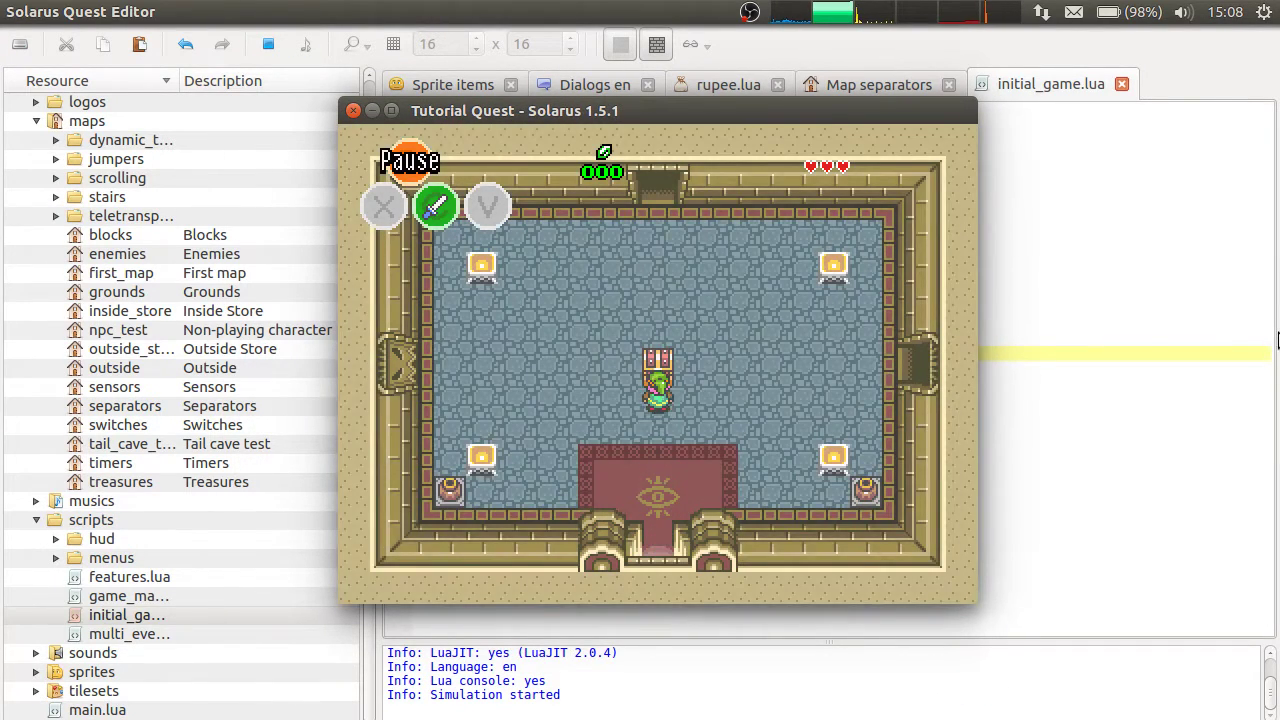
{"action": "key", "text": "space"}
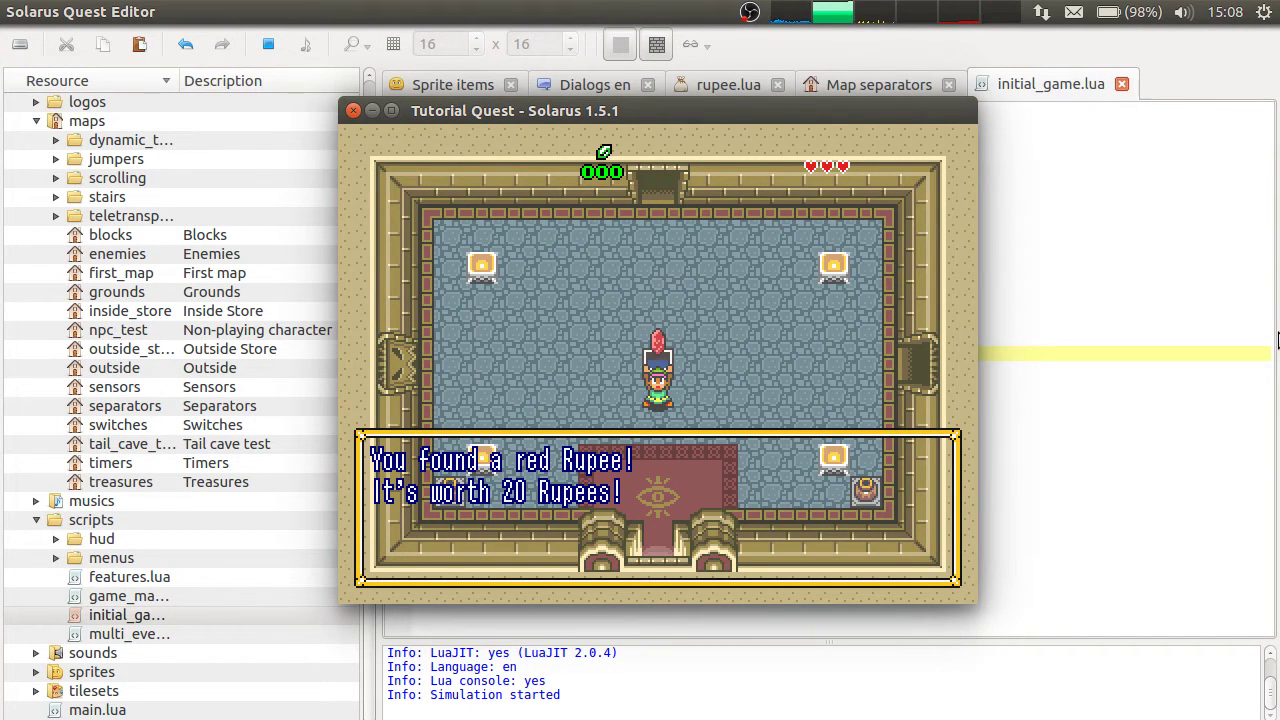
{"action": "key", "text": "space"}
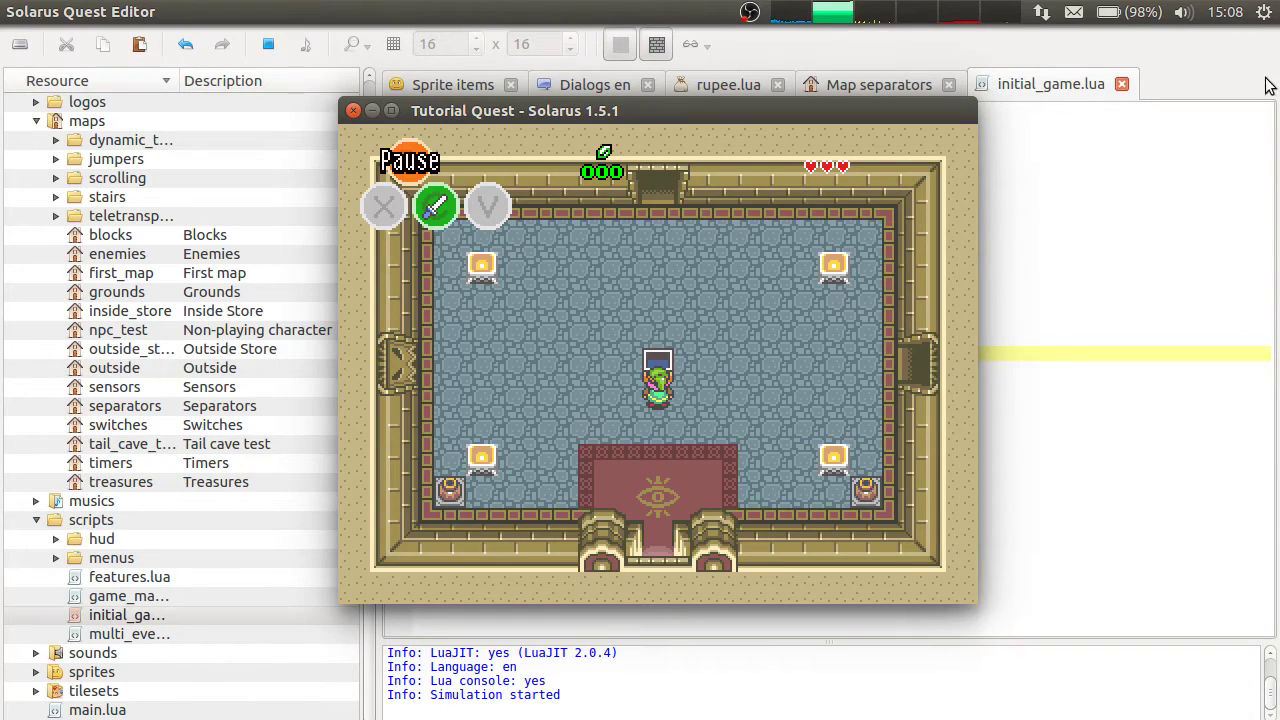
Look over the rupee.lua item script, then return to the running game and move the hero at the chest.
{"action": "left_click", "coordinate": [1055, 240]}
{"action": "left_click", "coordinate": [755, 84]}
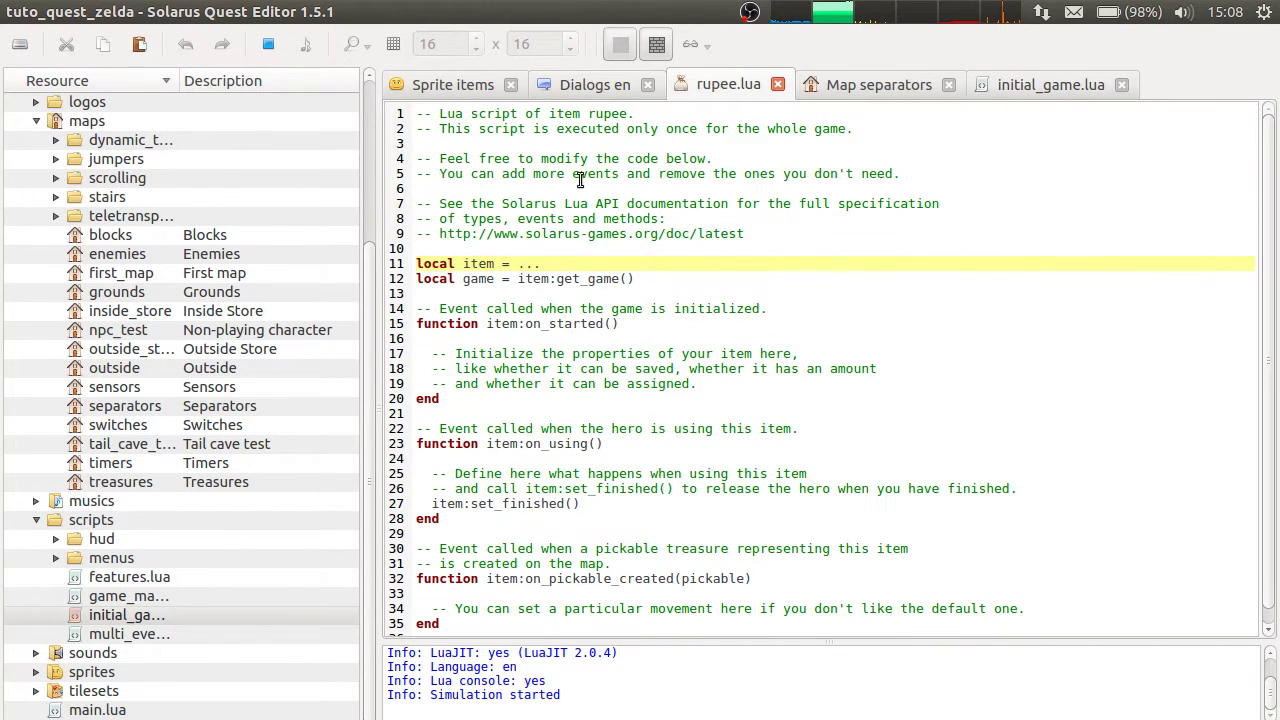
{"action": "left_click_drag", "start_coordinate": [626, 173], "coordinate": [615, 636]}
{"action": "left_click", "coordinate": [1016, 469]}
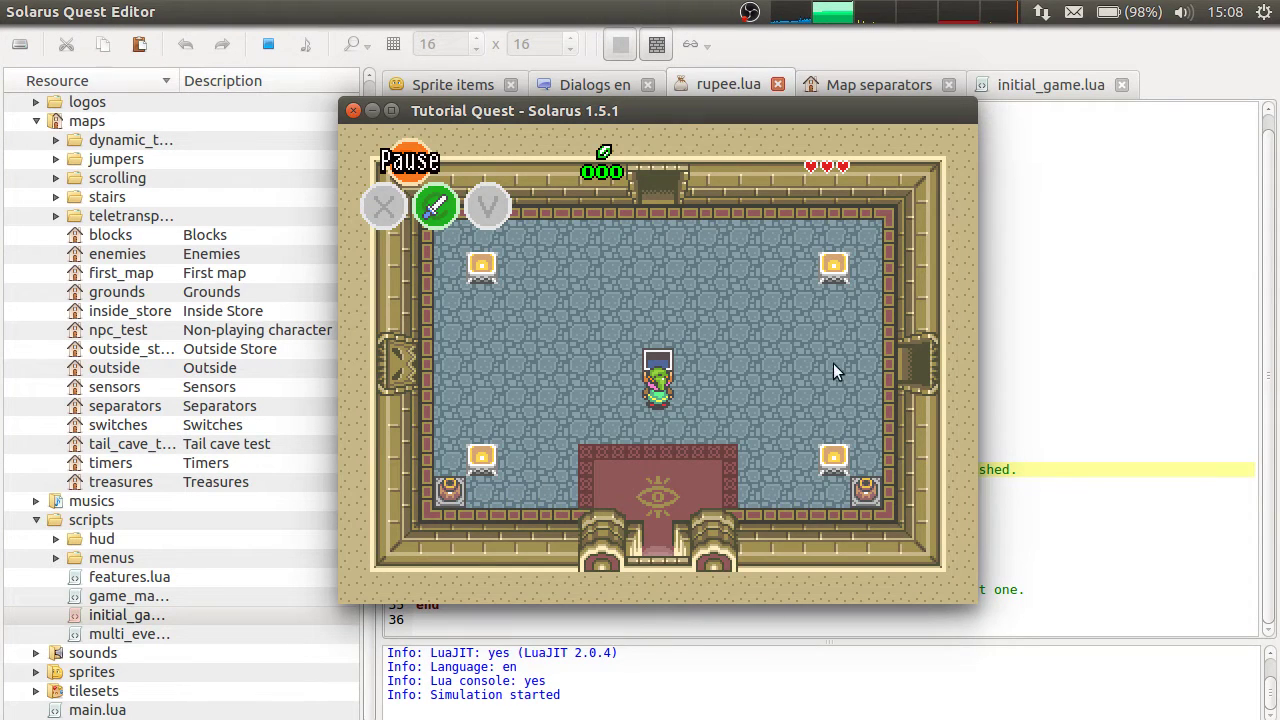
{"action": "key", "text": "Down"}
{"action": "key", "text": "Up"}
{"action": "key", "text": "Up"}
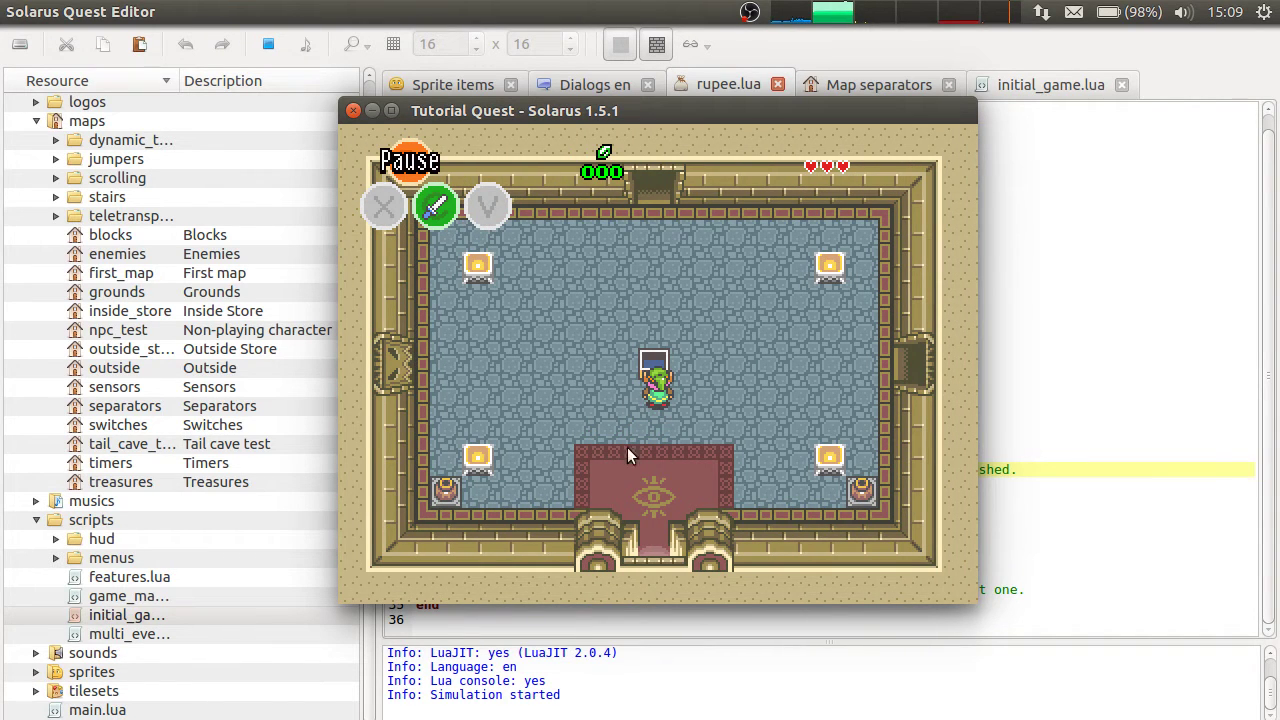
Review the red rupee direction in the Items sprite and the _treasure.rupee.3 text in the English dialogs.
{"action": "left_click", "coordinate": [353, 110]}
{"action": "left_click", "coordinate": [453, 84]}
{"action": "left_click", "coordinate": [831, 283]}
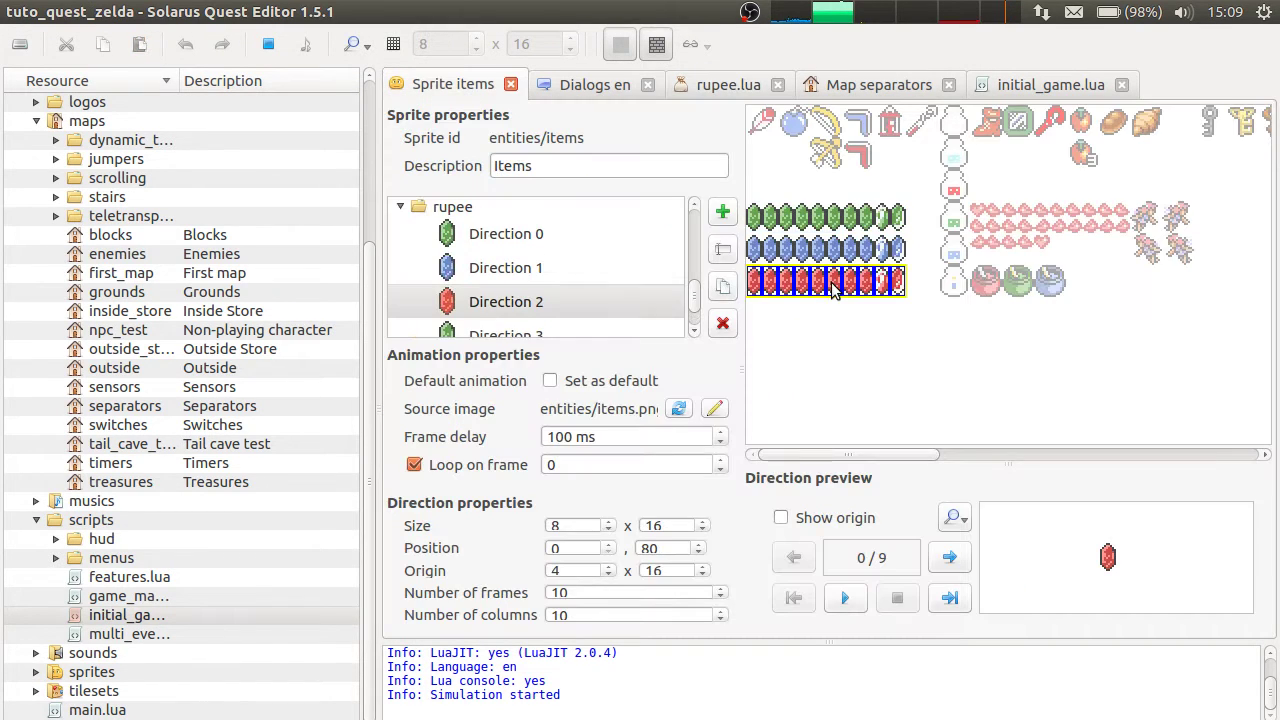
{"action": "left_click", "coordinate": [589, 84]}
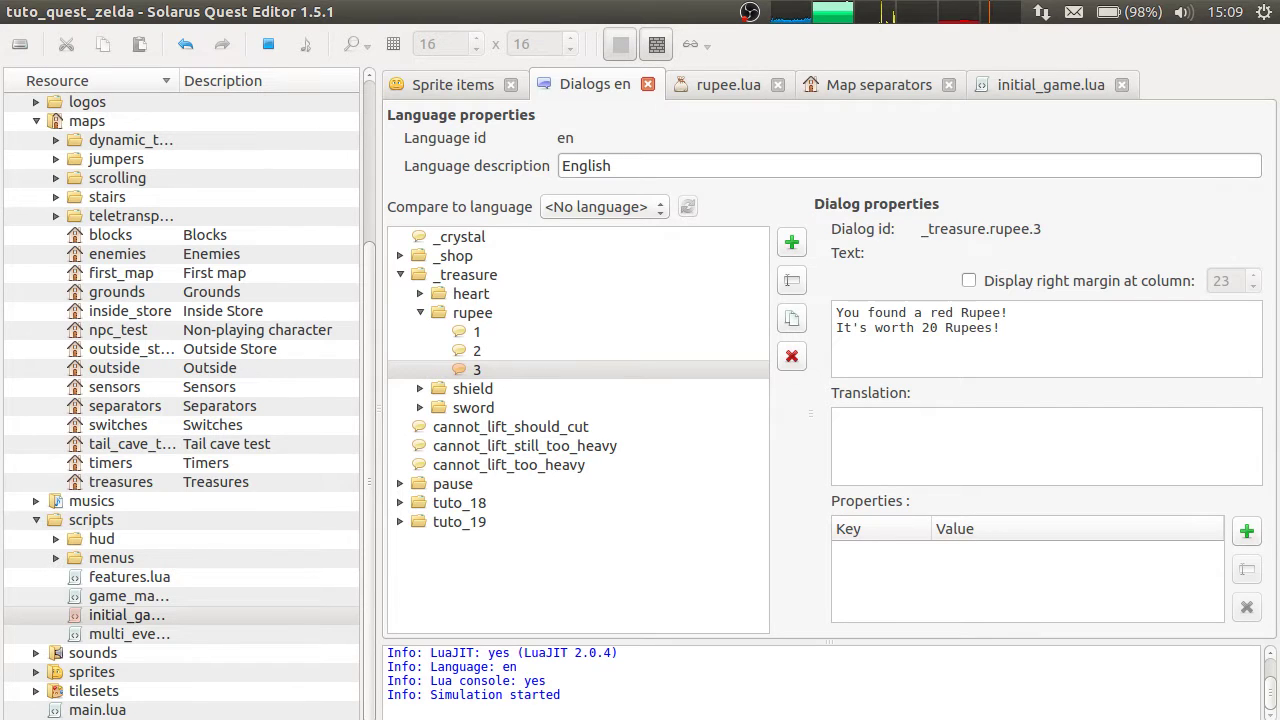
Return to the running game, lift the vase in the room's lower-left corner and collect its rupee.
{"action": "key", "text": "Down"}
{"action": "key", "text": "Left"}
{"action": "key", "text": "space"}
{"action": "key", "text": "Right"}
{"action": "key", "text": "space"}
{"action": "key", "text": "Left"}
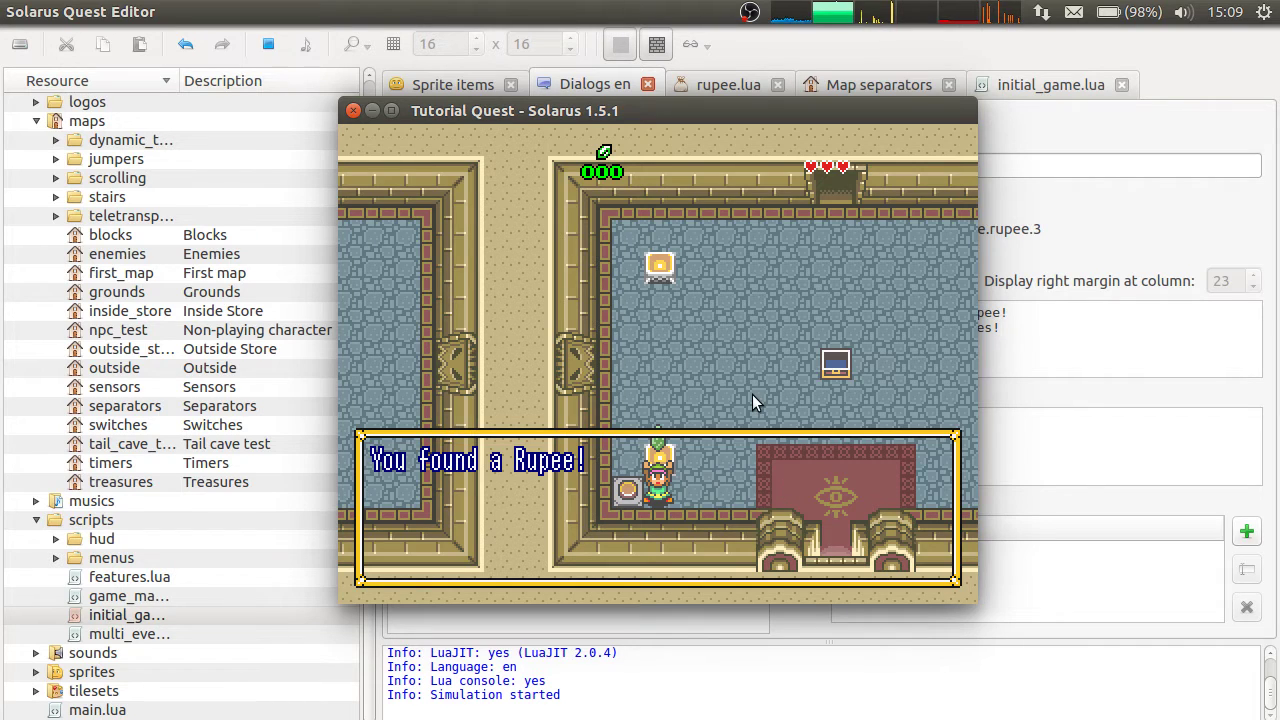
{"action": "key", "text": "space"}
Lift the vase in the room's lower-right corner, collect its rupee, and close the game.
{"action": "key", "text": "Left"}
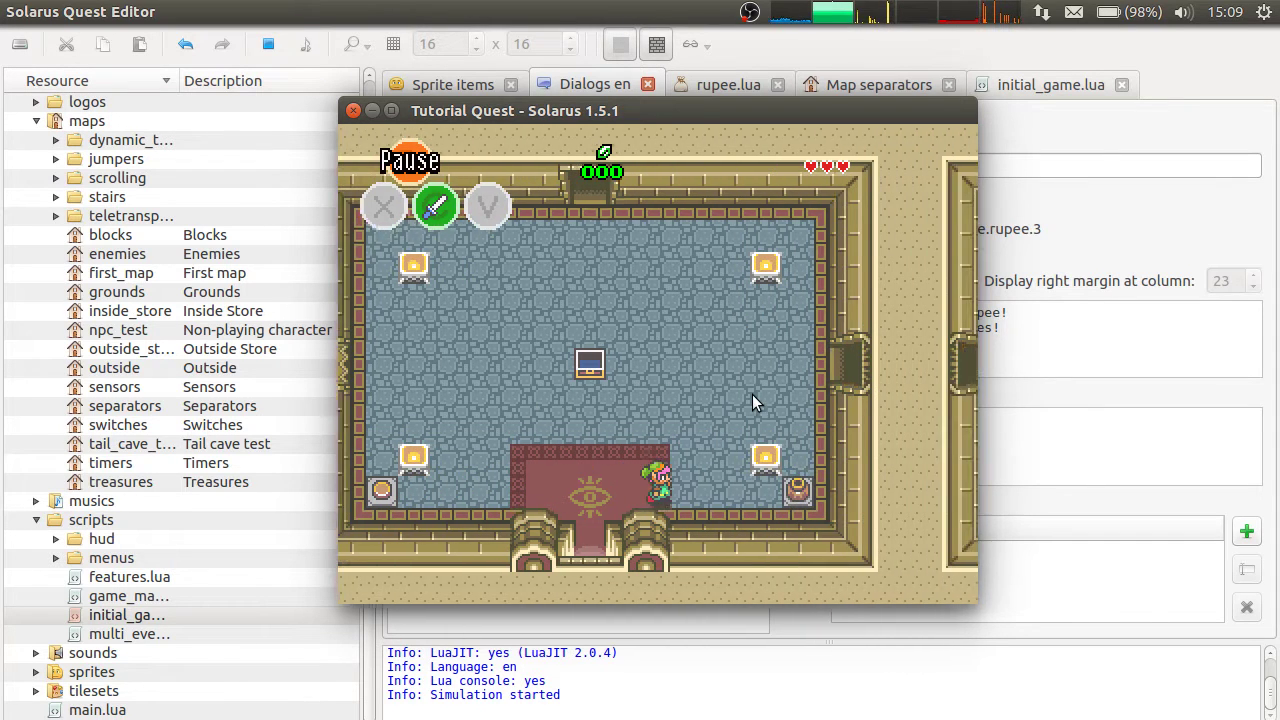
{"action": "key", "text": "space"}
{"action": "key", "text": "space"}
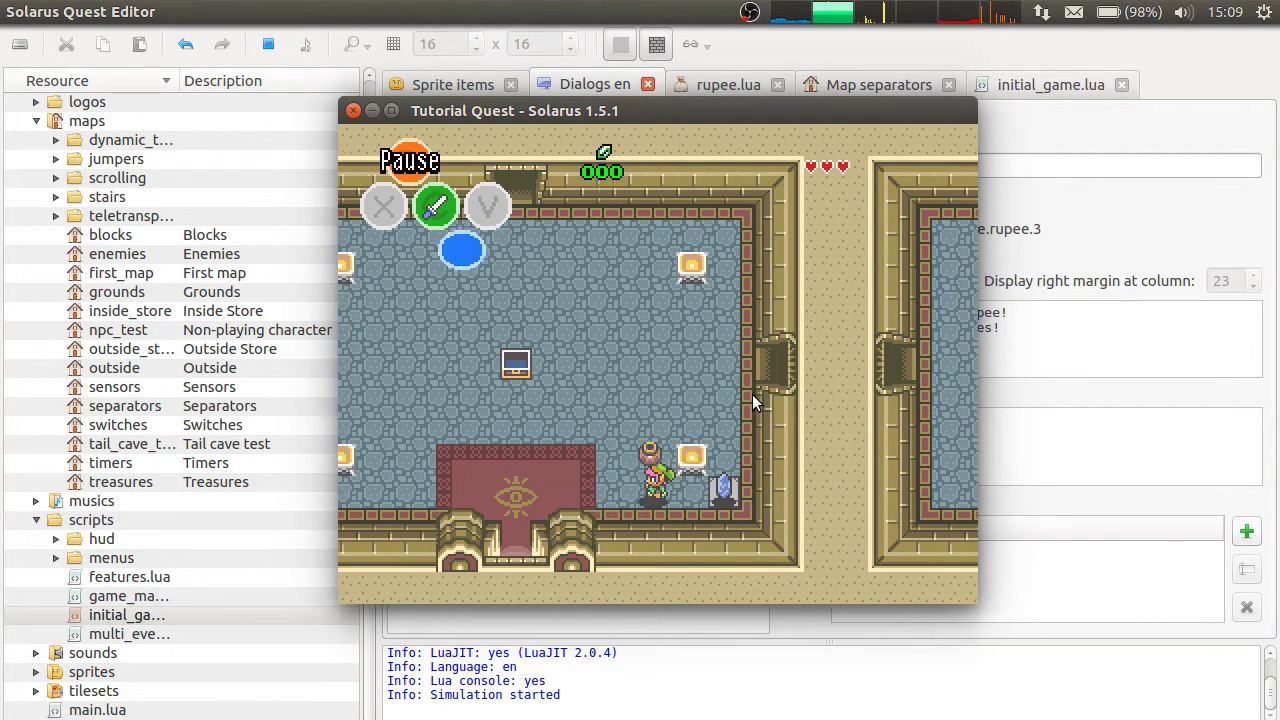
{"action": "key", "text": "Down"}
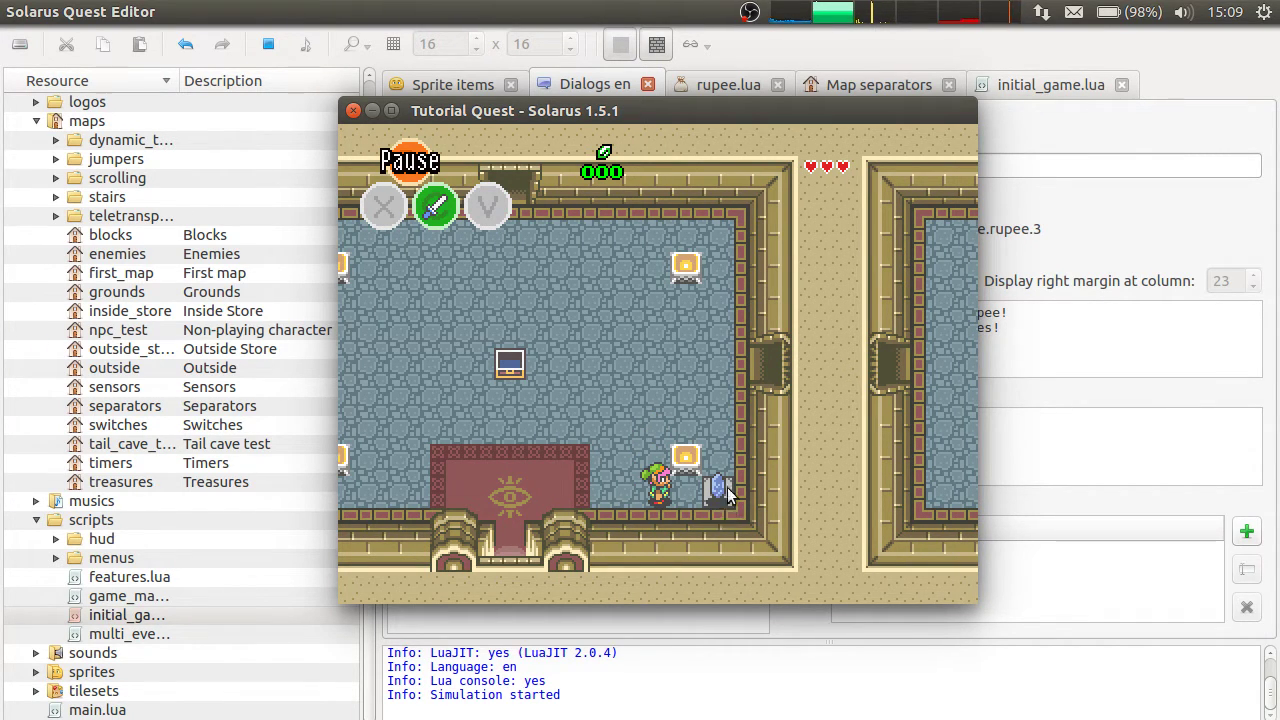
{"action": "key", "text": "Right"}
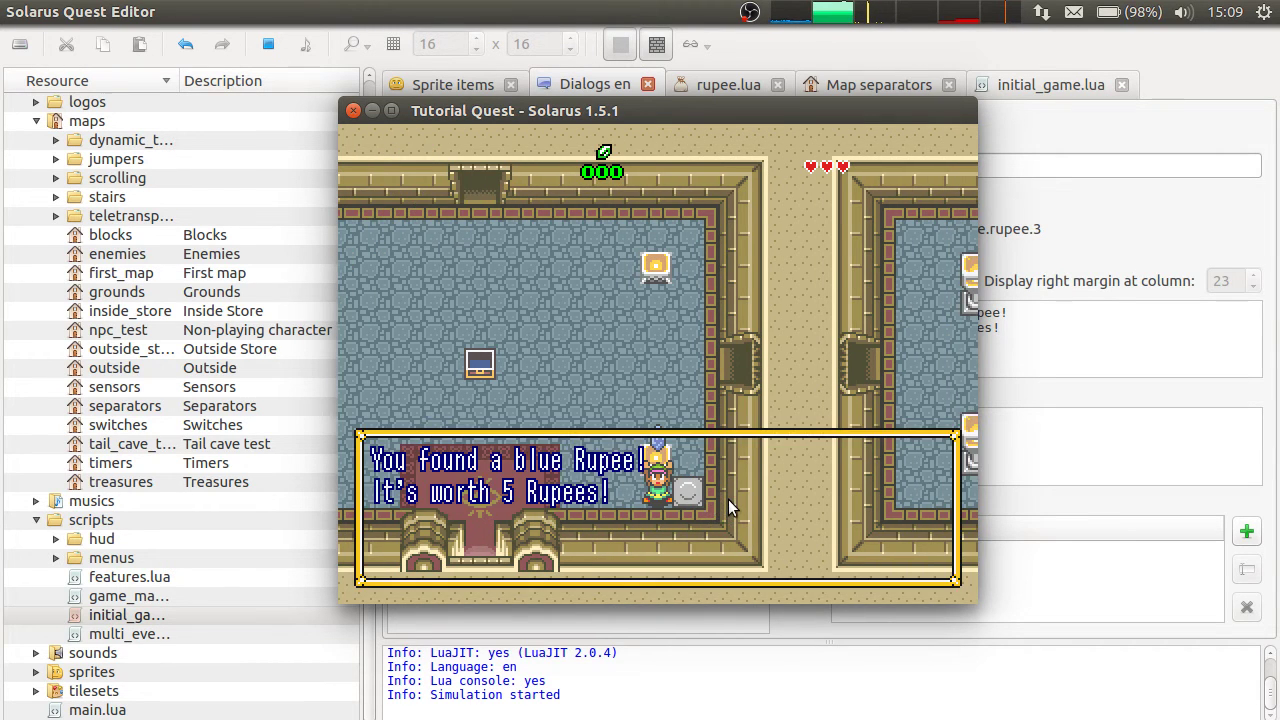
{"action": "key", "text": "space"}
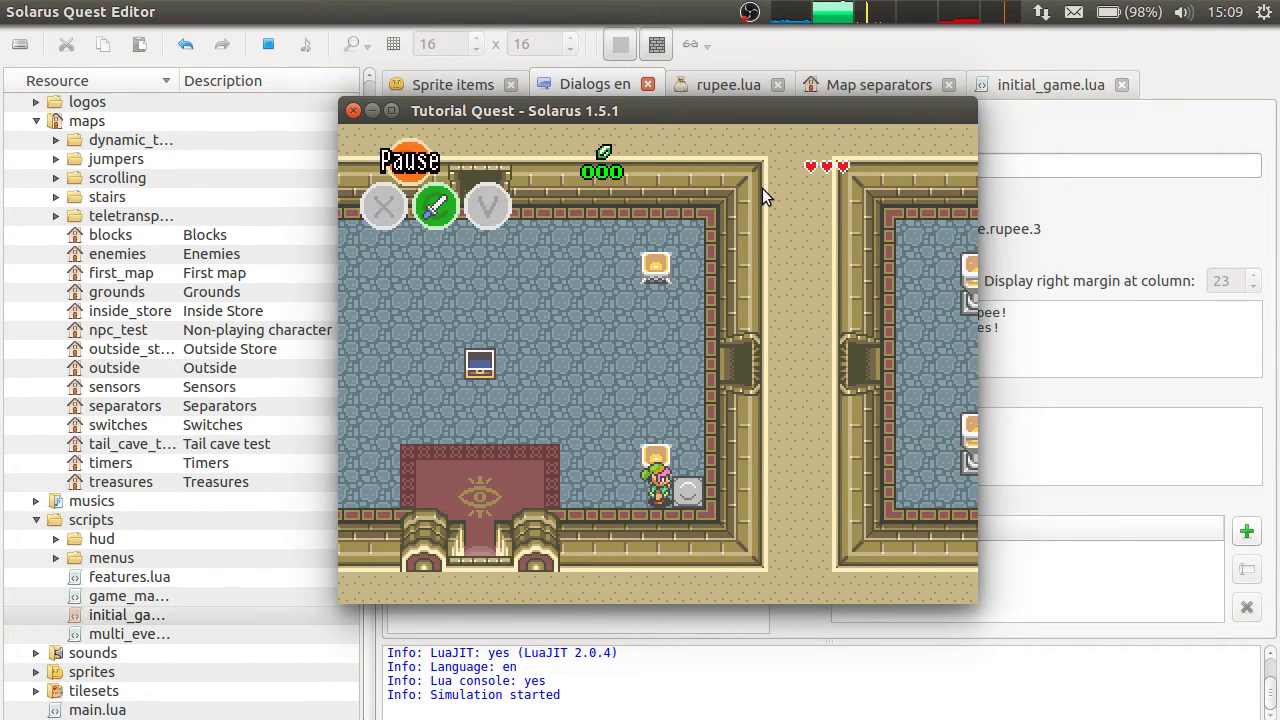
{"action": "left_click", "coordinate": [353, 110]}
Switch to the Solarus Lua API reference in Chromium and read the item:set_shadow description on the Equipment items page.
{"action": "key", "text": "alt+Tab"}
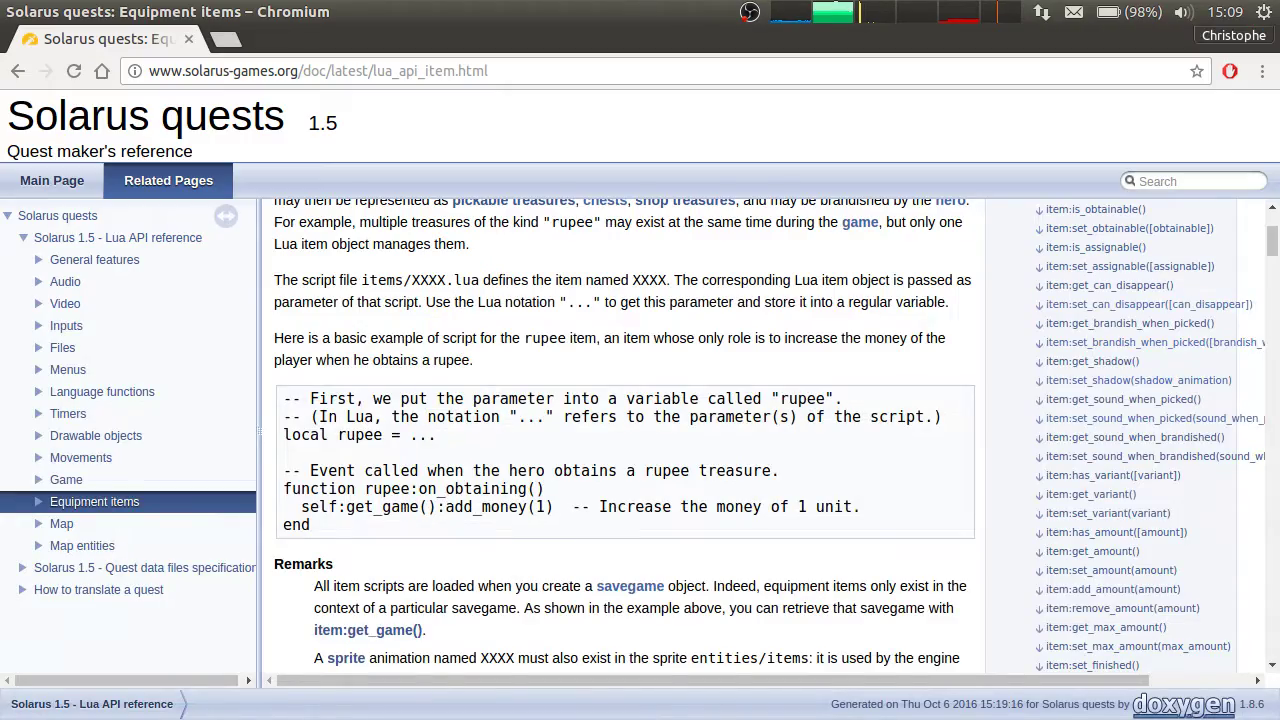
{"action": "scroll", "coordinate": [1215, 380], "scroll_direction": "up", "scroll_amount": 5}
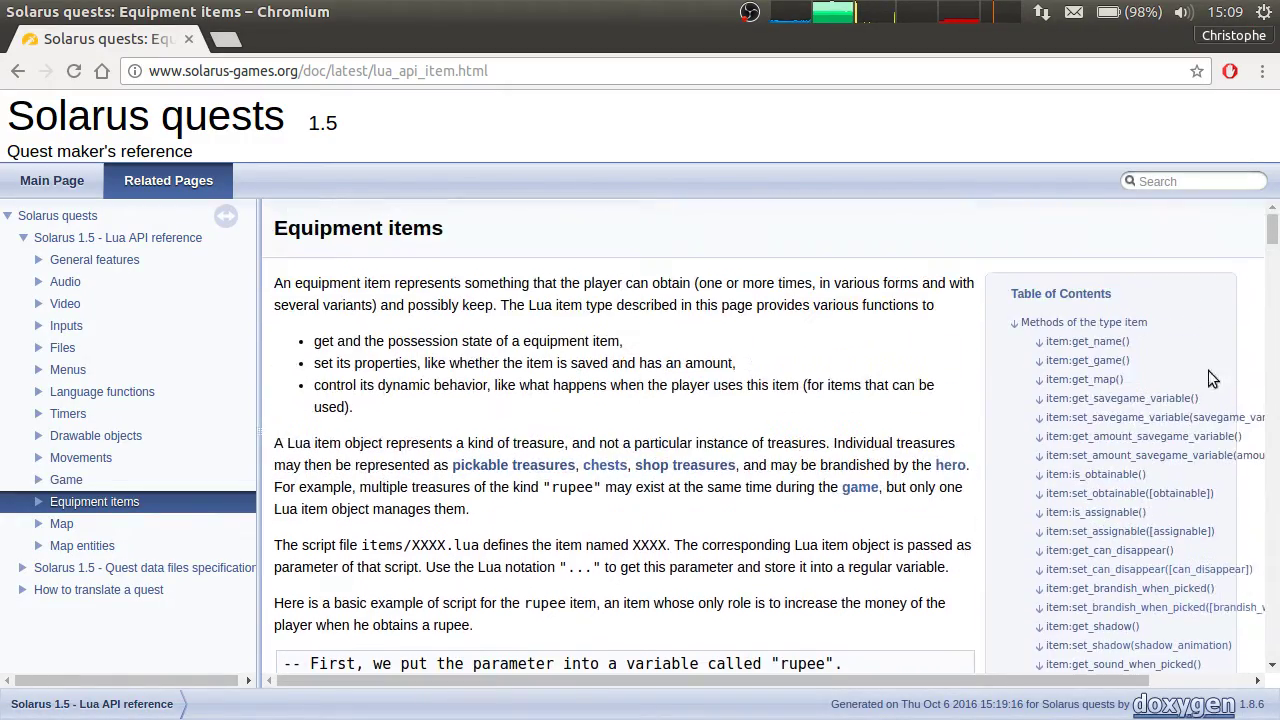
{"action": "scroll", "coordinate": [1215, 383], "scroll_direction": "down", "scroll_amount": 7}
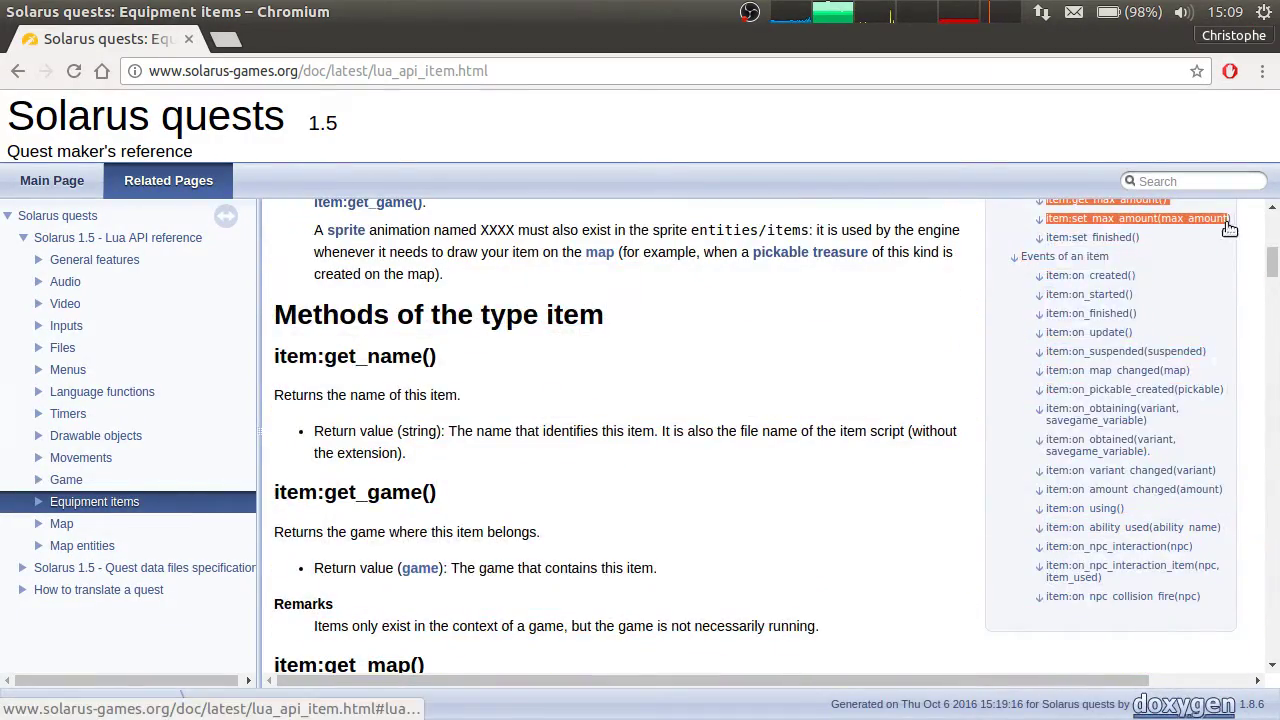
{"action": "scroll", "coordinate": [1187, 381], "scroll_direction": "up", "scroll_amount": 2}
{"action": "scroll", "coordinate": [1187, 381], "scroll_direction": "up", "scroll_amount": 3}
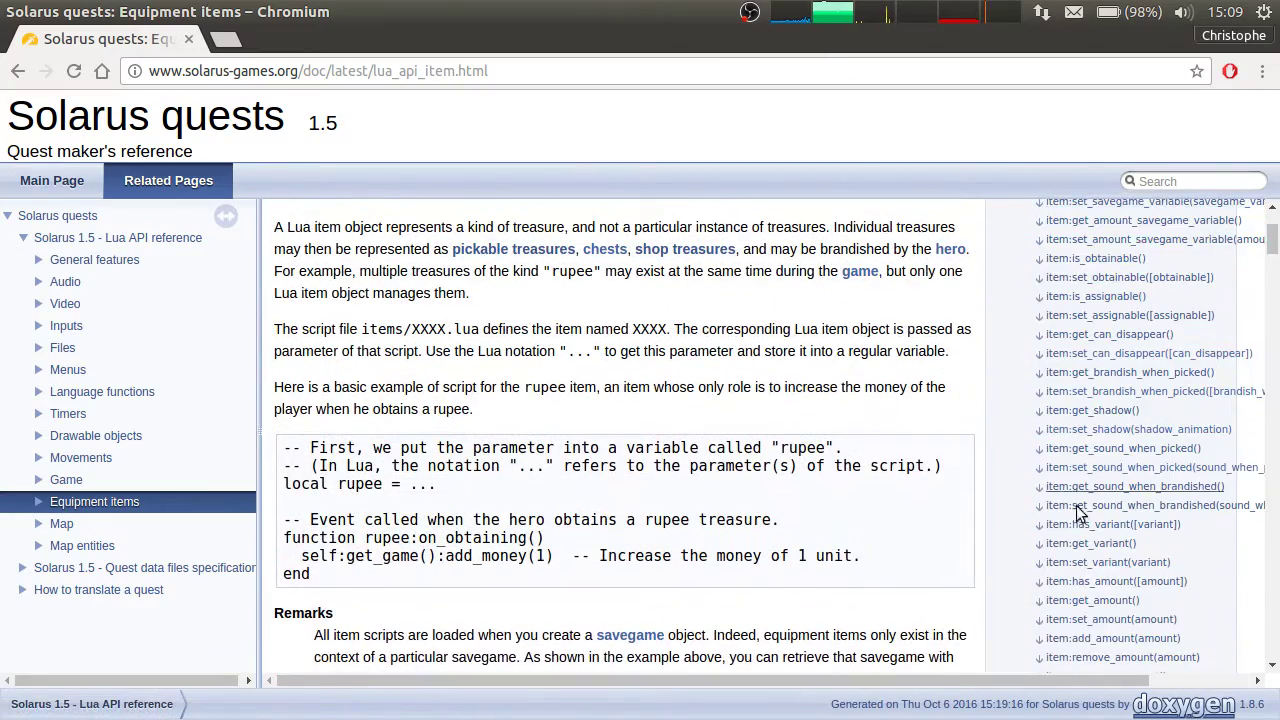
{"action": "scroll", "coordinate": [1124, 610], "scroll_direction": "up", "scroll_amount": 2}
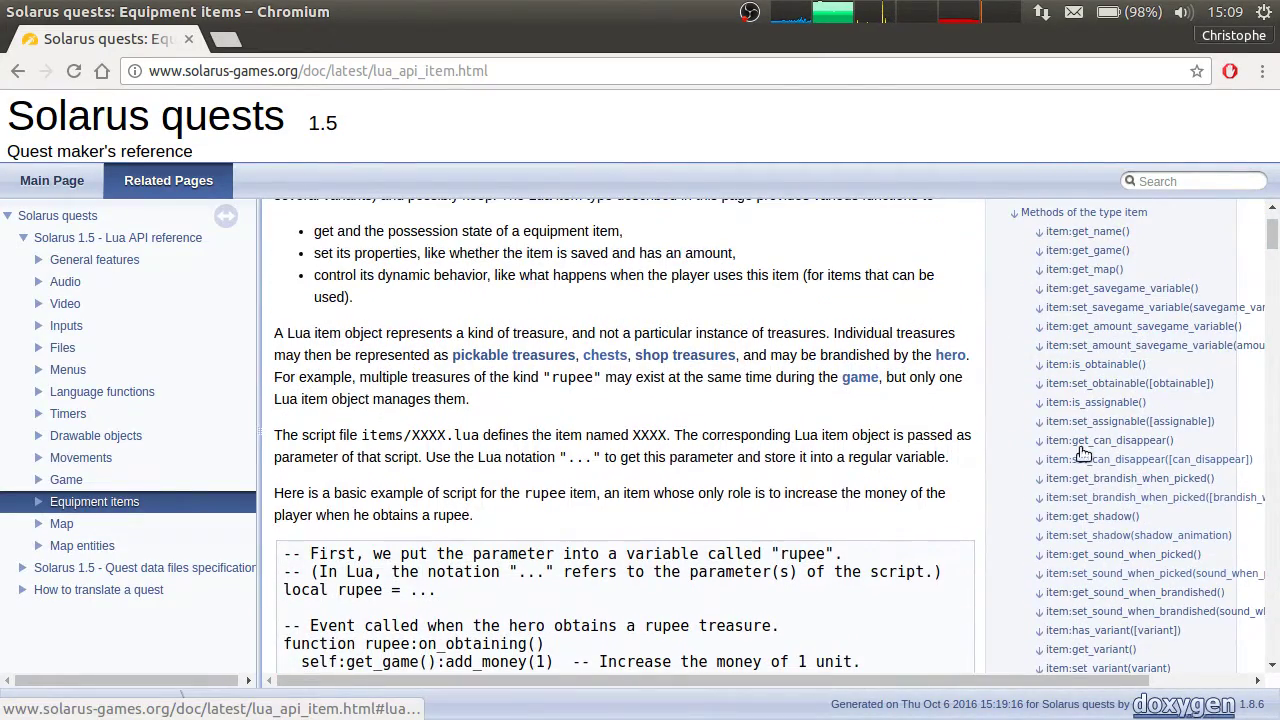
{"action": "left_click", "coordinate": [1091, 536]}
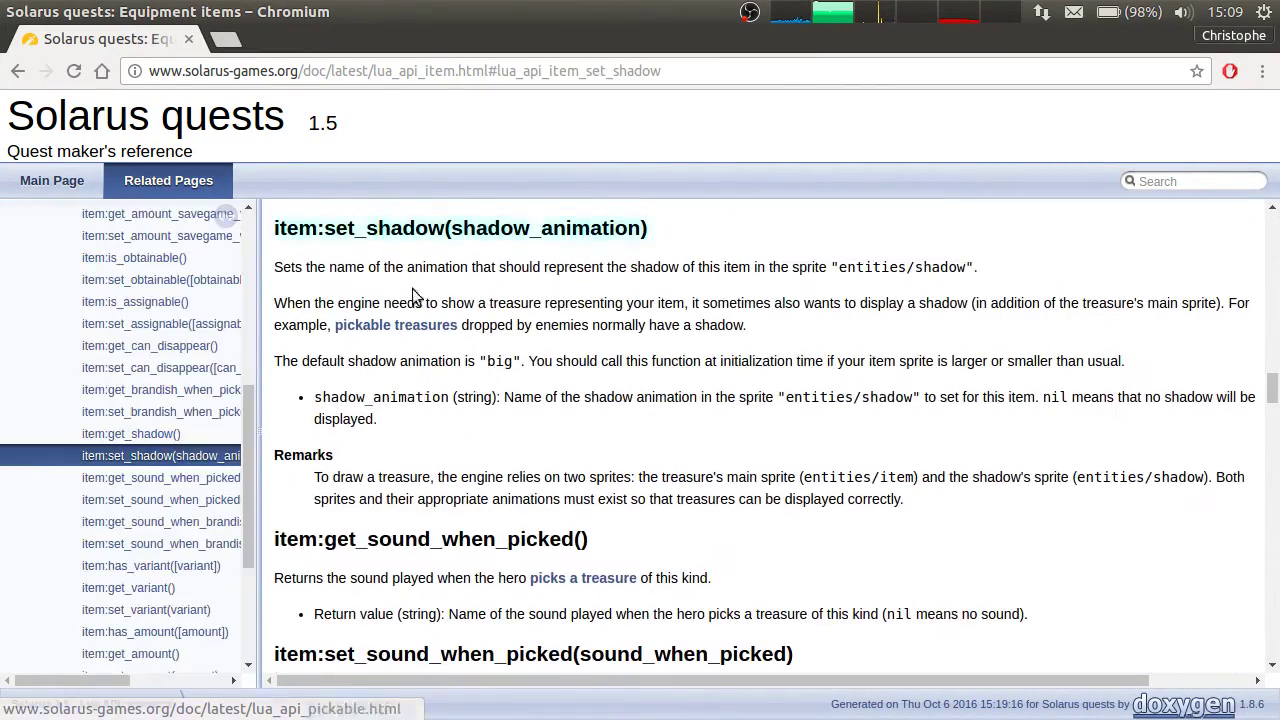
{"action": "double_click", "coordinate": [489, 226]}
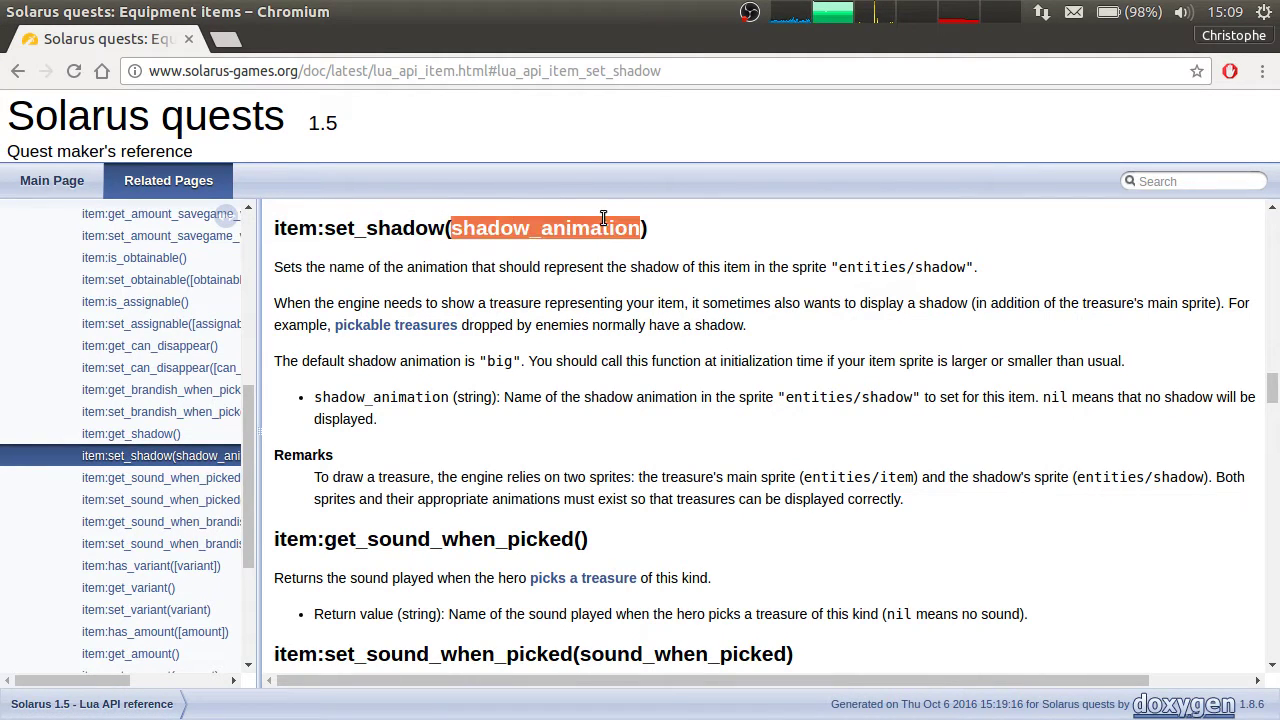
{"action": "left_click", "coordinate": [884, 270]}
{"action": "left_click_drag", "start_coordinate": [838, 268], "coordinate": [966, 268]}
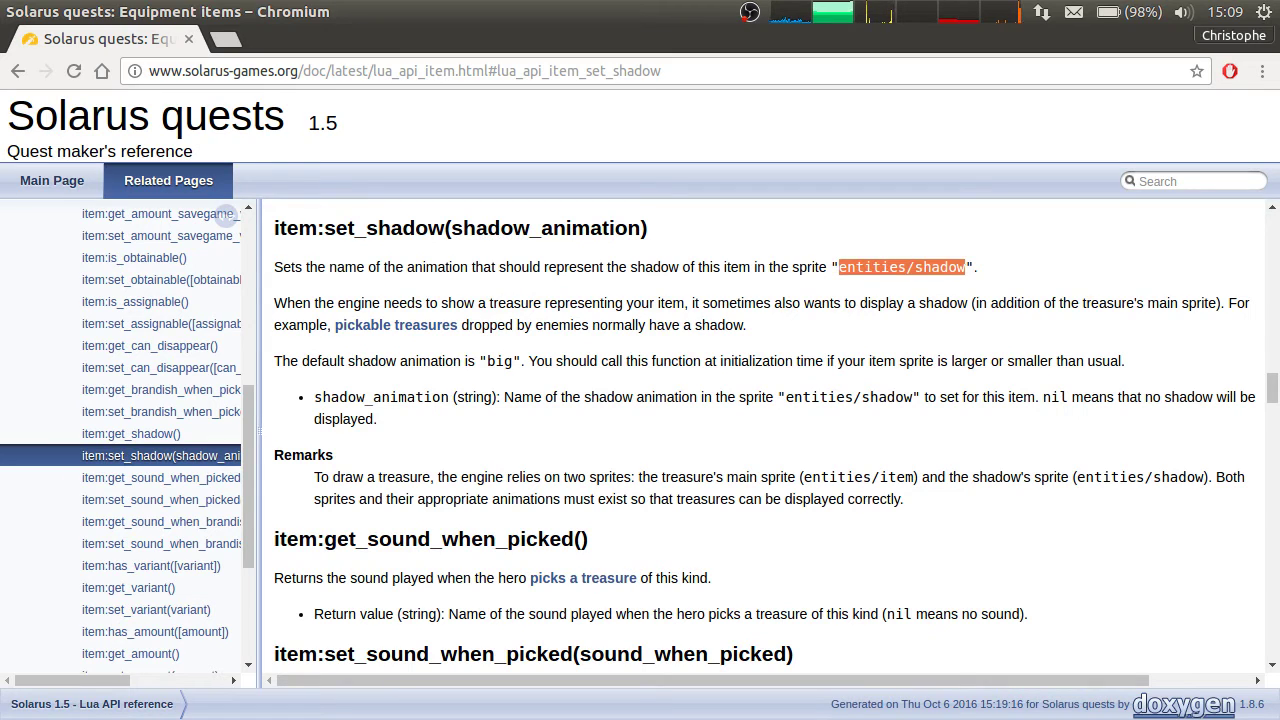
Switch back to Solarus Quest Editor and open the Shadow sprite from the entities sprites.
{"action": "key", "text": "alt+Tab"}
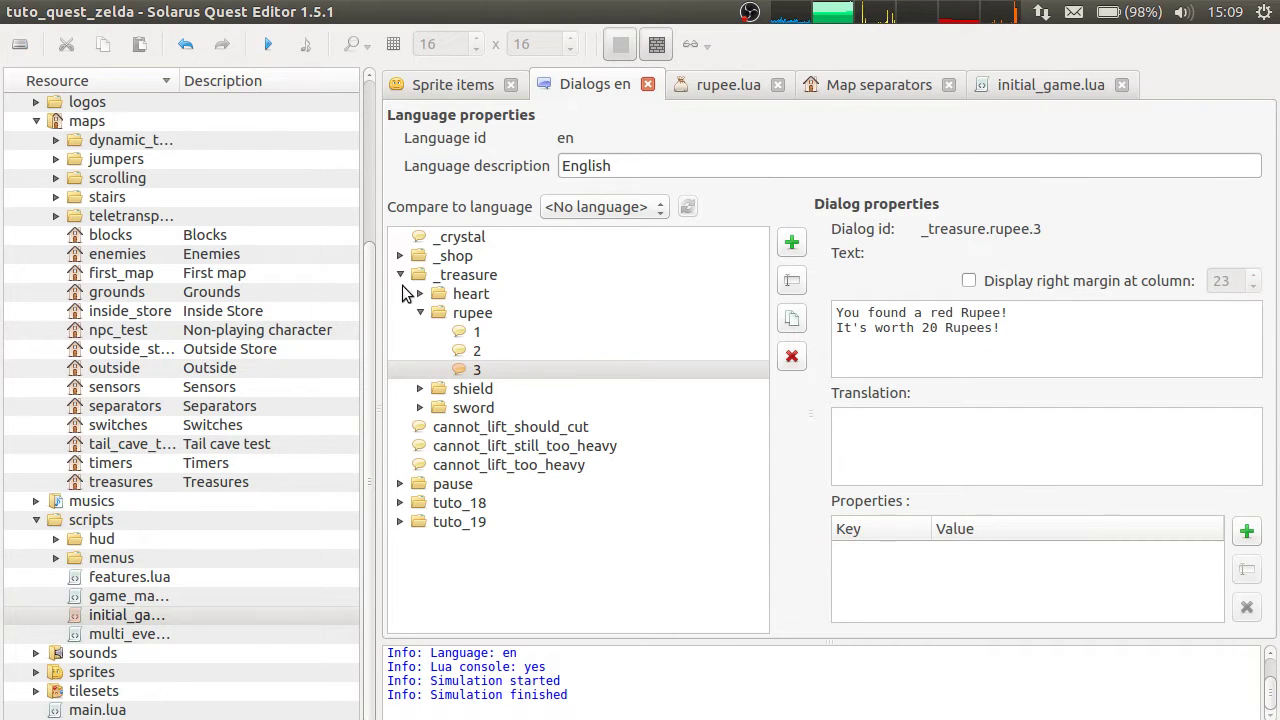
{"action": "left_click", "coordinate": [36, 672]}
{"action": "scroll", "coordinate": [74, 429], "scroll_direction": "down", "scroll_amount": 9}
{"action": "scroll", "coordinate": [97, 220], "scroll_direction": "down", "scroll_amount": 5}
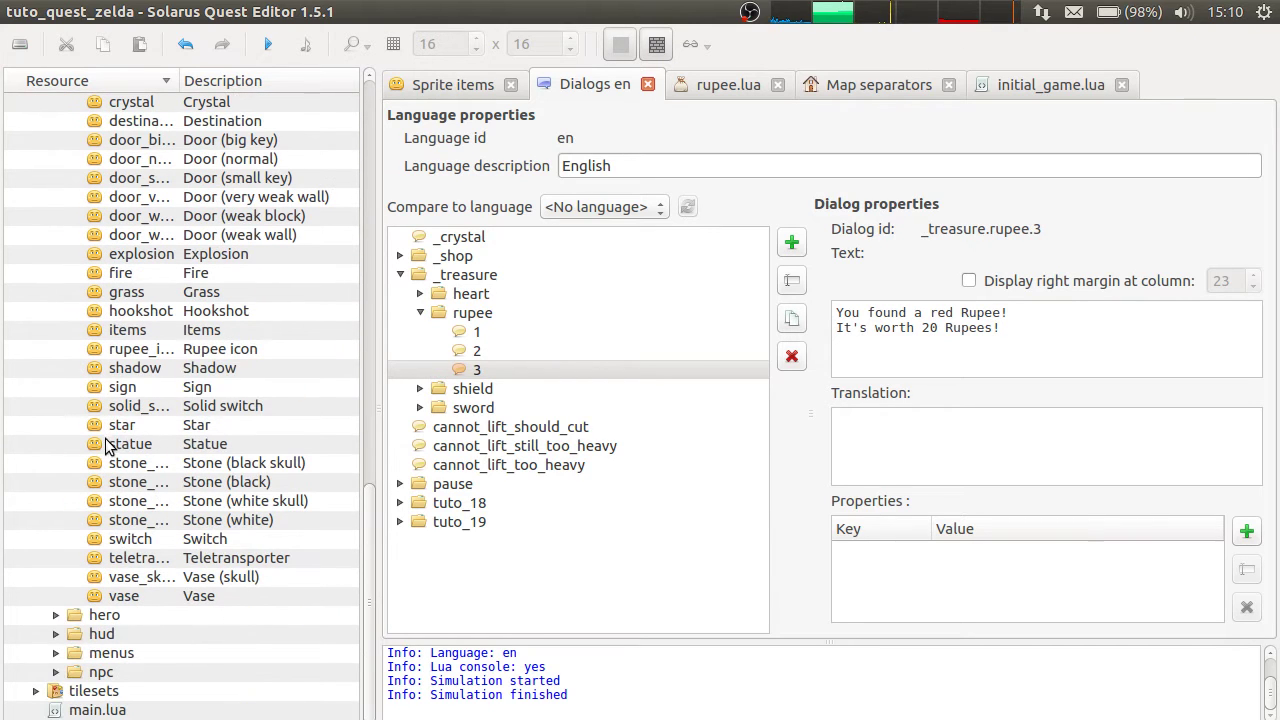
{"action": "double_click", "coordinate": [134, 368]}
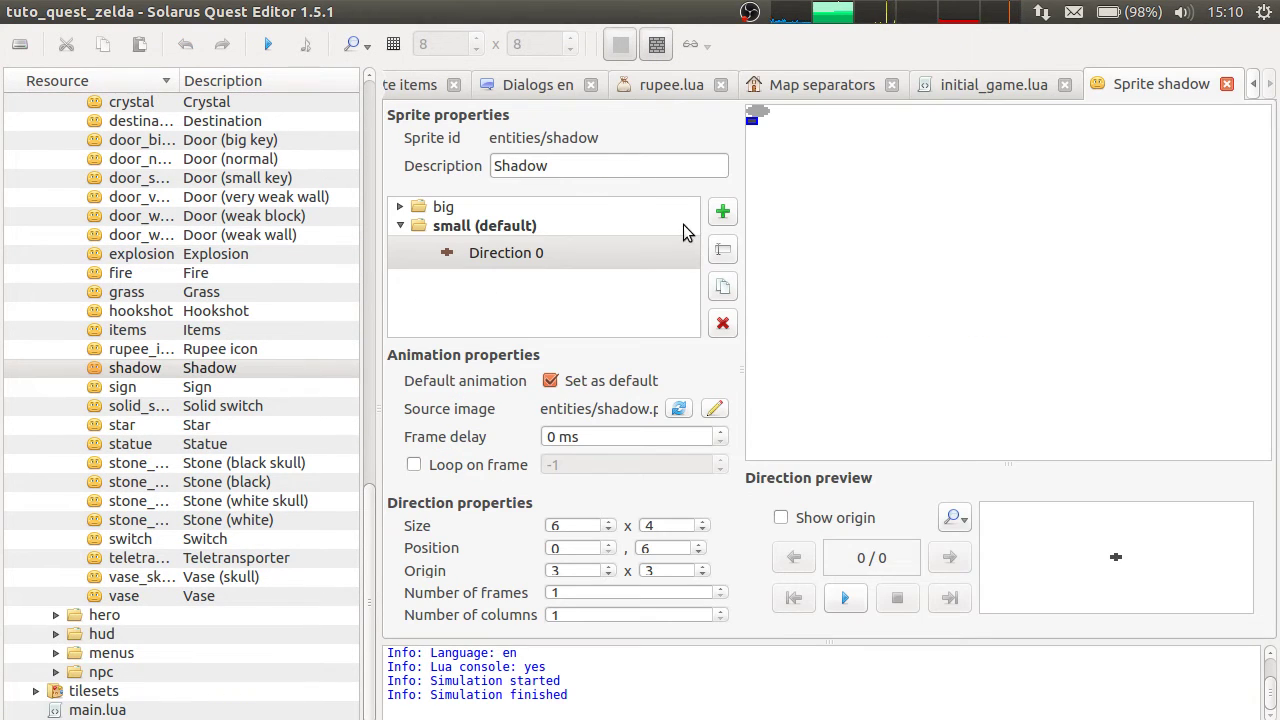
Examine the big and small animations of the Shadow sprite, including the direction of each.
{"action": "left_click", "coordinate": [436, 242]}
{"action": "left_click", "coordinate": [399, 208]}
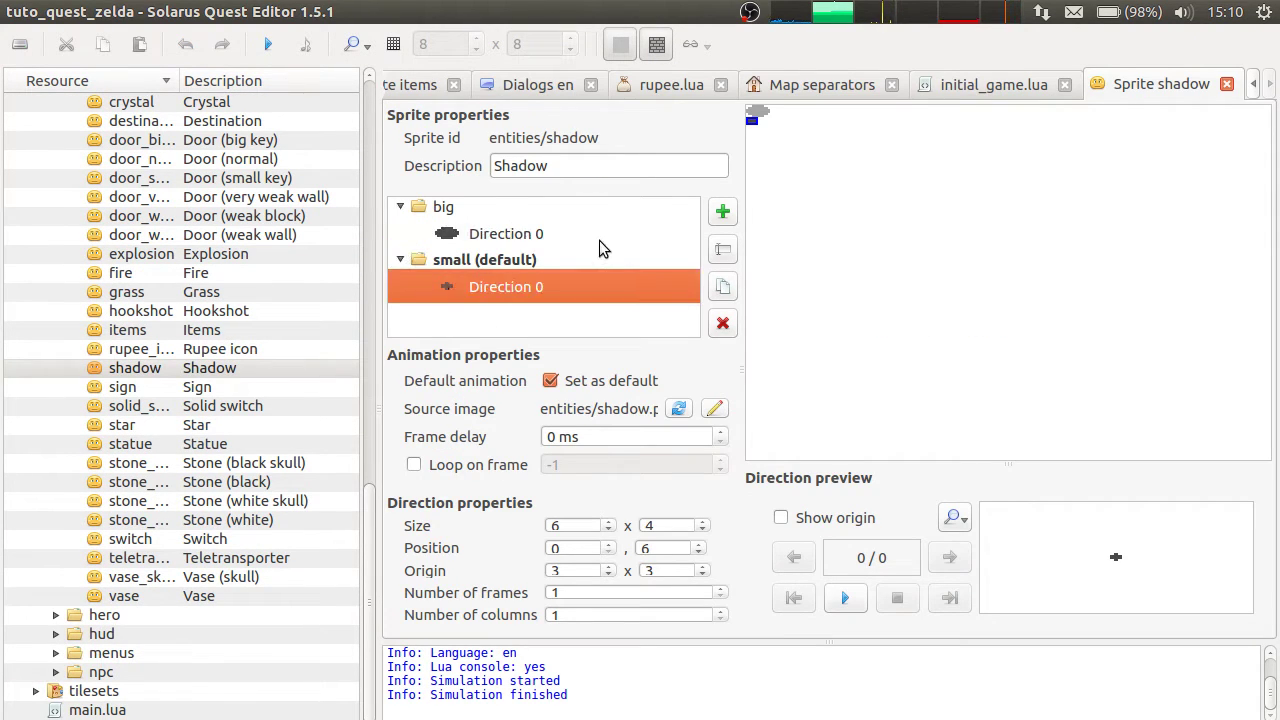
{"action": "left_click", "coordinate": [570, 230]}
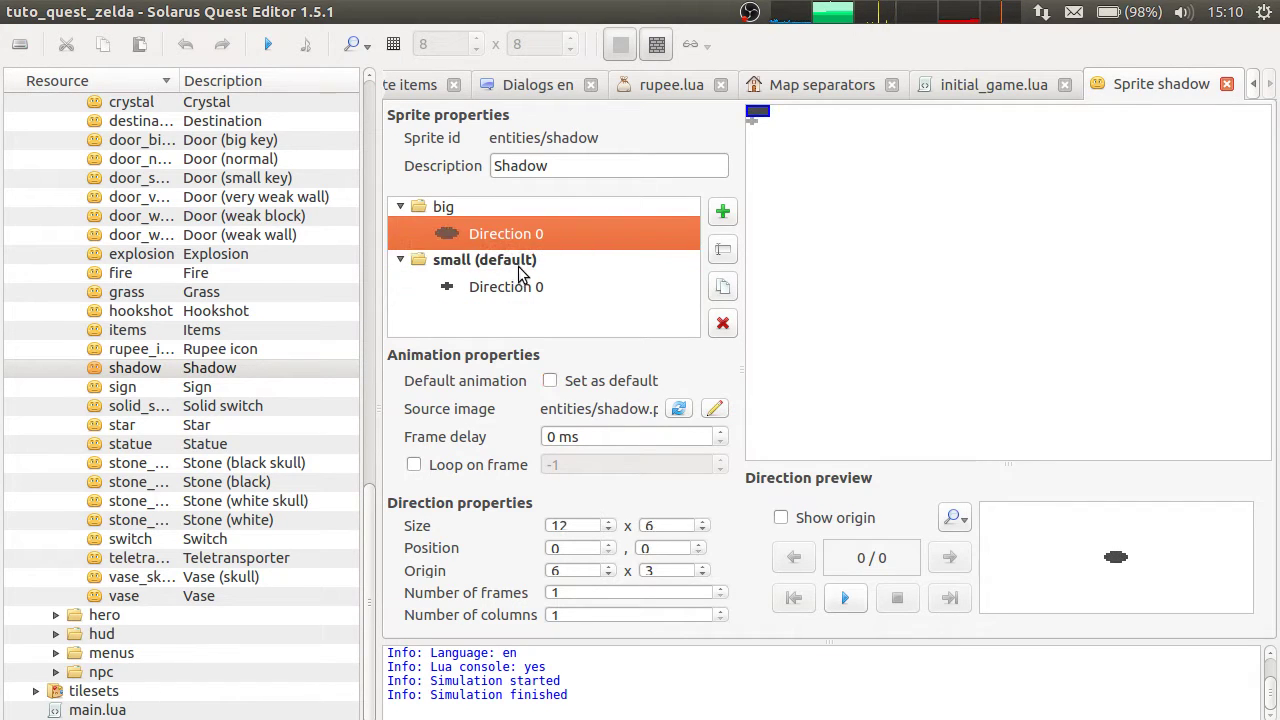
{"action": "left_click", "coordinate": [463, 206]}
{"action": "left_click", "coordinate": [487, 265]}
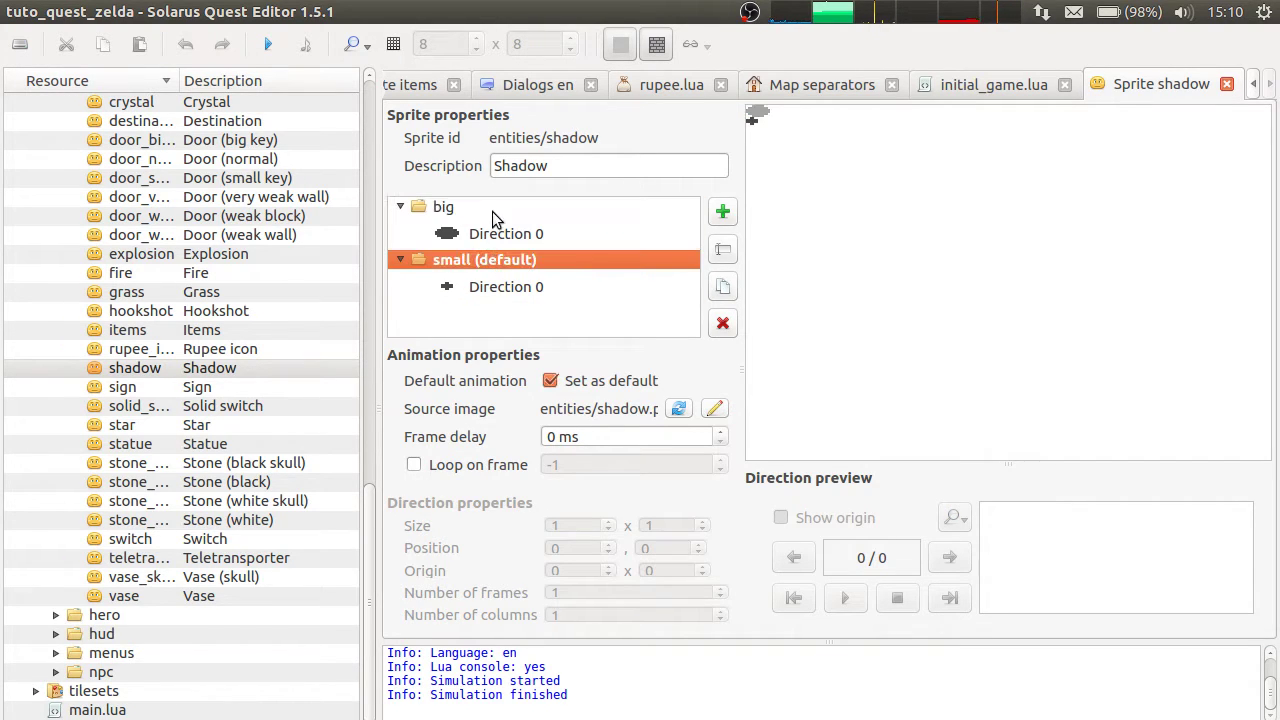
{"action": "left_click", "coordinate": [500, 285]}
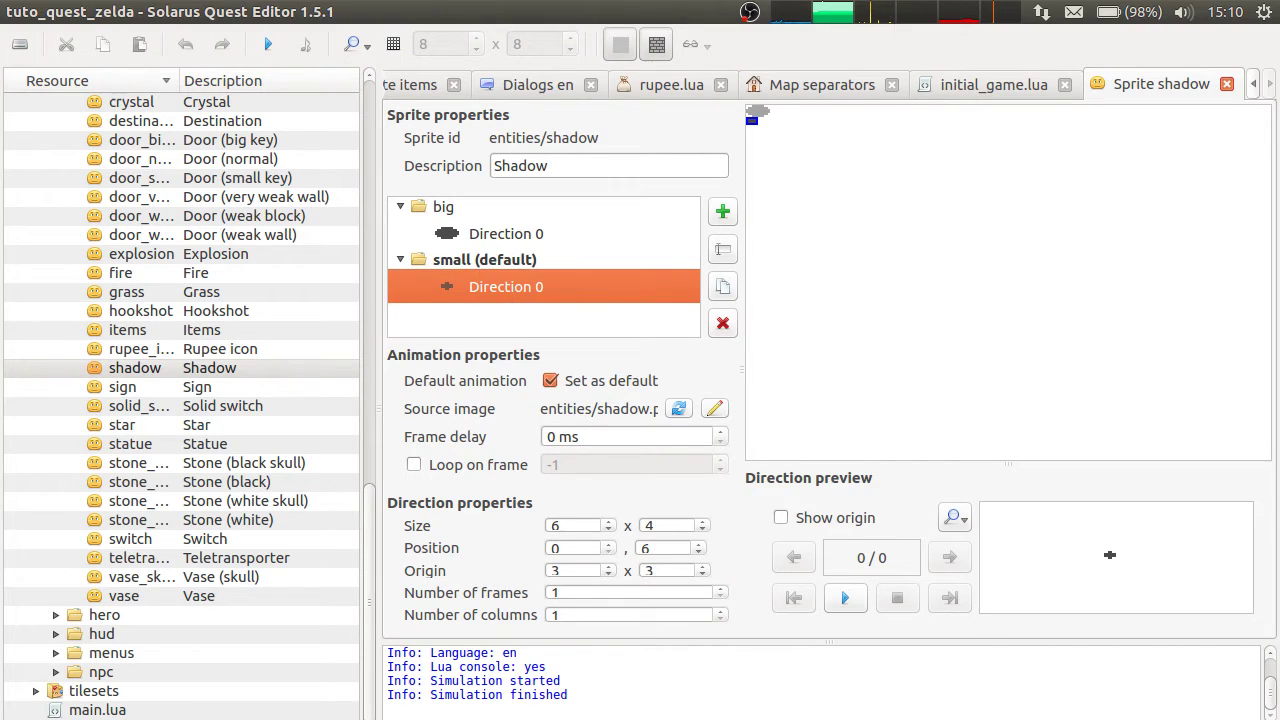
Check the item:set_shadow function name in the Chromium API reference, then return to the rupee.lua script in Solarus Quest Editor.
{"action": "key", "text": "alt+Tab"}
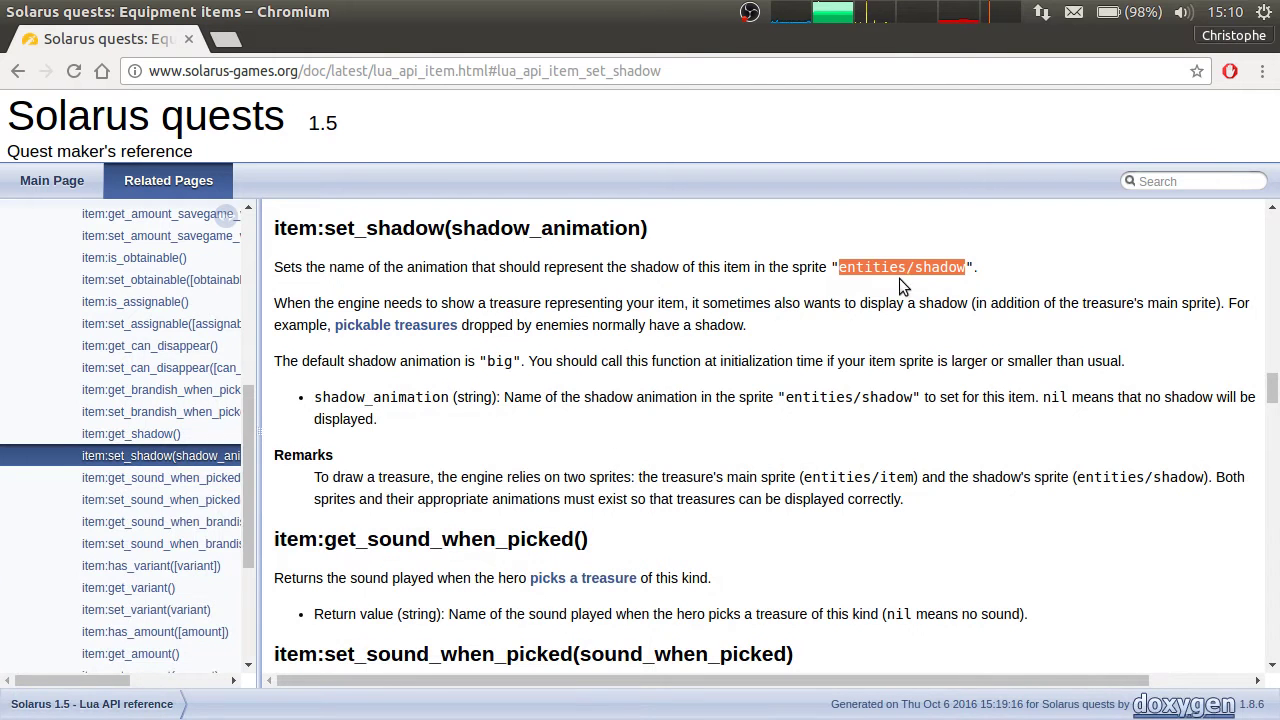
{"action": "double_click", "coordinate": [307, 226]}
{"action": "key", "text": "alt+Tab"}
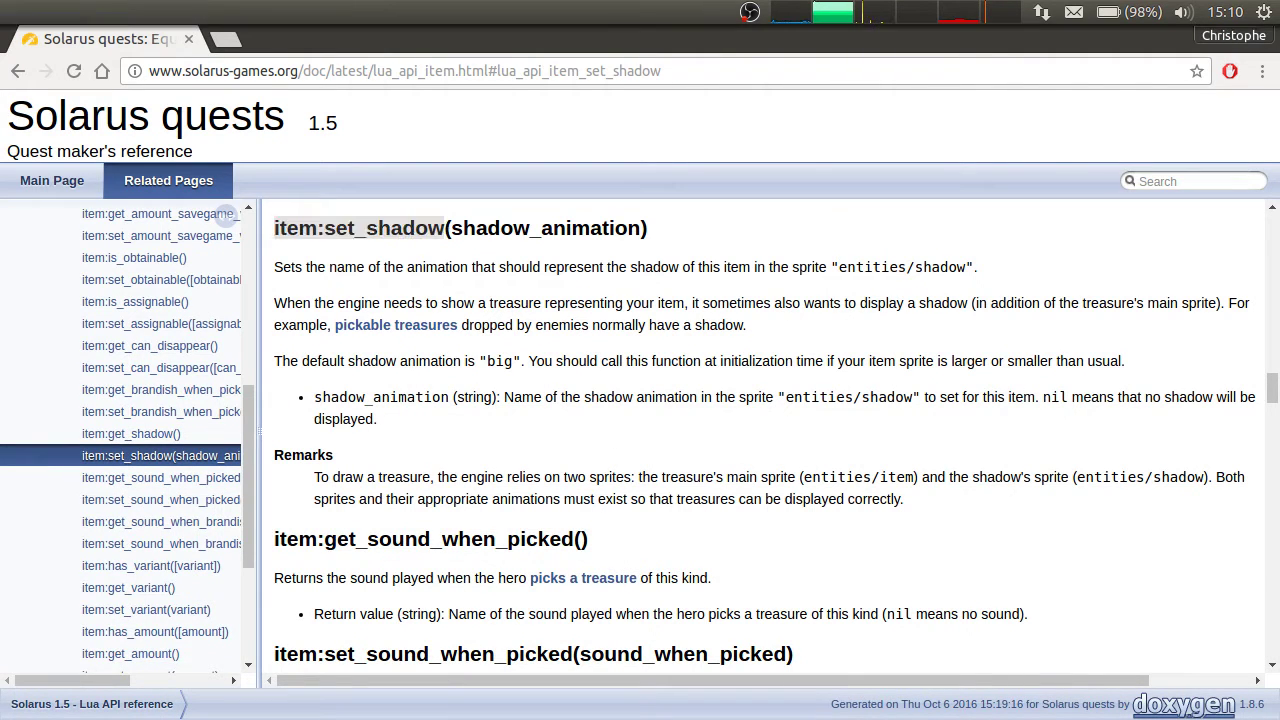
{"action": "key", "text": "alt+Tab"}
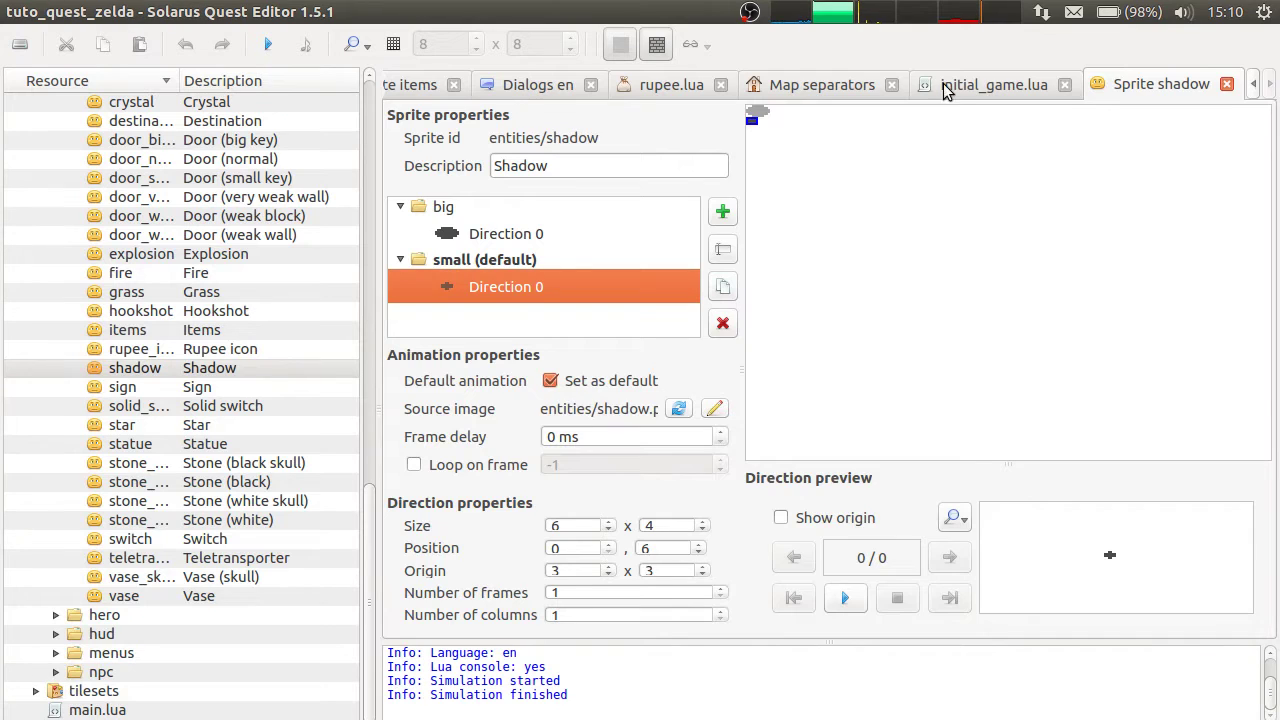
{"action": "left_click", "coordinate": [930, 94]}
{"action": "left_click", "coordinate": [671, 84]}
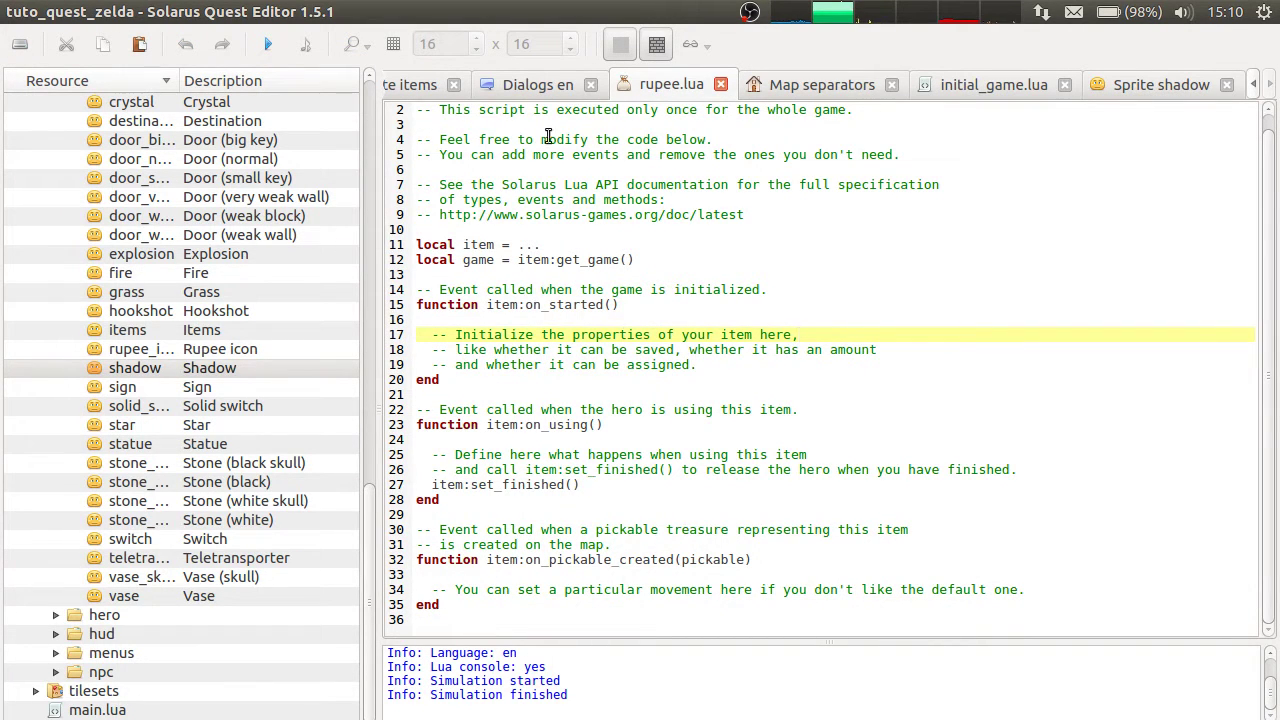
Review the on_started and on_pickable_created functions in the rupee script and widen the script editing area.
{"action": "left_click_drag", "start_coordinate": [470, 274], "coordinate": [573, 398]}
{"action": "left_click", "coordinate": [573, 398]}
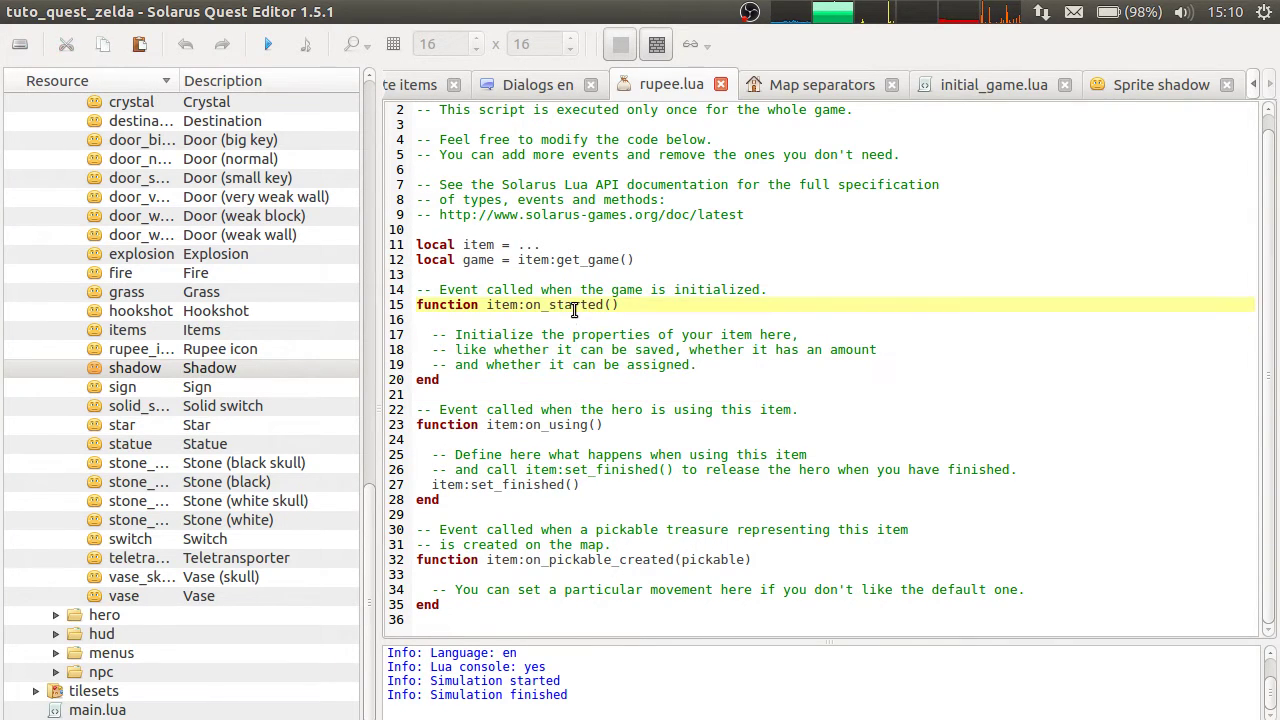
{"action": "double_click", "coordinate": [574, 305]}
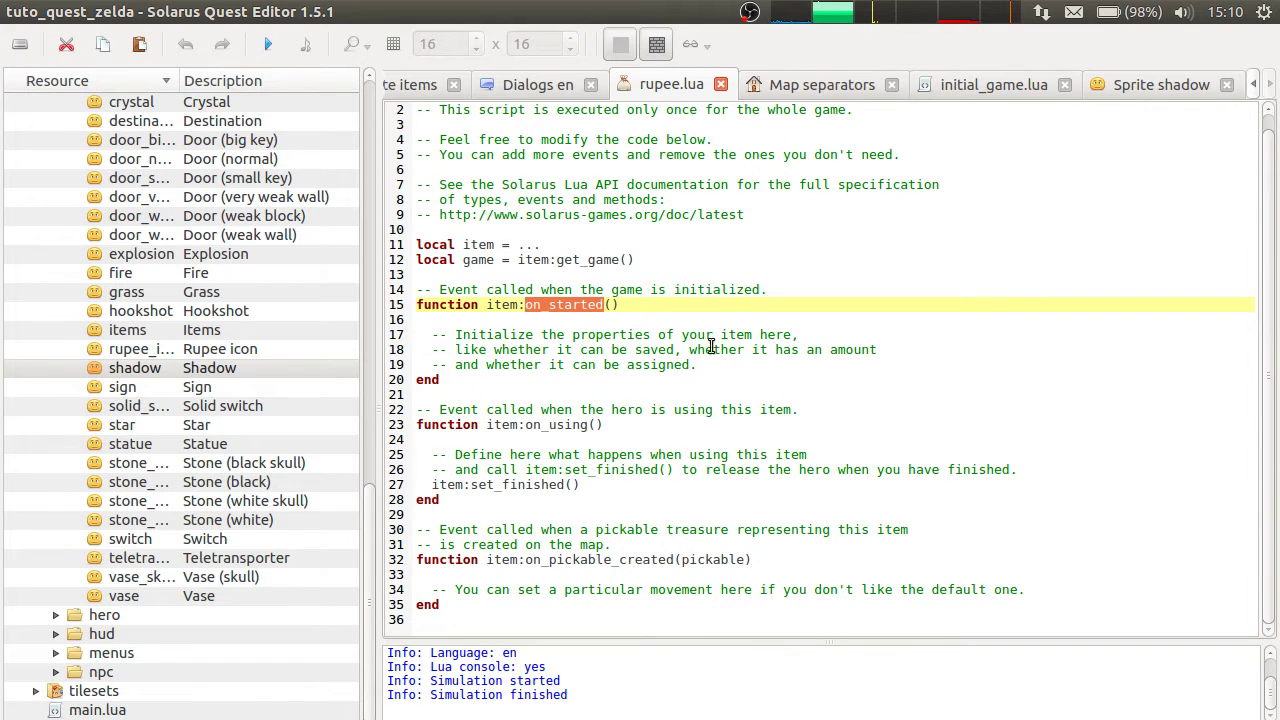
{"action": "left_click_drag", "start_coordinate": [518, 530], "coordinate": [522, 612]}
{"action": "left_click", "coordinate": [525, 614]}
{"action": "left_click_drag", "start_coordinate": [508, 520], "coordinate": [521, 610]}
{"action": "left_click", "coordinate": [521, 610]}
{"action": "double_click", "coordinate": [736, 555]}
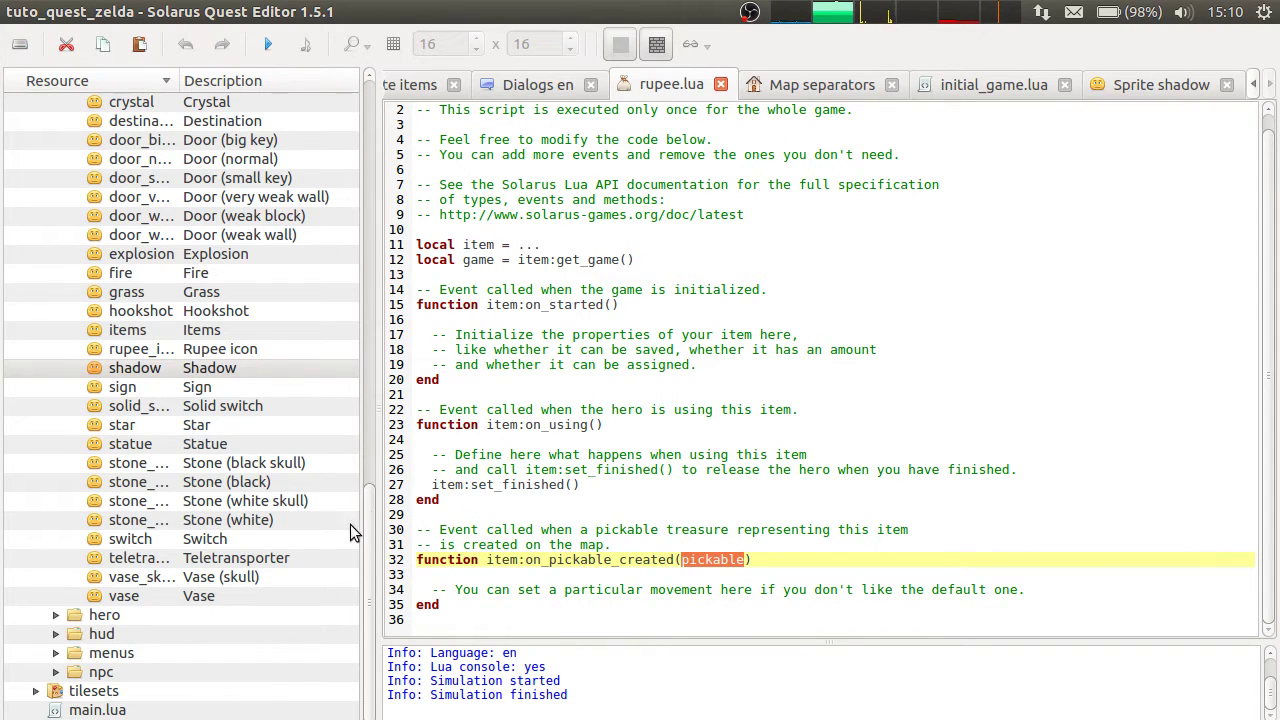
{"action": "left_click_drag", "start_coordinate": [384, 520], "coordinate": [362, 518]}
{"action": "left_click", "coordinate": [750, 515]}
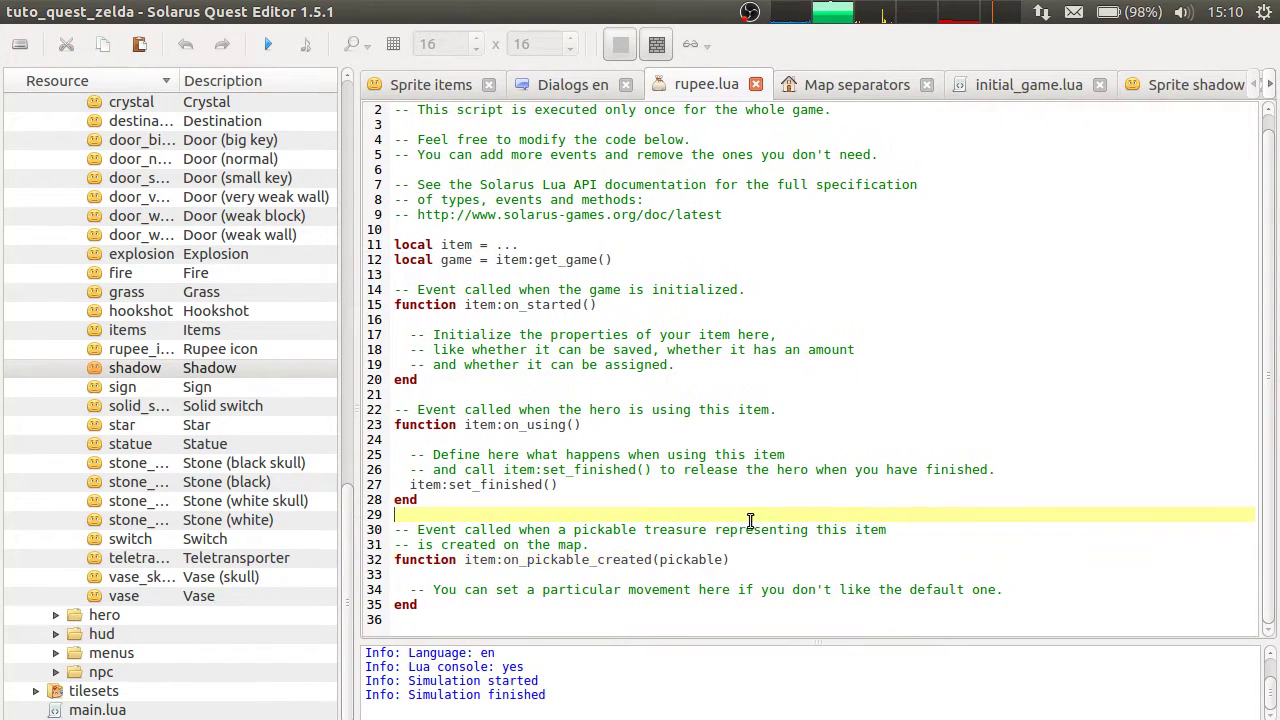
Compare the scope of on_started with on_pickable_created and its pickable parameter, with a brief look at the Separators map.
{"action": "double_click", "coordinate": [477, 304]}
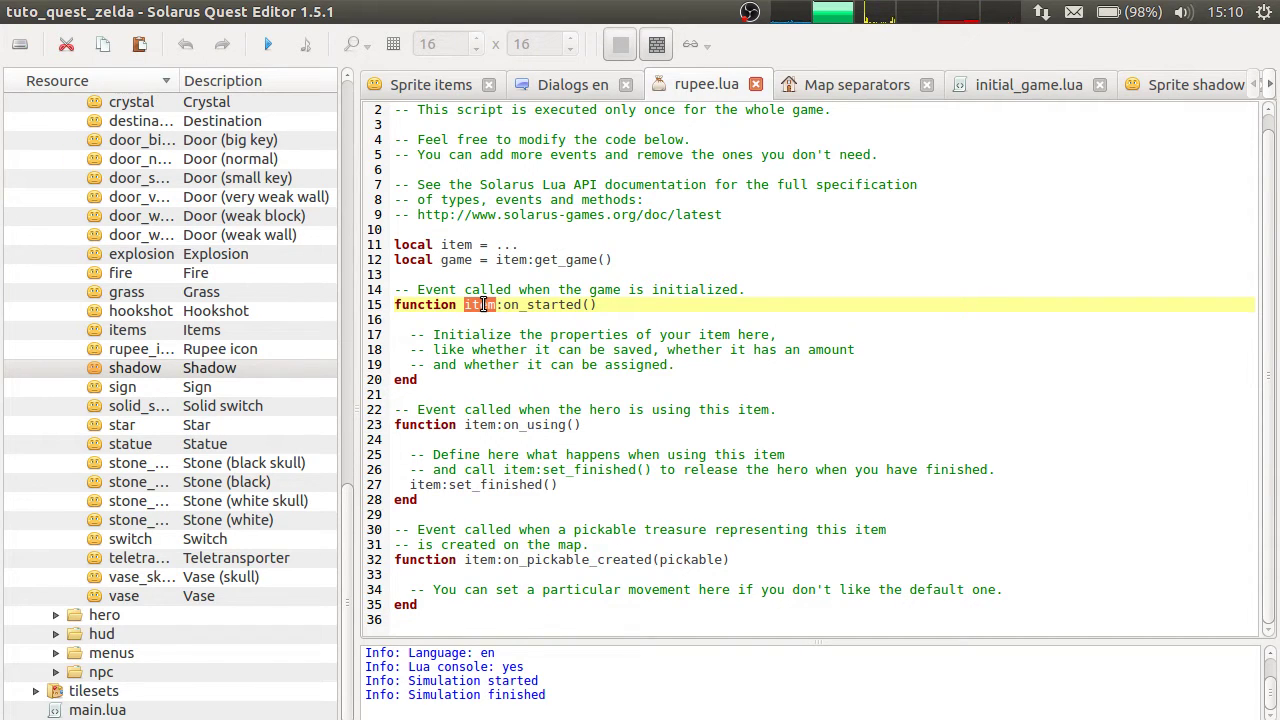
{"action": "left_click_drag", "start_coordinate": [482, 274], "coordinate": [504, 392]}
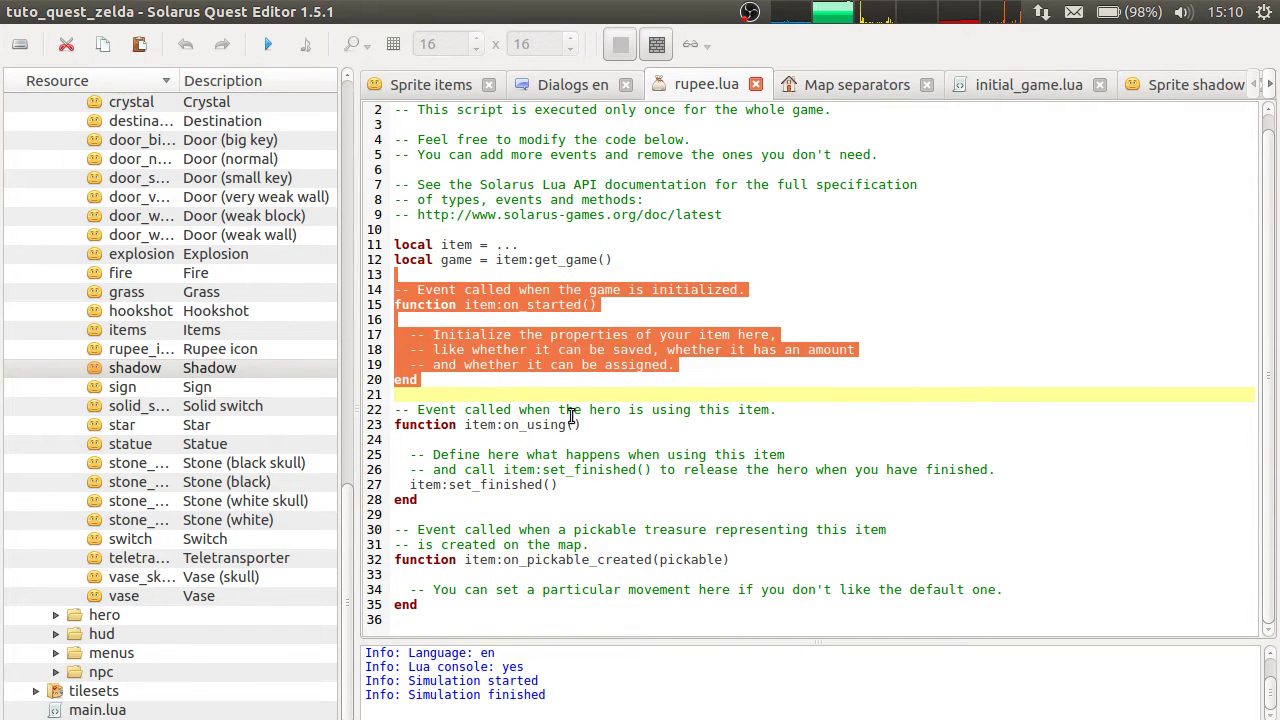
{"action": "left_click", "coordinate": [740, 322]}
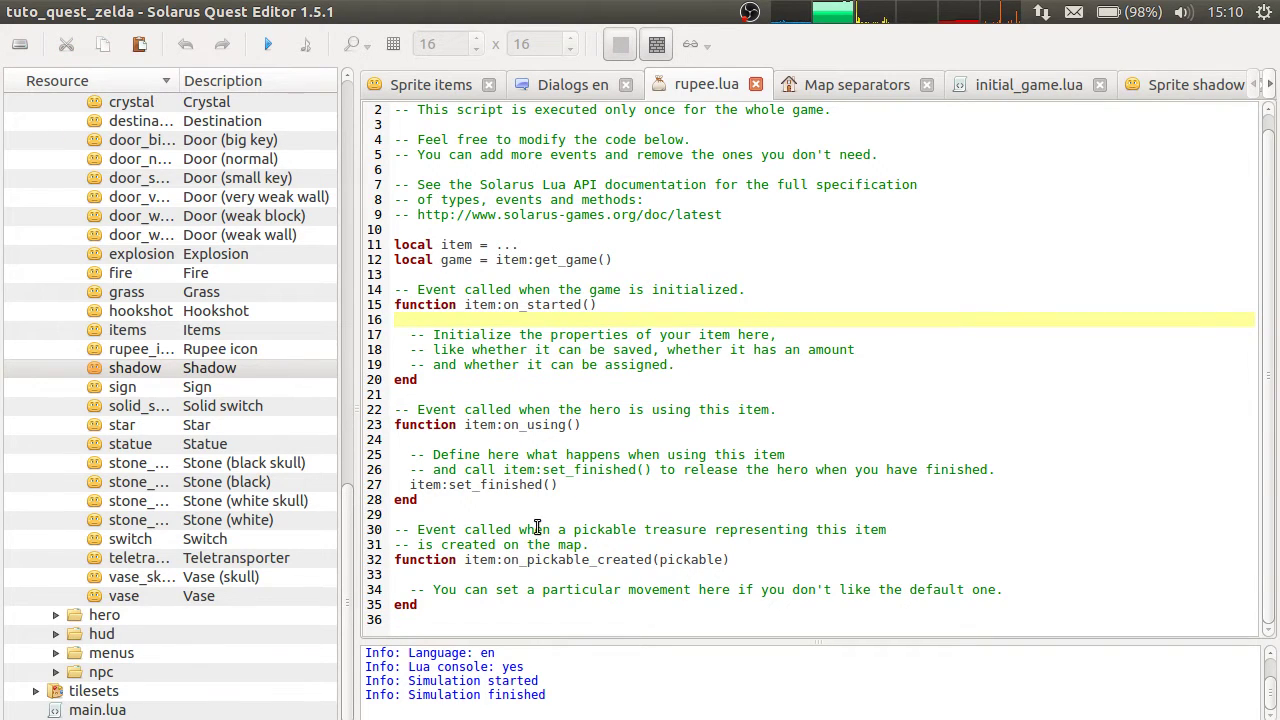
{"action": "left_click_drag", "start_coordinate": [538, 527], "coordinate": [584, 631]}
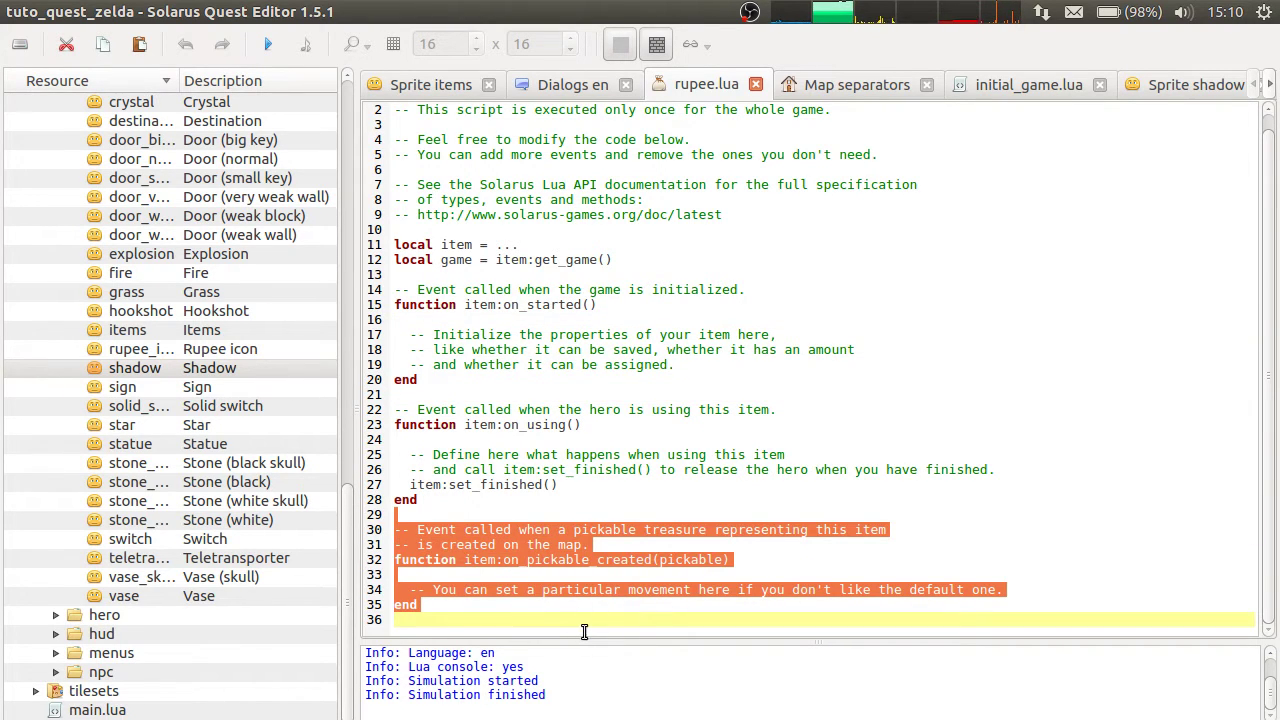
{"action": "double_click", "coordinate": [705, 559]}
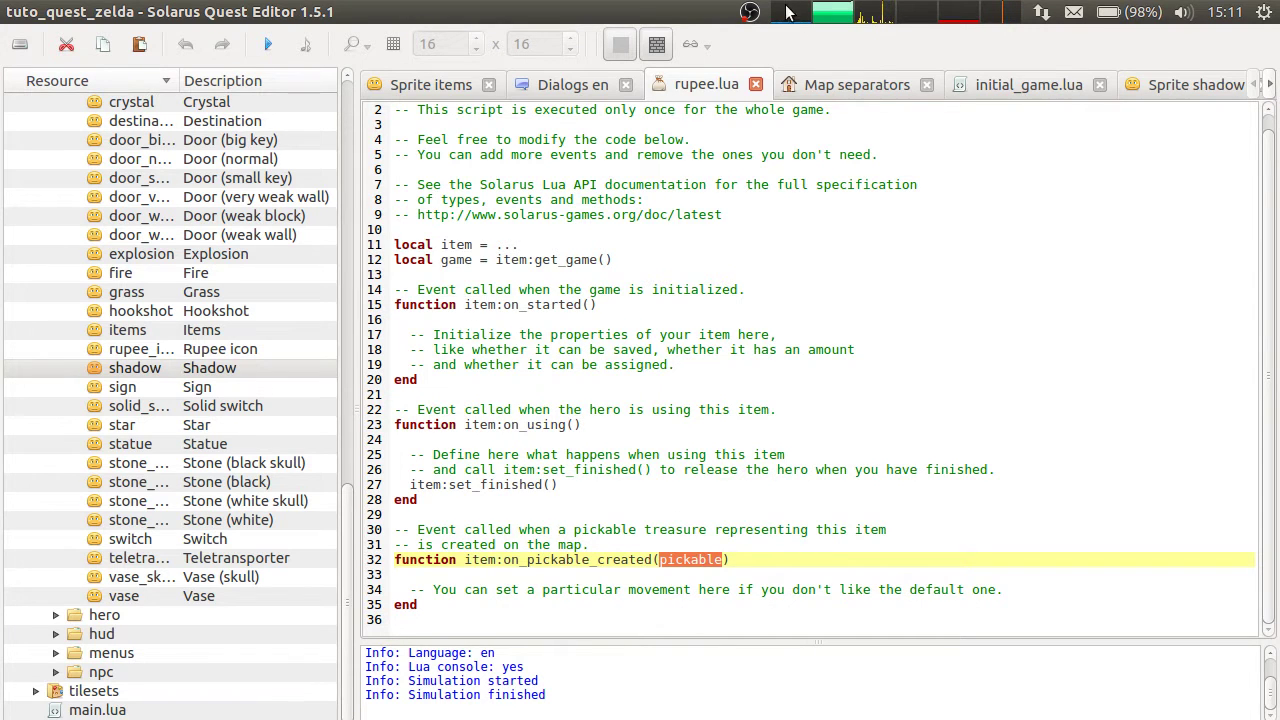
{"action": "left_click", "coordinate": [857, 84]}
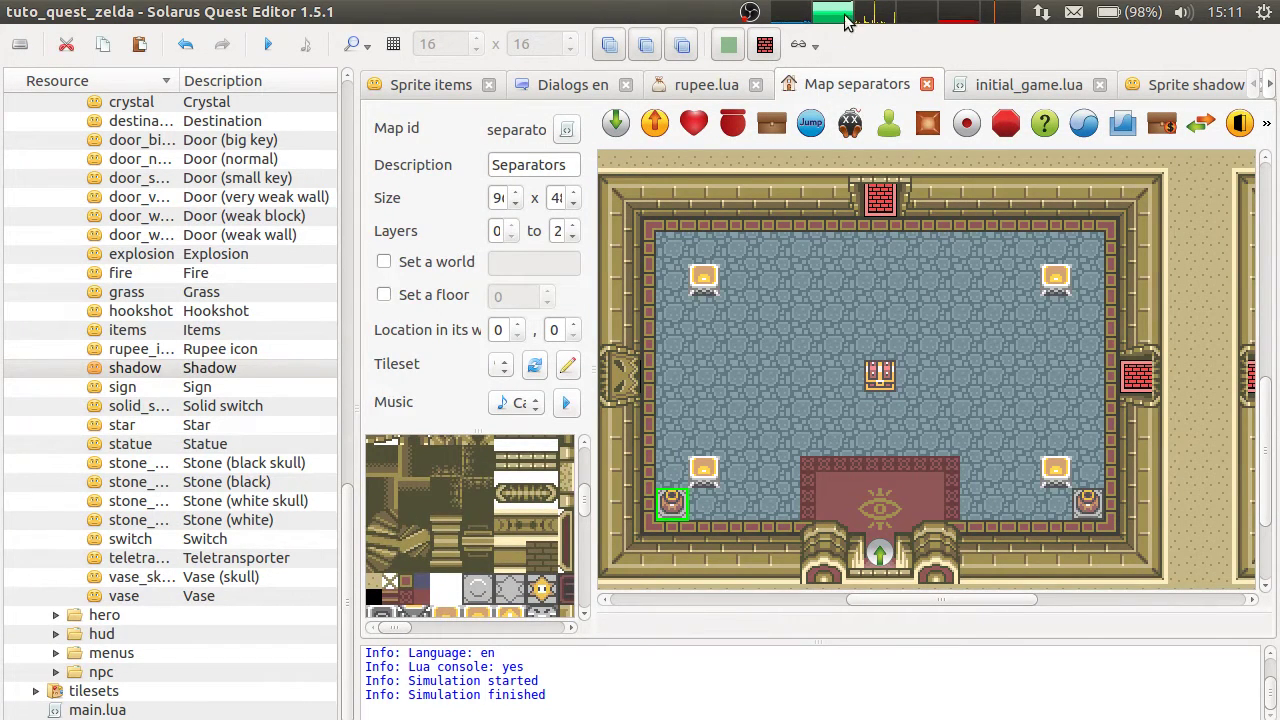
{"action": "scroll", "coordinate": [814, 88], "scroll_direction": "up", "scroll_amount": 1}
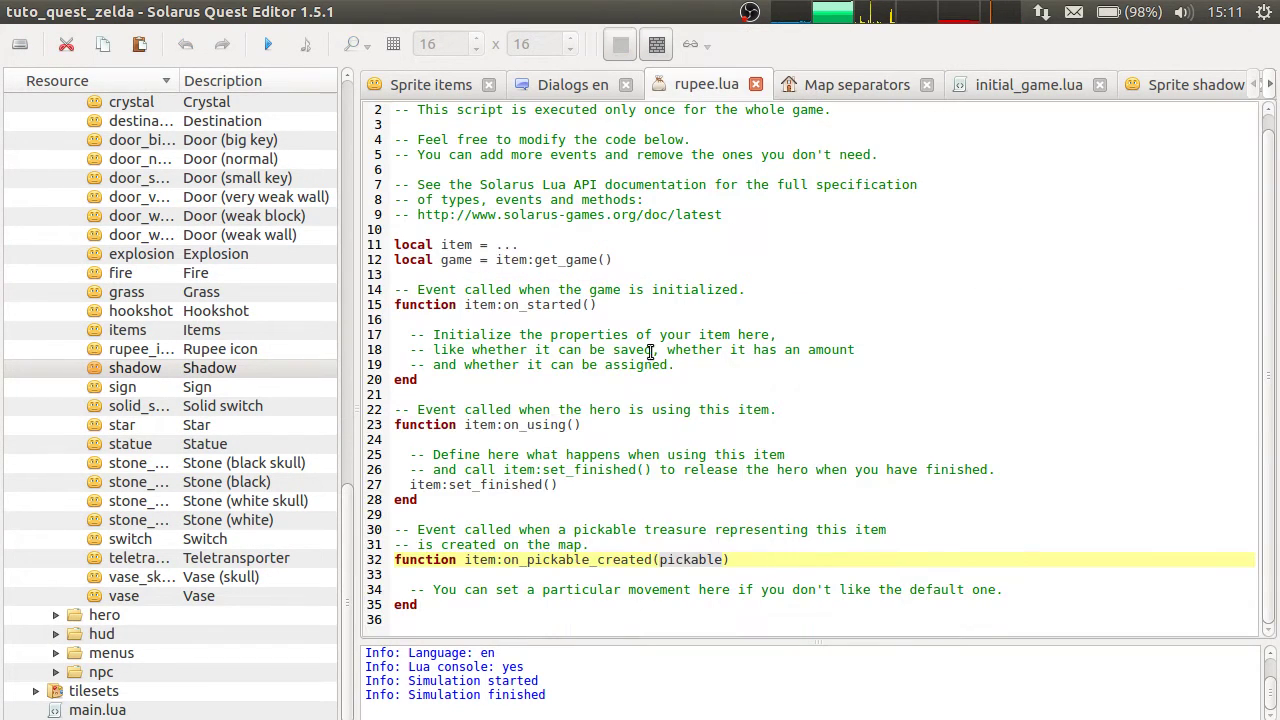
Delete the on_using and on_pickable_created functions with their comments from the rupee script and save it.
{"action": "left_click_drag", "start_coordinate": [541, 394], "coordinate": [559, 505]}
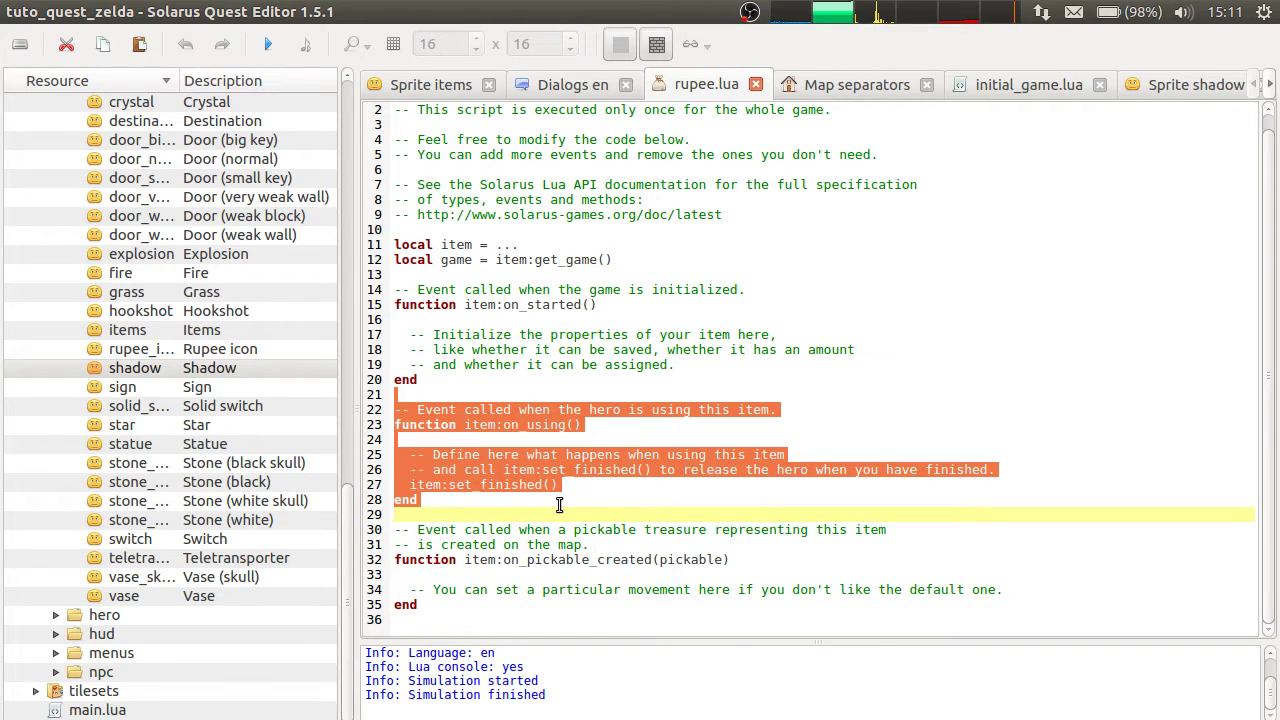
{"action": "key", "text": "Delete"}
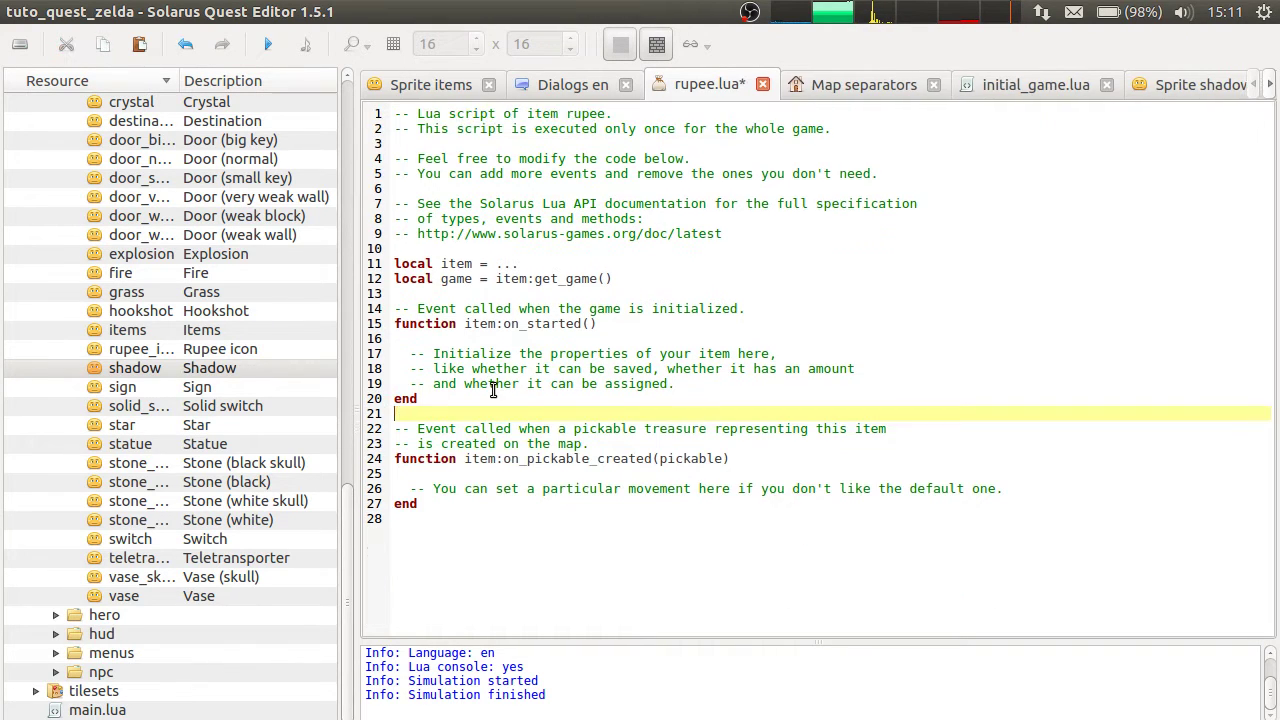
{"action": "left_click_drag", "start_coordinate": [410, 413], "coordinate": [511, 546]}
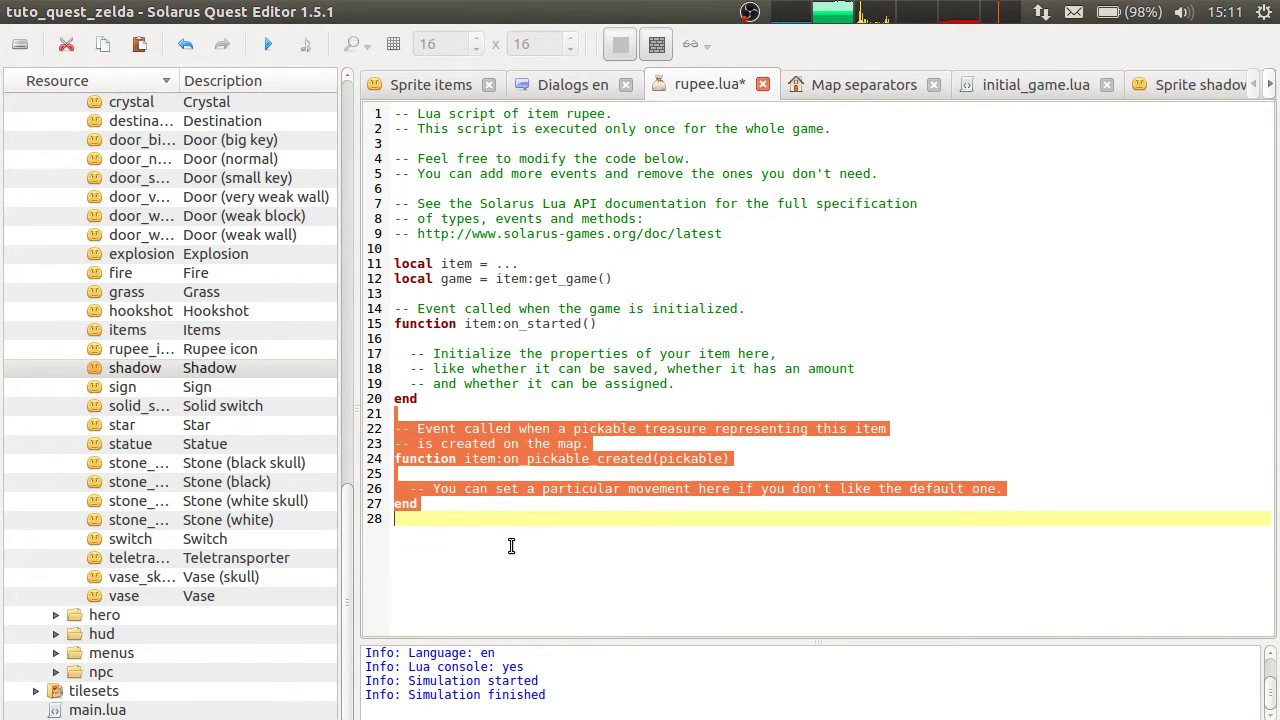
{"action": "key", "text": "Delete"}
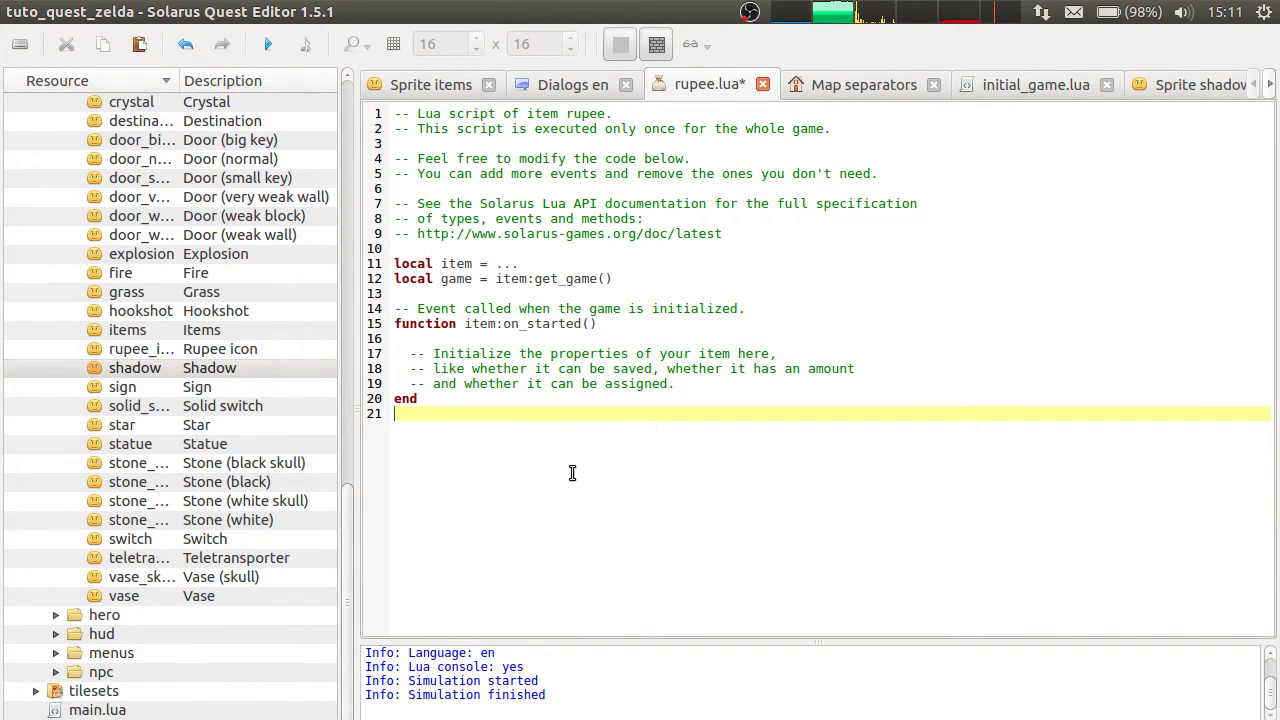
{"action": "key", "text": "ctrl+s"}
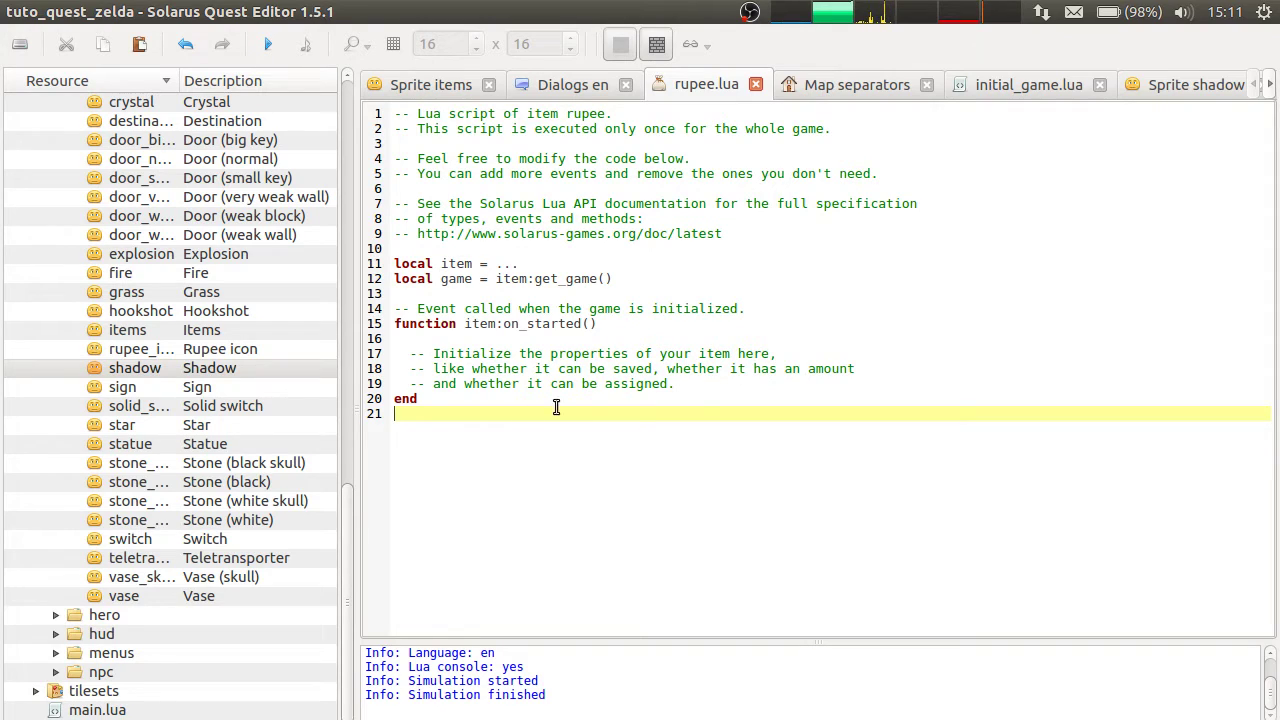
Add item:set_shadow("small") as the last line of the rupee item's on_started function and save the script.
{"action": "left_click", "coordinate": [685, 381]}
{"action": "key", "text": "Return"}
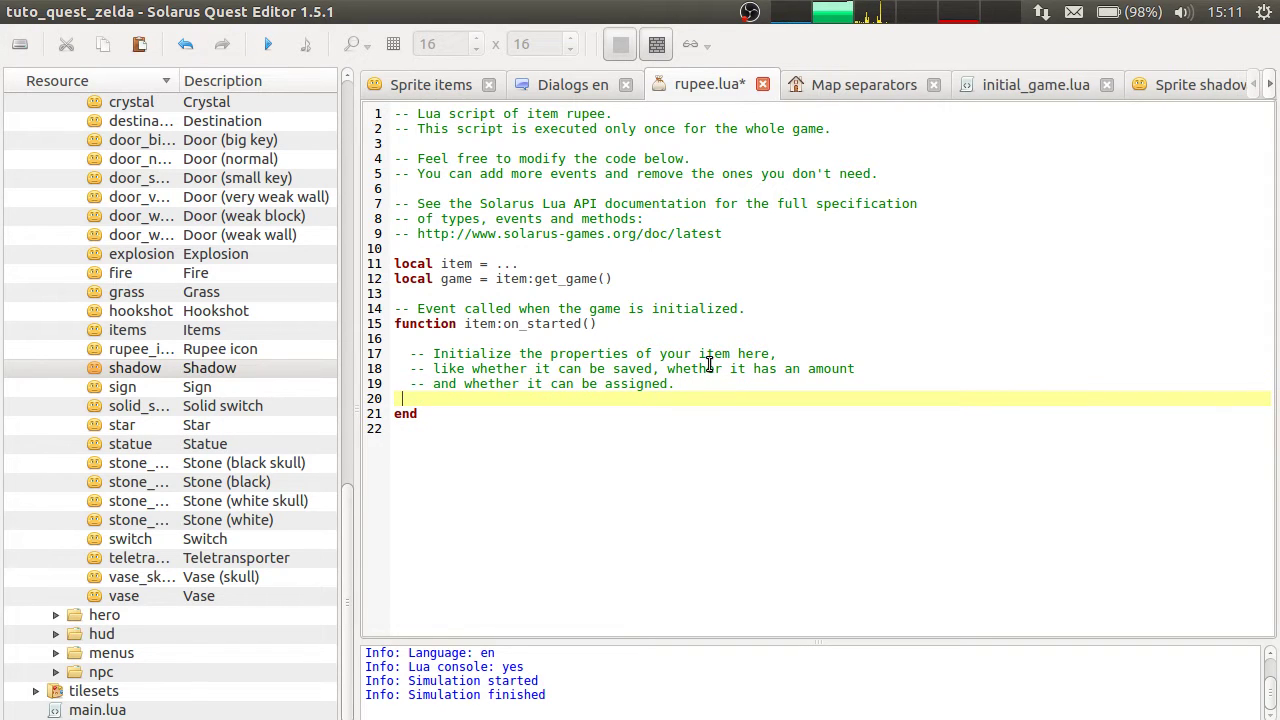
{"action": "type", "text": "item:set_shadow"}
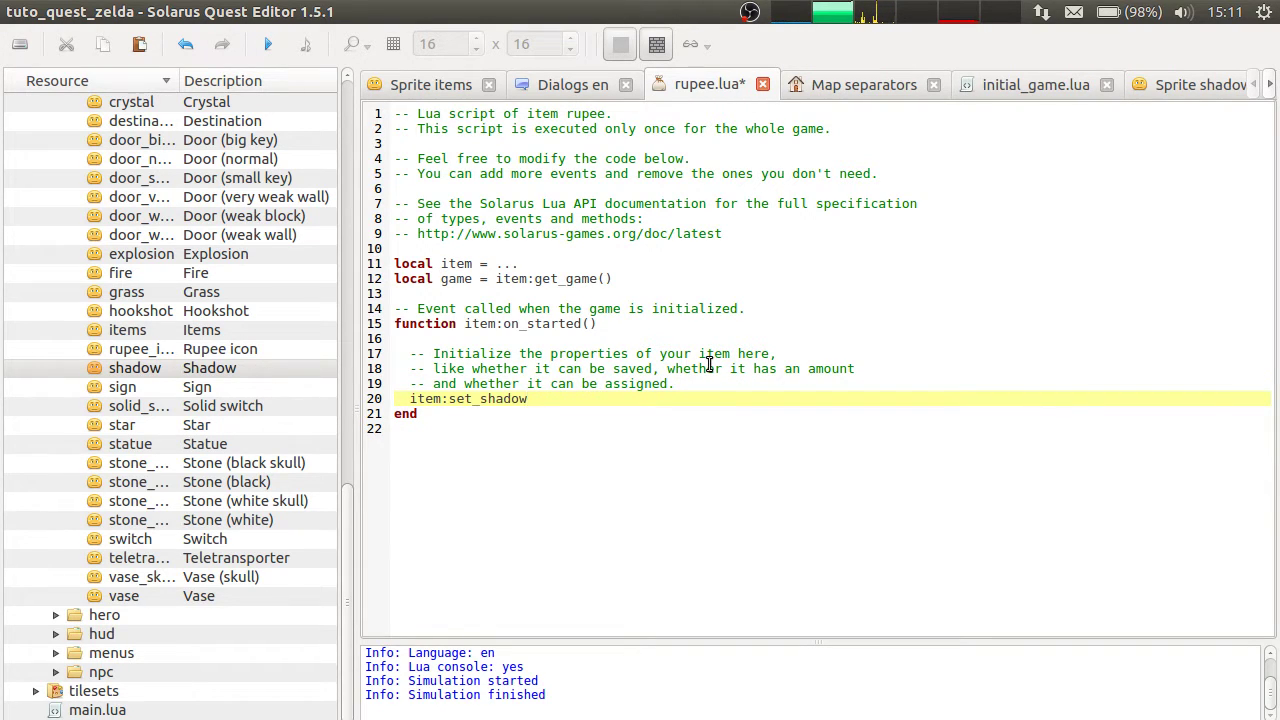
{"action": "type", "text": "(\"small\""}
{"action": "key", "text": "ctrl+s"}
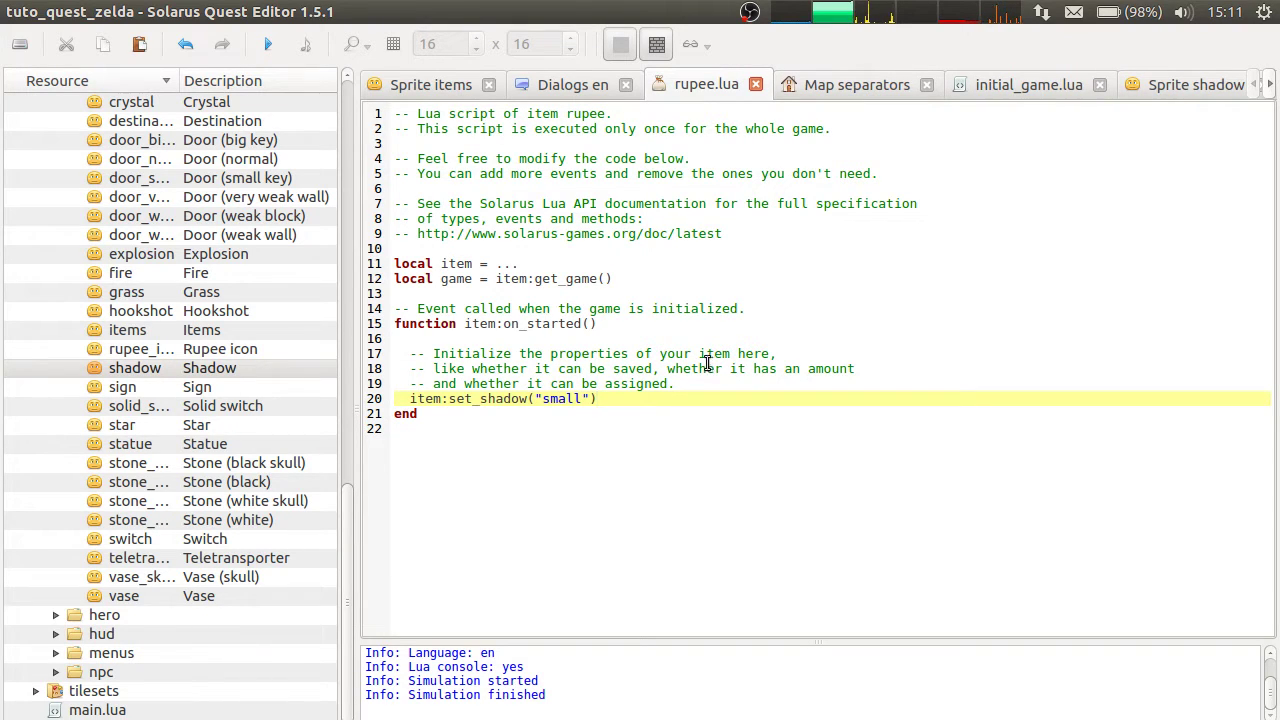
Check the "small" shadow name against the Shadow sprite's animations and return to the rupee script.
{"action": "double_click", "coordinate": [566, 398]}
{"action": "left_click", "coordinate": [1186, 87]}
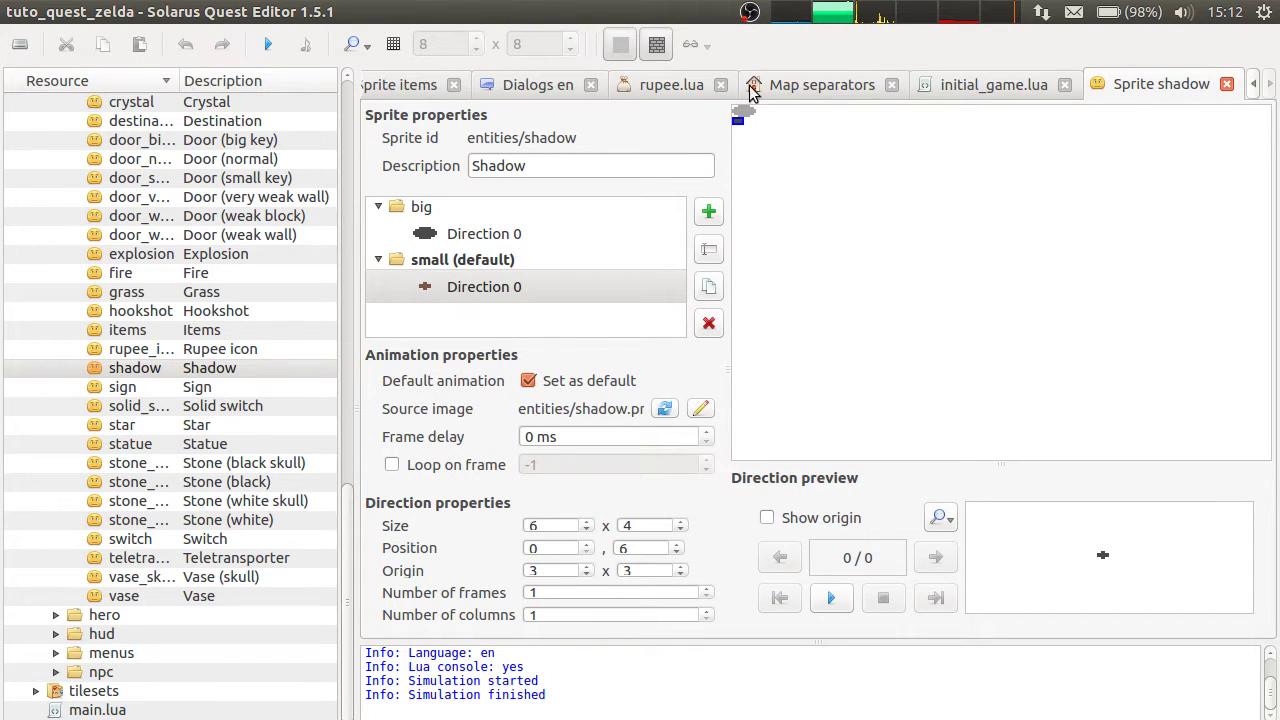
{"action": "left_click", "coordinate": [645, 90]}
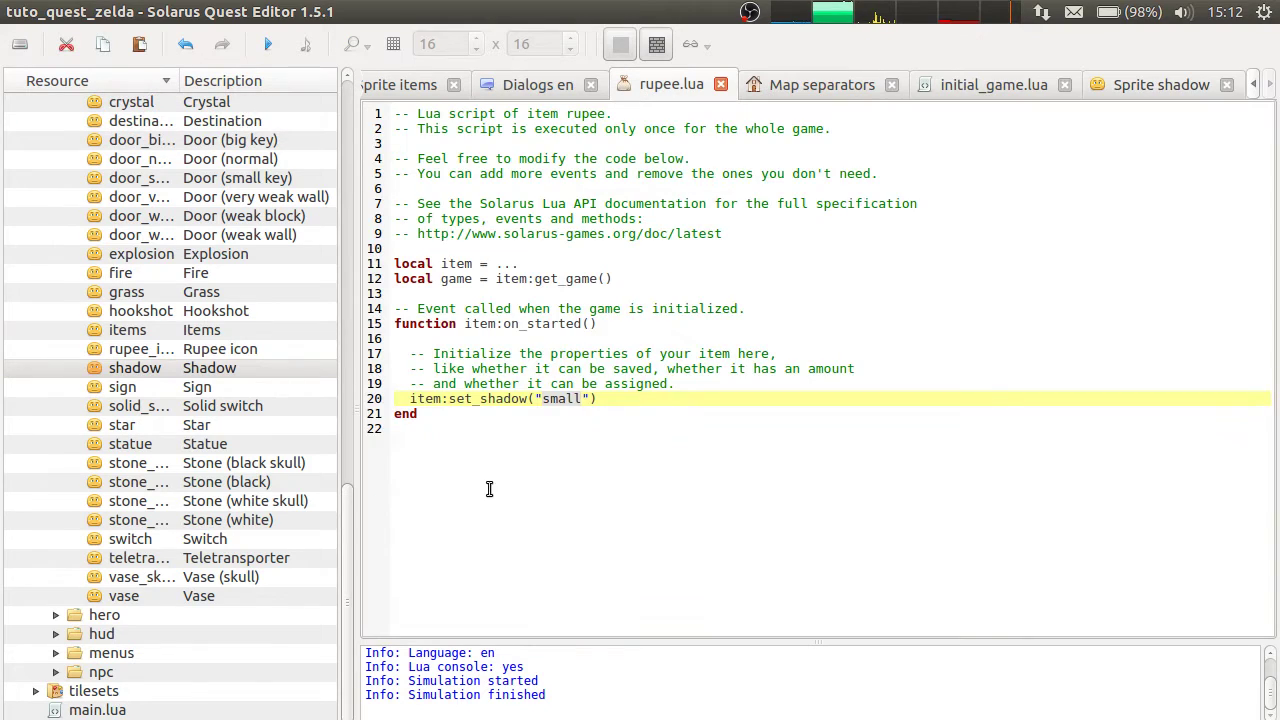
Switch to the Lua API reference in Chromium and find the basic rupee script example on the Equipment items page.
{"action": "key", "text": "alt+Tab"}
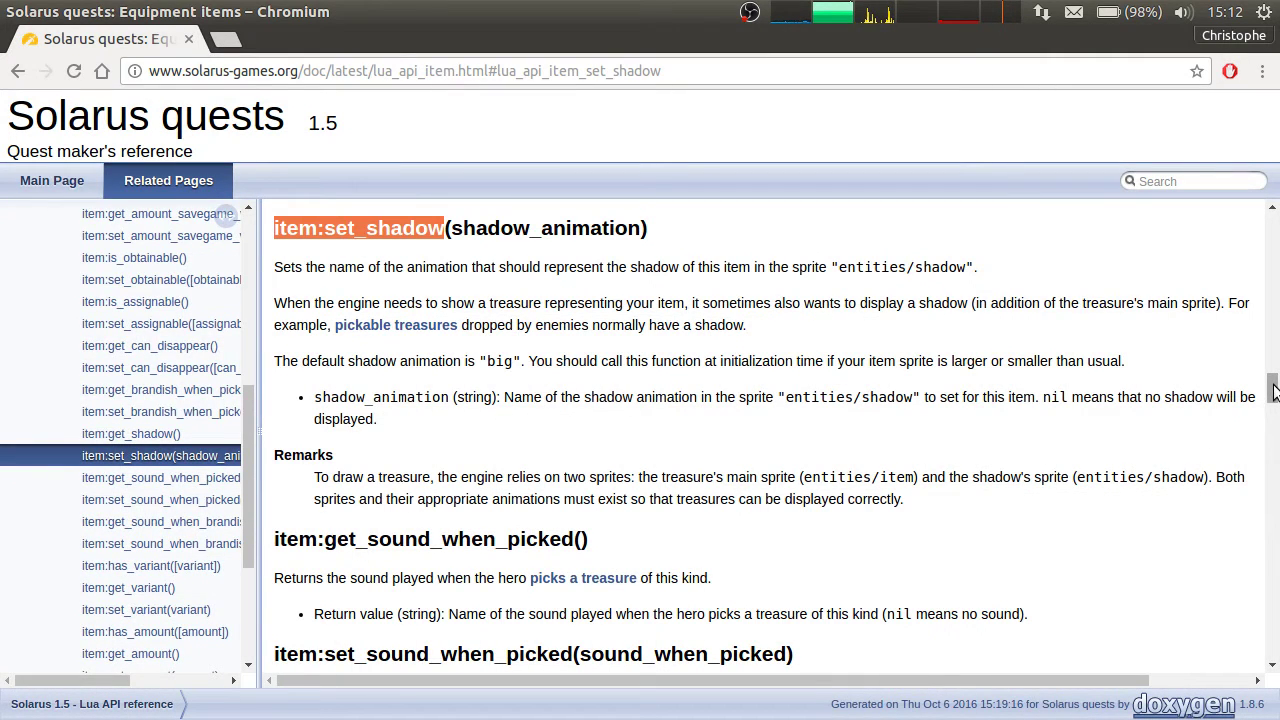
{"action": "left_click_drag", "start_coordinate": [1273, 388], "coordinate": [1274, 272]}
{"action": "scroll", "coordinate": [1157, 391], "scroll_direction": "up", "scroll_amount": 4}
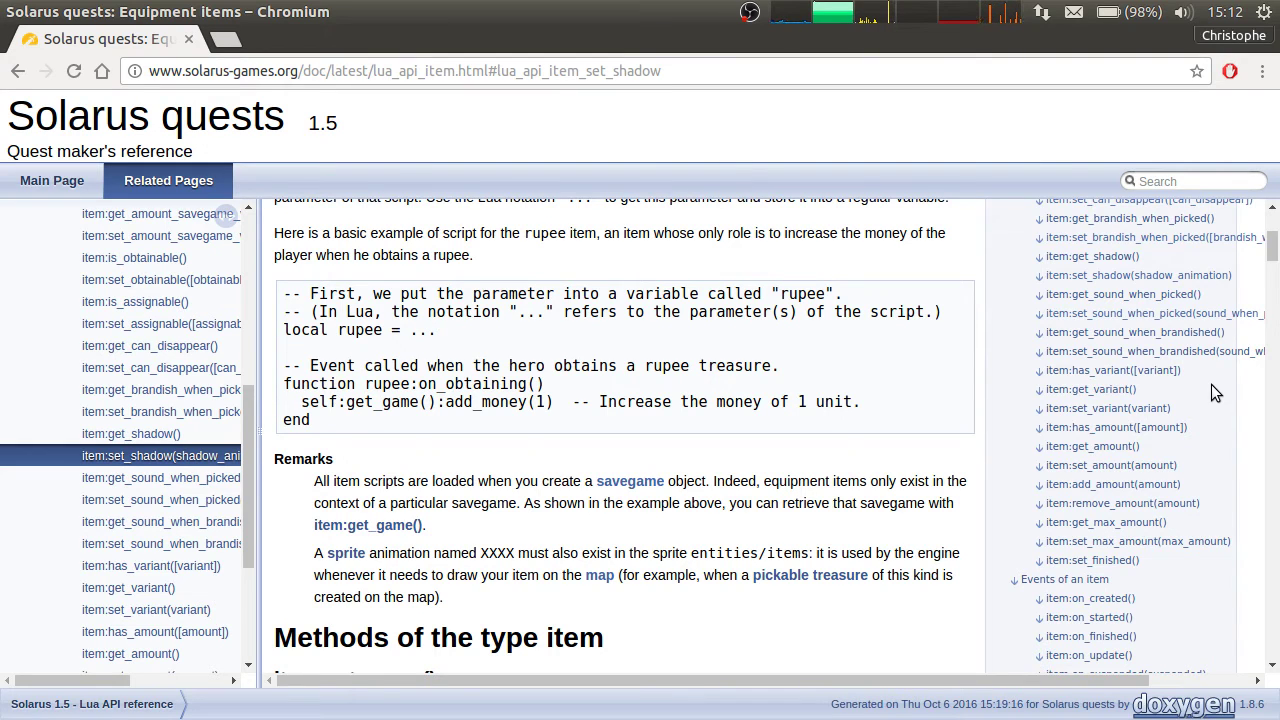
{"action": "scroll", "coordinate": [1243, 512], "scroll_direction": "up", "scroll_amount": 1}
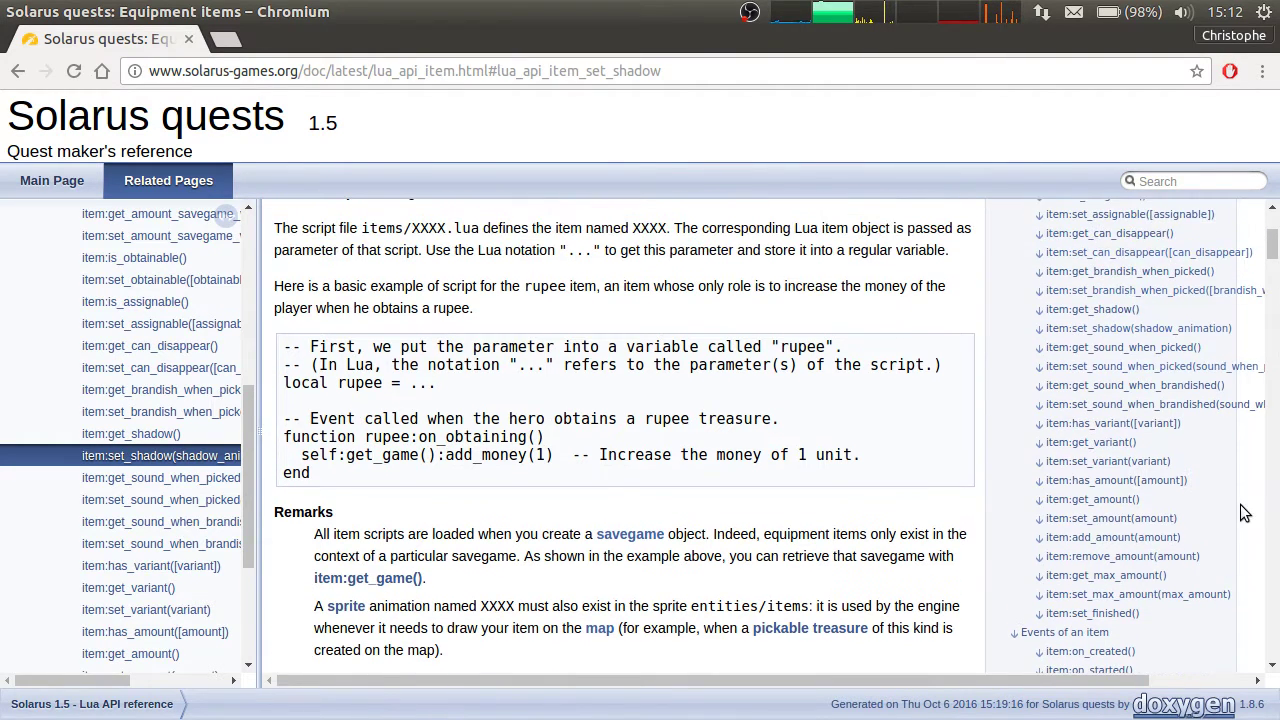
Find item:set_brandish_when_picked on the Equipment items reference page and copy its function name.
{"action": "scroll", "coordinate": [1222, 522], "scroll_direction": "up", "scroll_amount": 1}
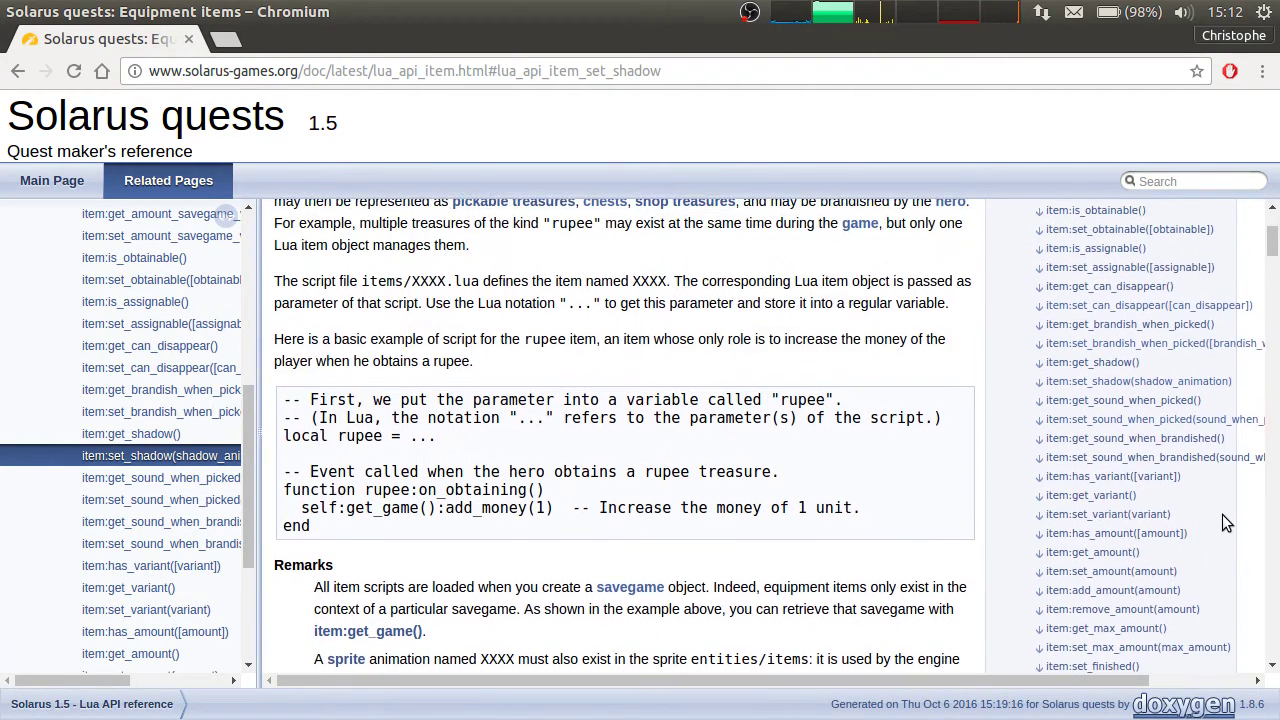
{"action": "scroll", "coordinate": [1106, 330], "scroll_direction": "up", "scroll_amount": 1}
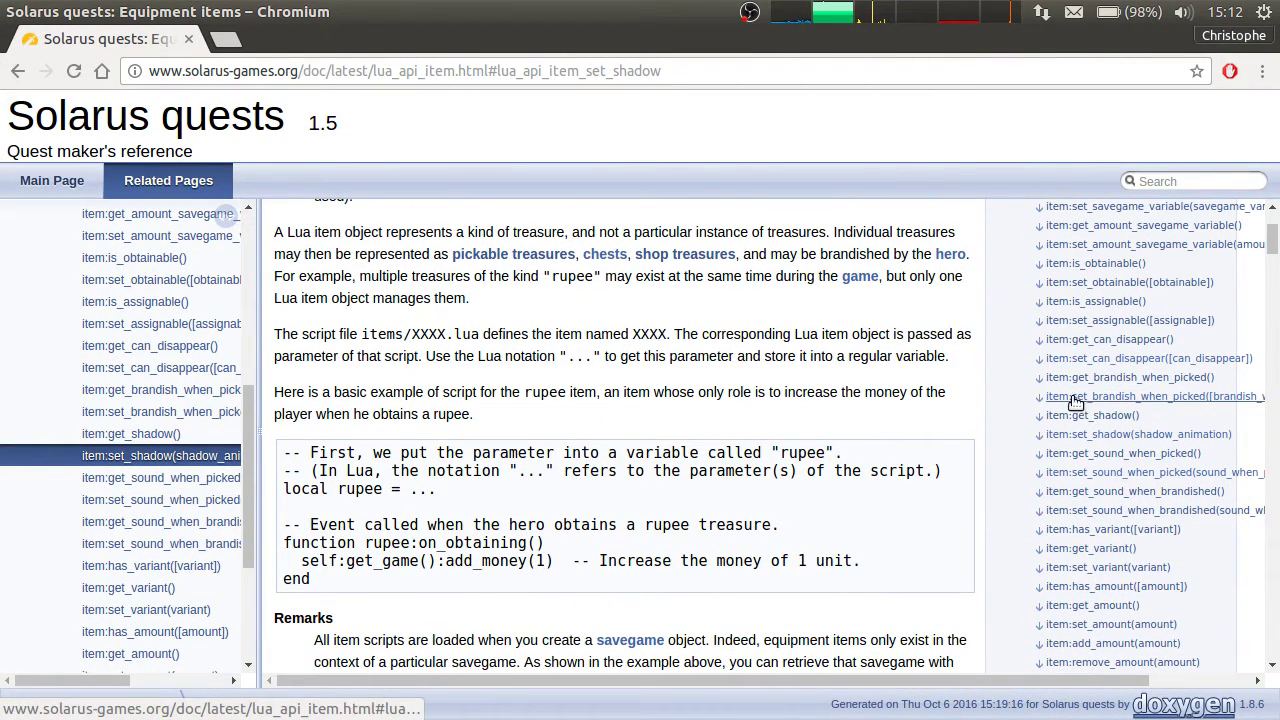
{"action": "left_click", "coordinate": [1174, 398]}
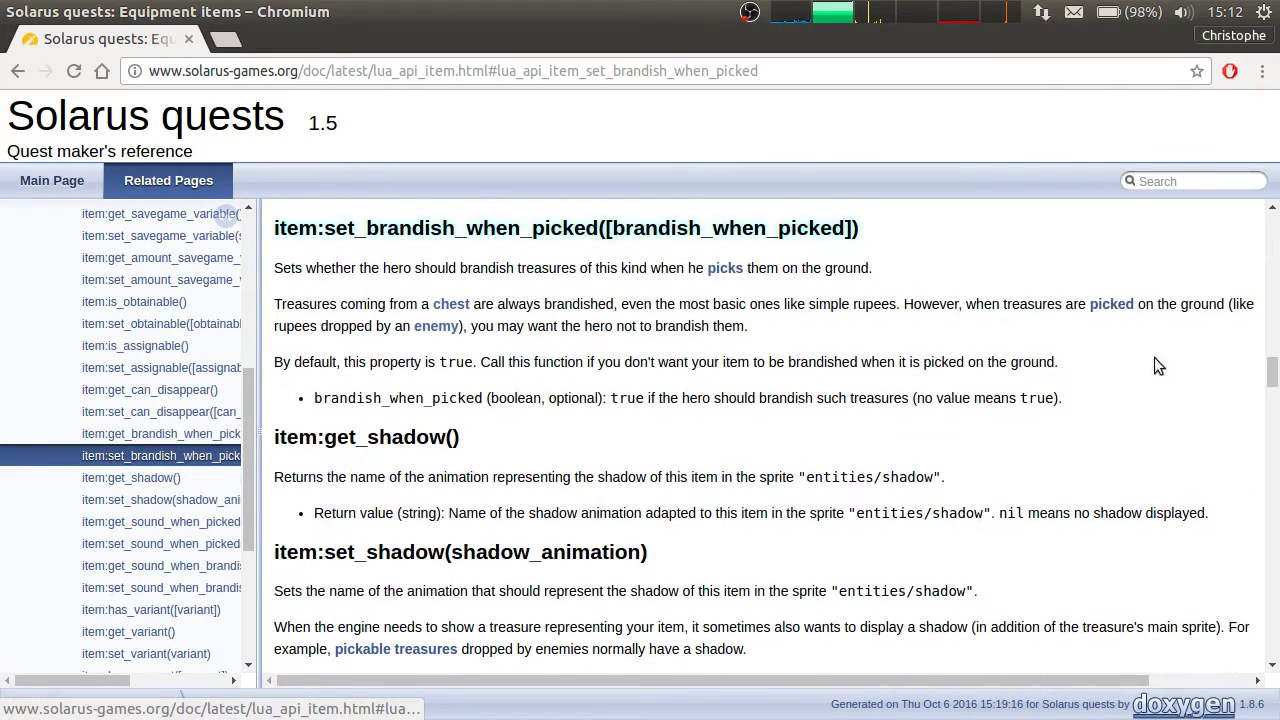
{"action": "double_click", "coordinate": [339, 228]}
{"action": "key", "text": "ctrl+c"}
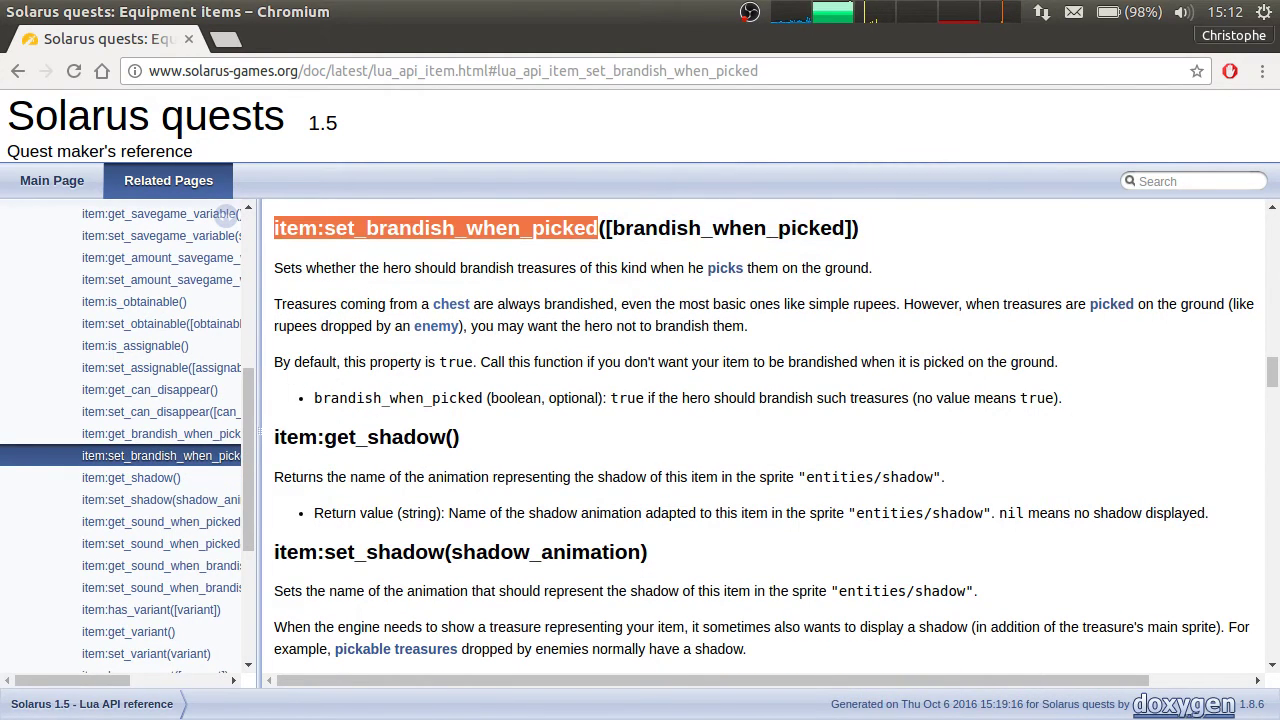
Add item:set_brandish_when_picked(false) below the set_shadow call in the rupee script in Solarus Quest Editor and save it.
{"action": "key", "text": "alt+Tab"}
{"action": "key", "text": "Return"}
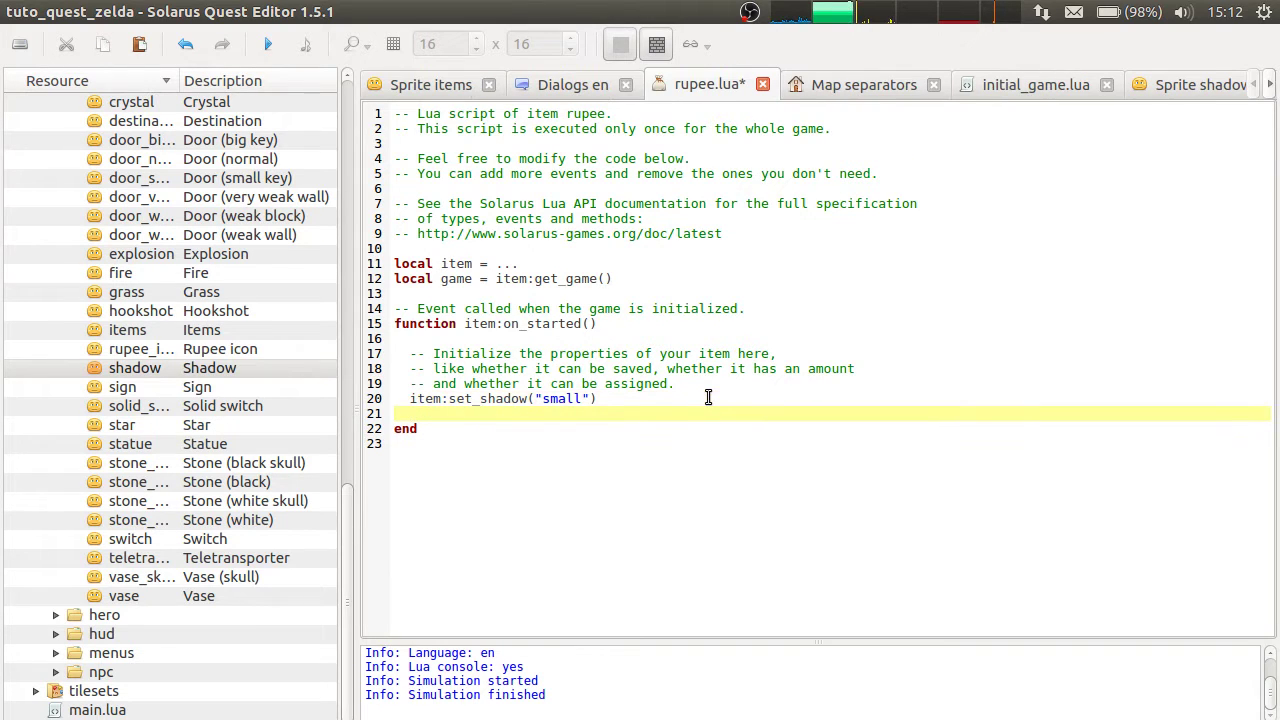
{"action": "key", "text": "ctrl+v"}
{"action": "double_click", "coordinate": [548, 324]}
{"action": "left_click", "coordinate": [735, 411]}
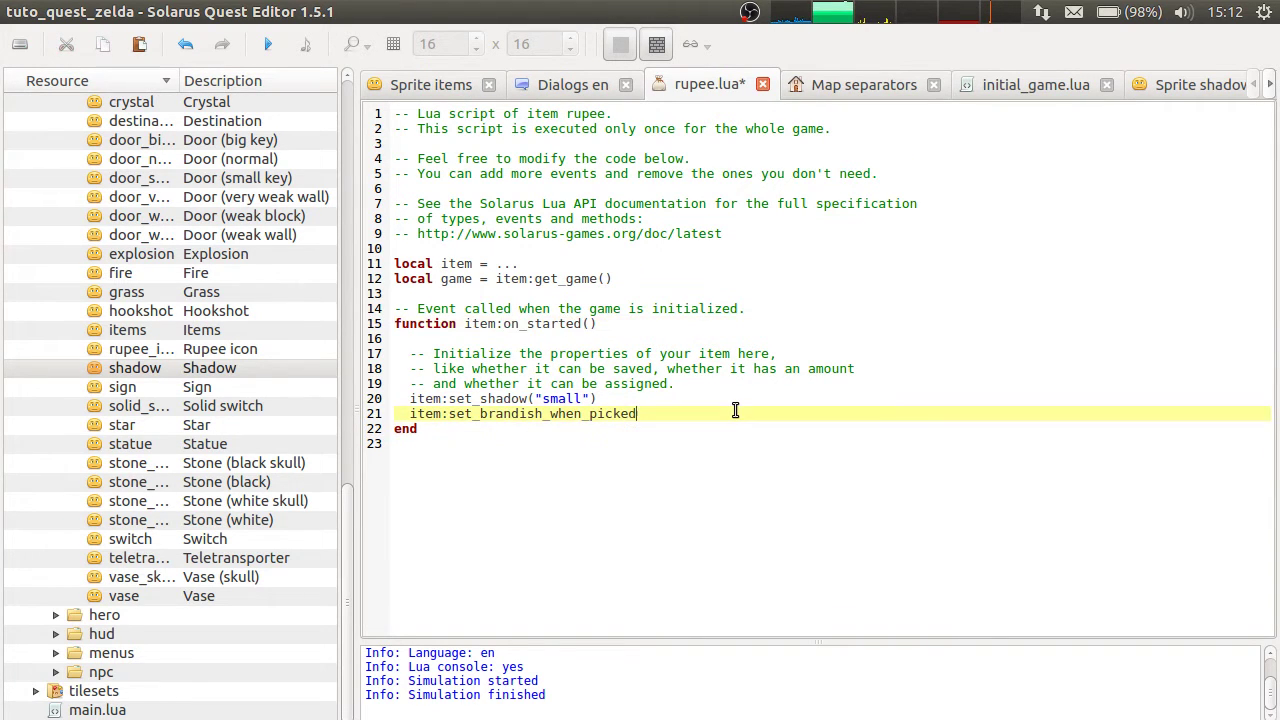
{"action": "type", "text": "(false)"}
{"action": "key", "text": "ctrl+s"}
{"action": "left_click", "coordinate": [697, 262]}
Run the quest, lift both vases and pick up their rupees to test the item, and close the game.
{"action": "left_click", "coordinate": [267, 44]}
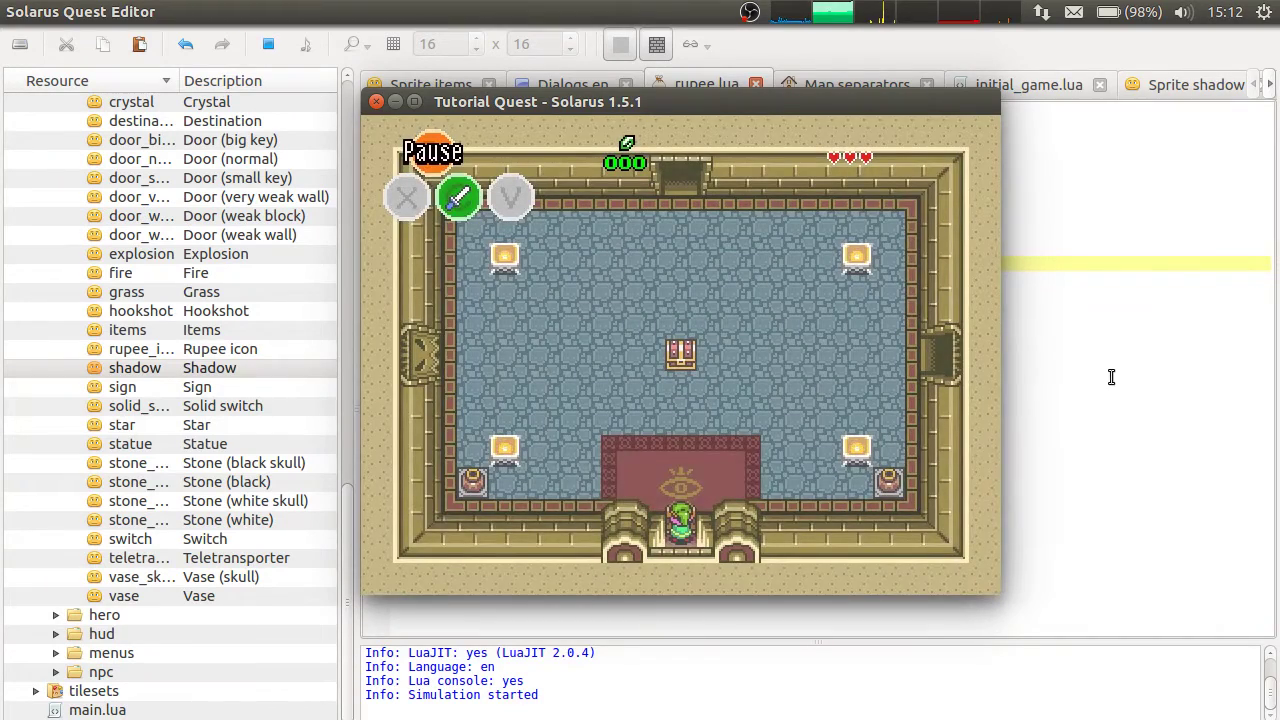
{"action": "key", "text": "Up"}
{"action": "key", "text": "Right"}
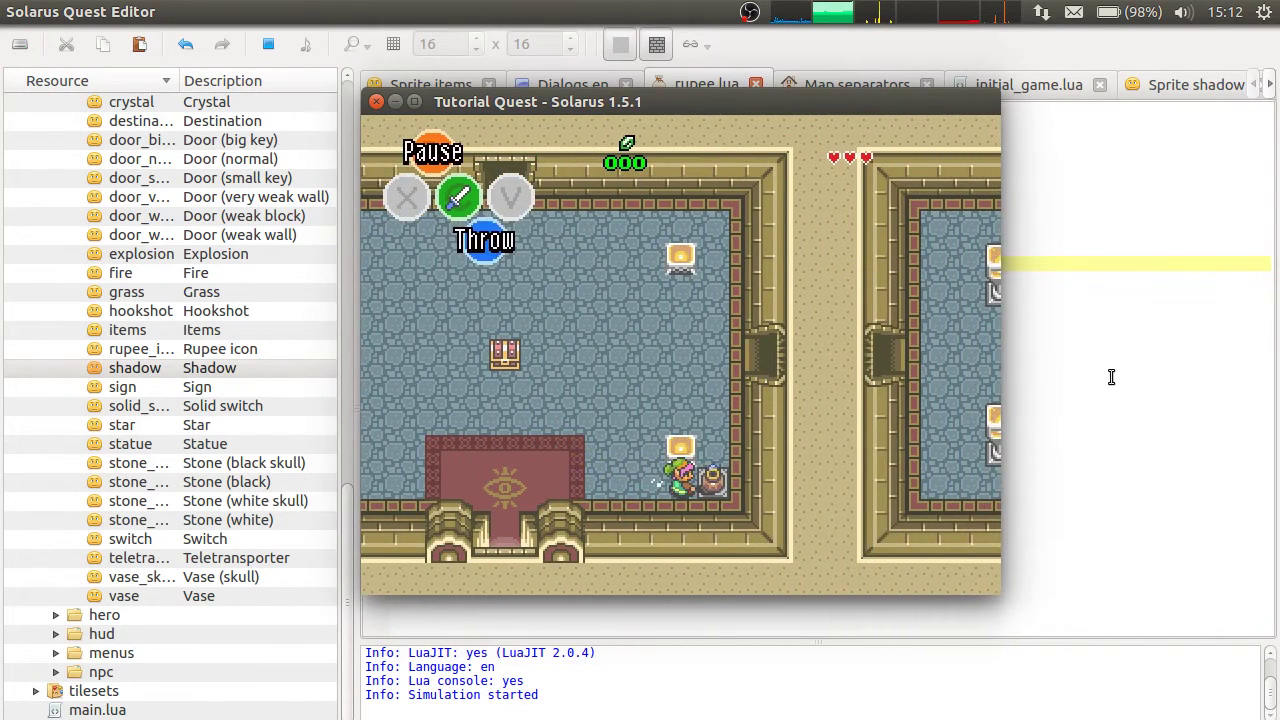
{"action": "key", "text": "space"}
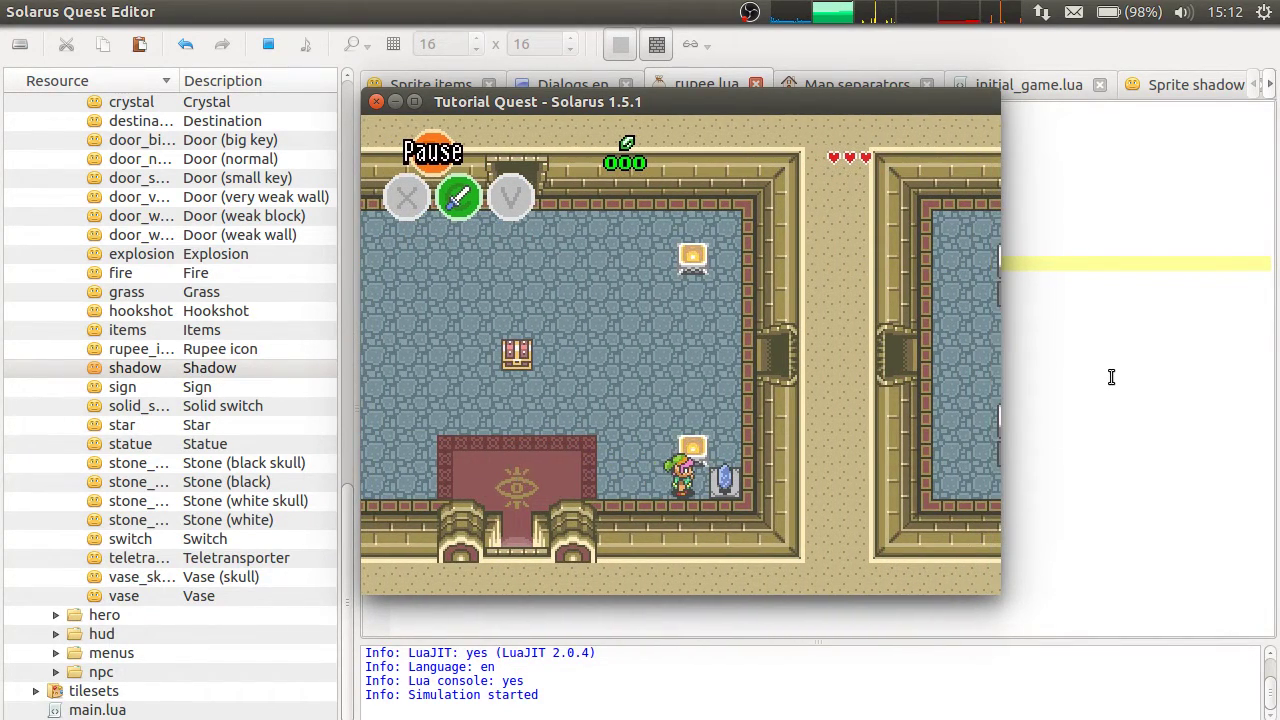
{"action": "key", "text": "Right"}
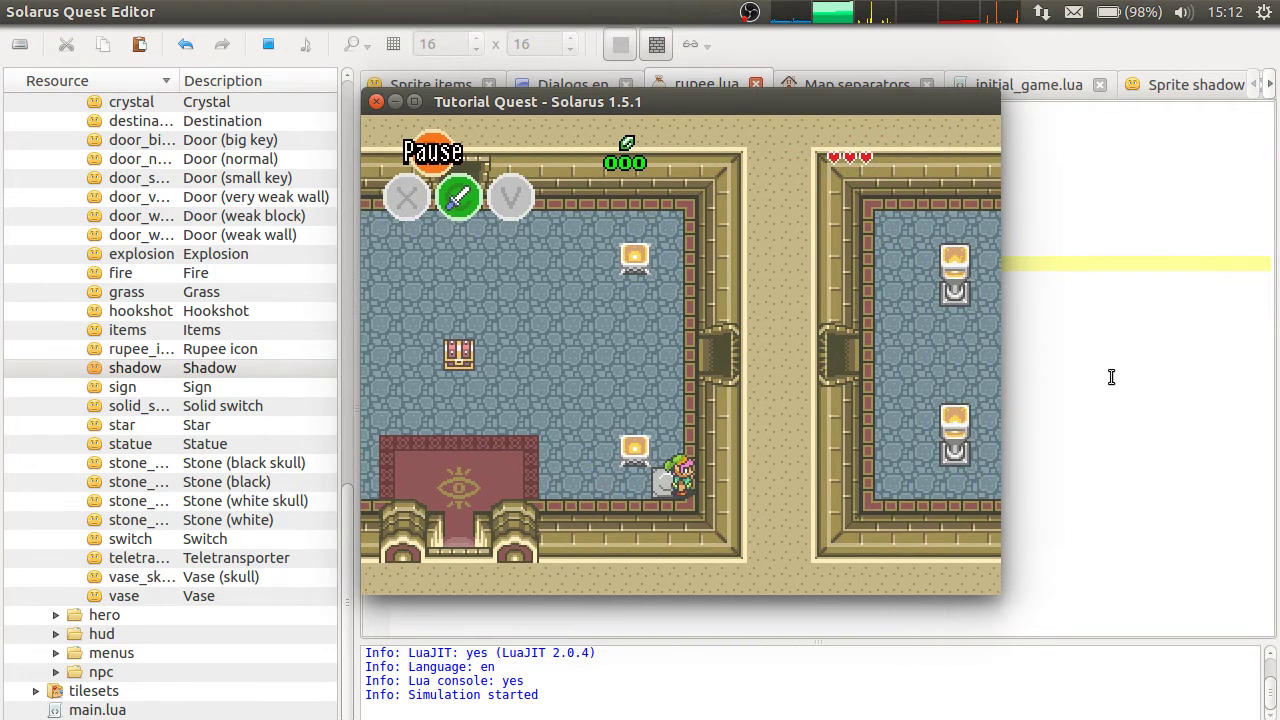
{"action": "key", "text": "Left"}
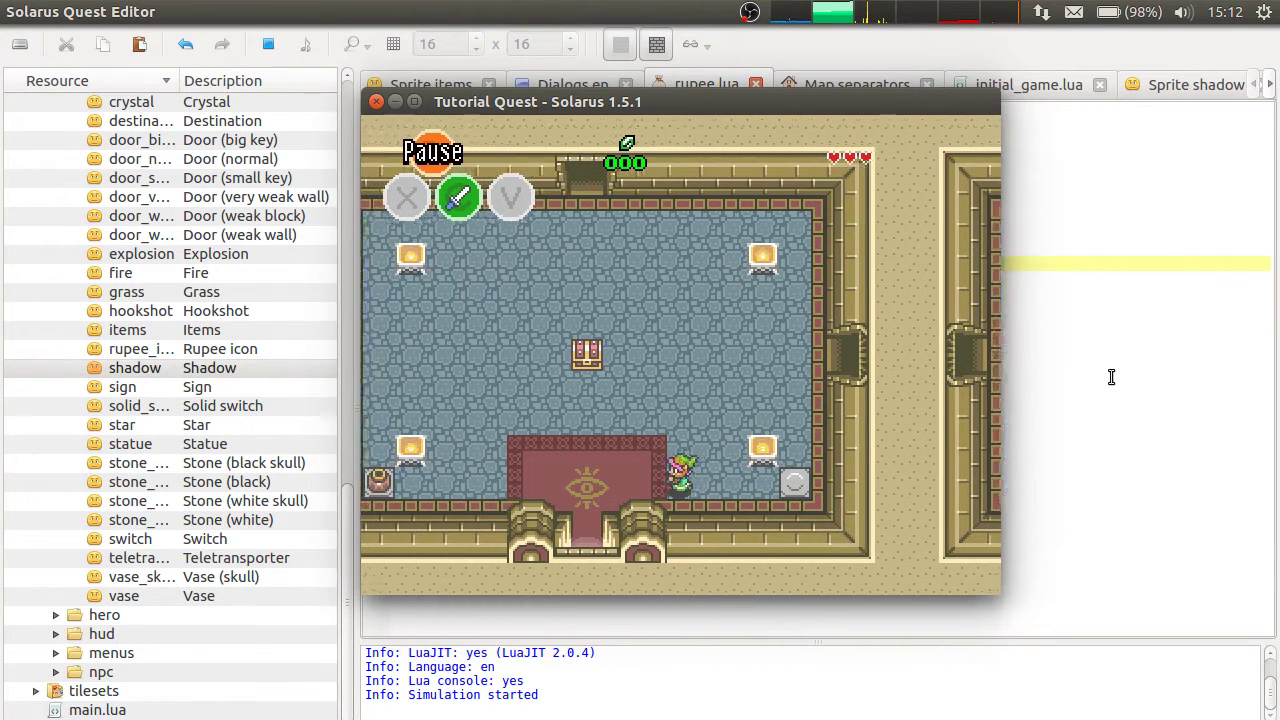
{"action": "key", "text": "space"}
{"action": "key", "text": "space"}
{"action": "key", "text": "Left"}
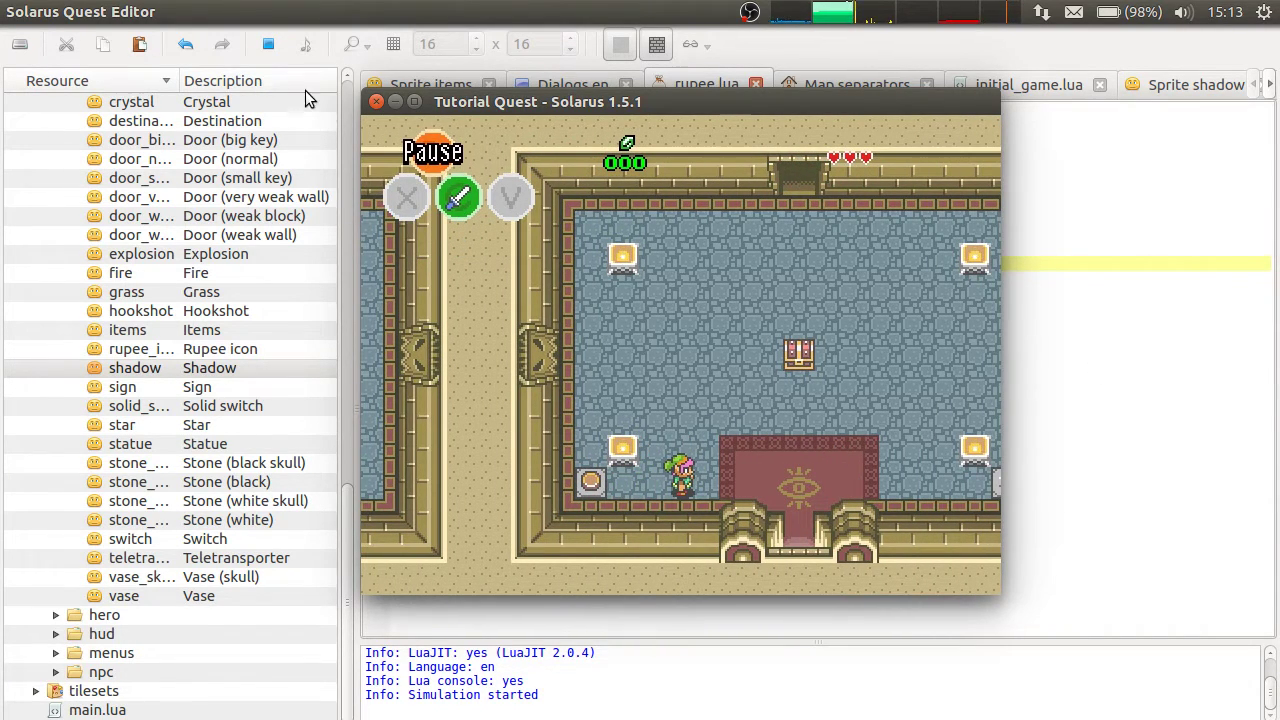
{"action": "left_click", "coordinate": [377, 101]}
Make the vase in the lower-left corner of the Separators map's room play the stone sound when destroyed.
{"action": "left_click", "coordinate": [800, 88]}
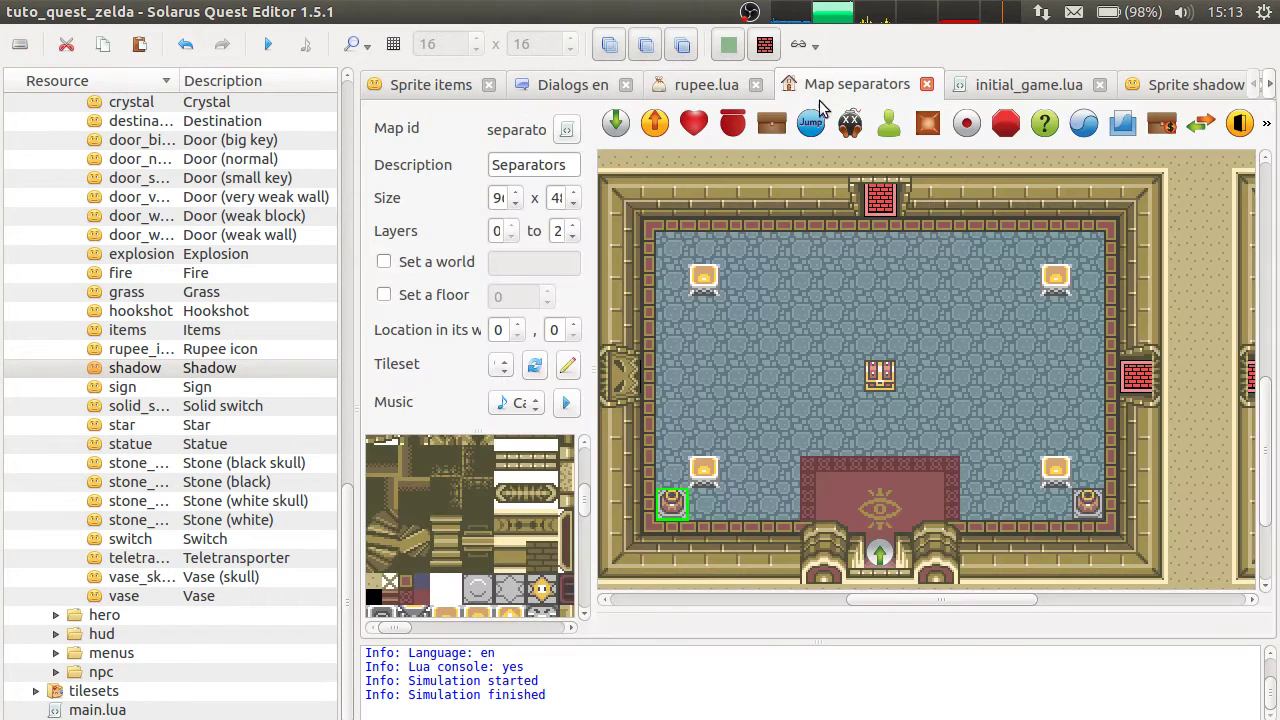
{"action": "double_click", "coordinate": [672, 510]}
{"action": "left_click", "coordinate": [472, 388]}
{"action": "left_click", "coordinate": [735, 392]}
{"action": "scroll", "coordinate": [706, 555], "scroll_direction": "down", "scroll_amount": 1}
{"action": "scroll", "coordinate": [717, 372], "scroll_direction": "down", "scroll_amount": 8}
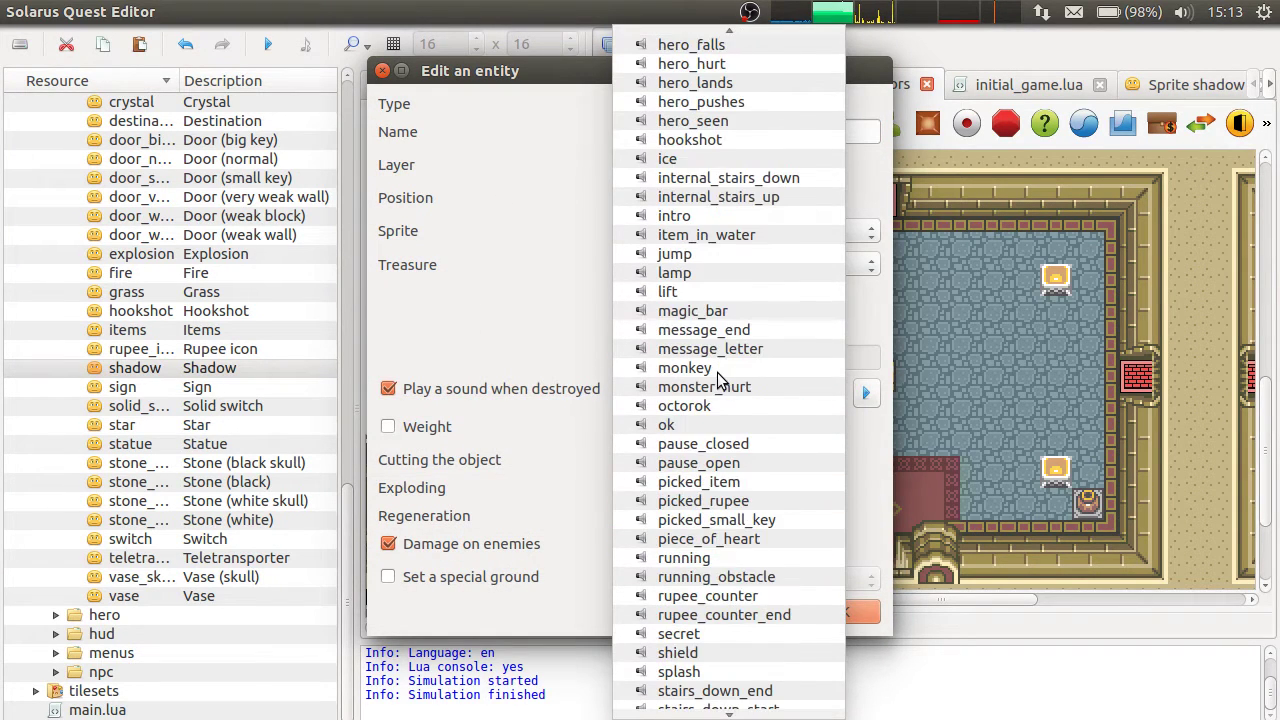
{"action": "scroll", "coordinate": [733, 615], "scroll_direction": "down", "scroll_amount": 3}
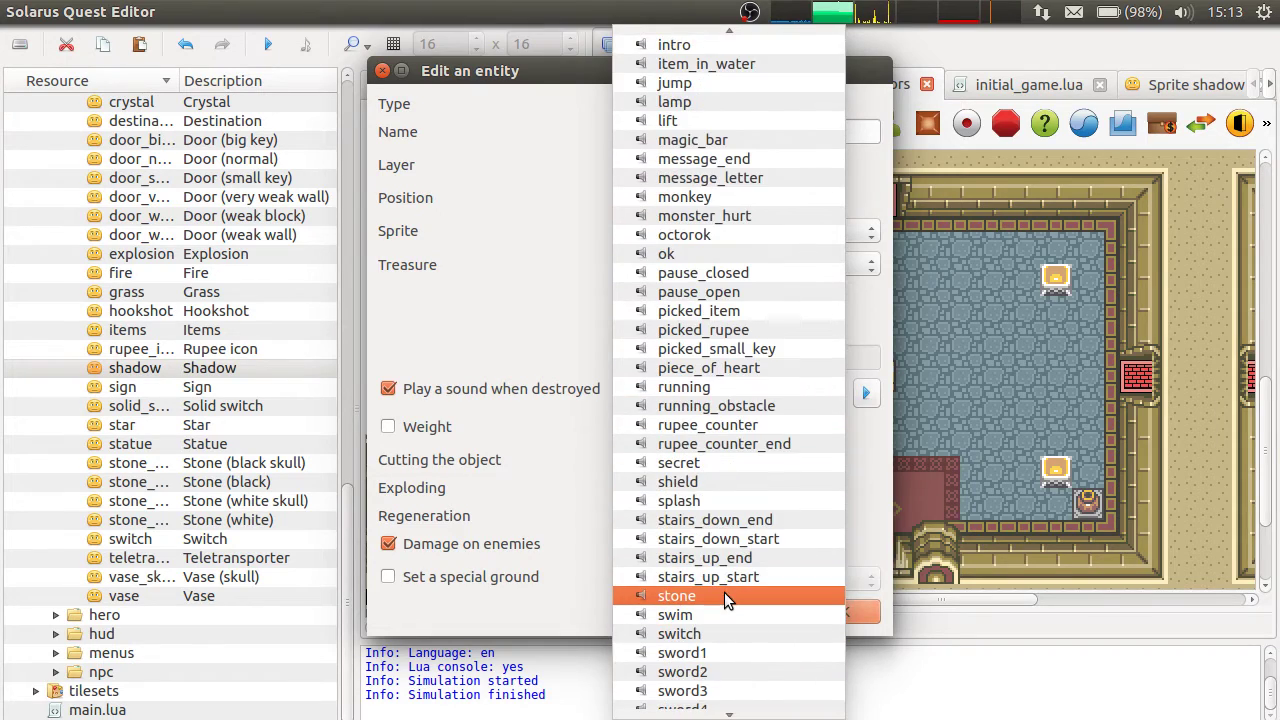
{"action": "left_click", "coordinate": [723, 595]}
{"action": "left_click", "coordinate": [862, 613]}
Make the vase in the room's lower-right corner play the stone sound when destroyed and save the map.
{"action": "double_click", "coordinate": [1092, 505]}
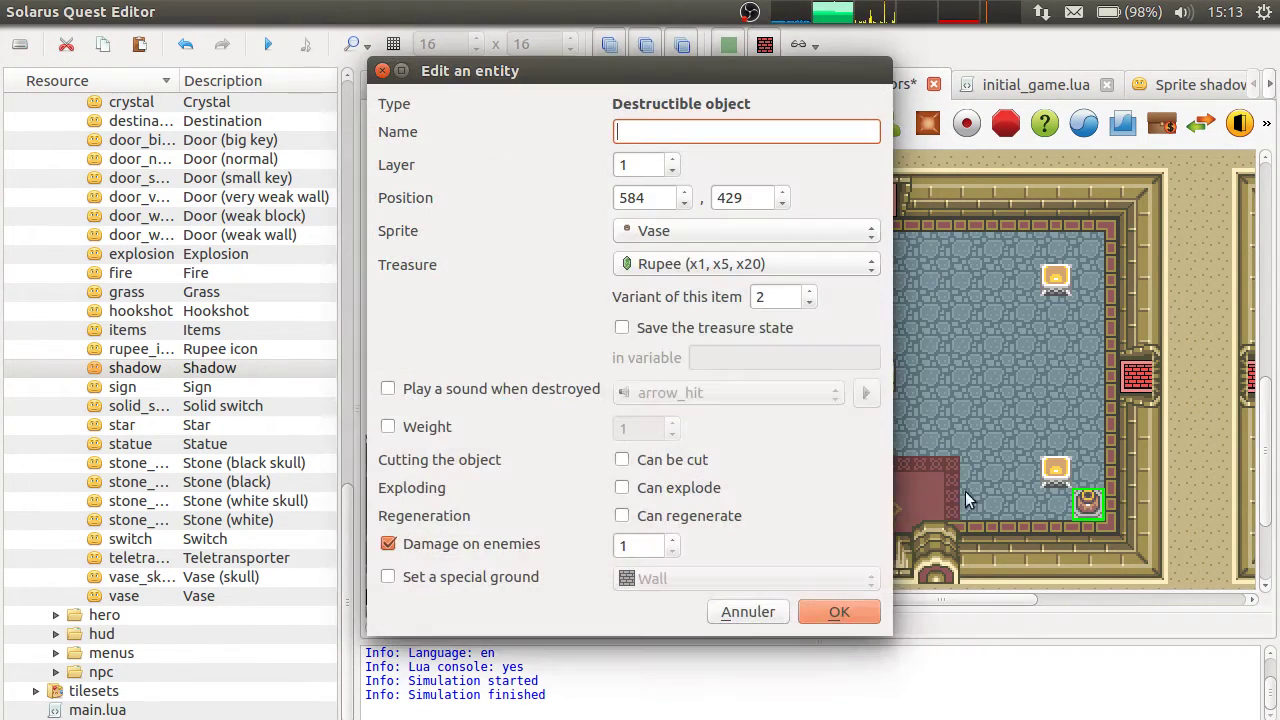
{"action": "left_click", "coordinate": [464, 386]}
{"action": "left_click", "coordinate": [730, 392]}
{"action": "scroll", "coordinate": [760, 618], "scroll_direction": "down", "scroll_amount": 14}
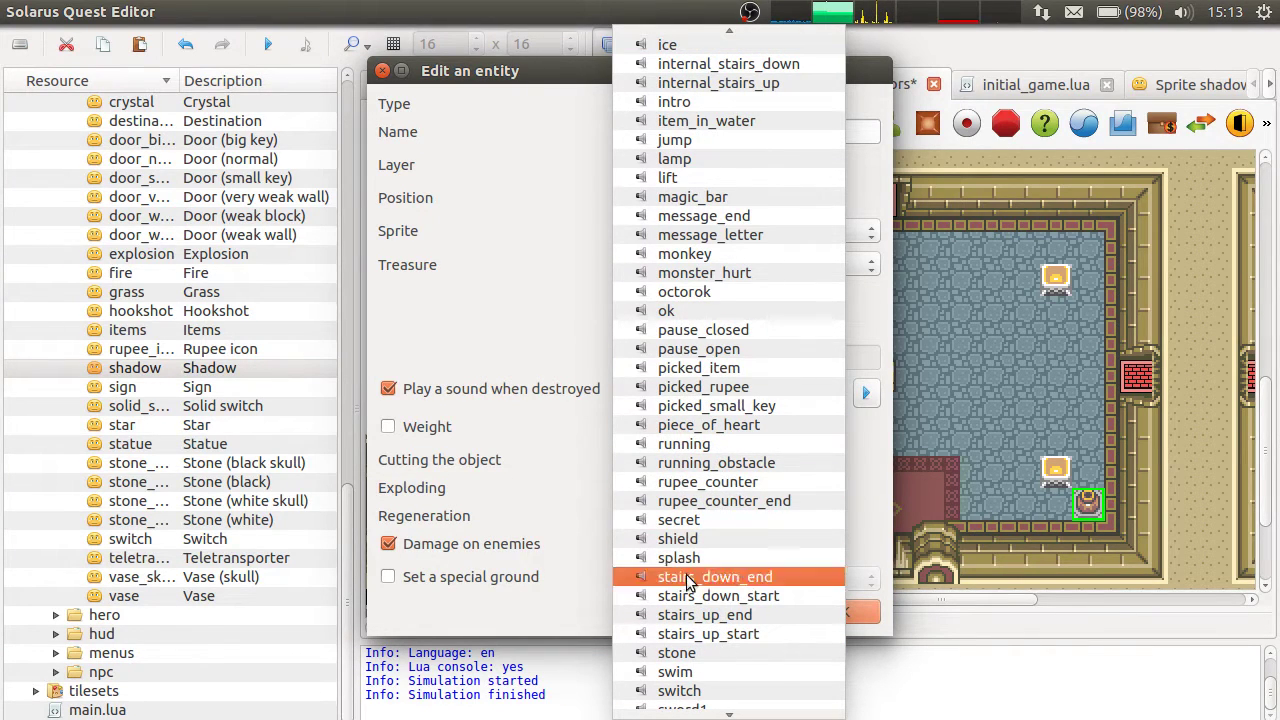
{"action": "scroll", "coordinate": [755, 669], "scroll_direction": "down", "scroll_amount": 1}
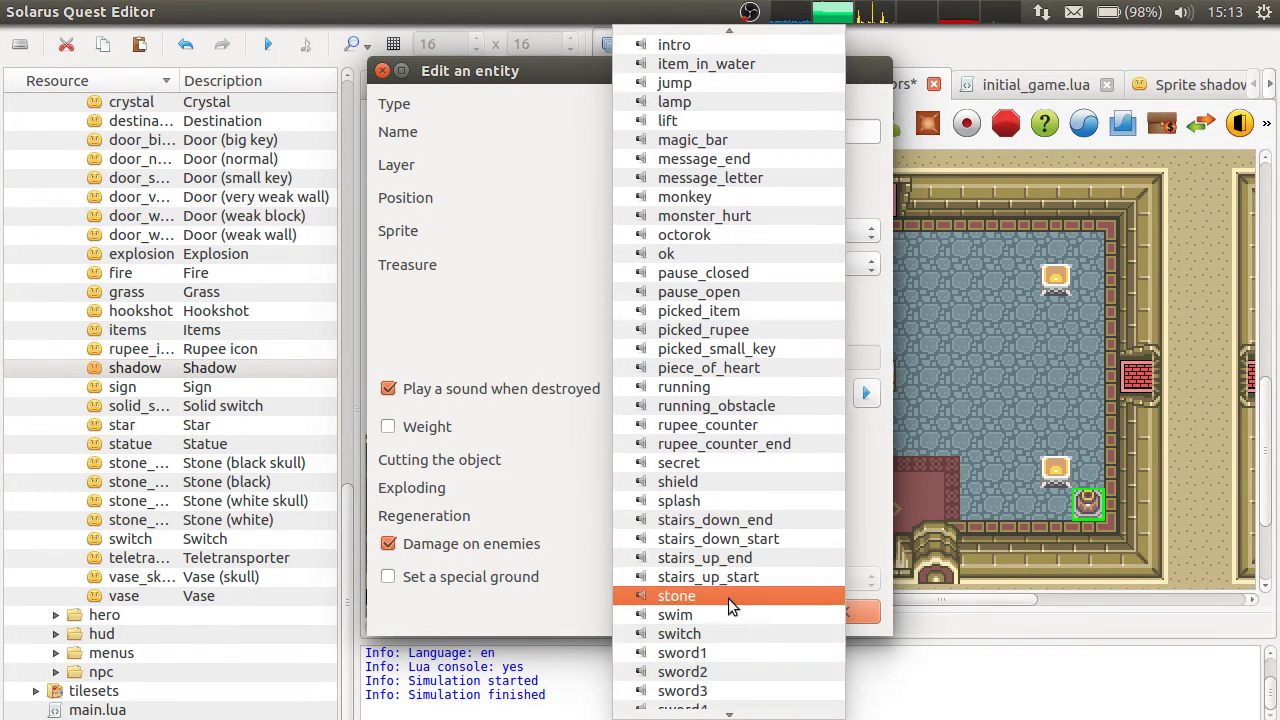
{"action": "left_click", "coordinate": [729, 596]}
{"action": "left_click", "coordinate": [837, 613]}
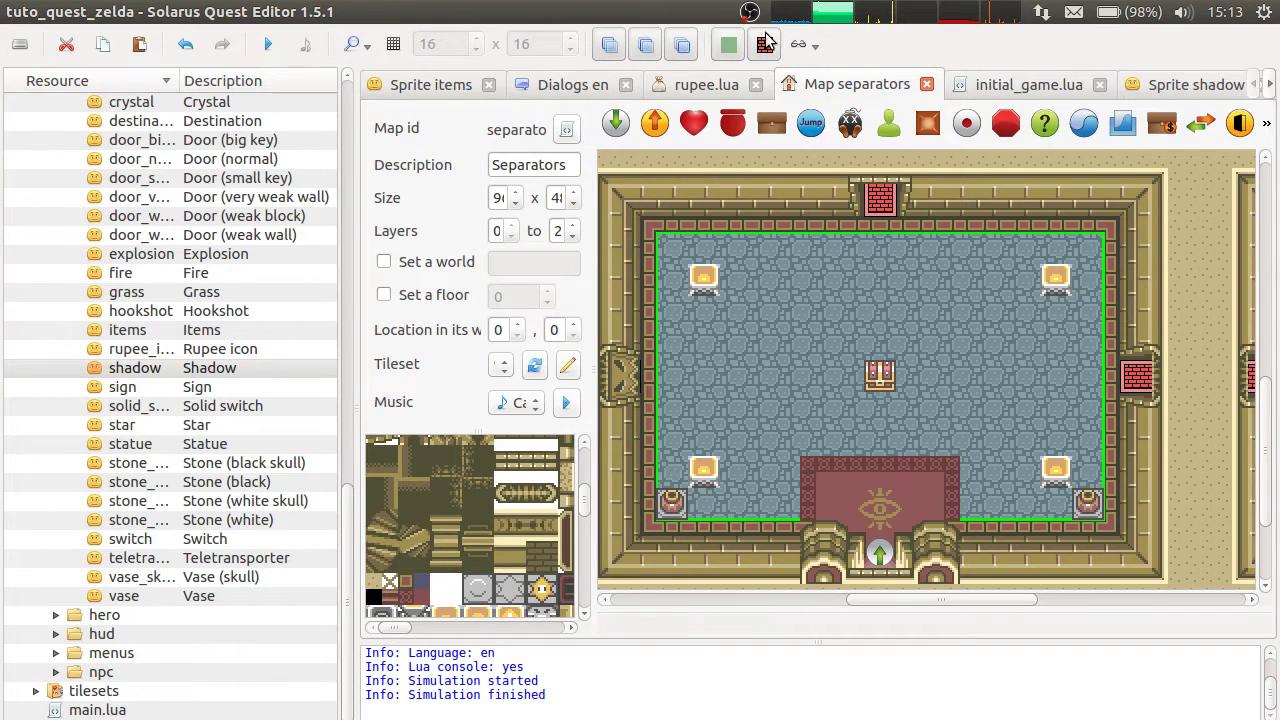
Return to the rupee script, switch to the API reference in Chromium and find item:set_sound_when_picked.
{"action": "left_click", "coordinate": [714, 84]}
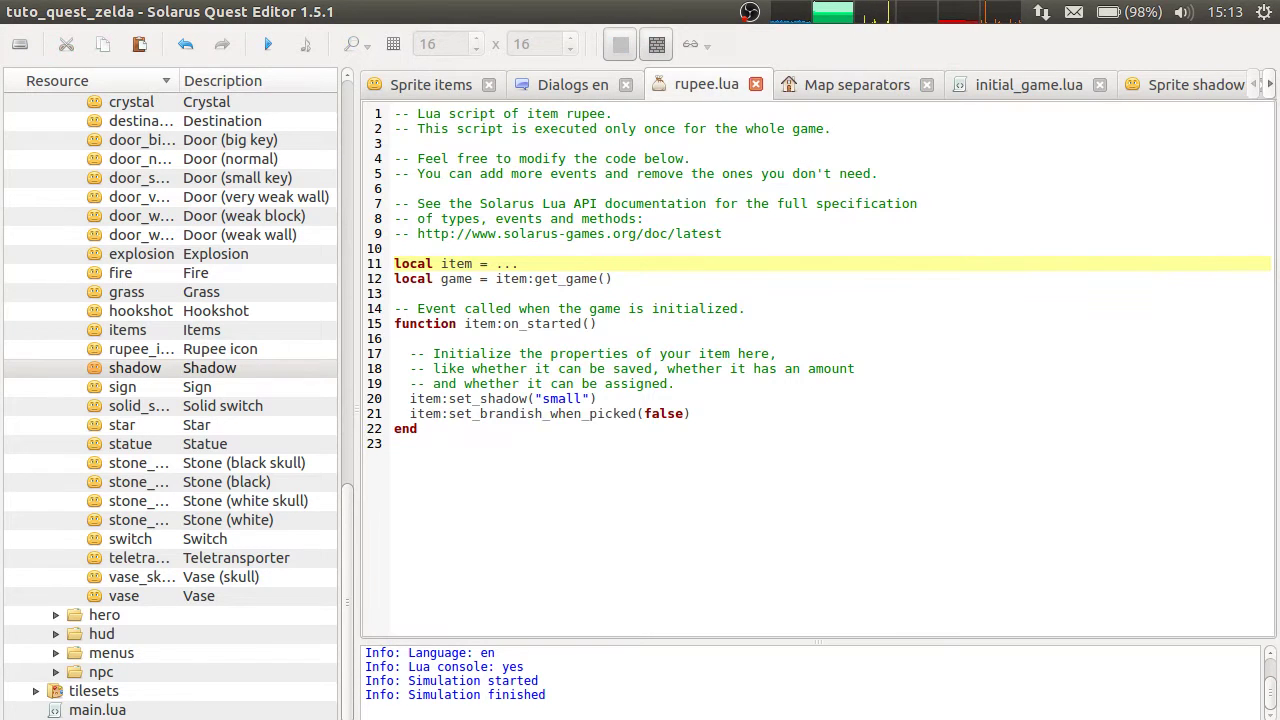
{"action": "key", "text": "alt+Tab"}
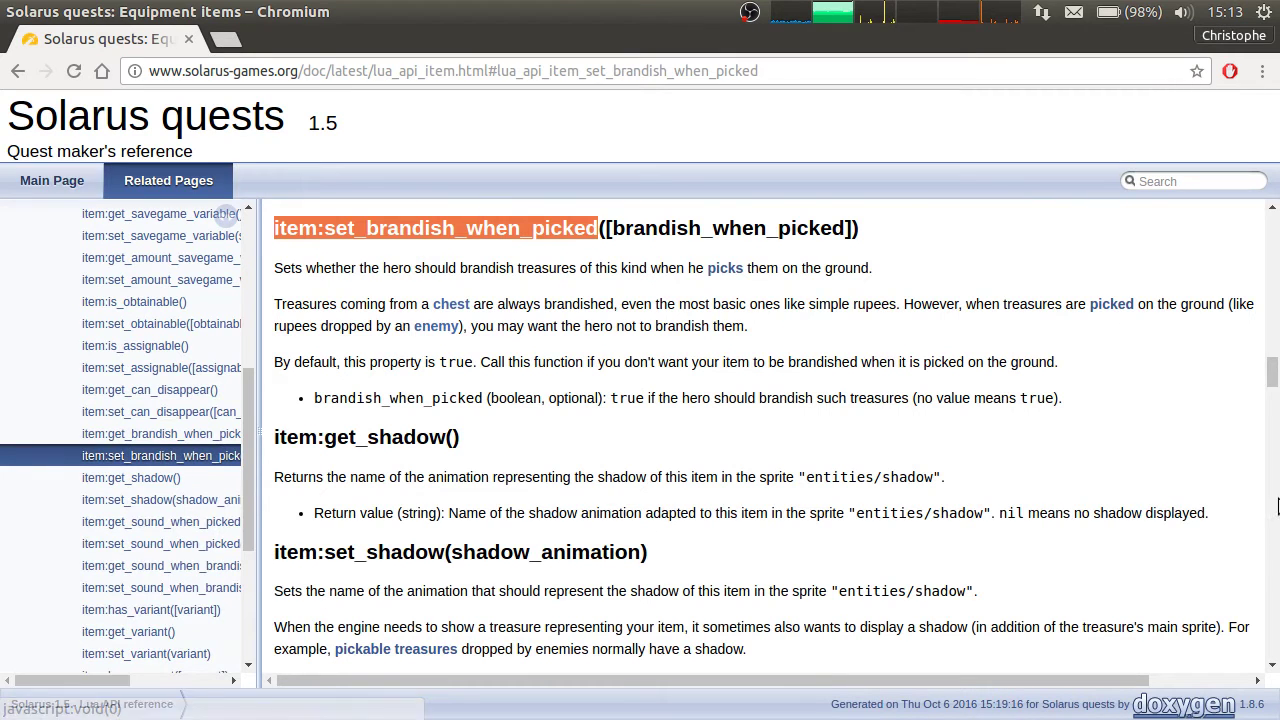
{"action": "scroll", "coordinate": [1105, 432], "scroll_direction": "up", "scroll_amount": 15}
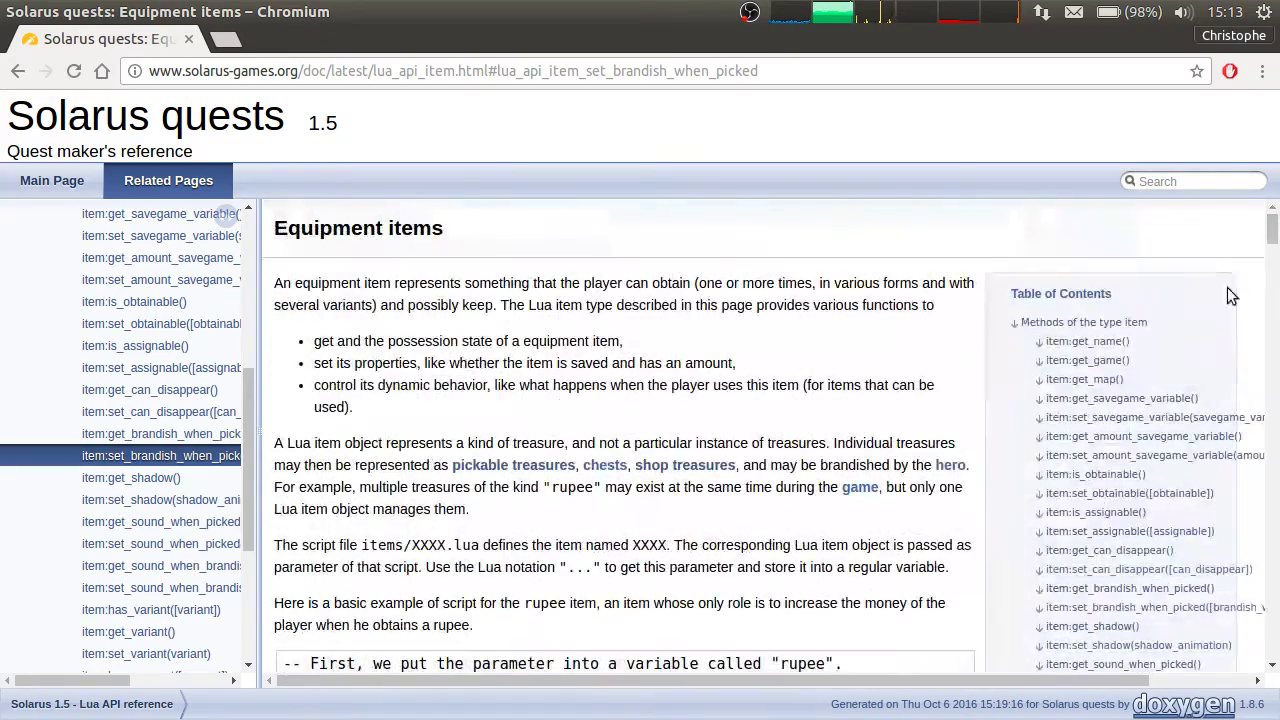
{"action": "scroll", "coordinate": [1105, 432], "scroll_direction": "down", "scroll_amount": 6}
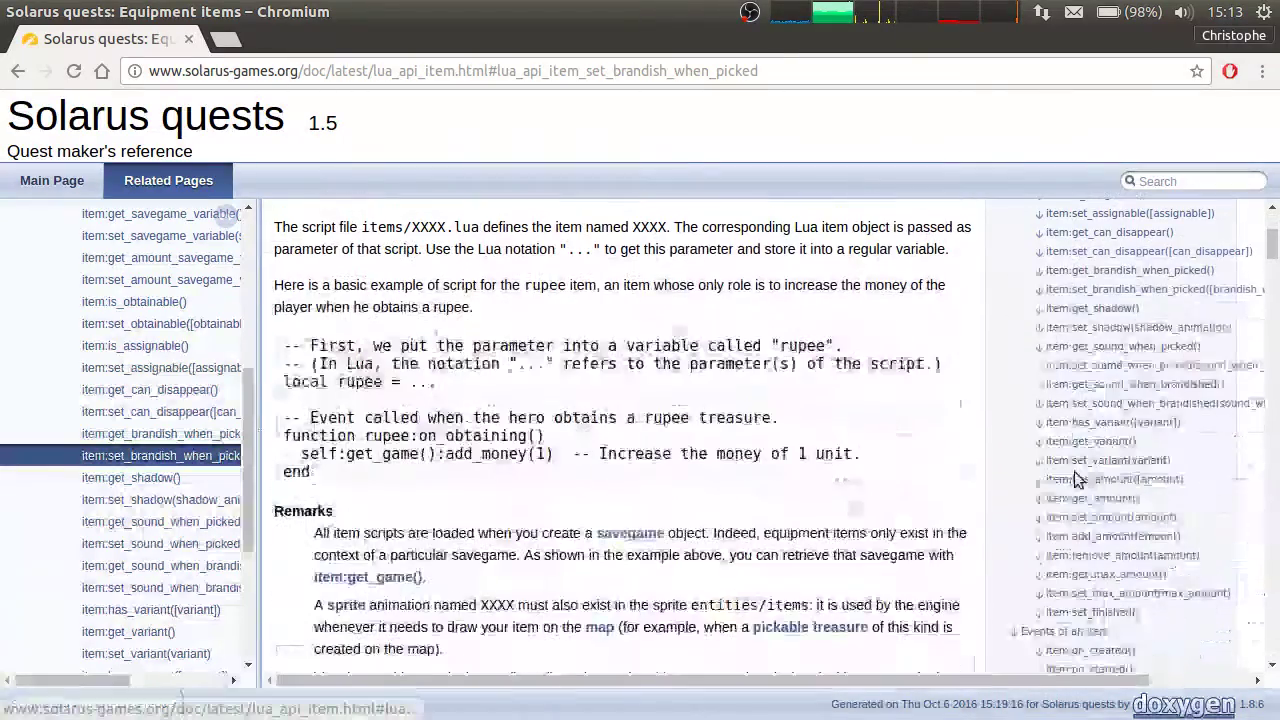
{"action": "left_click", "coordinate": [1095, 366]}
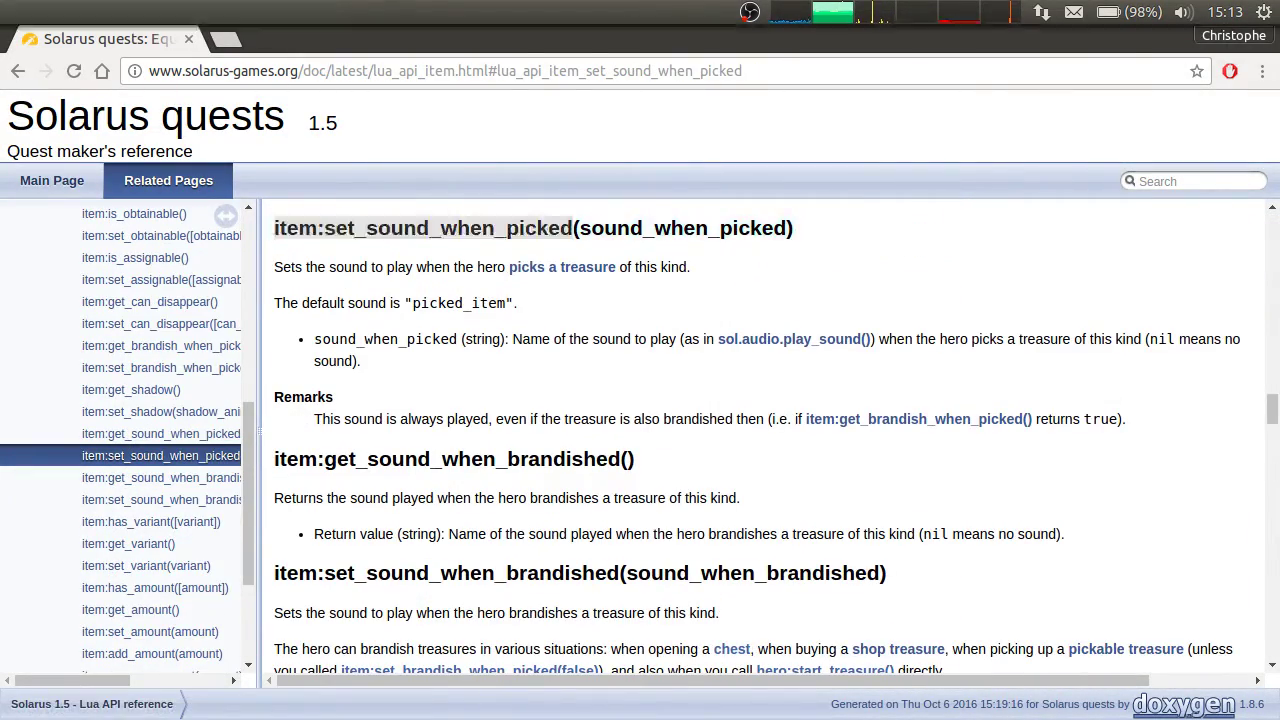
Start an item:set_sound_when_picked( call on a new line below set_brandish_when_picked in the rupee script in Solarus Quest Editor.
{"action": "key", "text": "alt+Tab"}
{"action": "left_click", "coordinate": [708, 415]}
{"action": "key", "text": "Return"}
{"action": "type", "text": "item:set_sound_when_picked"}
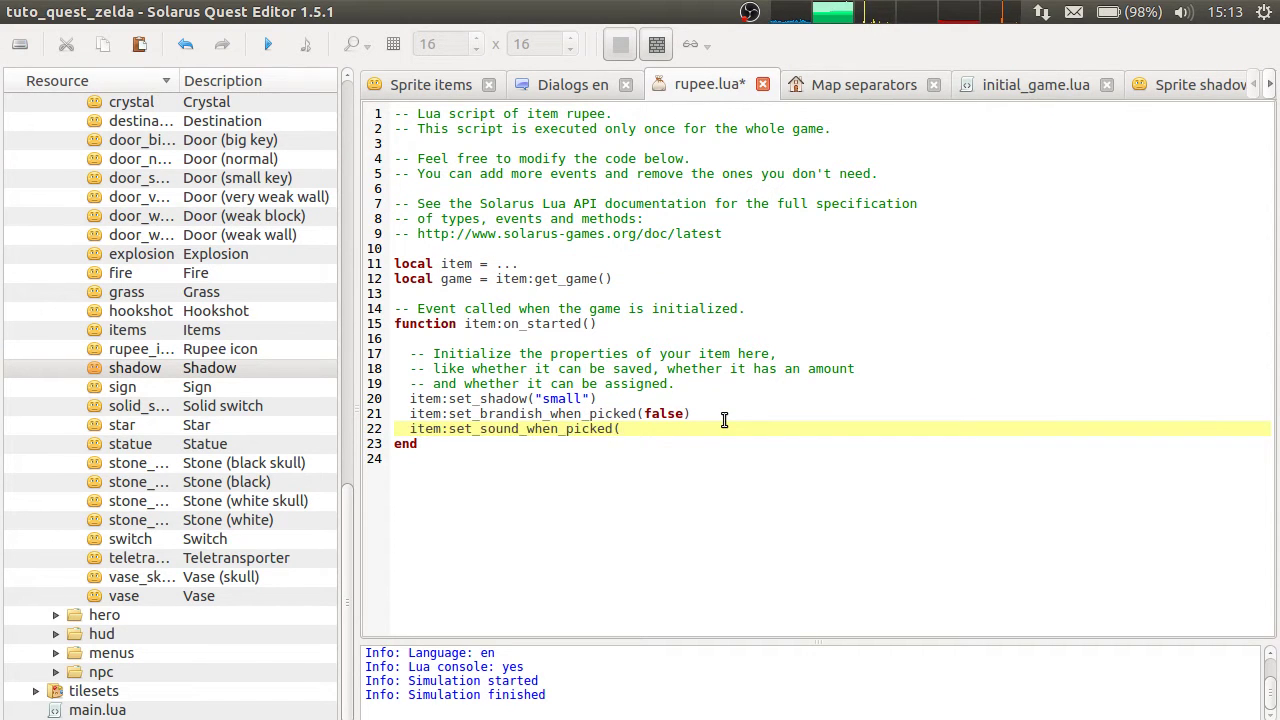
Look up the rupee pickup sound among the quest's sounds, complete the call with "picked_rupee" and save the script.
{"action": "scroll", "coordinate": [66, 466], "scroll_direction": "up", "scroll_amount": 9}
{"action": "left_click", "coordinate": [36, 331]}
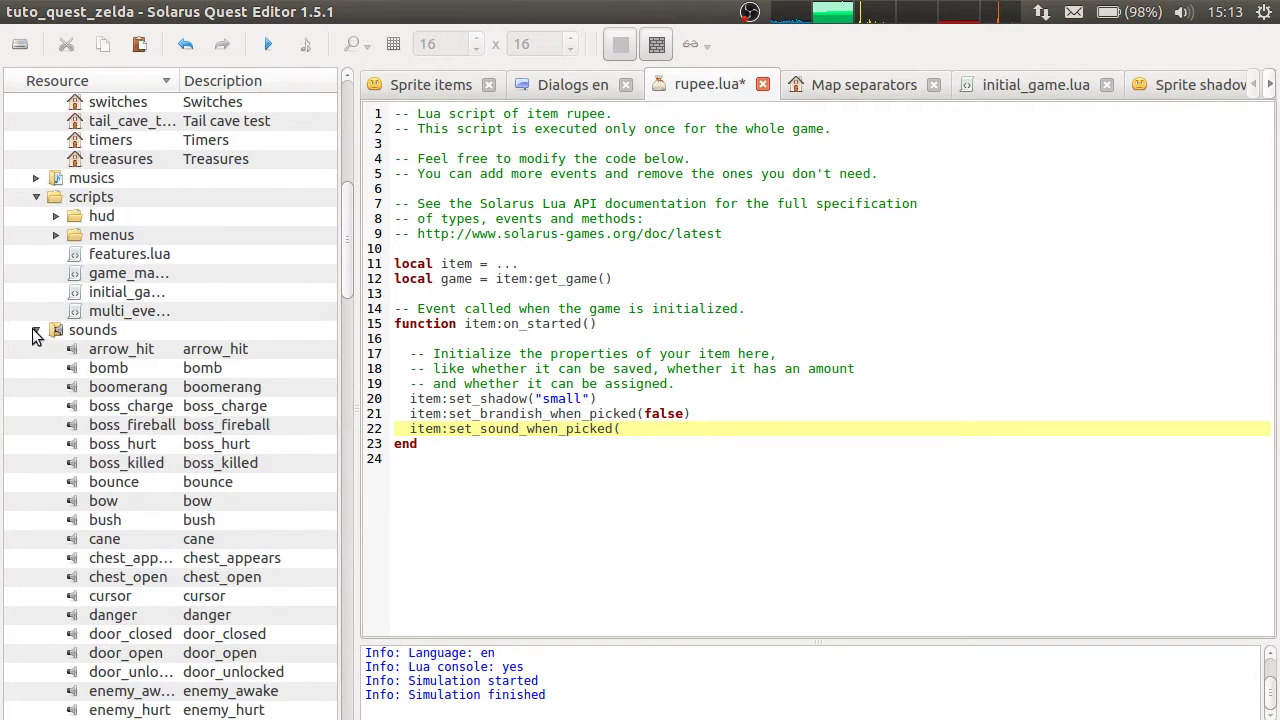
{"action": "scroll", "coordinate": [115, 405], "scroll_direction": "down", "scroll_amount": 14}
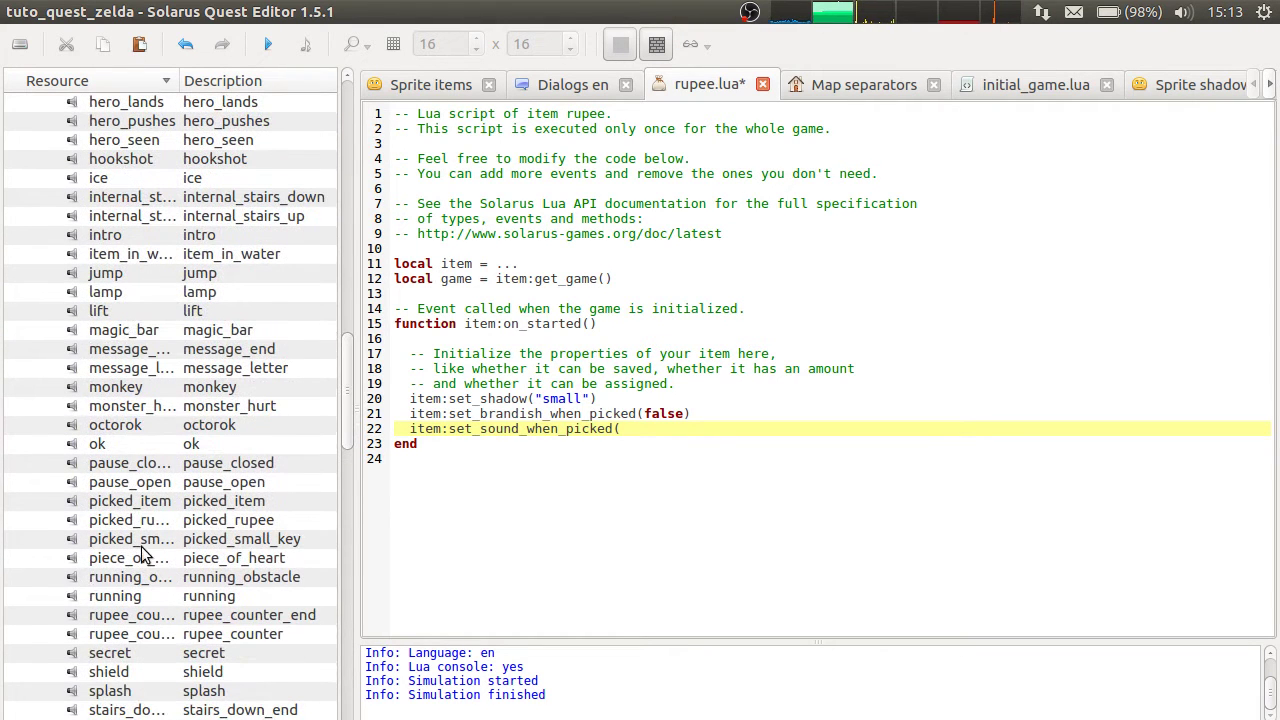
{"action": "left_click", "coordinate": [137, 520]}
{"action": "left_click_drag", "start_coordinate": [180, 86], "coordinate": [238, 90]}
{"action": "left_click", "coordinate": [670, 428]}
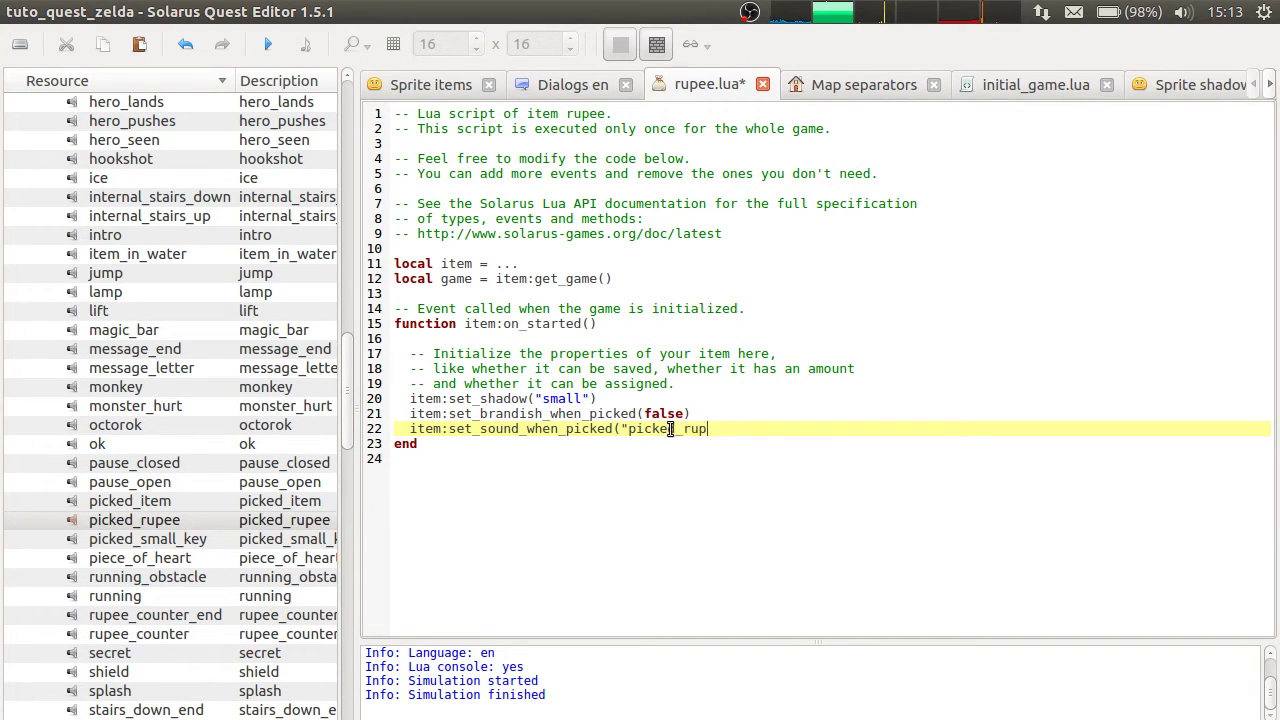
{"action": "type", "text": ")"}
{"action": "key", "text": "ctrl+s"}
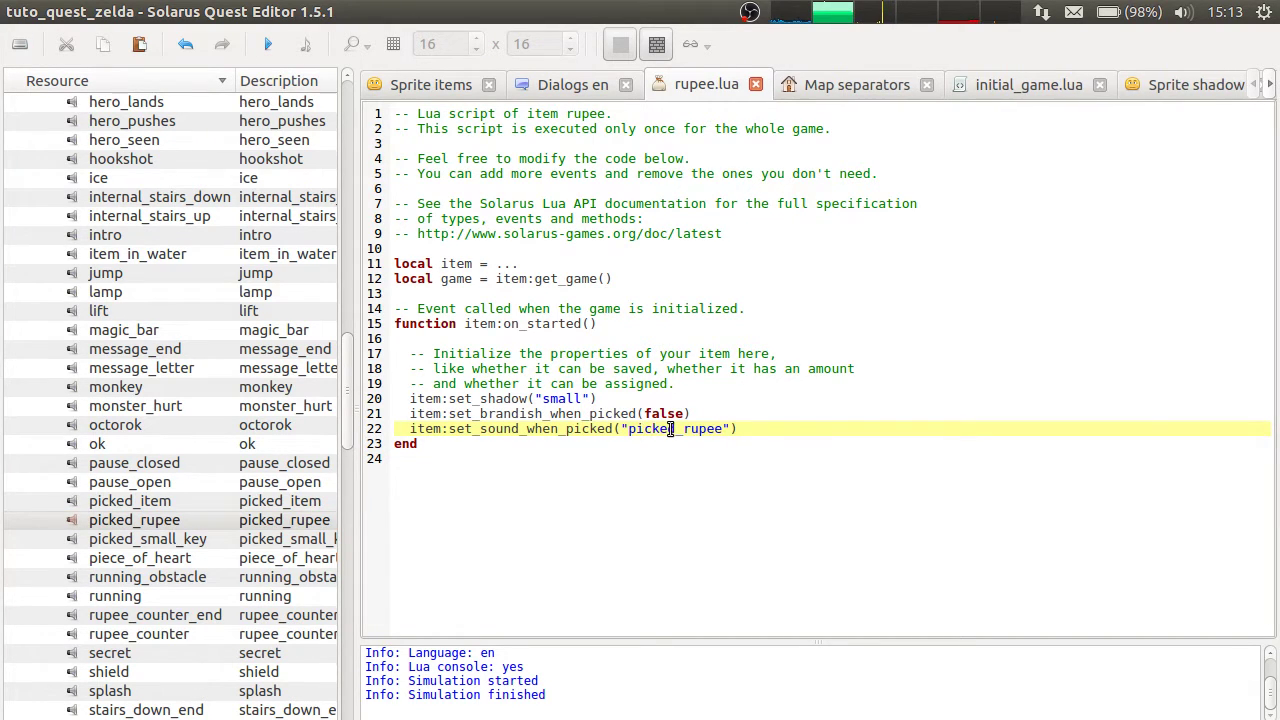
Compare the picked_item and picked_rupee sounds and check the sound name used in the rupee script.
{"action": "left_click", "coordinate": [136, 502]}
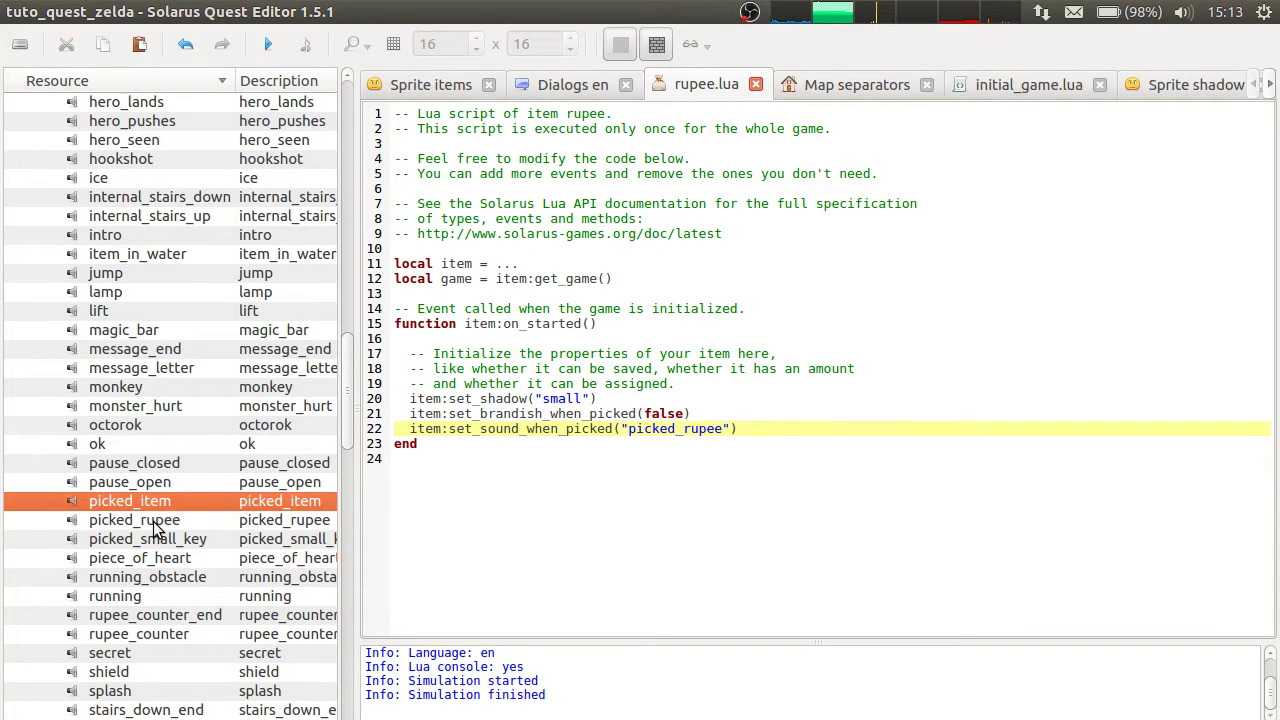
{"action": "left_click", "coordinate": [157, 522]}
{"action": "left_click", "coordinate": [917, 446]}
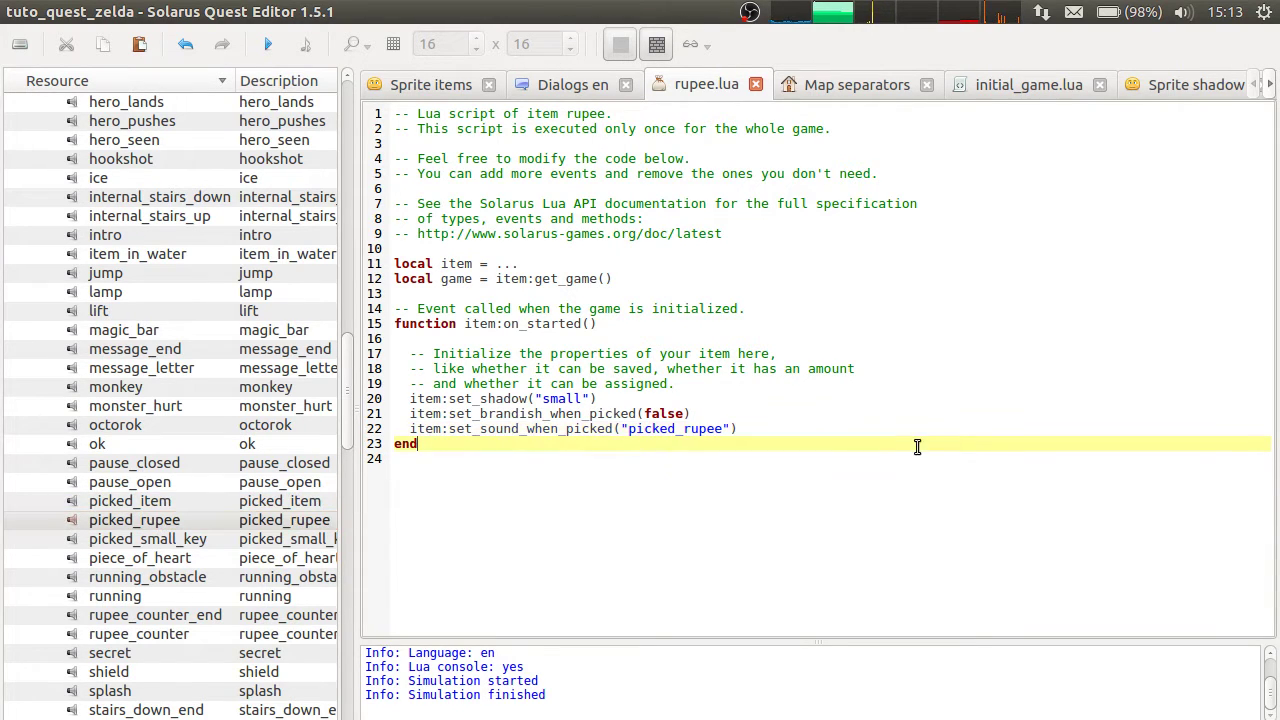
{"action": "left_click", "coordinate": [840, 431]}
{"action": "left_click", "coordinate": [750, 417]}
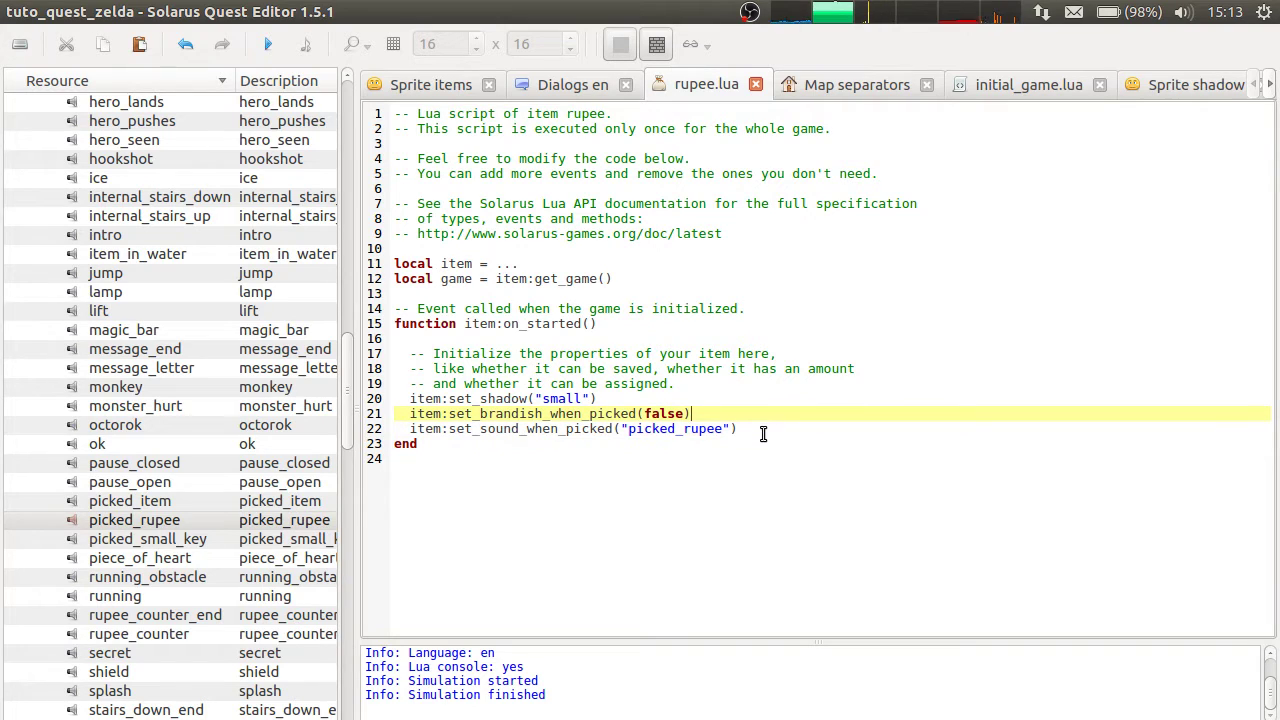
{"action": "double_click", "coordinate": [700, 428]}
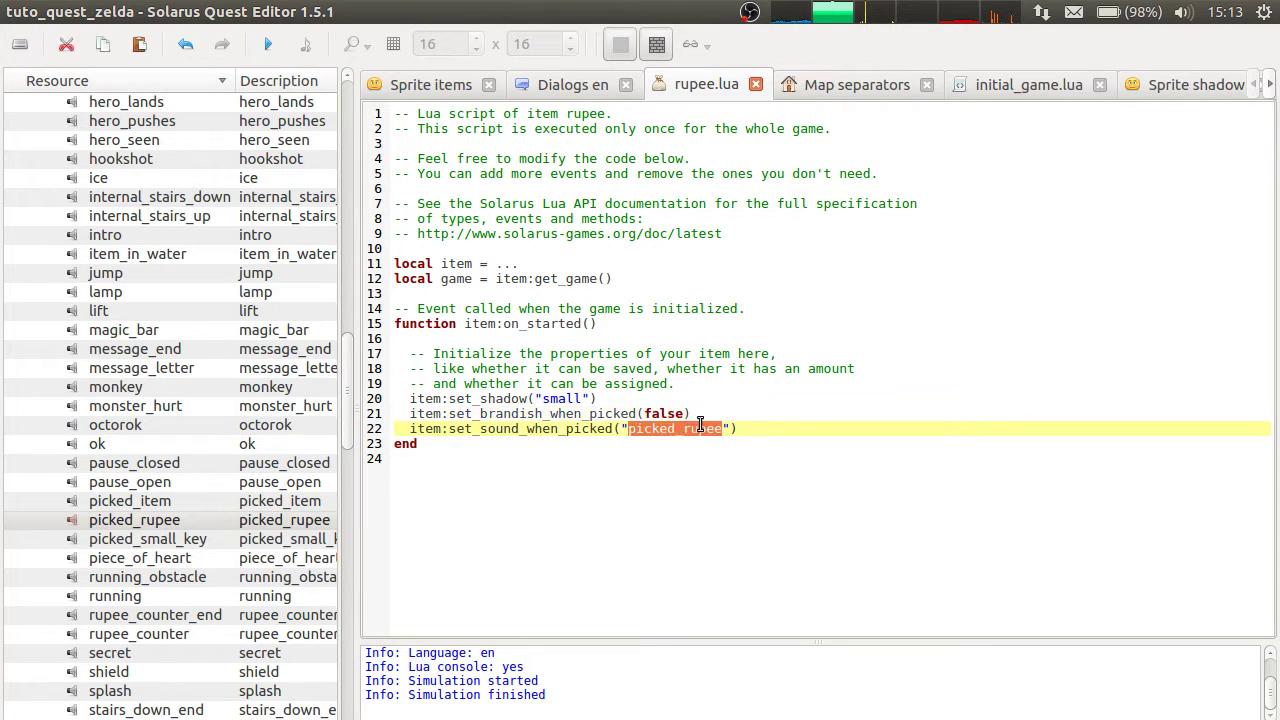
{"action": "left_click", "coordinate": [778, 424]}
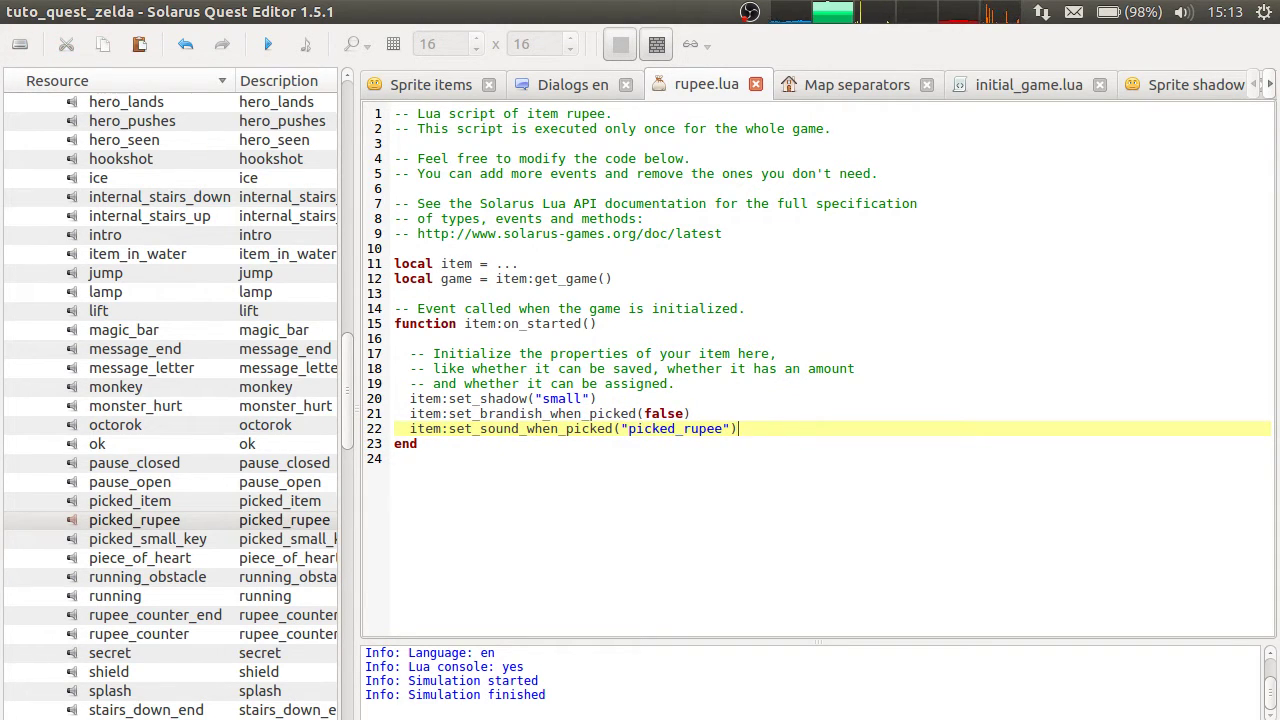
Review the item:set_sound_when_picked reference in Chromium, return to Solarus Quest Editor and check the lower-left pot on the Separators map.
{"action": "key", "text": "F1"}
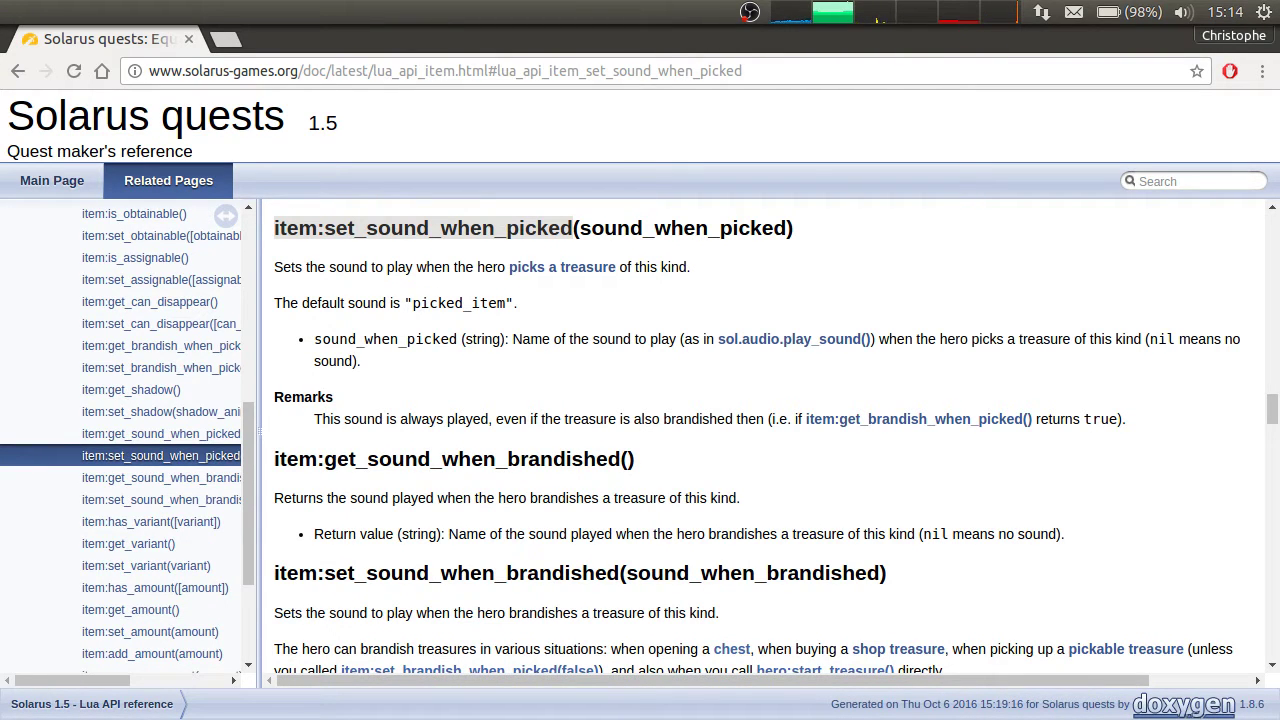
{"action": "key", "text": "alt+Tab"}
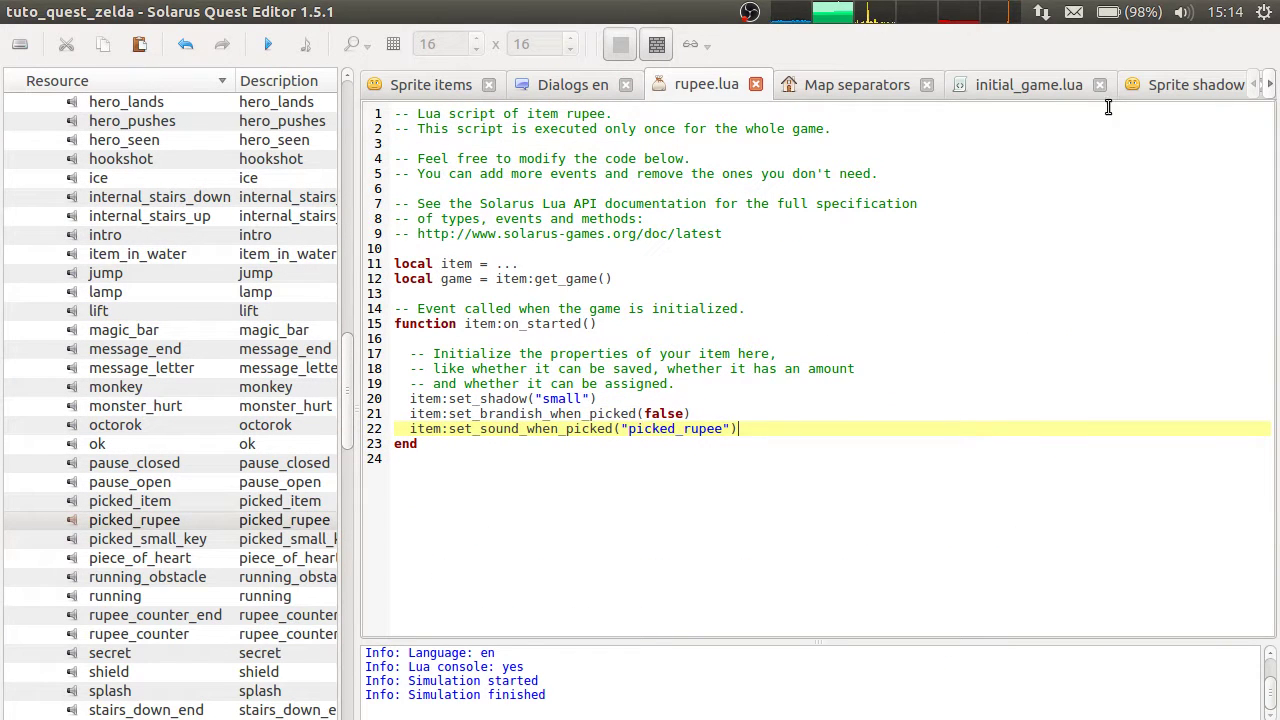
{"action": "left_click", "coordinate": [898, 85]}
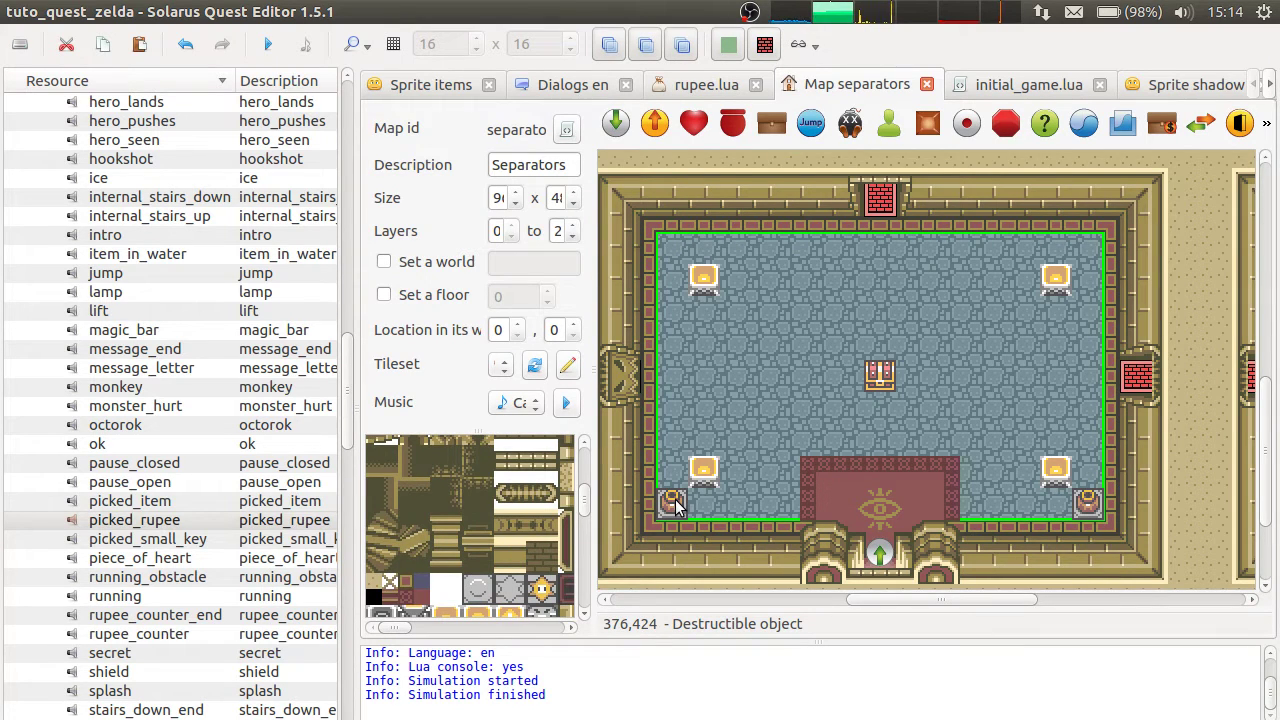
{"action": "left_click", "coordinate": [675, 505]}
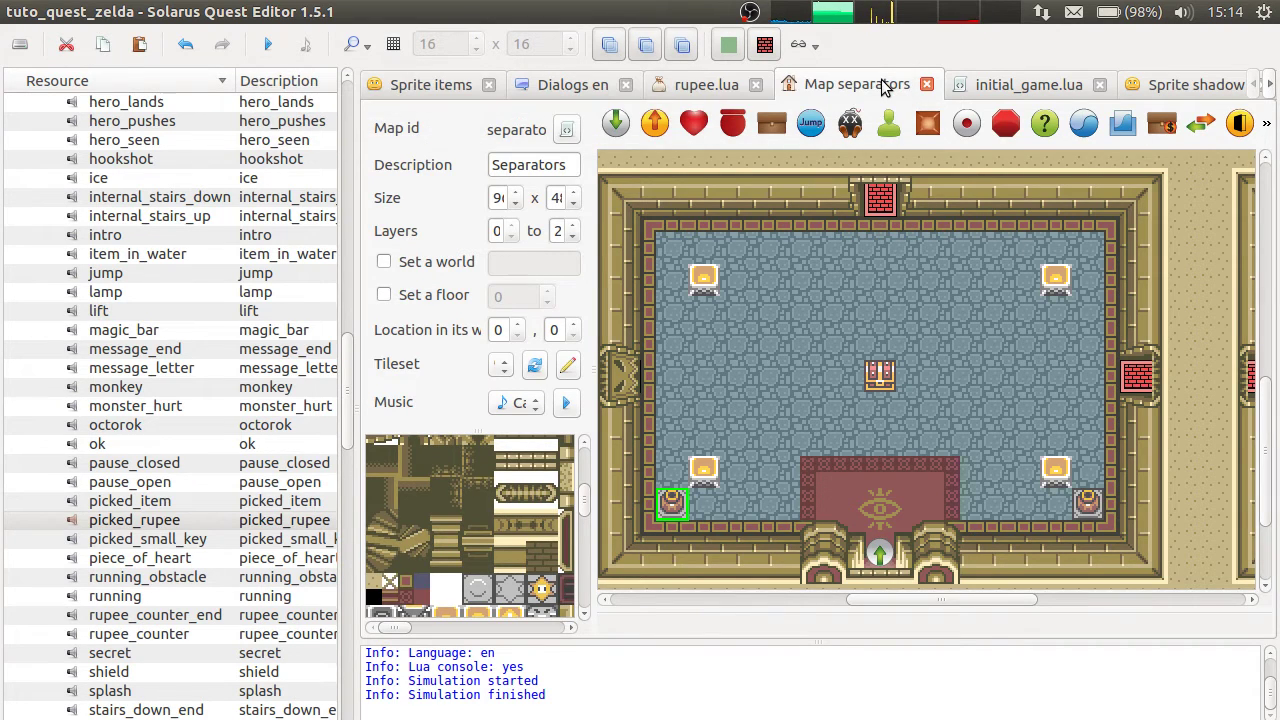
Add a new line below set_sound_when_picked in the rupee script and find item:set_can_disappear in the API reference in Chromium.
{"action": "key", "text": "ctrl+Page_Up"}
{"action": "left_click", "coordinate": [777, 472]}
{"action": "left_click", "coordinate": [776, 432]}
{"action": "key", "text": "Return"}
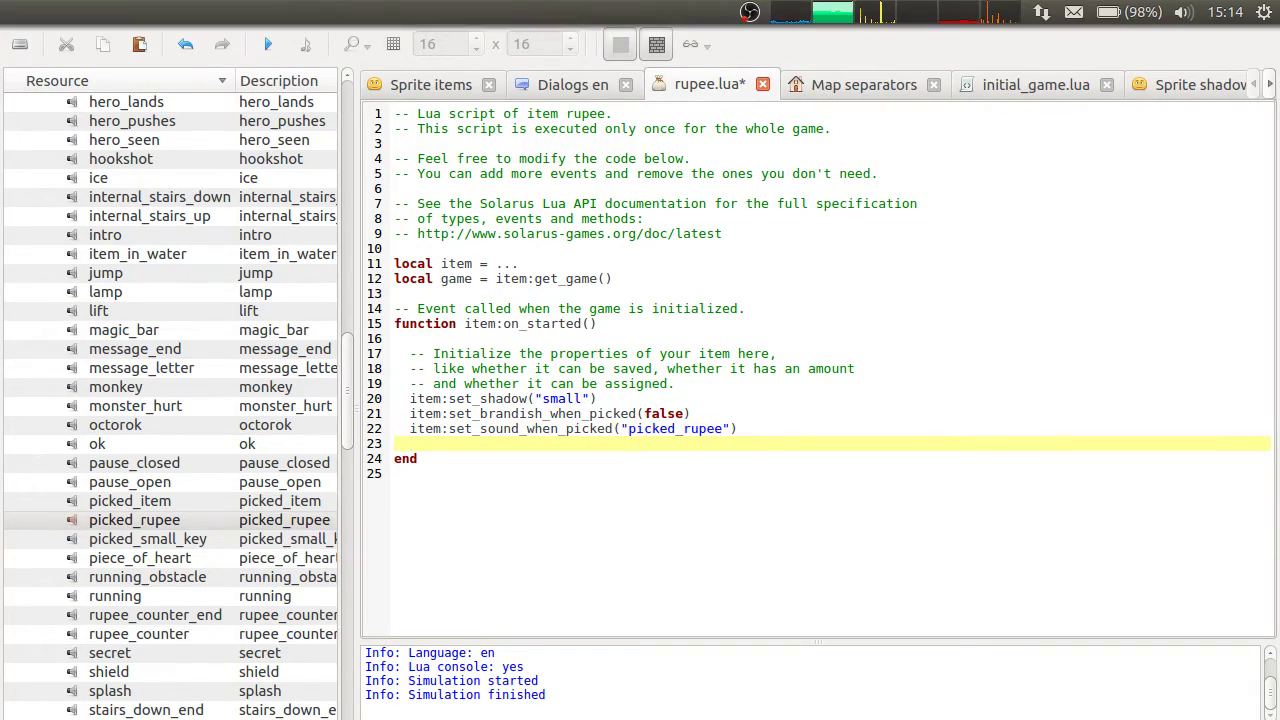
{"action": "key", "text": "alt+Tab"}
{"action": "scroll", "coordinate": [1275, 262], "scroll_direction": "up", "scroll_amount": 10}
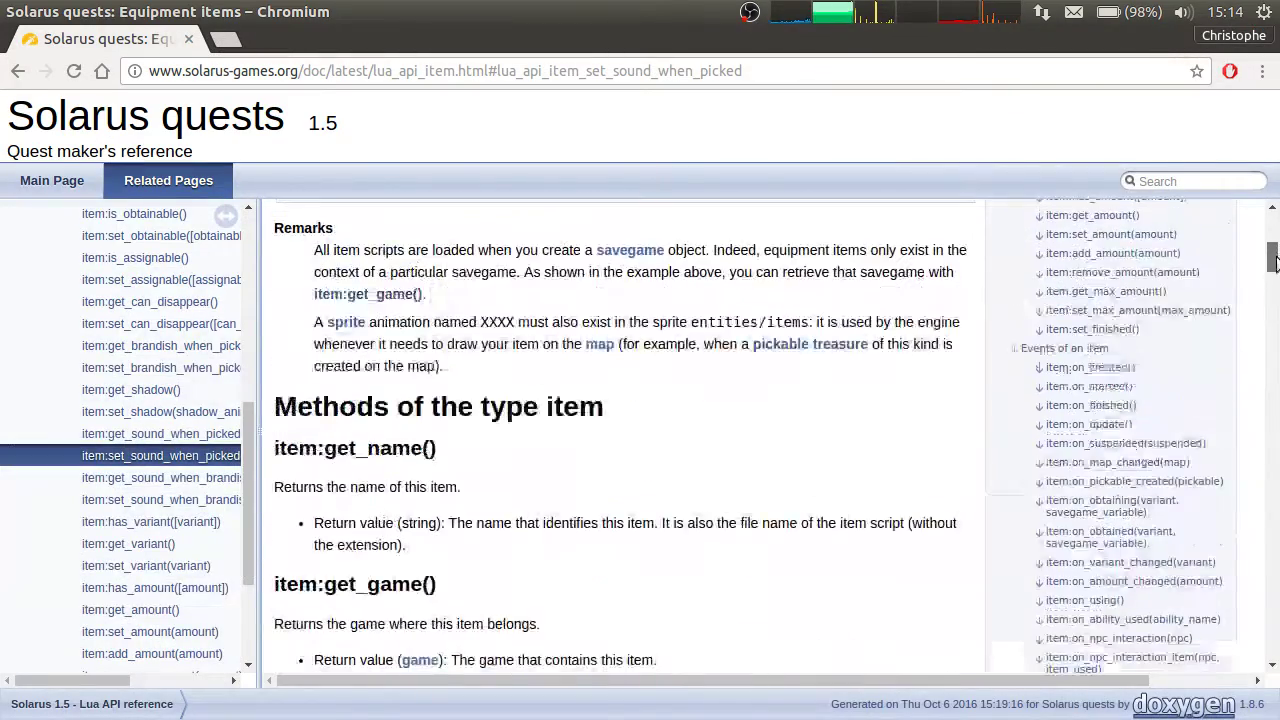
{"action": "scroll", "coordinate": [1275, 262], "scroll_direction": "up", "scroll_amount": 5}
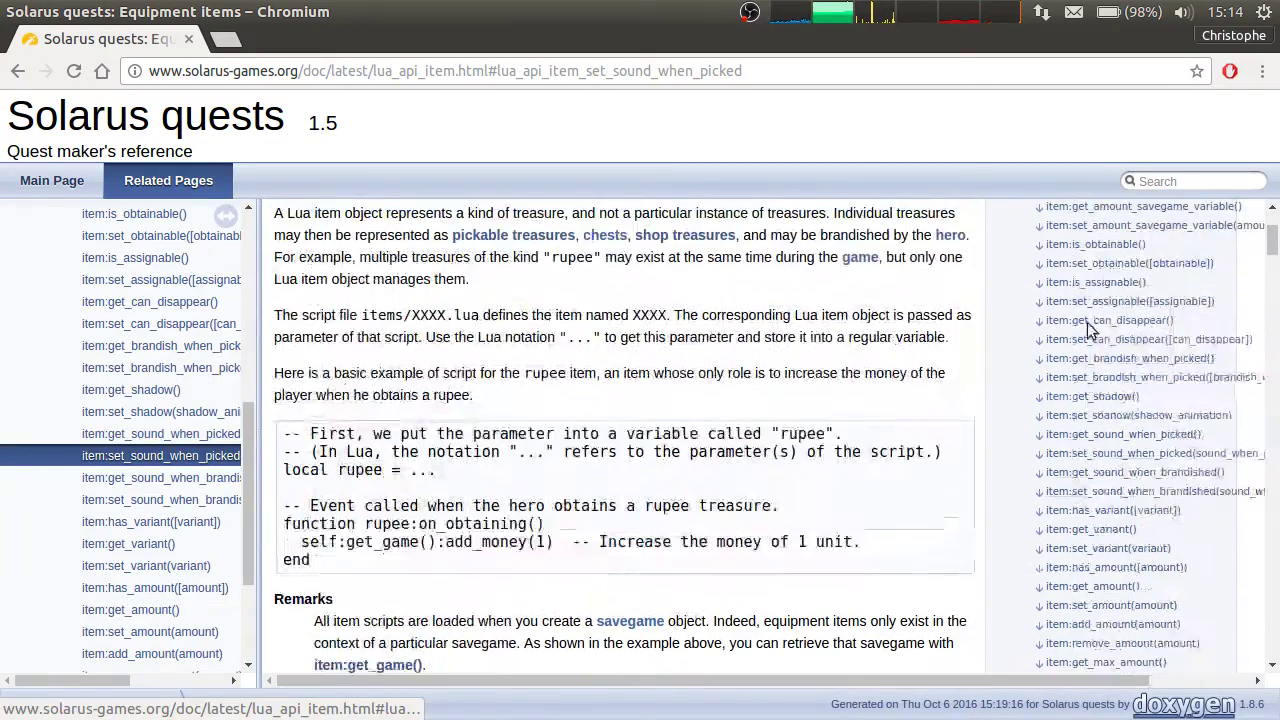
{"action": "left_click", "coordinate": [1122, 339]}
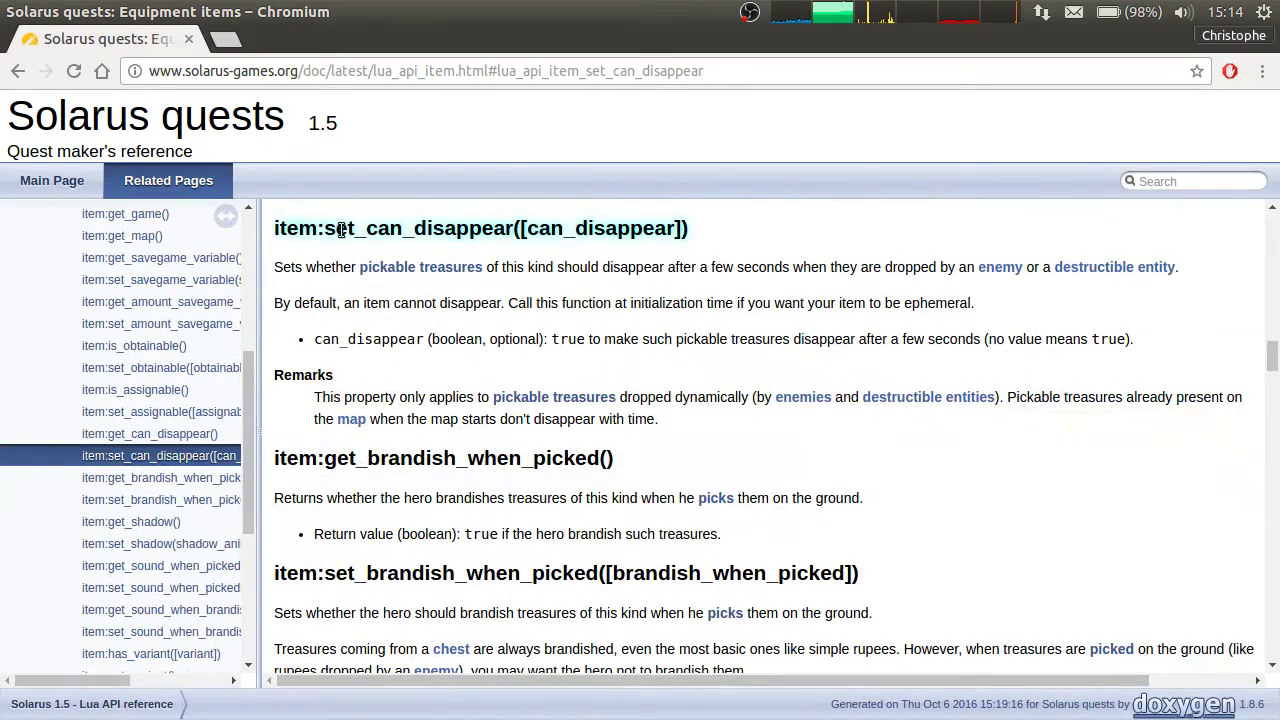
{"action": "double_click", "coordinate": [341, 229]}
Add item:set_can_disappear(true) on the new line of the rupee script in Solarus Quest Editor and save the script.
{"action": "key", "text": "alt+Tab"}
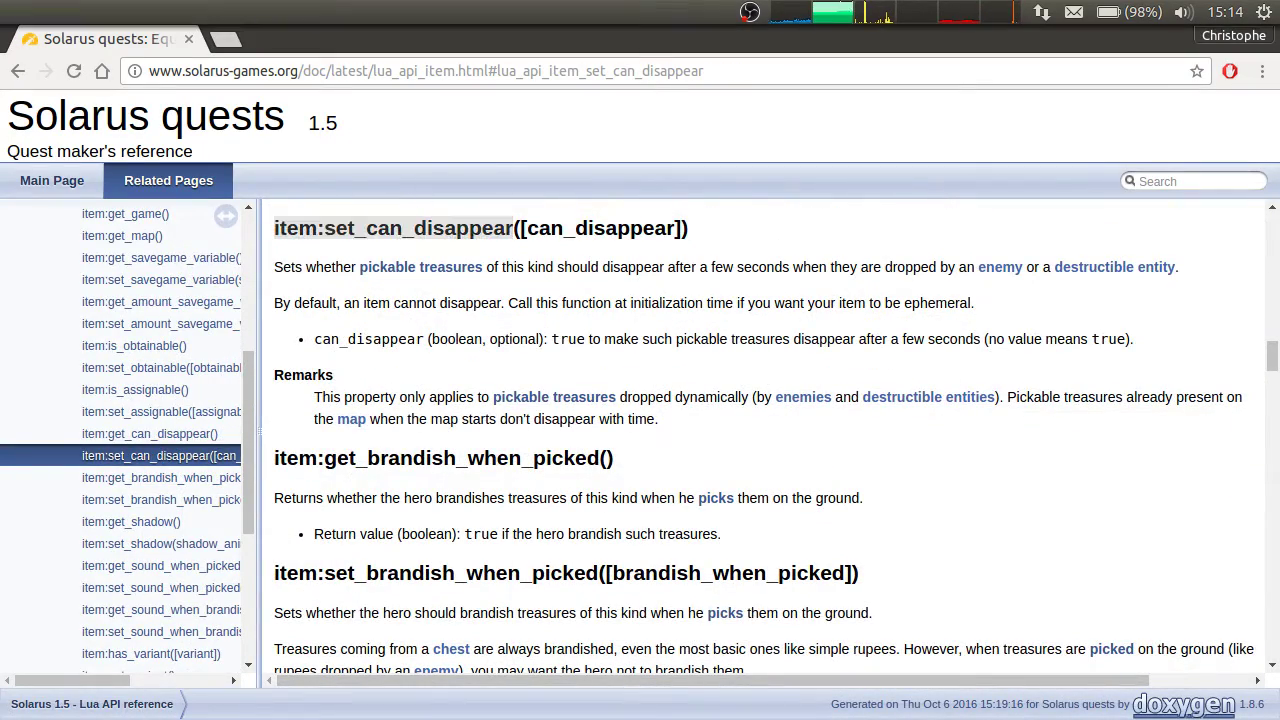
{"action": "type", "text": "can_disappear"}
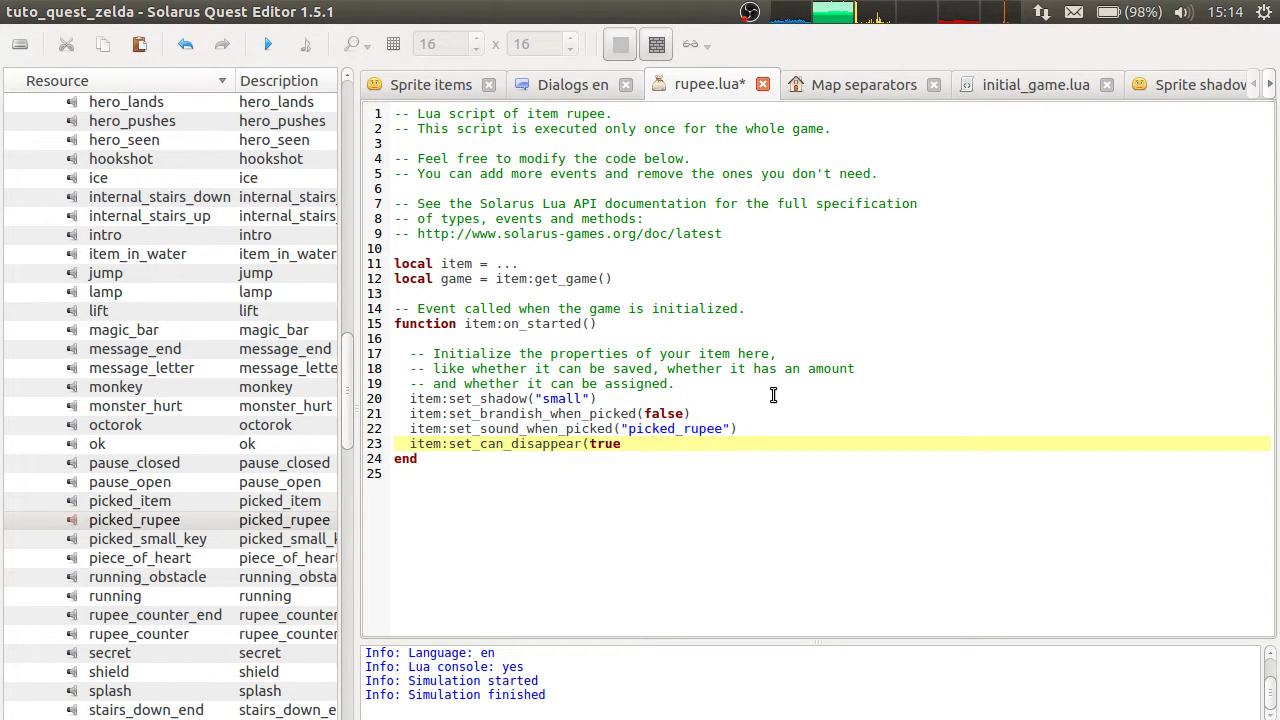
{"action": "key", "text": "ctrl+s"}
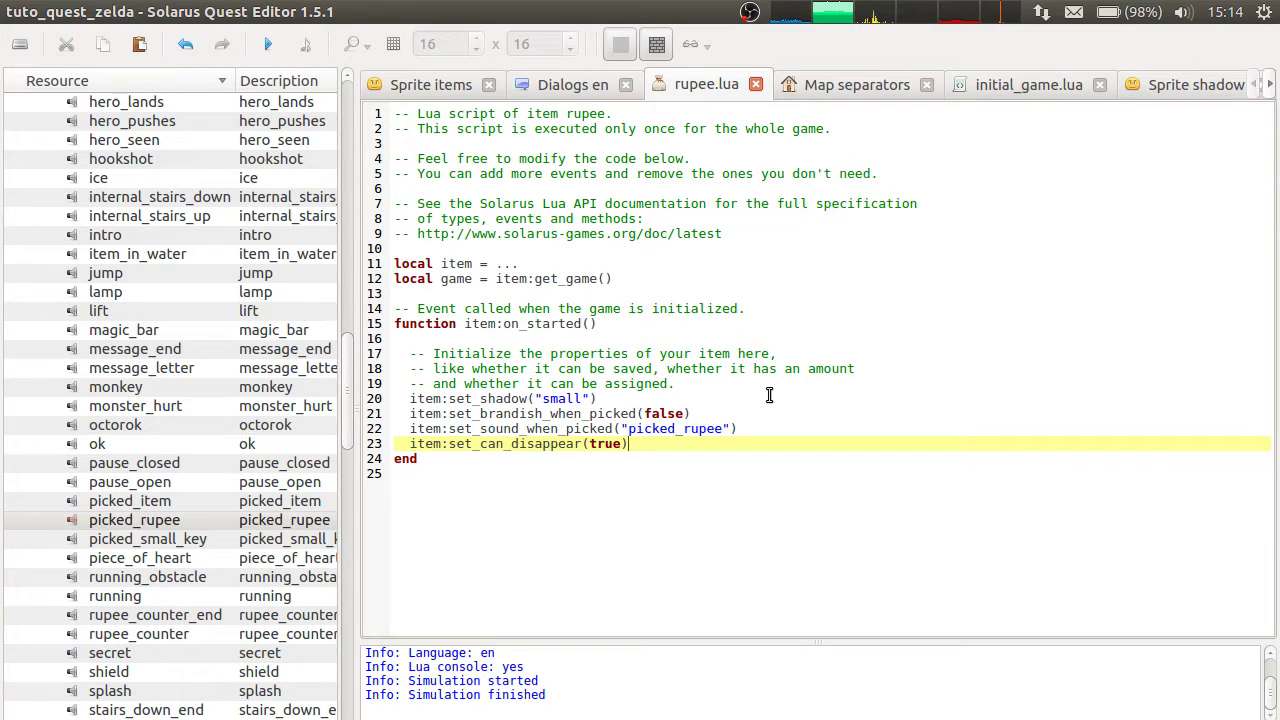
Run the quest and lift and throw the pots in both lower corners to test the rupees hidden under them.
{"action": "left_click", "coordinate": [570, 430]}
{"action": "left_click", "coordinate": [268, 44]}
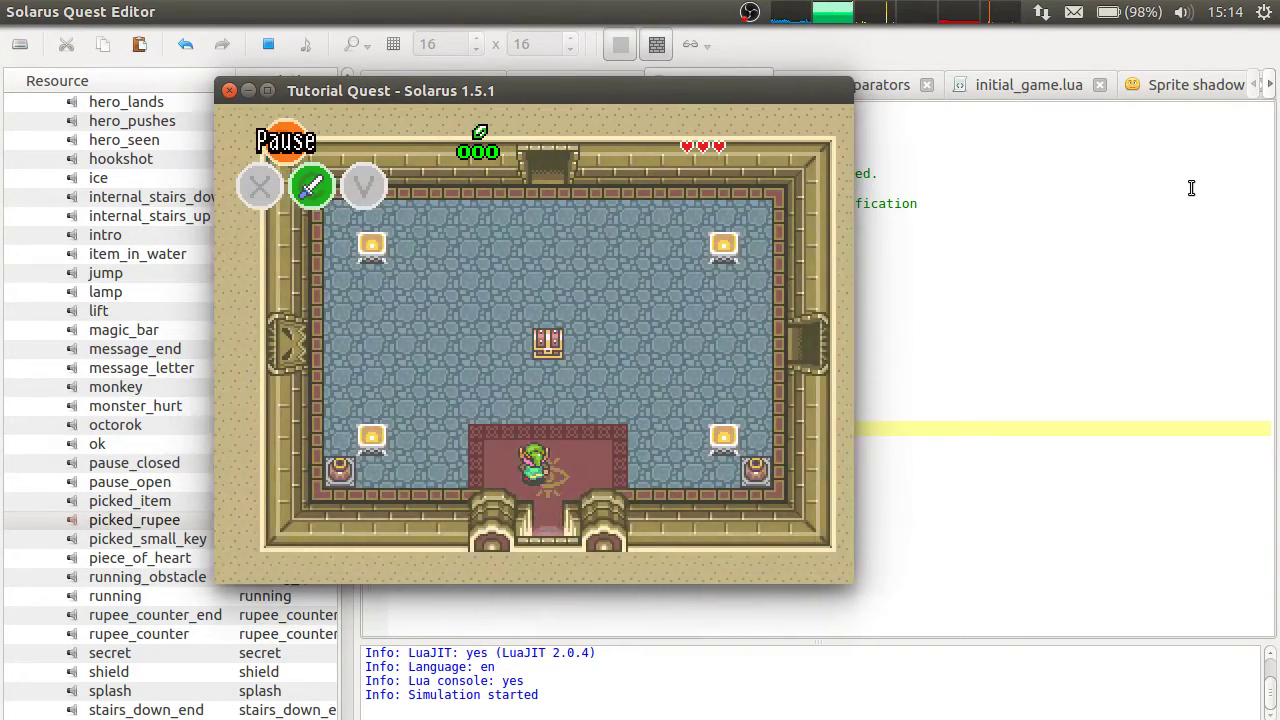
{"action": "key", "text": "Left"}
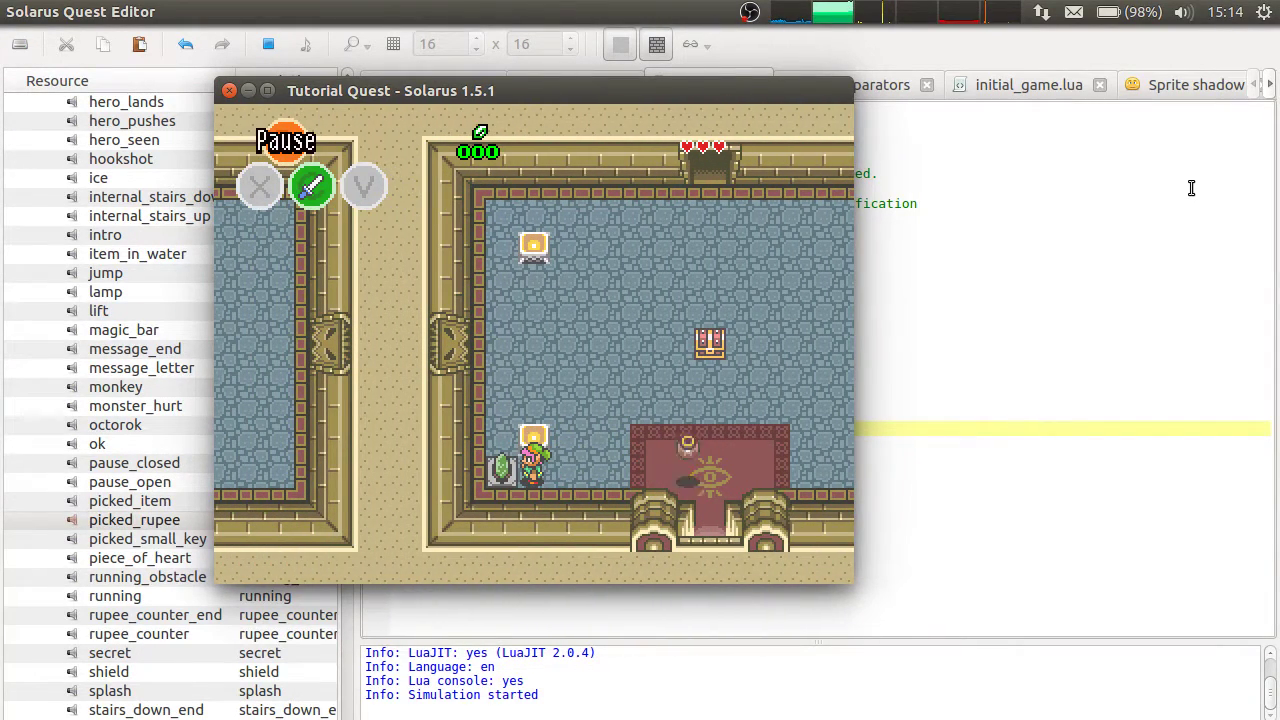
{"action": "key", "text": "Right"}
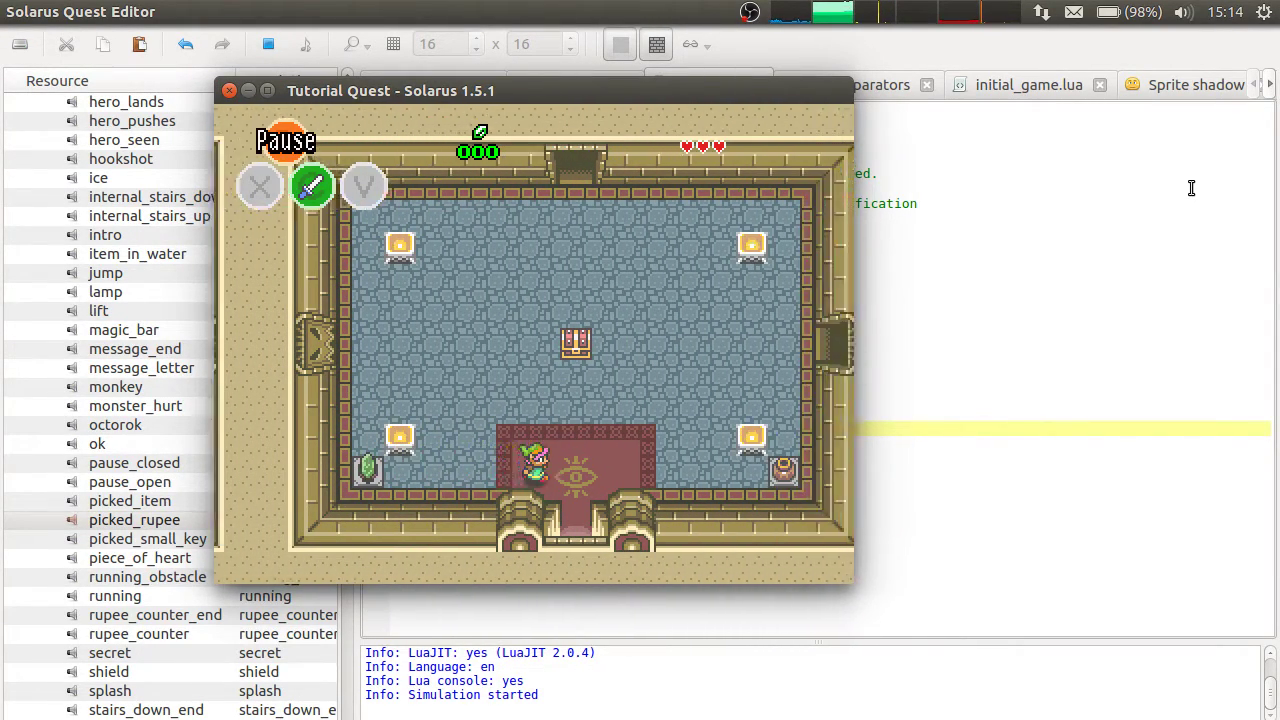
{"action": "key", "text": "Right"}
{"action": "key", "text": "space"}
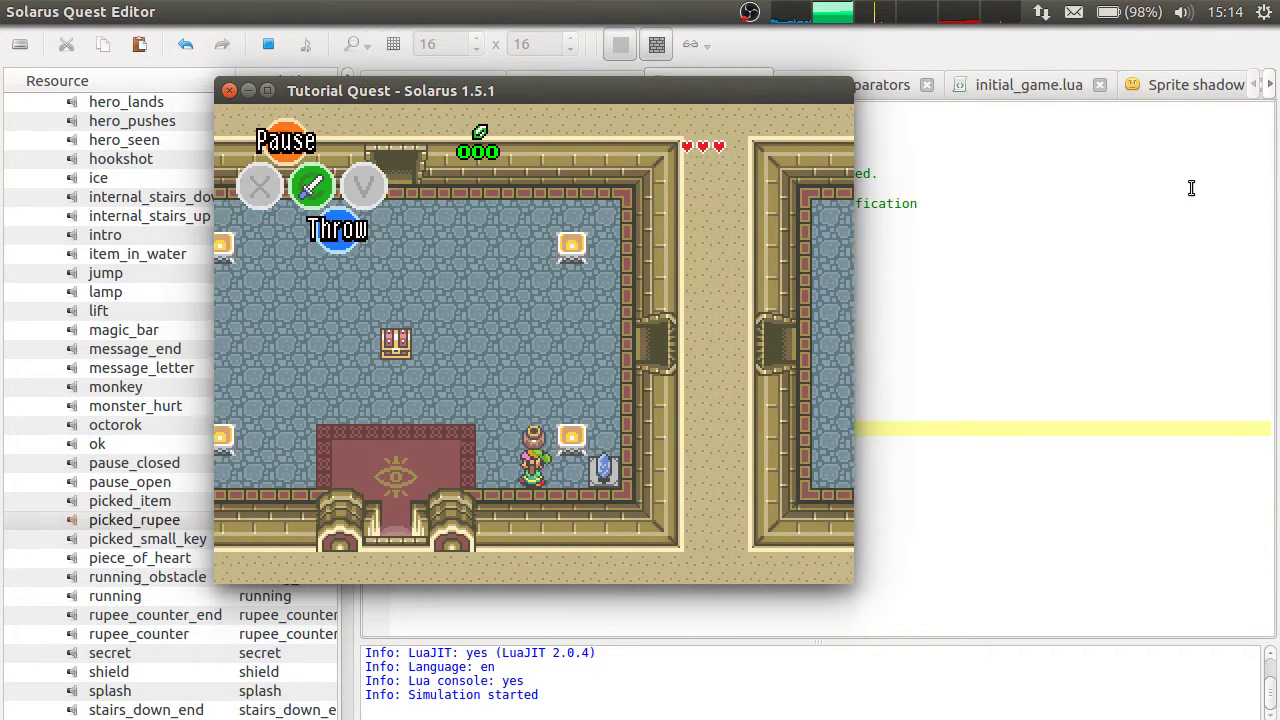
{"action": "key", "text": "space"}
{"action": "key", "text": "Left"}
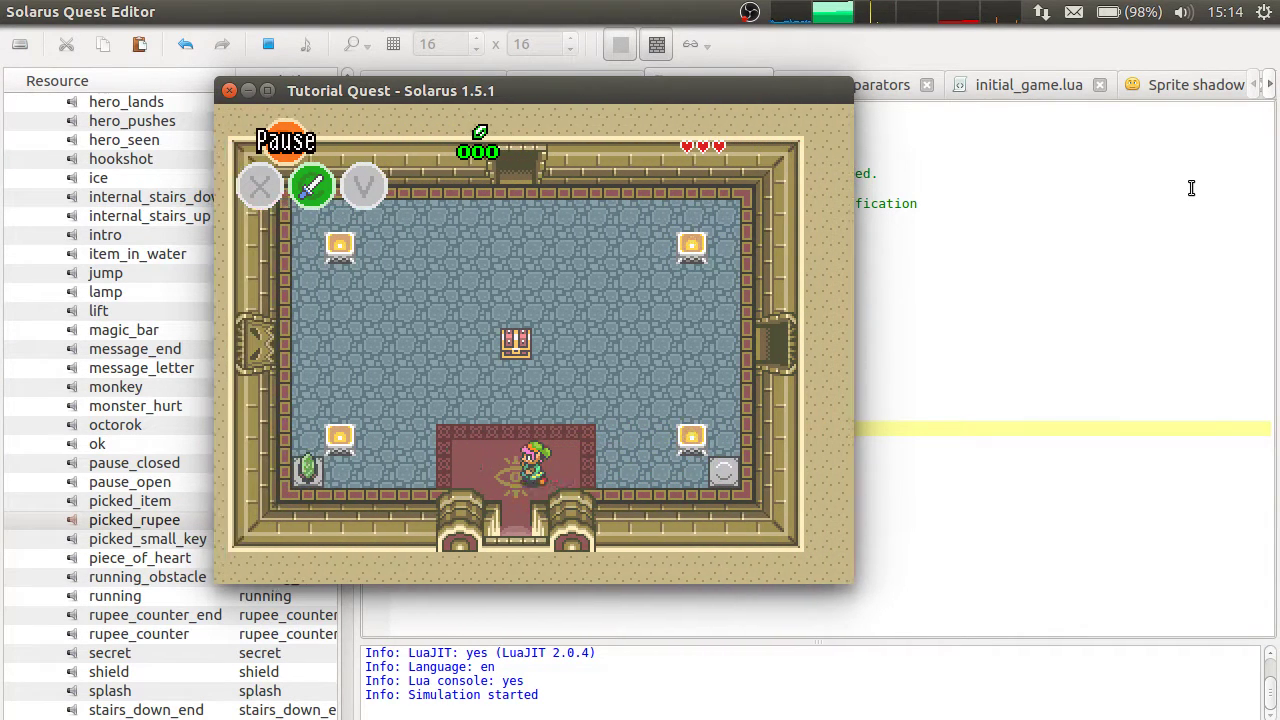
{"action": "key", "text": "Left"}
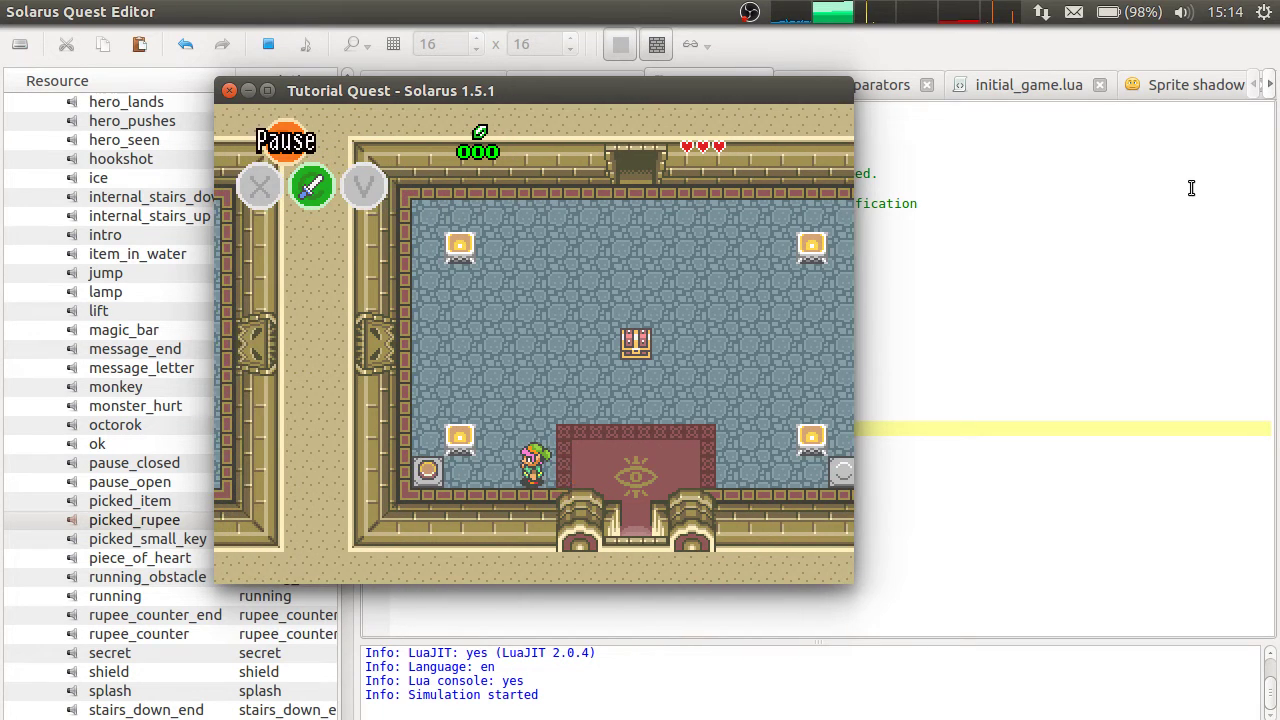
{"action": "key", "text": "Left"}
{"action": "key", "text": "Right"}
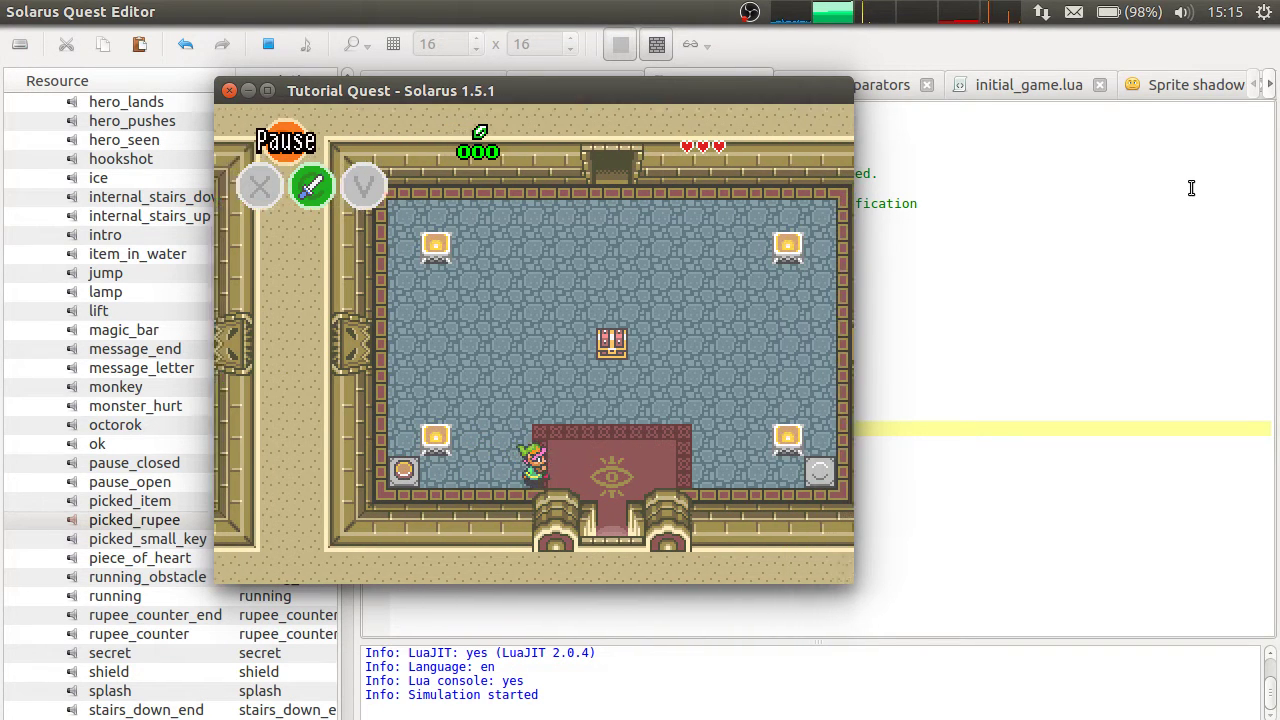
Open the chest in the middle of the room, dismiss its treasure dialog and close the game.
{"action": "key", "text": "Right"}
{"action": "key", "text": "Up"}
{"action": "key", "text": "space"}
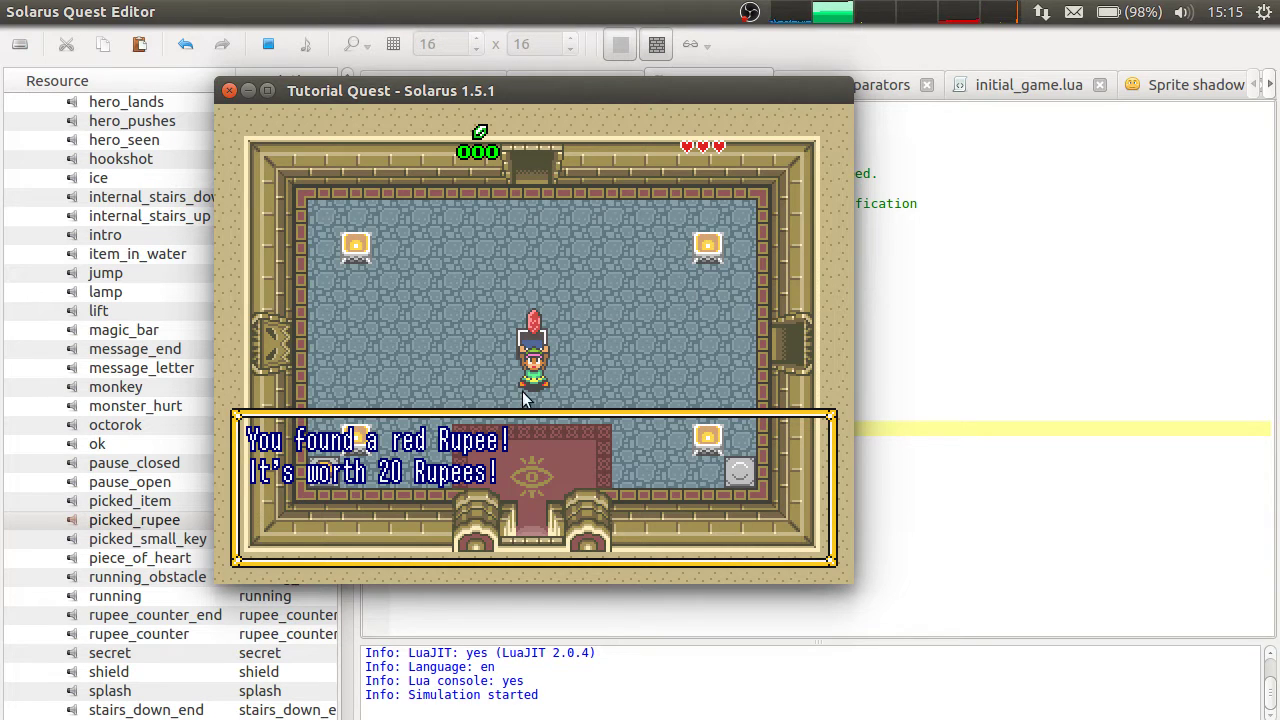
{"action": "key", "text": "space"}
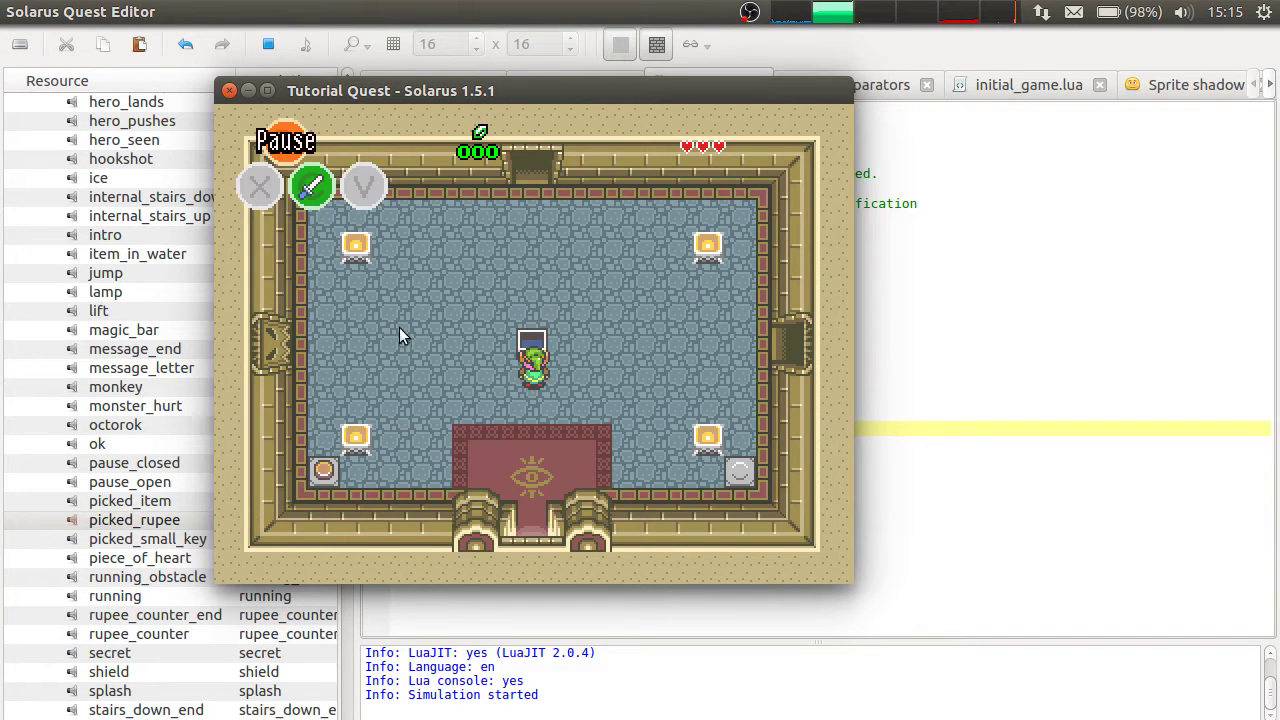
{"action": "left_click", "coordinate": [229, 90]}
Start a function item: declaration below the on_started function in the rupee script.
{"action": "left_click", "coordinate": [638, 467]}
{"action": "left_click", "coordinate": [645, 446]}
{"action": "left_click", "coordinate": [602, 528]}
{"action": "key", "text": "Return"}
{"action": "type", "text": "function item:"}
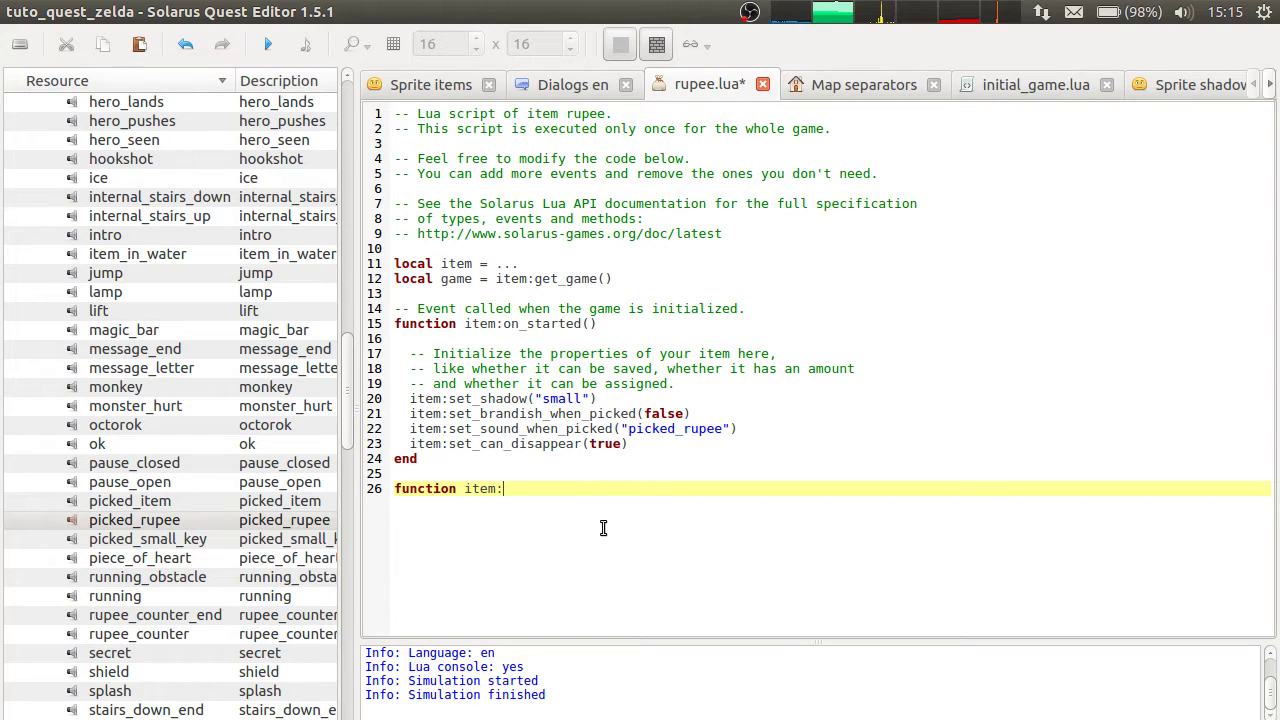
Switch to the API reference in Chromium and find the list of item events.
{"action": "key", "text": "alt+Tab"}
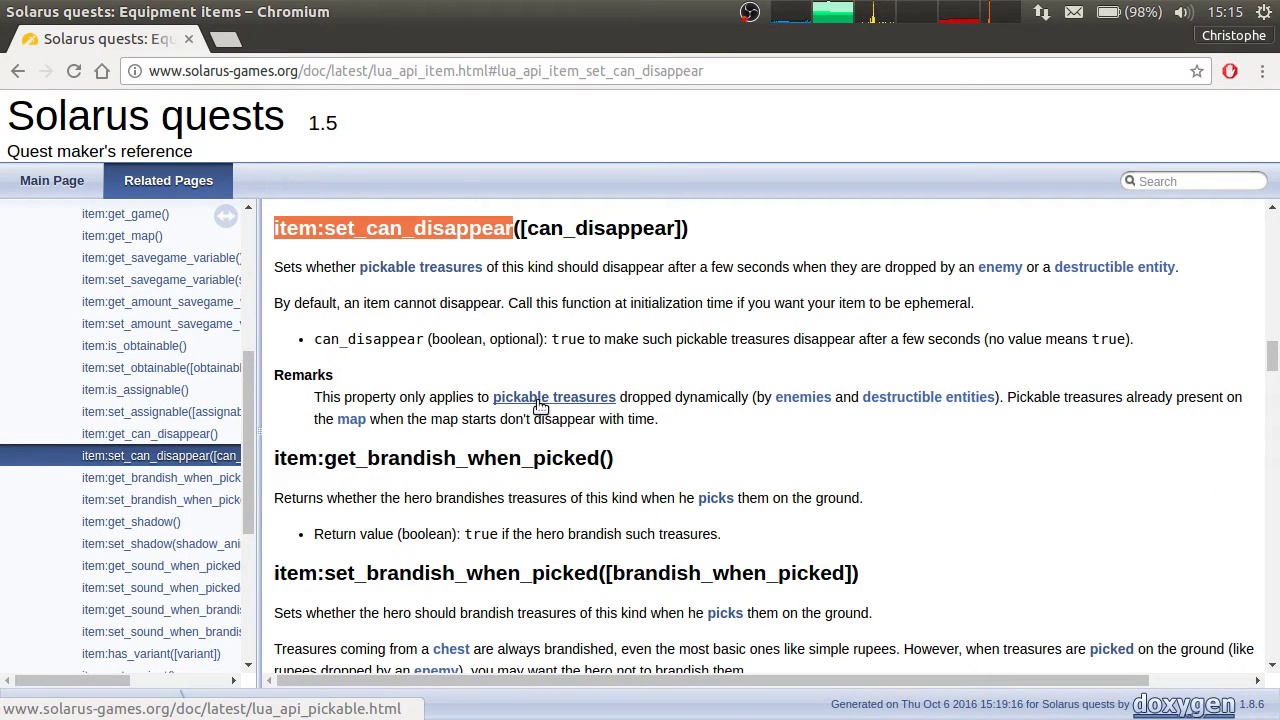
{"action": "scroll", "coordinate": [1276, 326], "scroll_direction": "up", "scroll_amount": 15}
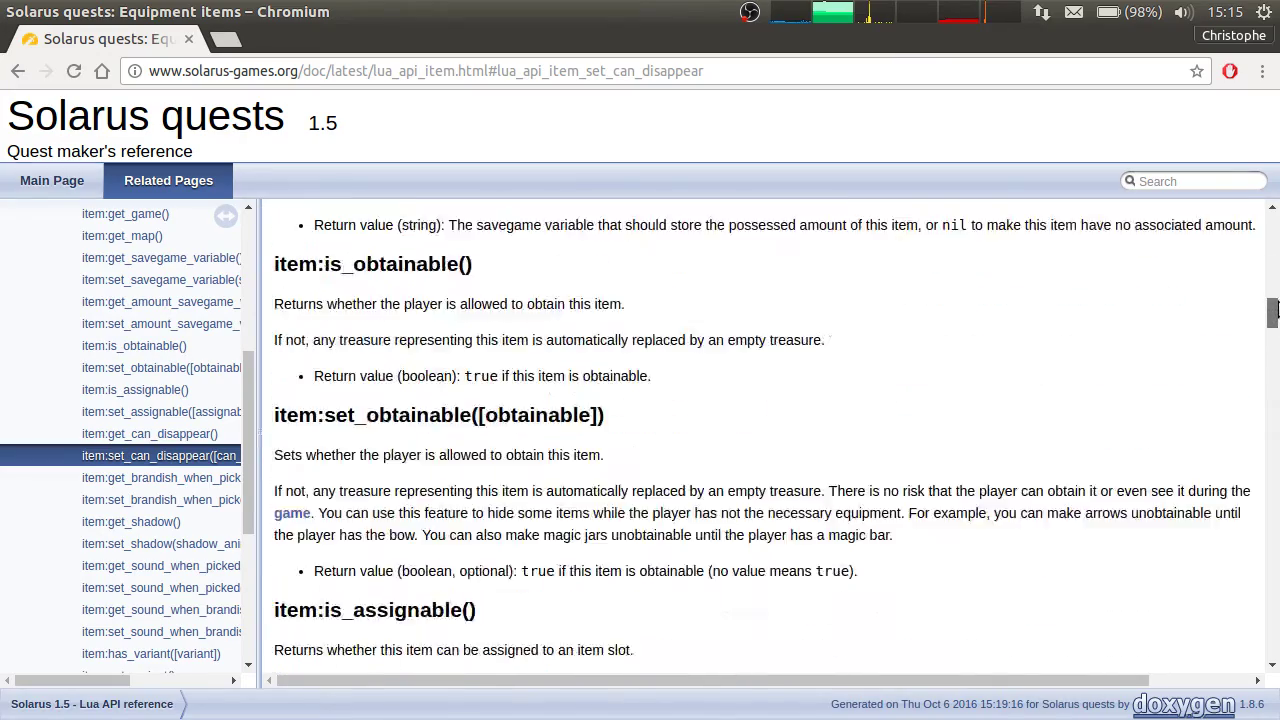
{"action": "scroll", "coordinate": [1190, 450], "scroll_direction": "up", "scroll_amount": 4}
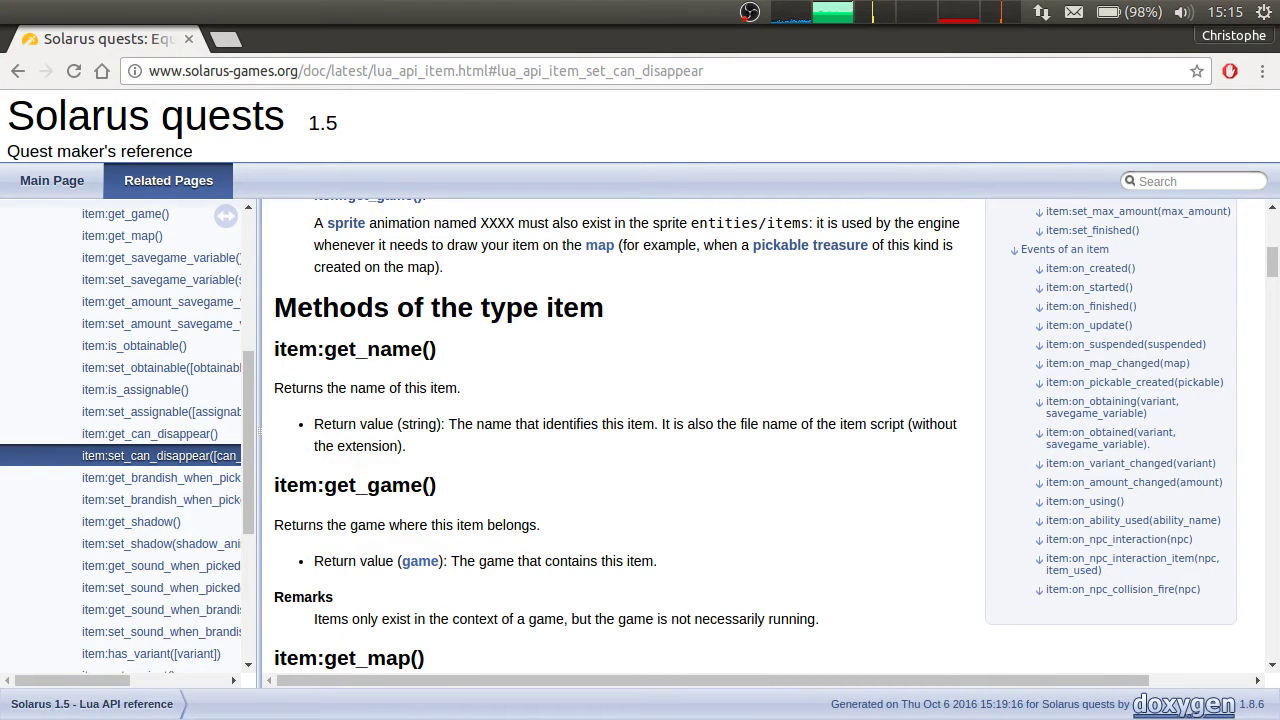
Return to Solarus Quest Editor, remove the incomplete function item: line from the rupee script and save it.
{"action": "key", "text": "alt+Tab"}
{"action": "triple_click", "coordinate": [505, 488]}
{"action": "key", "text": "BackSpace"}
{"action": "key", "text": "BackSpace"}
{"action": "key", "text": "ctrl+s"}
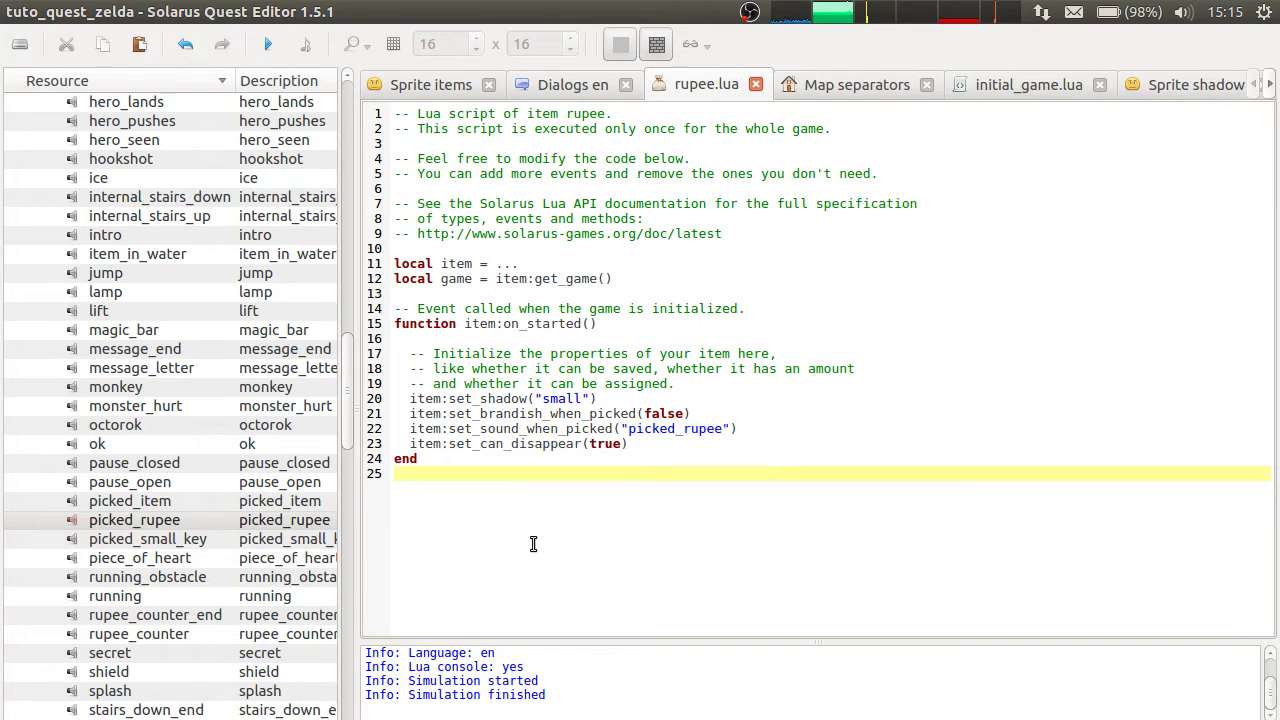
Run the quest again, open the chest to test the brandished rupee and close the game.
{"action": "left_click", "coordinate": [276, 53]}
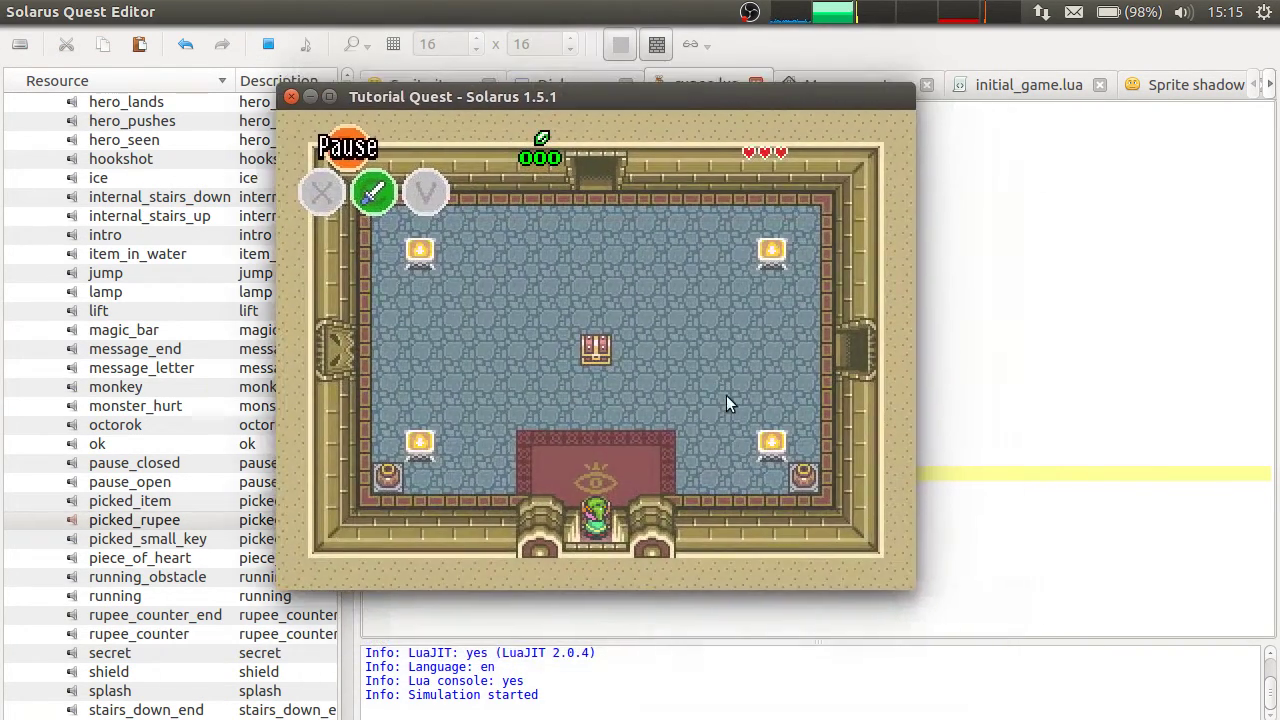
{"action": "key", "text": "Up"}
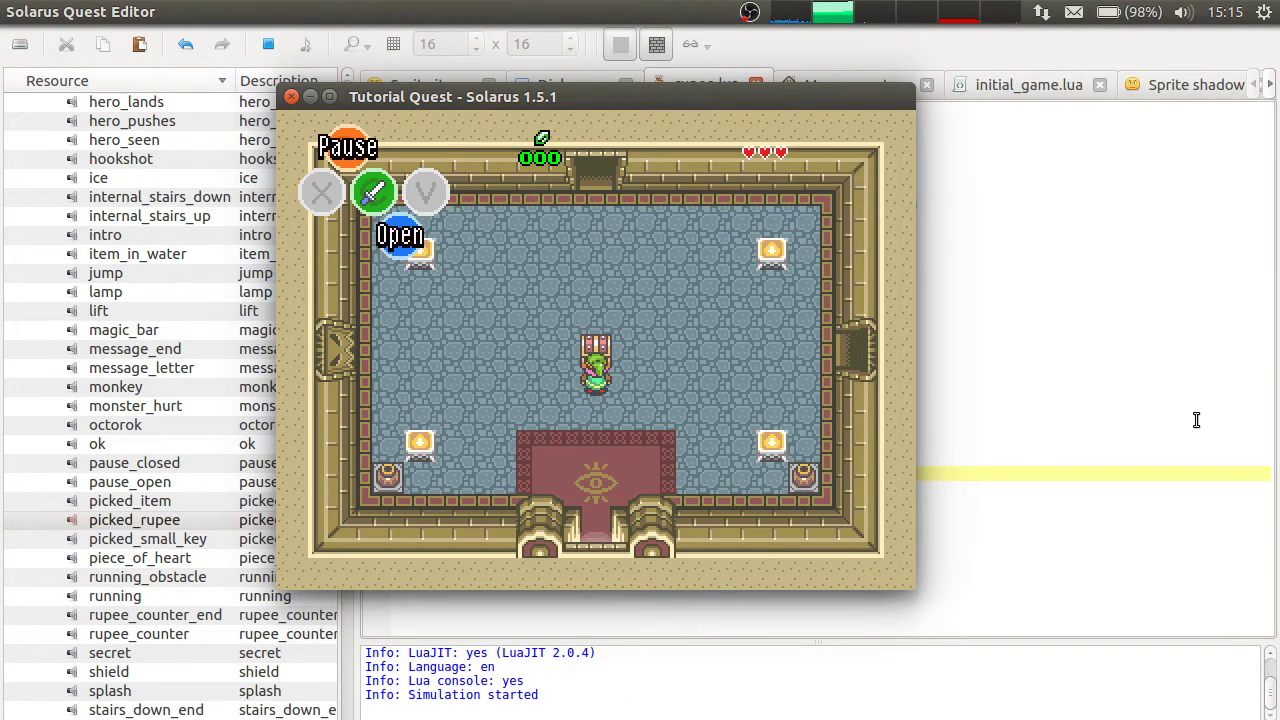
{"action": "key", "text": "Down"}
{"action": "key", "text": "Up"}
{"action": "key", "text": "space"}
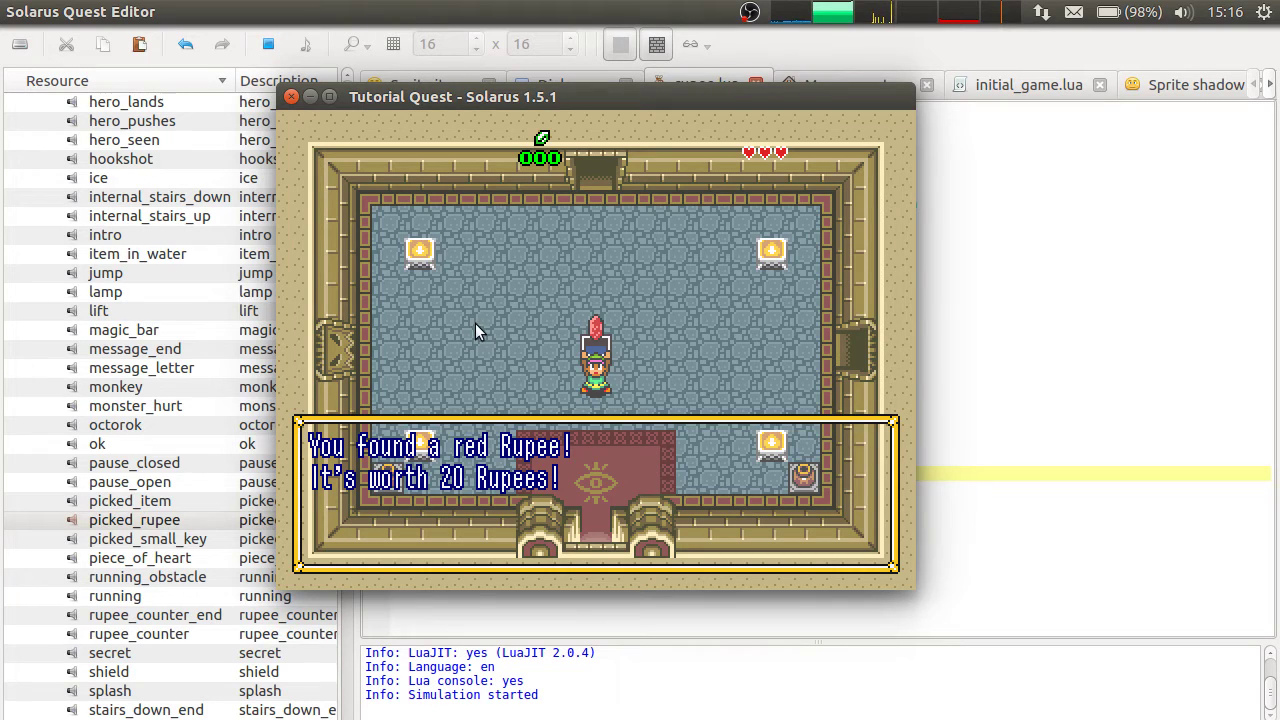
{"action": "key", "text": "space"}
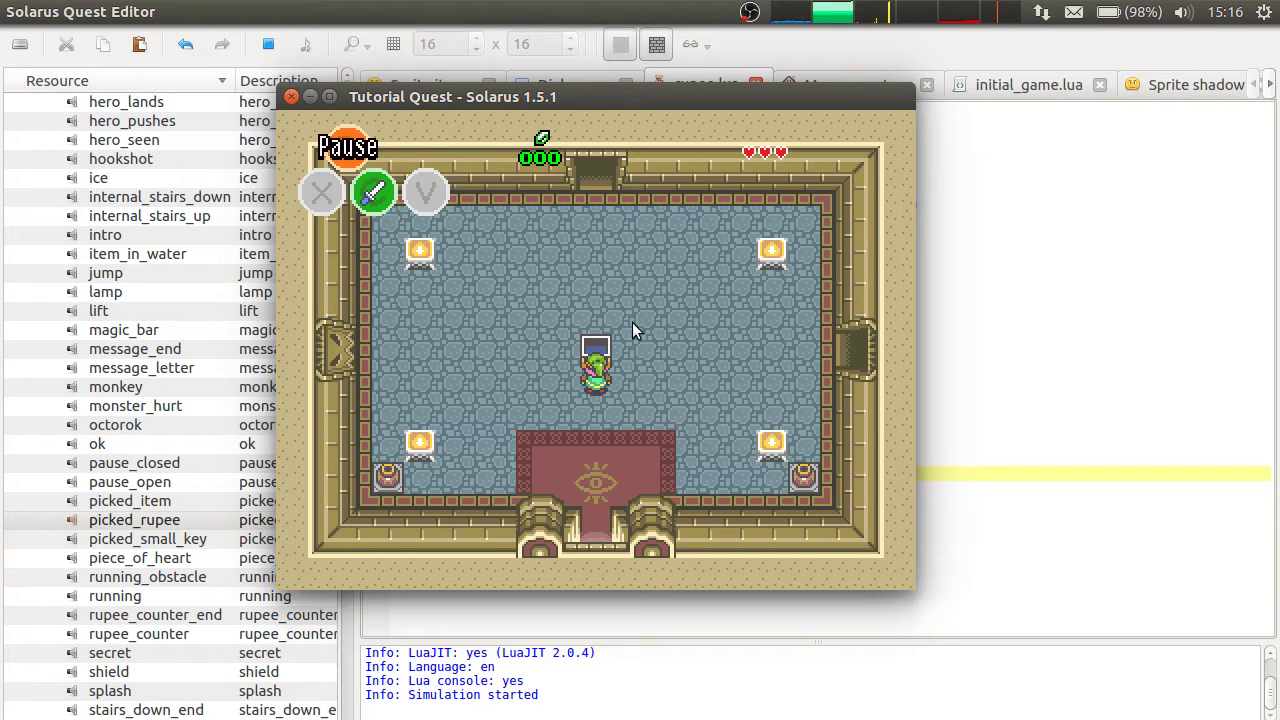
{"action": "left_click", "coordinate": [291, 96]}
Start a function item:on_obtaining( declaration below the on_started function in the rupee script.
{"action": "left_click_drag", "start_coordinate": [349, 395], "coordinate": [349, 150]}
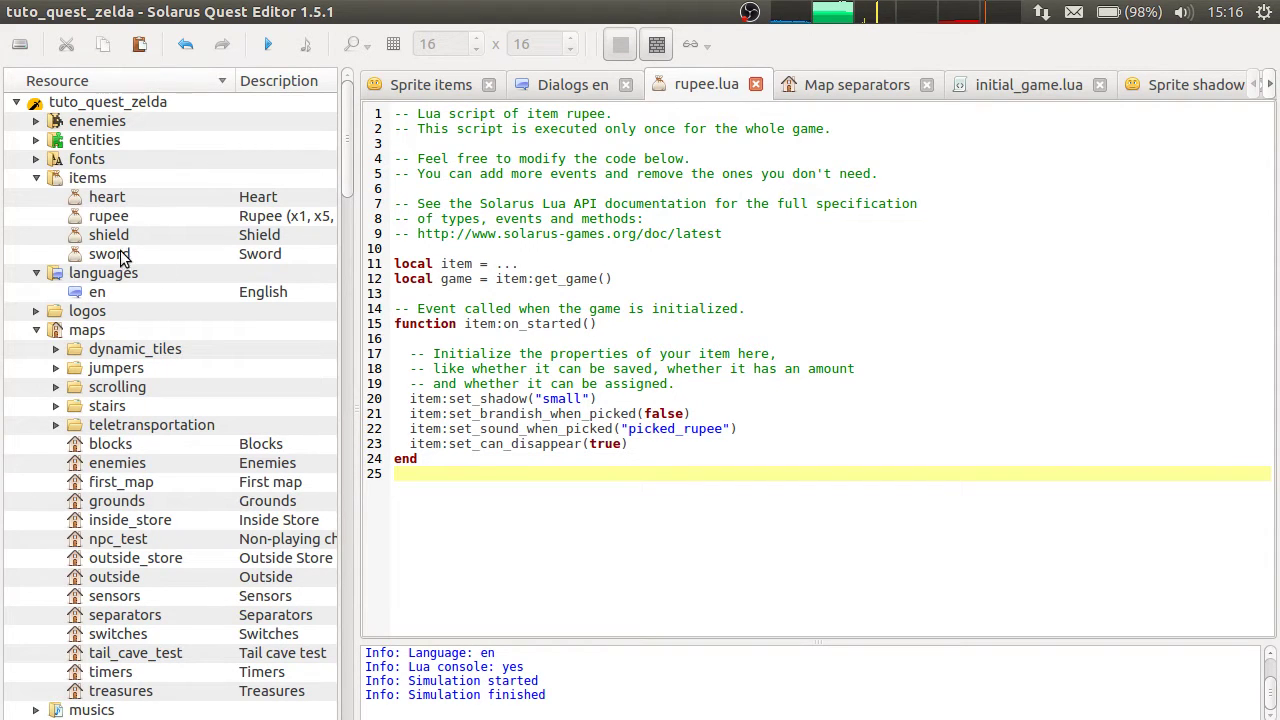
{"action": "left_click", "coordinate": [729, 571]}
{"action": "key", "text": "Return"}
{"action": "type", "text": "f"}
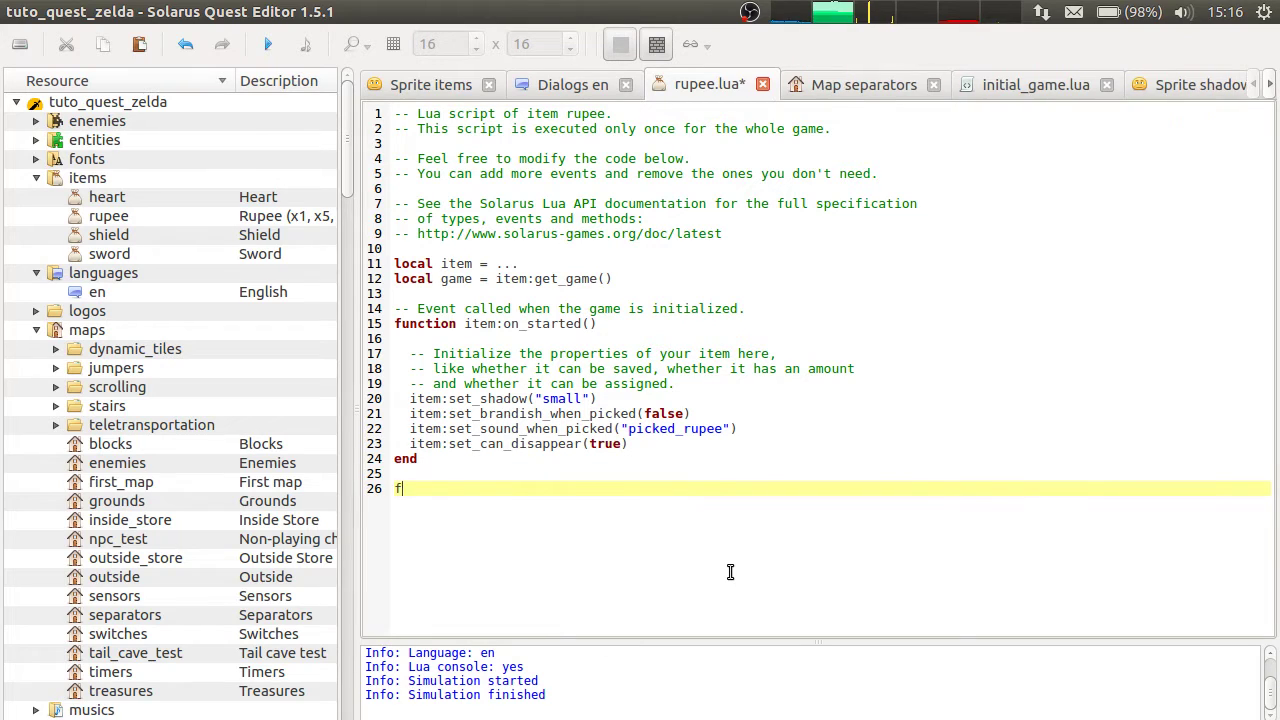
{"action": "type", "text": "unction item:on_obtained"}
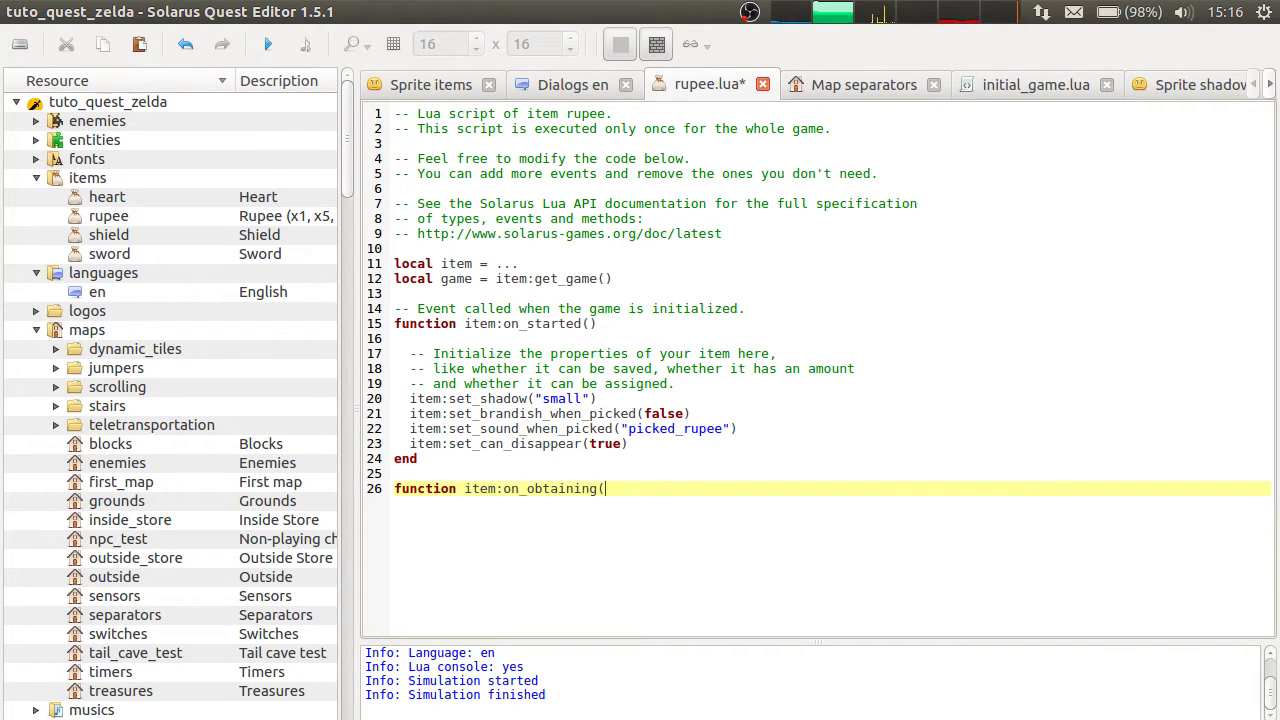
Check the parameters of item:on_obtaining in the API reference and complete the declaration with (variant, savegame_variable).
{"action": "key", "text": "alt+Tab"}
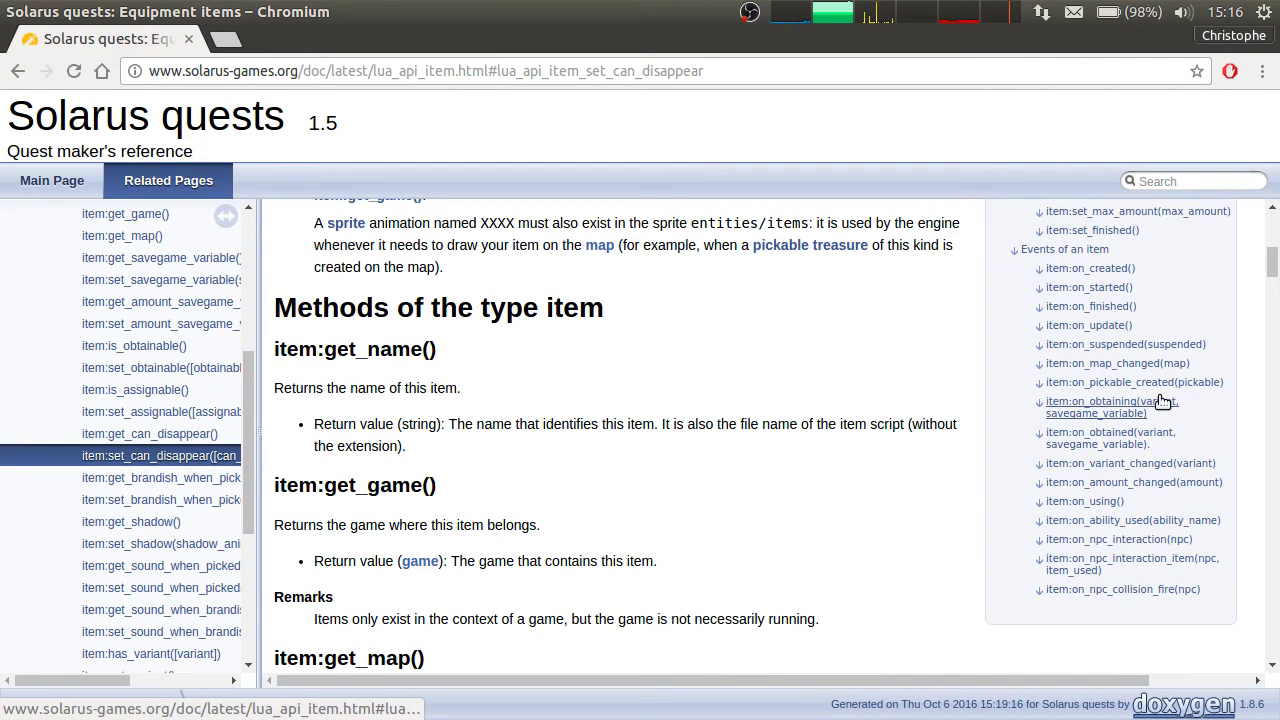
{"action": "key", "text": "alt+Tab"}
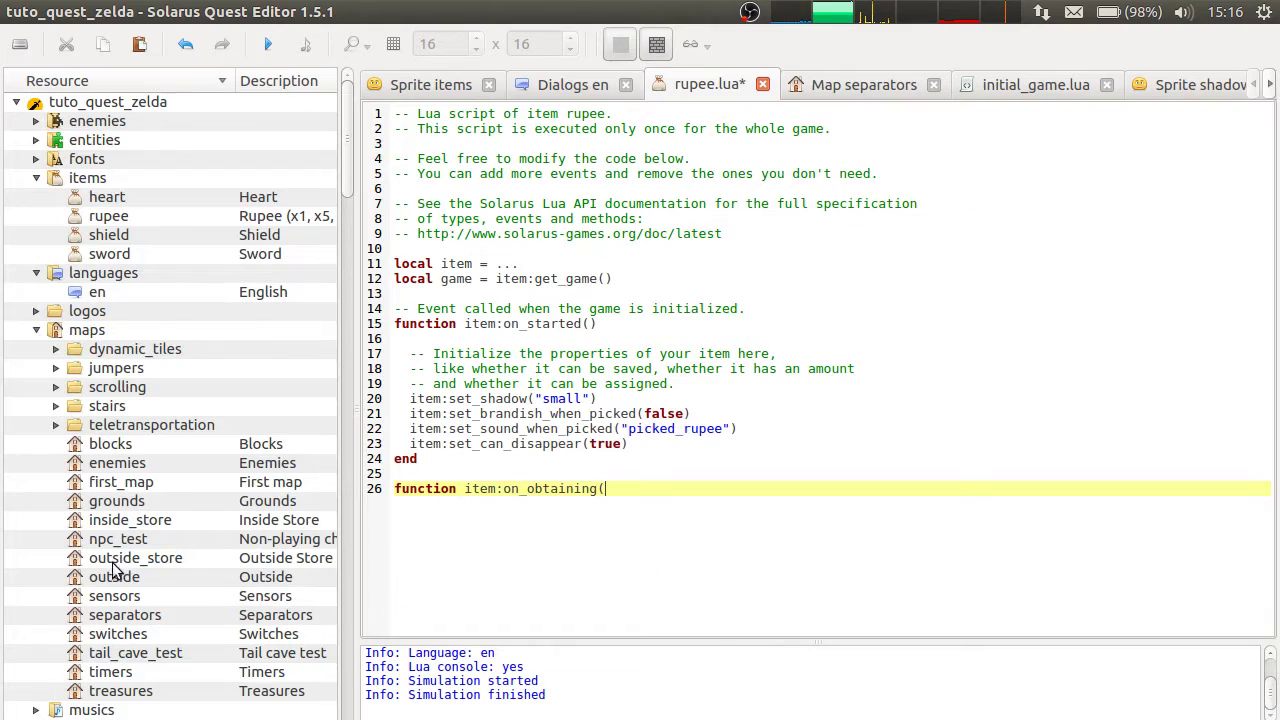
{"action": "type", "text": "ant"}
{"action": "type", "text": ", savegame_variabble"}
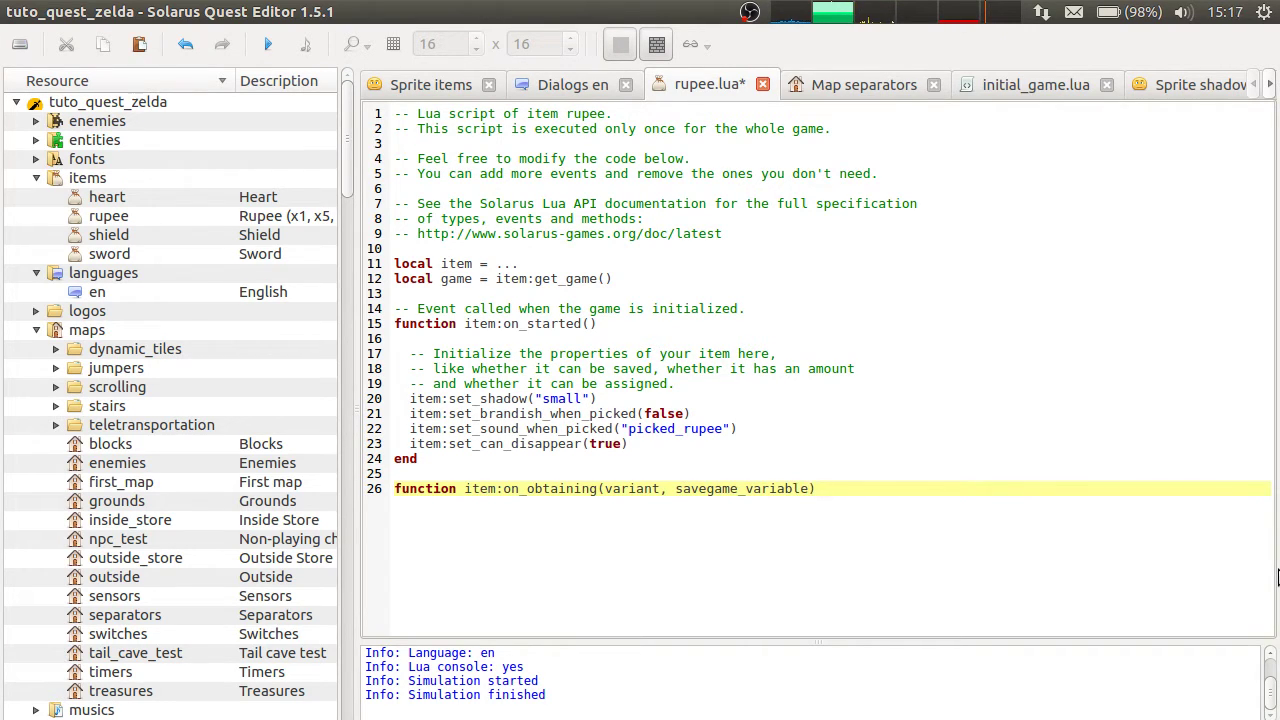
Check the treasure settings of the lower-left vase and the centre chest on the Separators map, and return to the rupee script.
{"action": "left_click", "coordinate": [824, 82]}
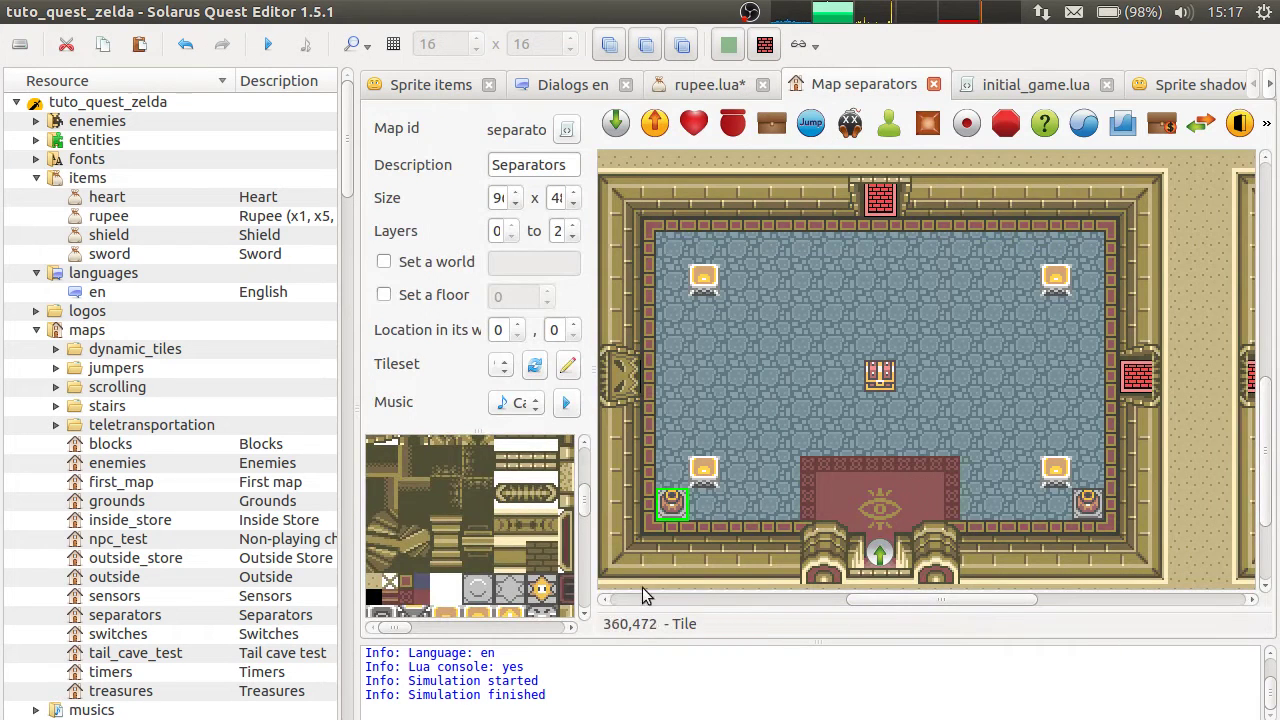
{"action": "double_click", "coordinate": [667, 507]}
{"action": "left_click", "coordinate": [709, 423]}
{"action": "double_click", "coordinate": [668, 506]}
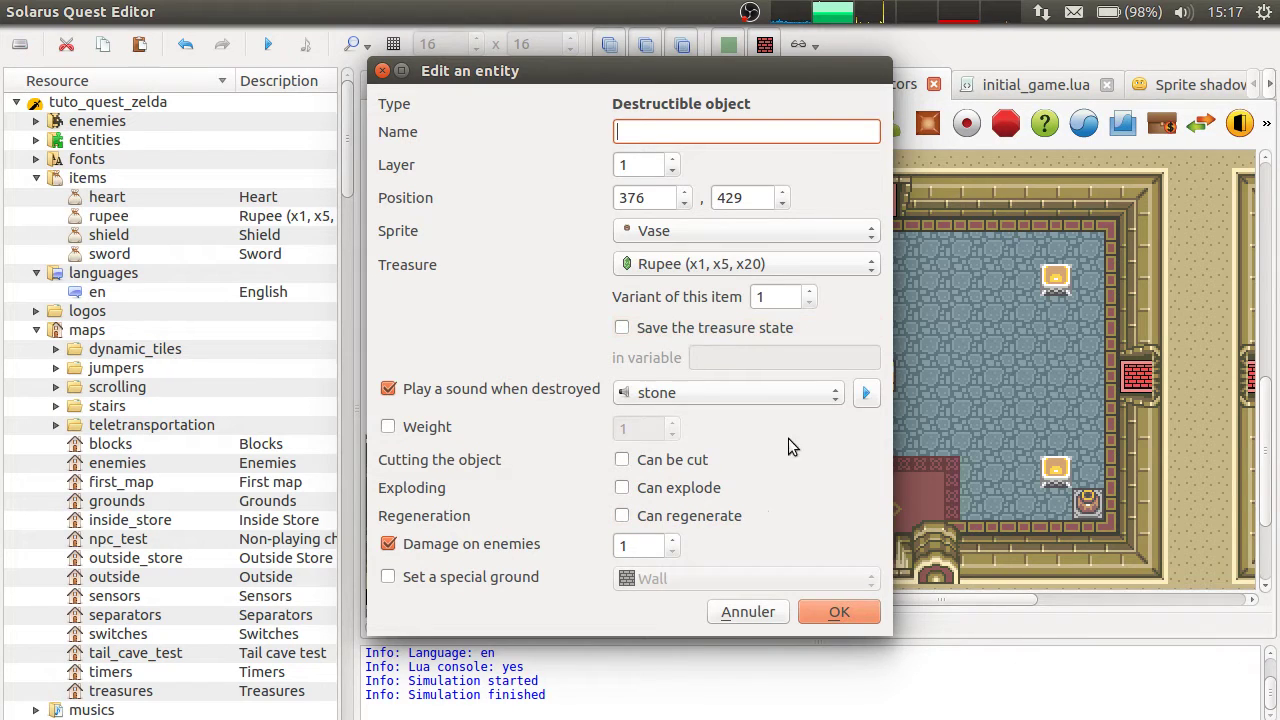
{"action": "left_click", "coordinate": [742, 611]}
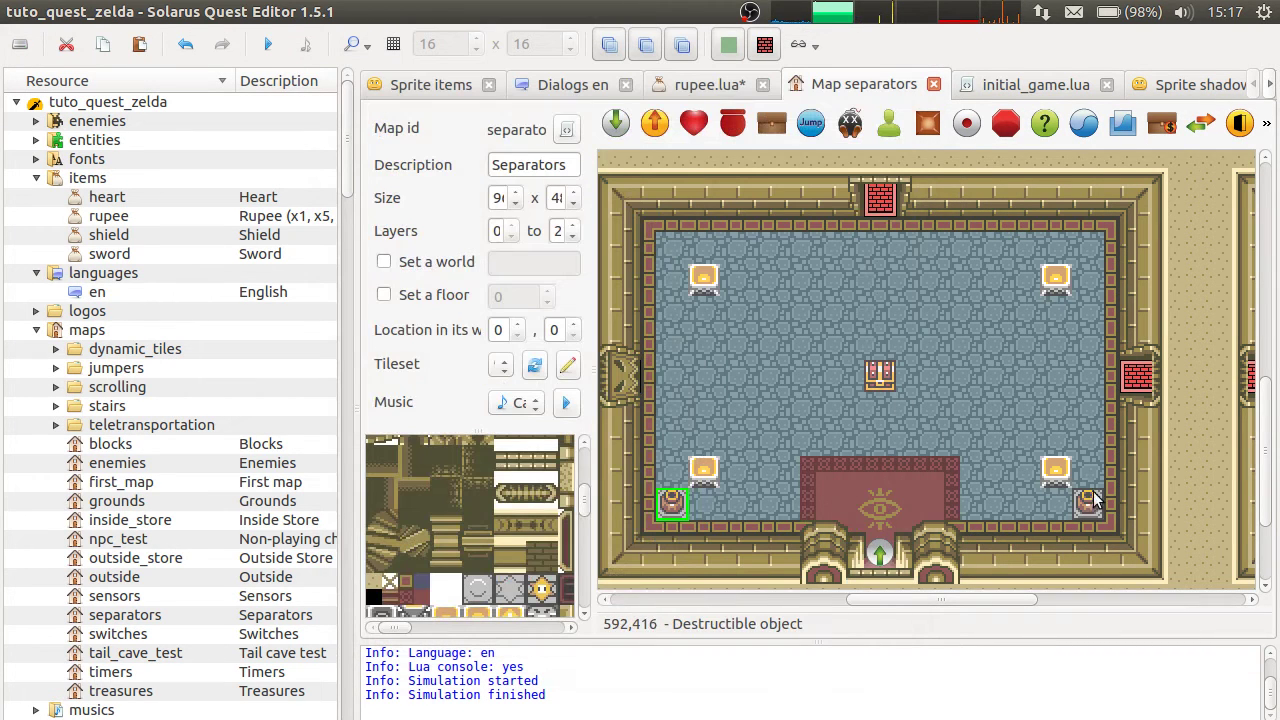
{"action": "double_click", "coordinate": [876, 376]}
{"action": "left_click_drag", "start_coordinate": [791, 380], "coordinate": [352, 381]}
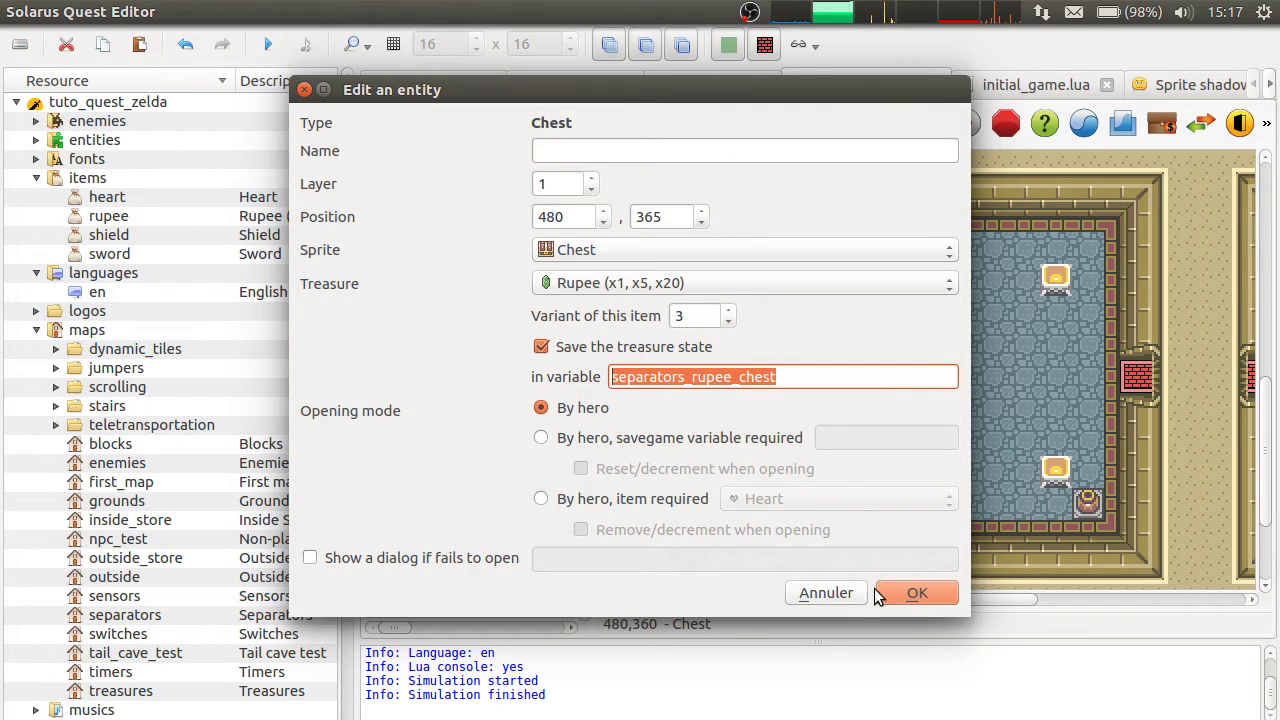
{"action": "left_click", "coordinate": [905, 593]}
{"action": "key", "text": "ctrl+shift+Tab"}
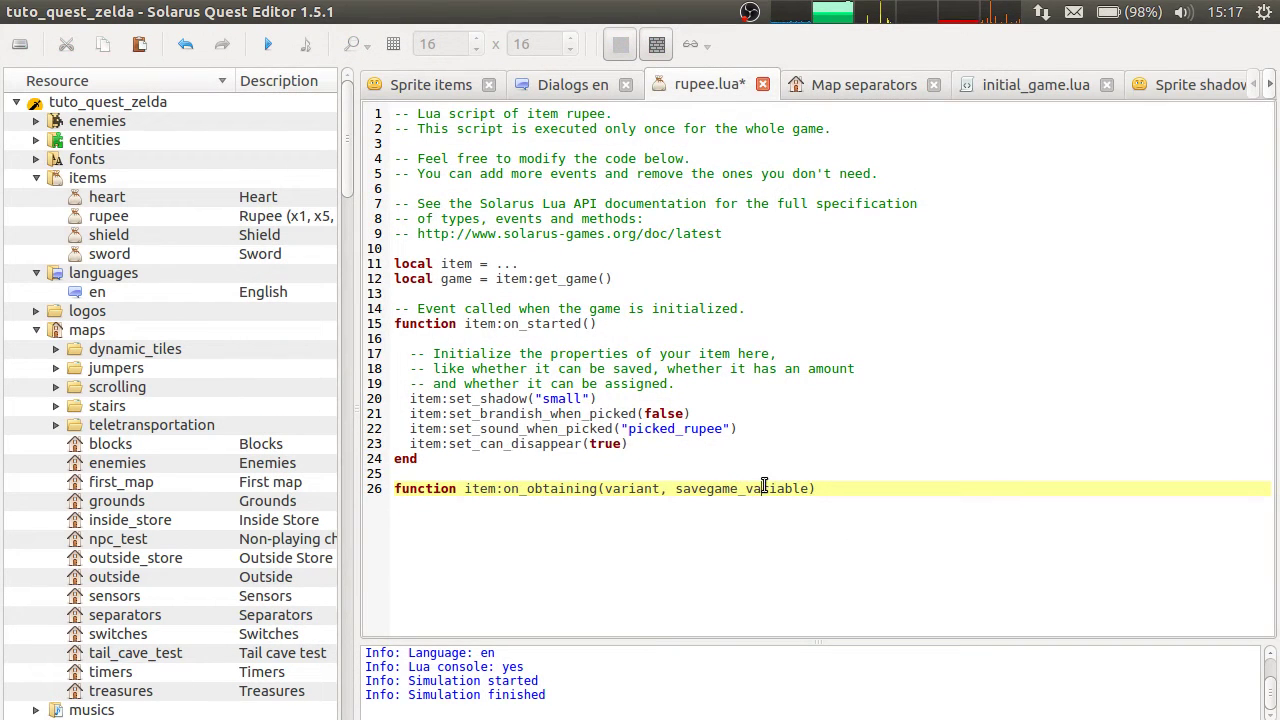
Close the item:on_obtaining function with end and open a blank line inside its body.
{"action": "key", "text": "ctrl+shift+Left"}
{"action": "key", "text": "End"}
{"action": "key", "text": "Return"}
{"action": "key", "text": "Return"}
{"action": "type", "text": "end"}
{"action": "key", "text": "Return"}
{"action": "key", "text": "Up"}
{"action": "key", "text": "Up"}
{"action": "key", "text": "Return"}
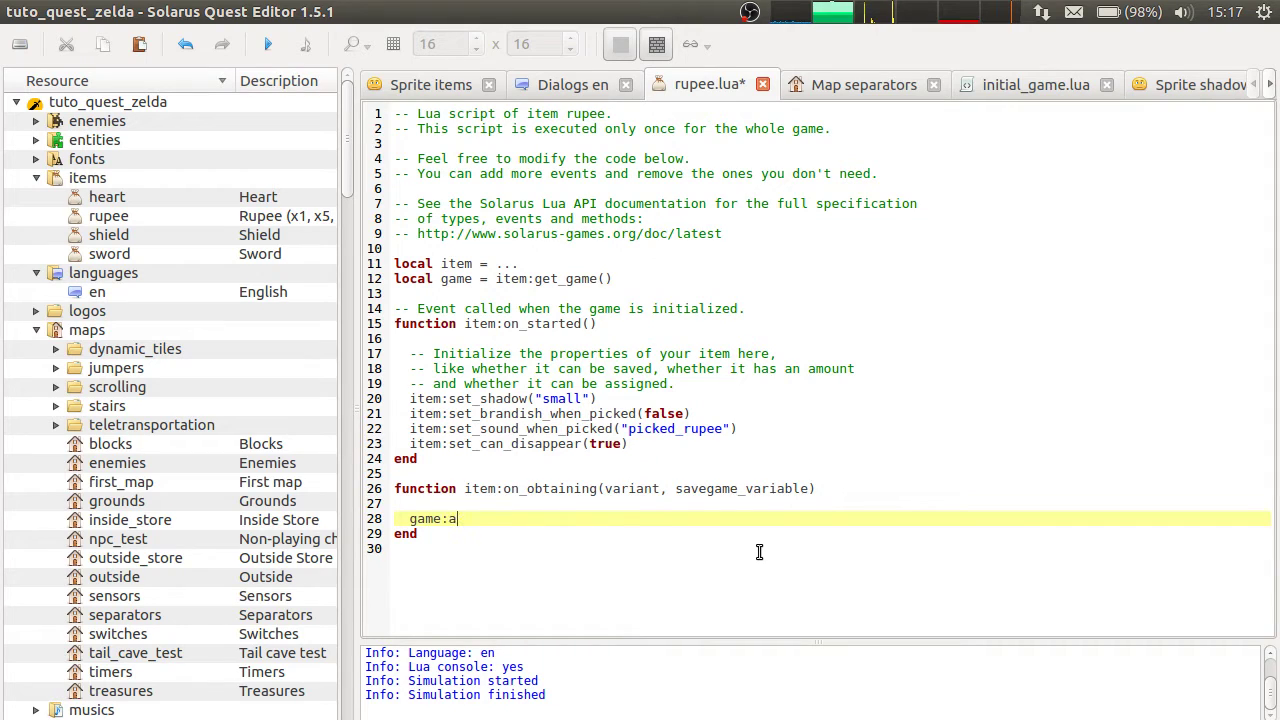
Add a game:add_money() call with empty parentheses inside item:on_obtaining.
{"action": "type", "text": "game:add_money"}
{"action": "left_click_drag", "start_coordinate": [479, 520], "coordinate": [519, 527]}
{"action": "left_click", "coordinate": [546, 525]}
{"action": "left_click", "coordinate": [424, 508]}
{"action": "double_click", "coordinate": [424, 518]}
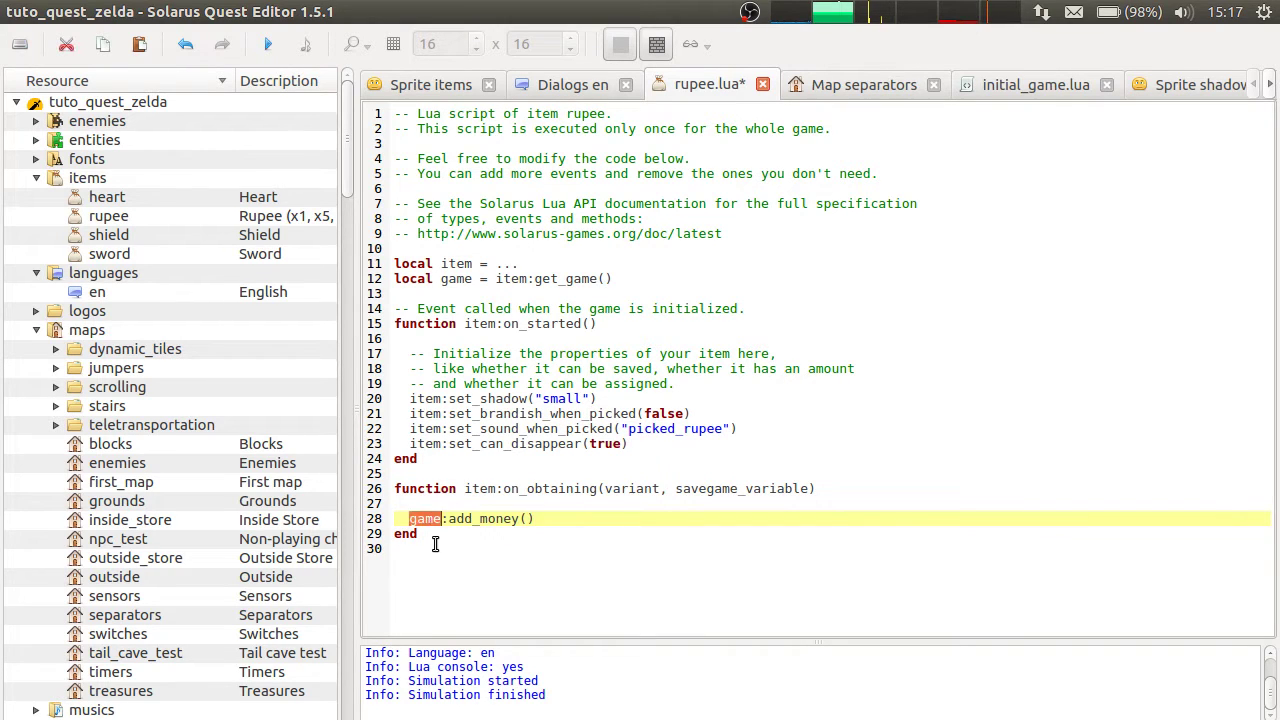
{"action": "left_click_drag", "start_coordinate": [495, 278], "coordinate": [613, 278]}
{"action": "left_click", "coordinate": [729, 289]}
Declare local amounts = { 1, 5, 20 } above the add_money call and save the rupee script.
{"action": "left_click", "coordinate": [531, 517]}
{"action": "left_click", "coordinate": [560, 502]}
{"action": "double_click", "coordinate": [630, 488]}
{"action": "left_click", "coordinate": [661, 502]}
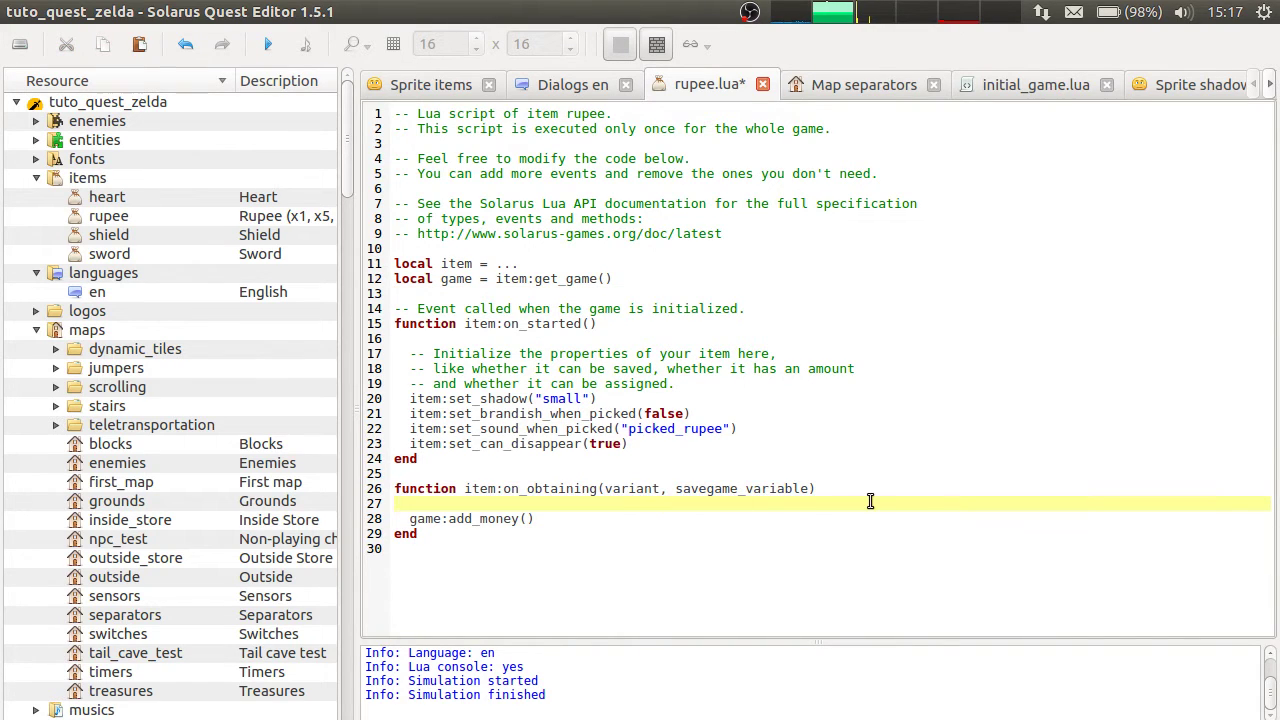
{"action": "key", "text": "Return"}
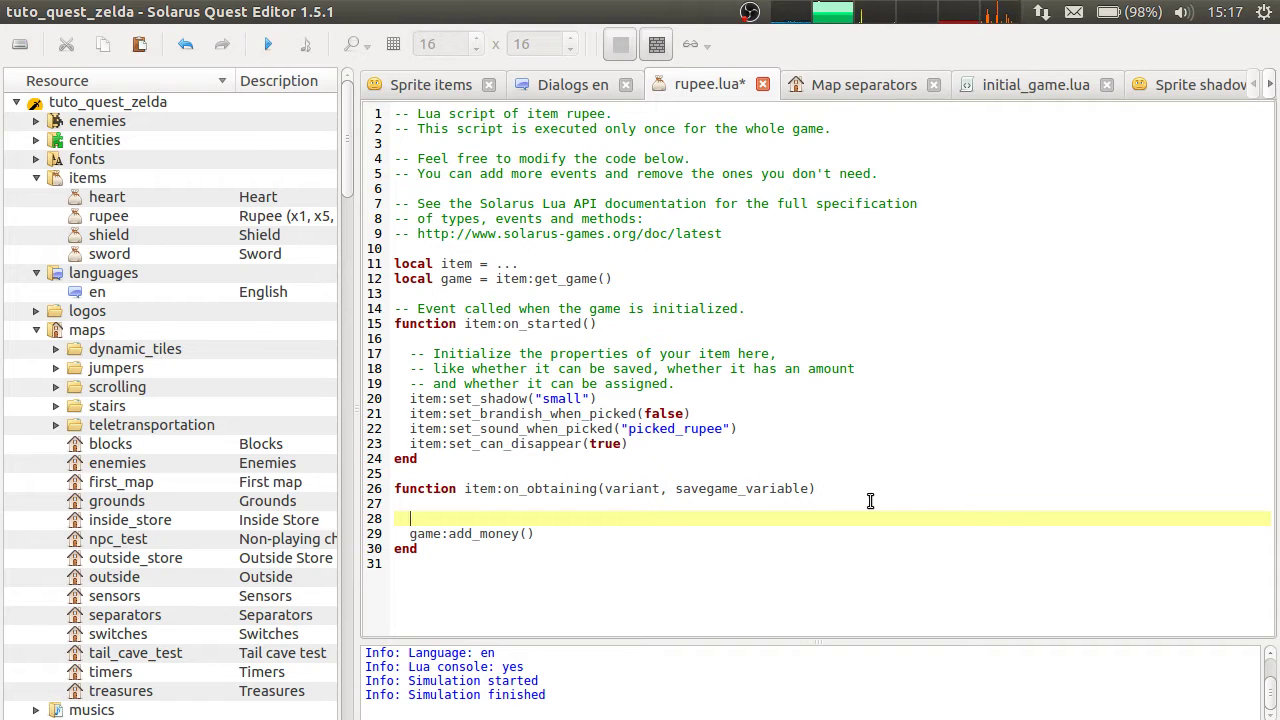
{"action": "type", "text": "local amounts = { 1, 5,"}
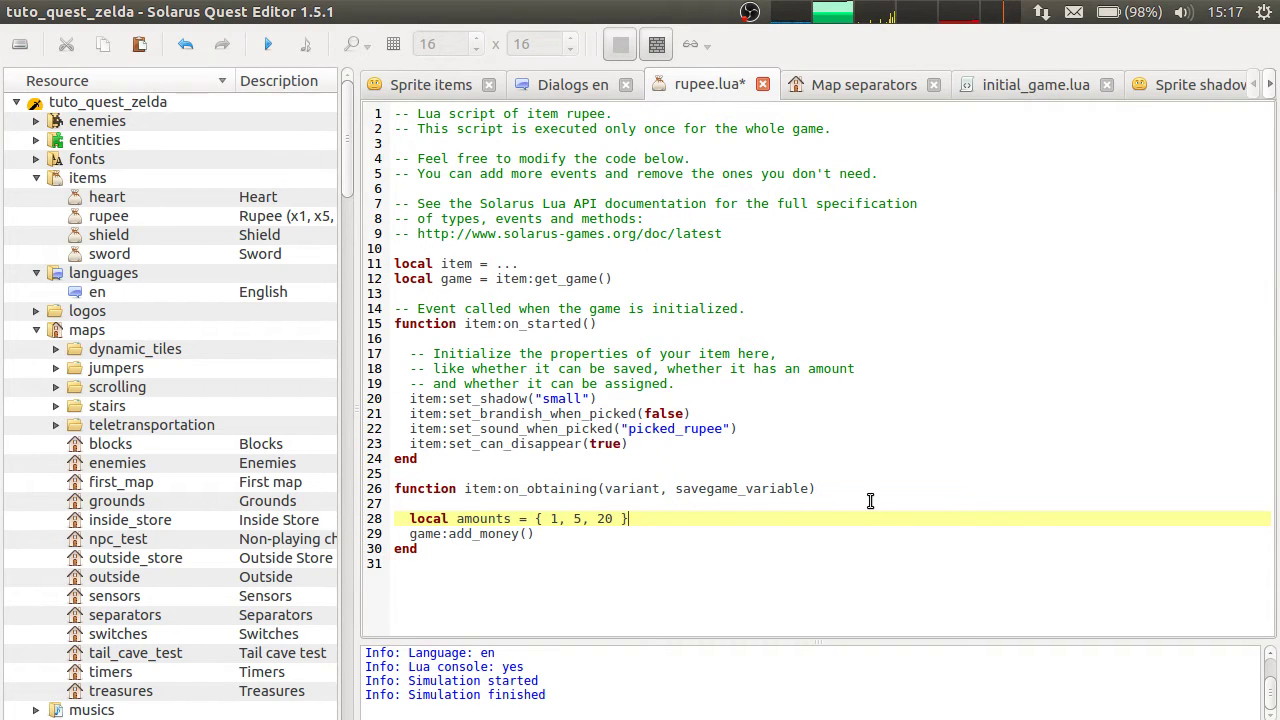
{"action": "type", "text": "20"}
{"action": "key", "text": "ctrl+z"}
{"action": "left_click_drag", "start_coordinate": [628, 518], "coordinate": [535, 519]}
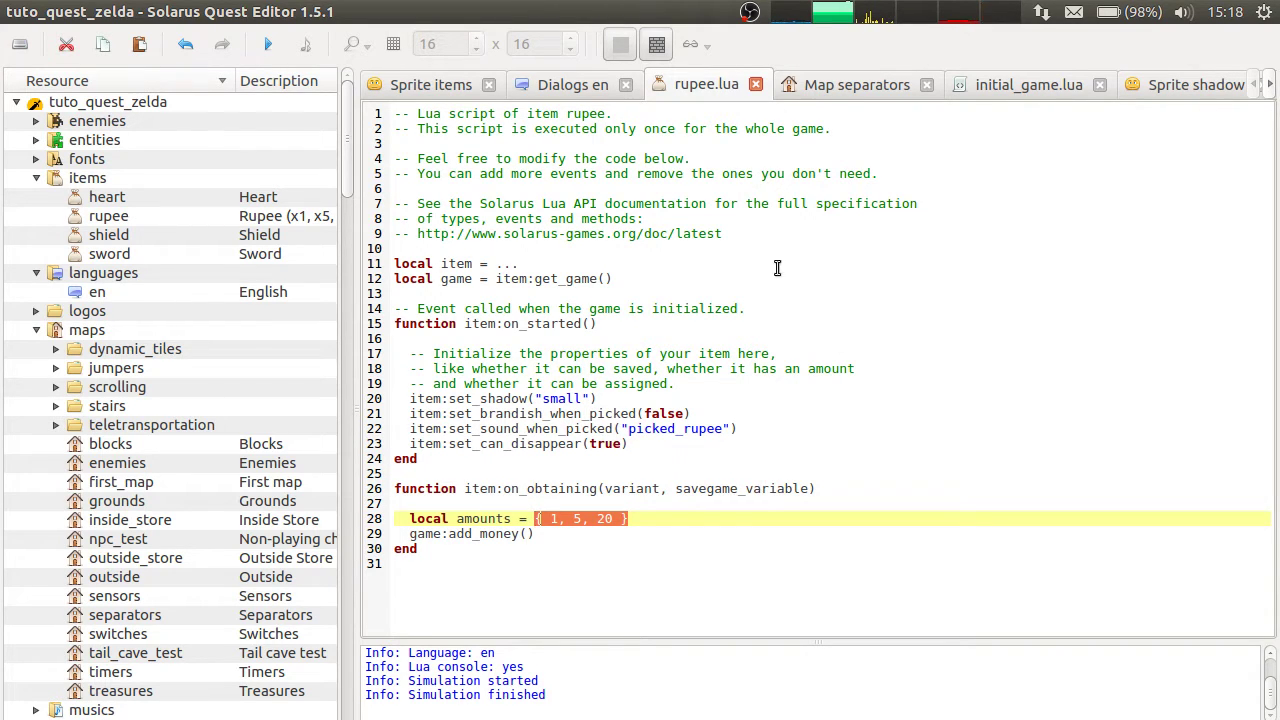
Pass amounts[variant] as the argument of game:add_money and save the rupee script.
{"action": "double_click", "coordinate": [645, 487]}
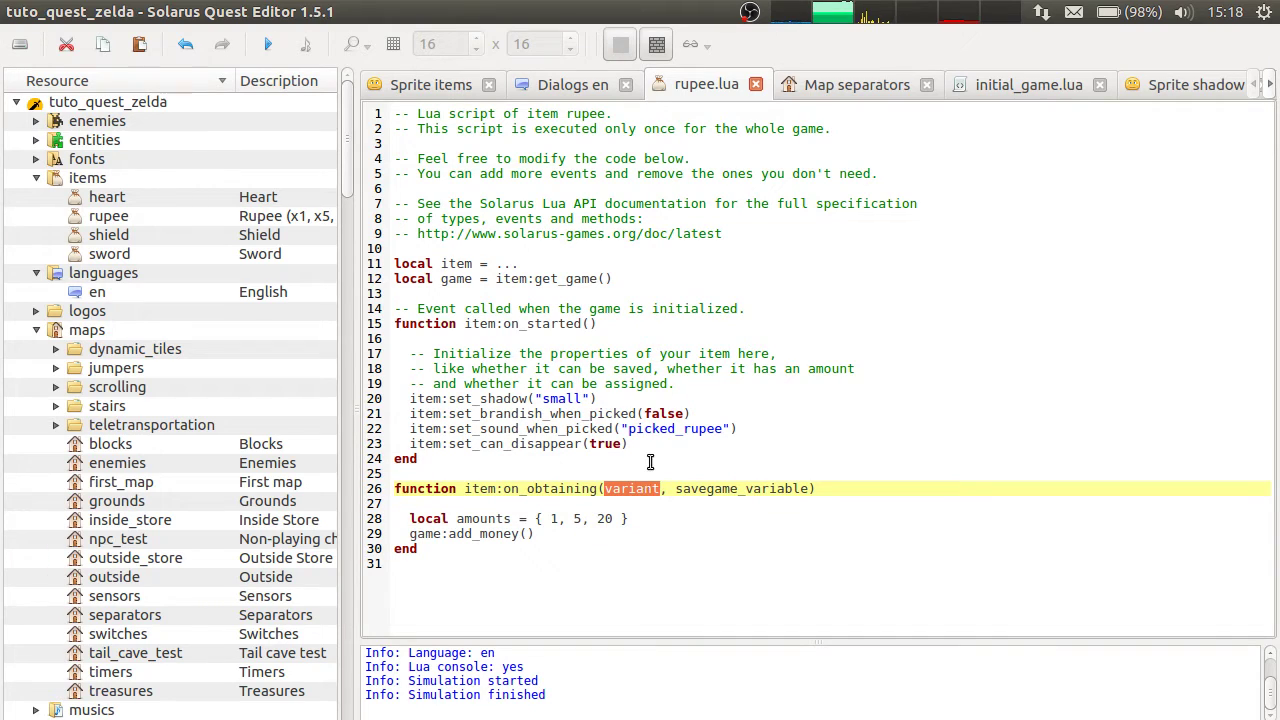
{"action": "double_click", "coordinate": [556, 518]}
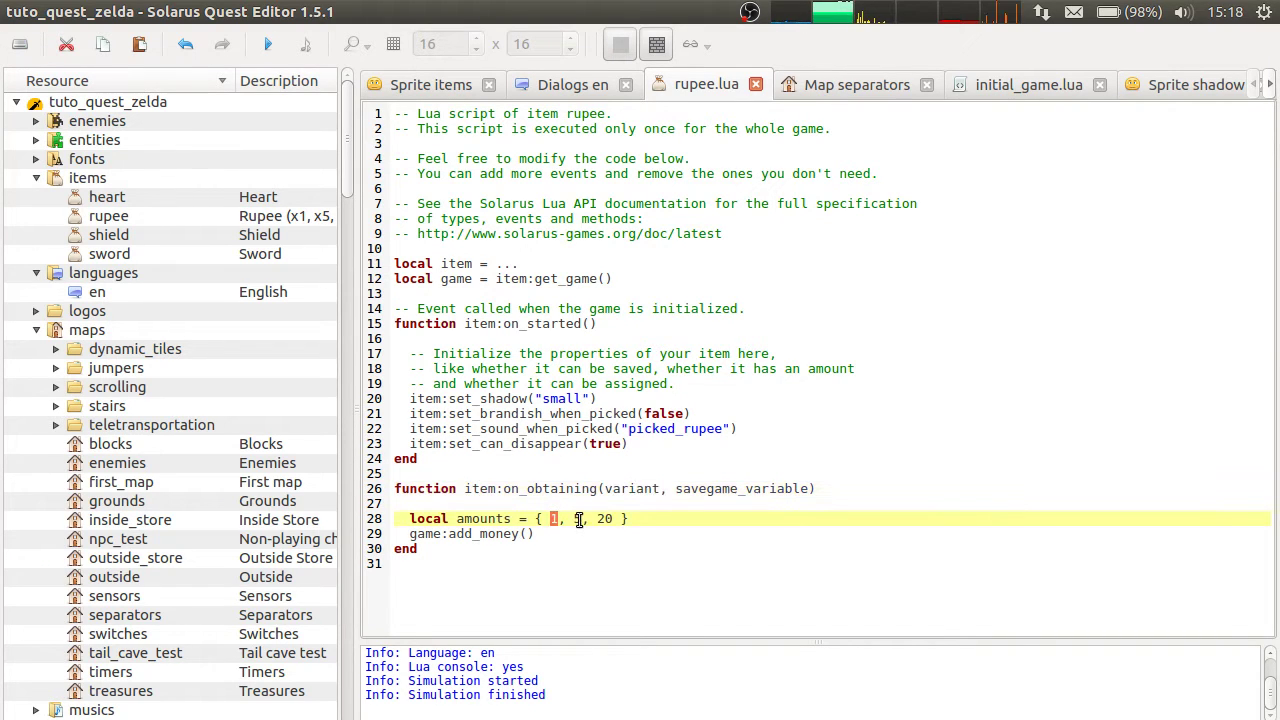
{"action": "left_click", "coordinate": [527, 534]}
{"action": "type", "text": "amountsj"}
{"action": "key", "text": "BackSpace"}
{"action": "type", "text": "[variant"}
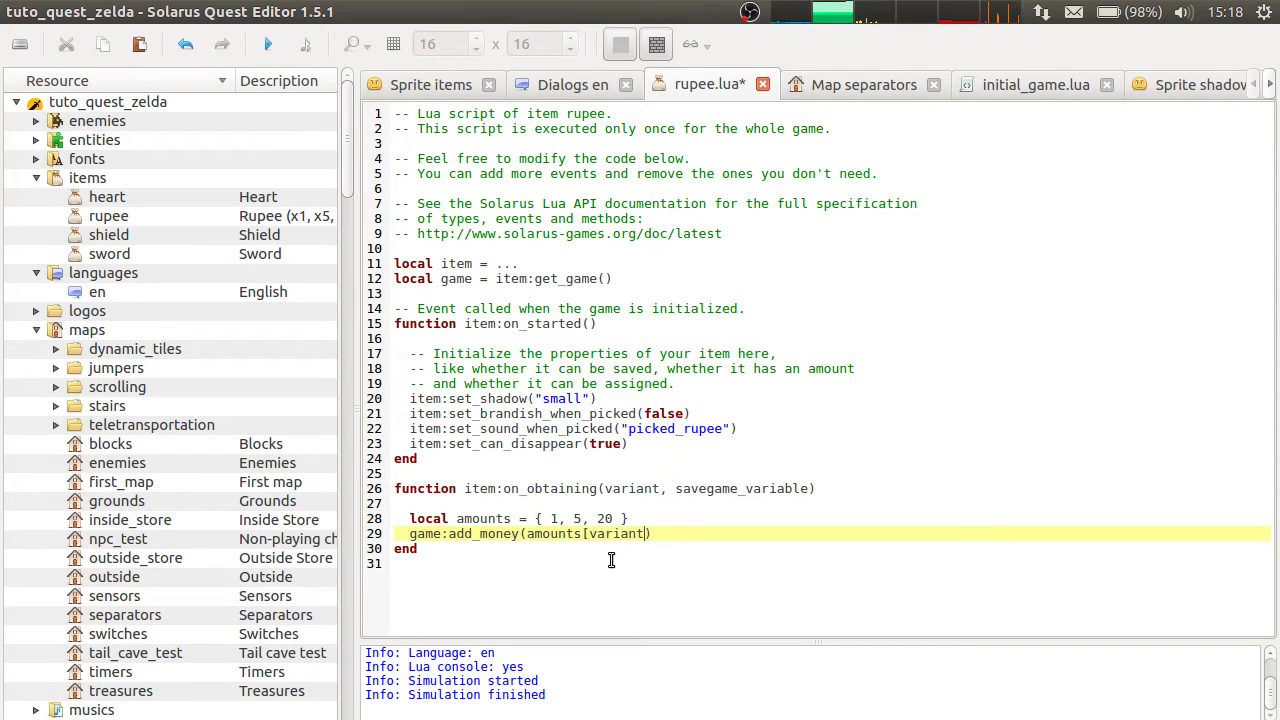
{"action": "key", "text": "ctrl+s"}
Review how the variants correspond to the values in the amounts table of item:on_obtaining.
{"action": "left_click", "coordinate": [640, 488]}
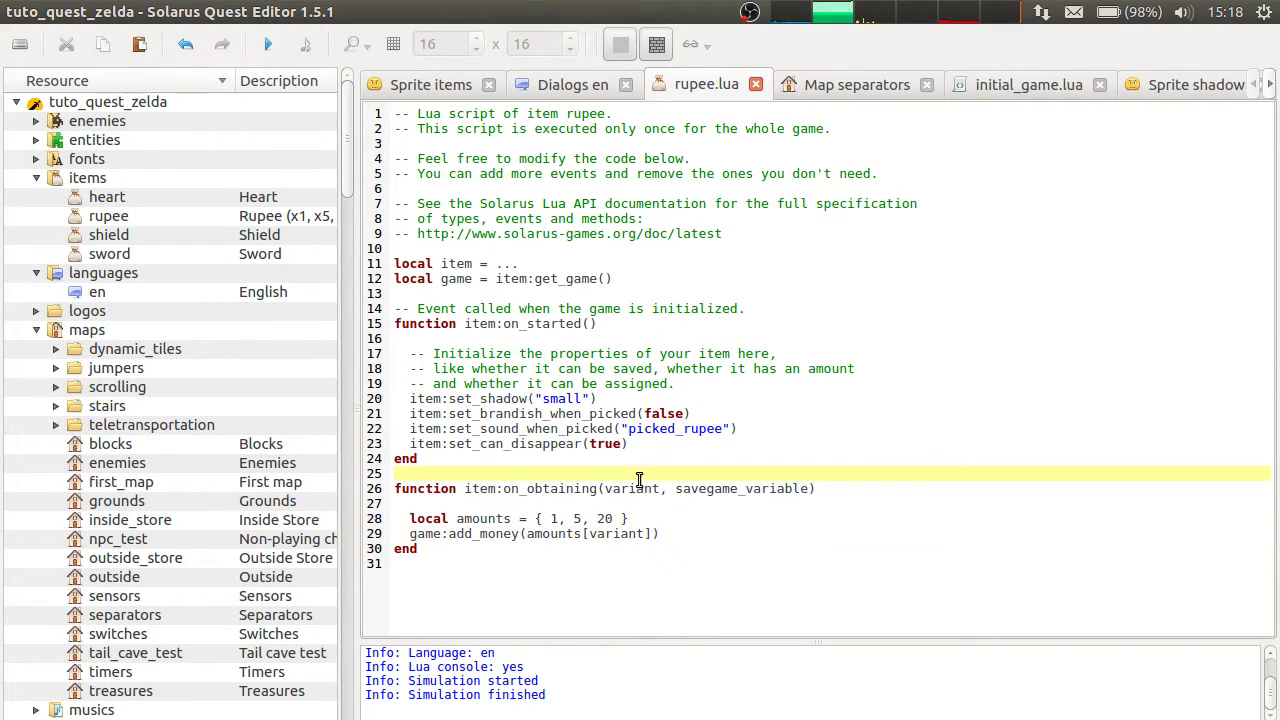
{"action": "double_click", "coordinate": [579, 518]}
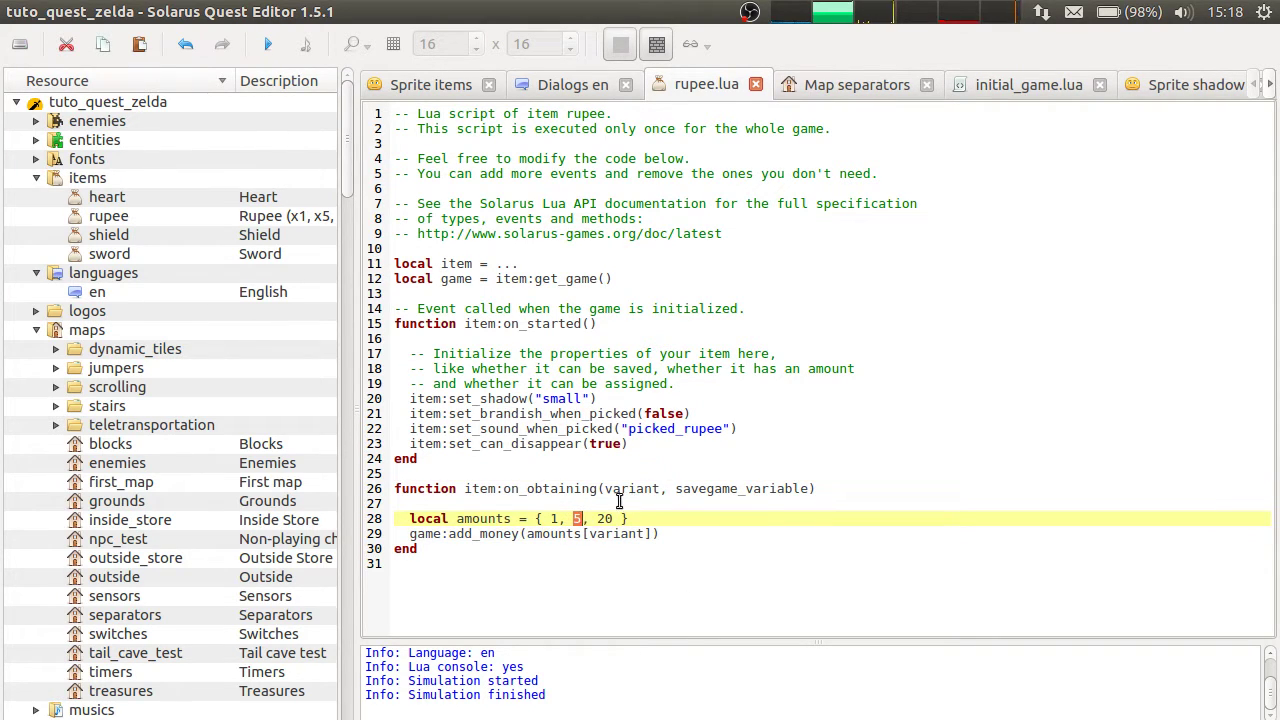
{"action": "double_click", "coordinate": [604, 518]}
{"action": "left_click", "coordinate": [691, 606]}
{"action": "left_click", "coordinate": [697, 545]}
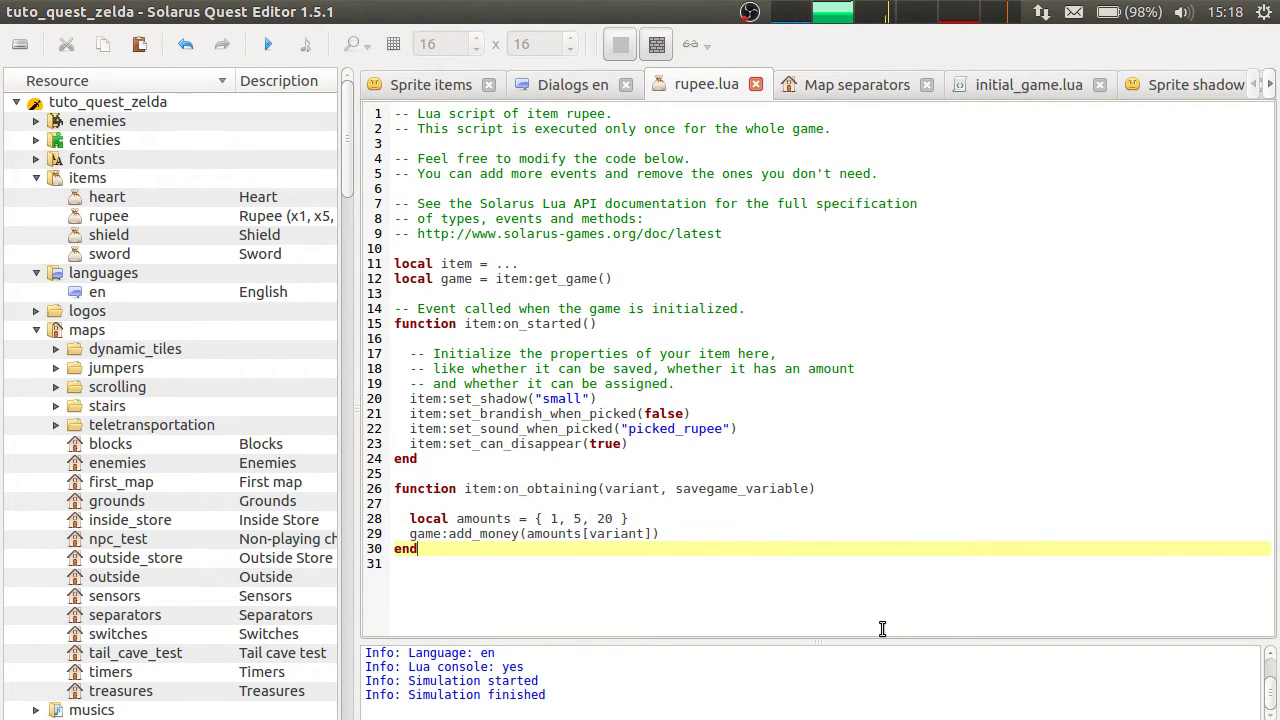
{"action": "left_click", "coordinate": [700, 530]}
{"action": "left_click", "coordinate": [724, 378]}
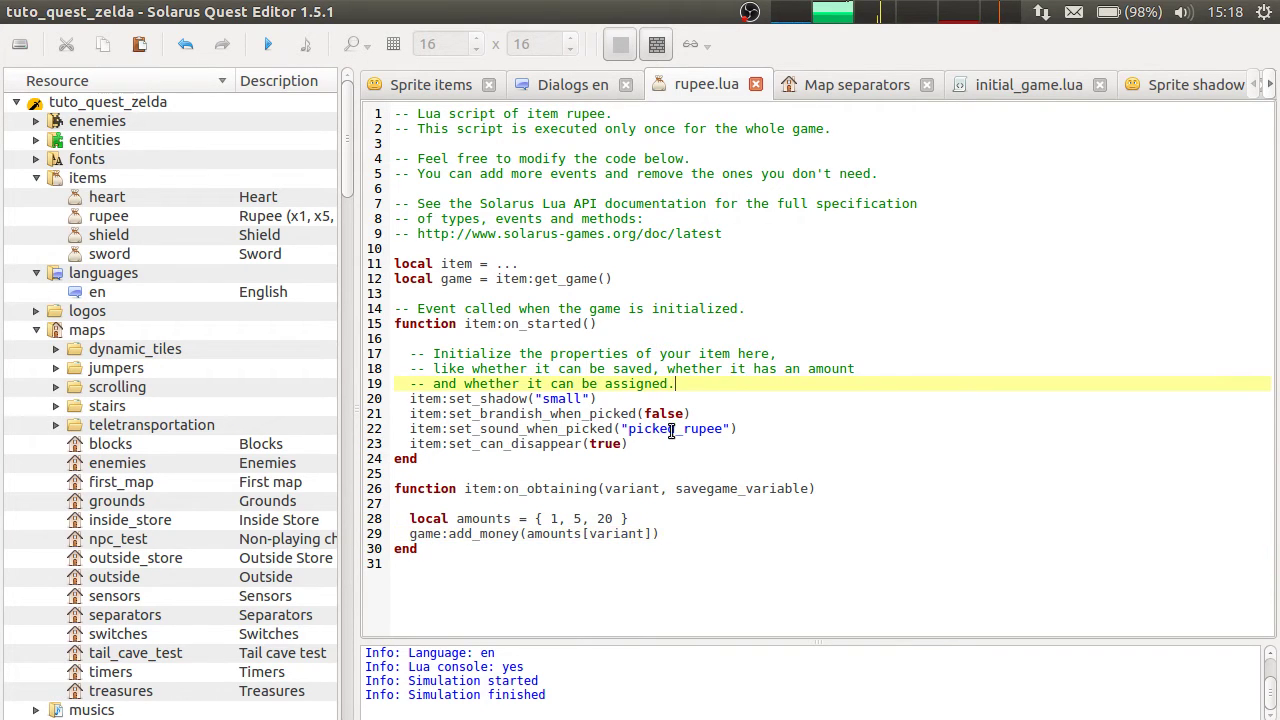
{"action": "left_click_drag", "start_coordinate": [400, 503], "coordinate": [561, 587]}
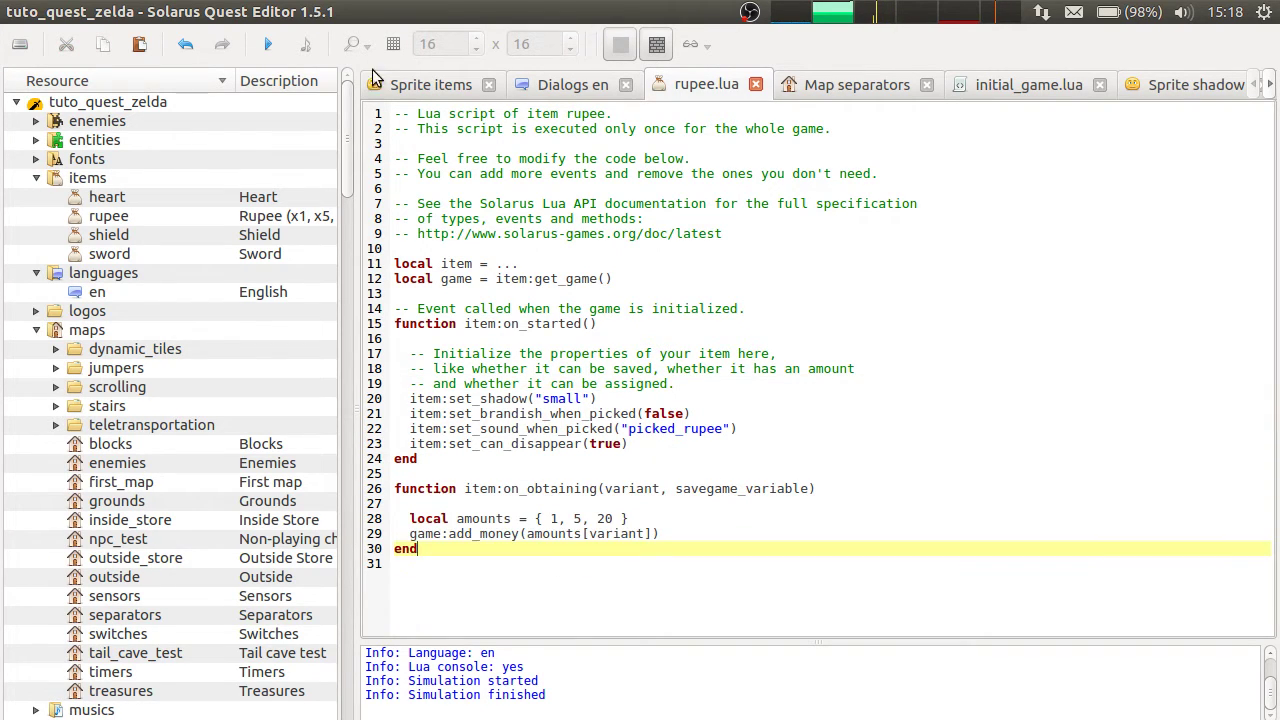
Run the quest, open the chest to test whether its rupee adds money, and close the game.
{"action": "left_click", "coordinate": [268, 44]}
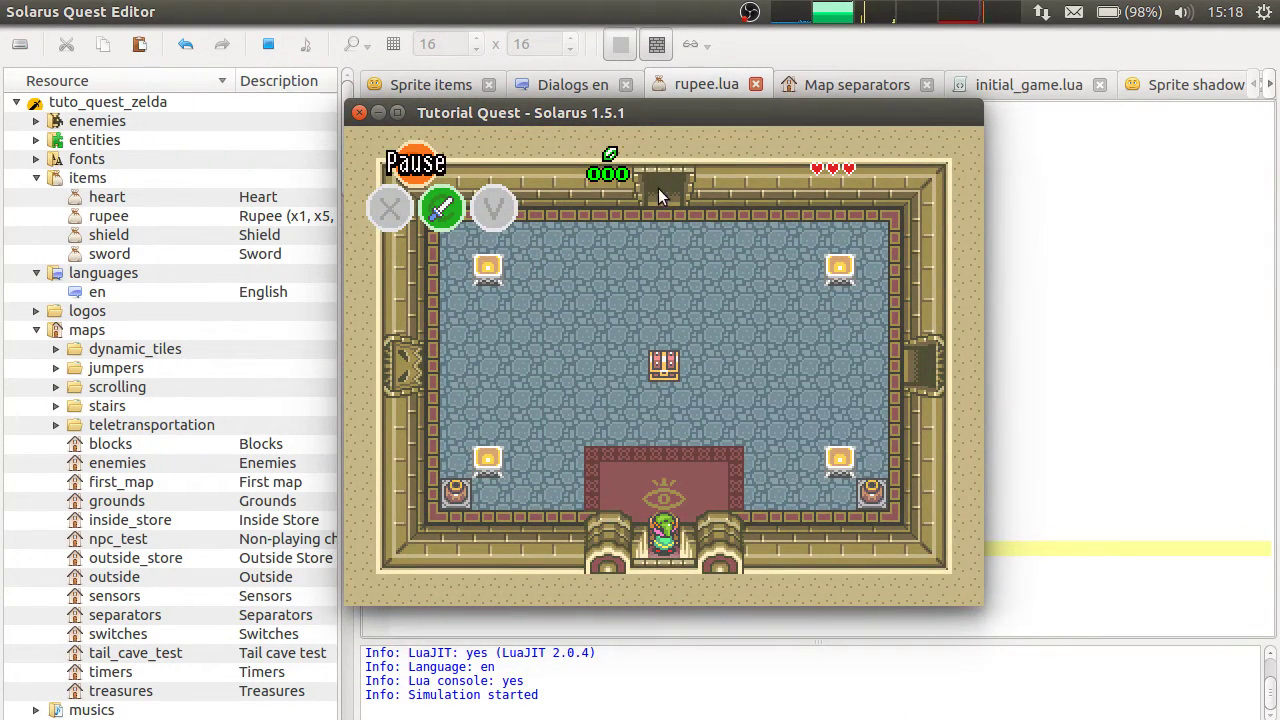
{"action": "key", "text": "Up"}
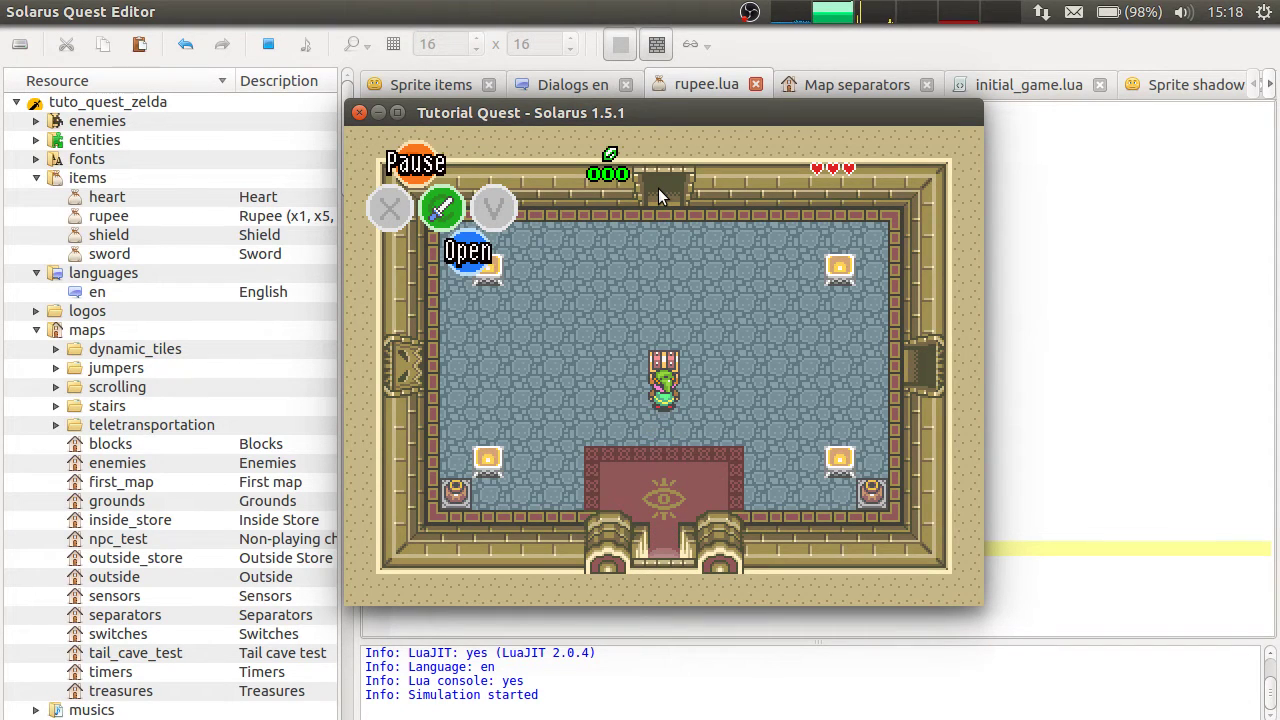
{"action": "key", "text": "space"}
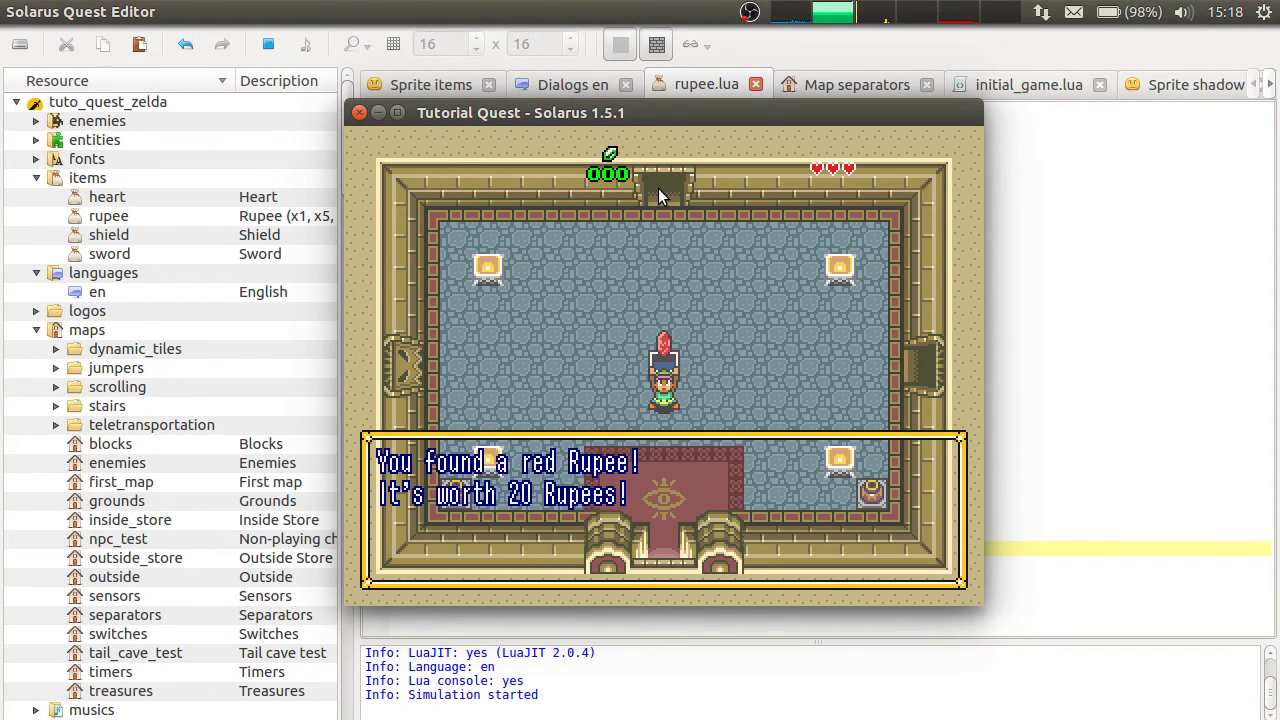
{"action": "key", "text": "space"}
{"action": "key", "text": "Down"}
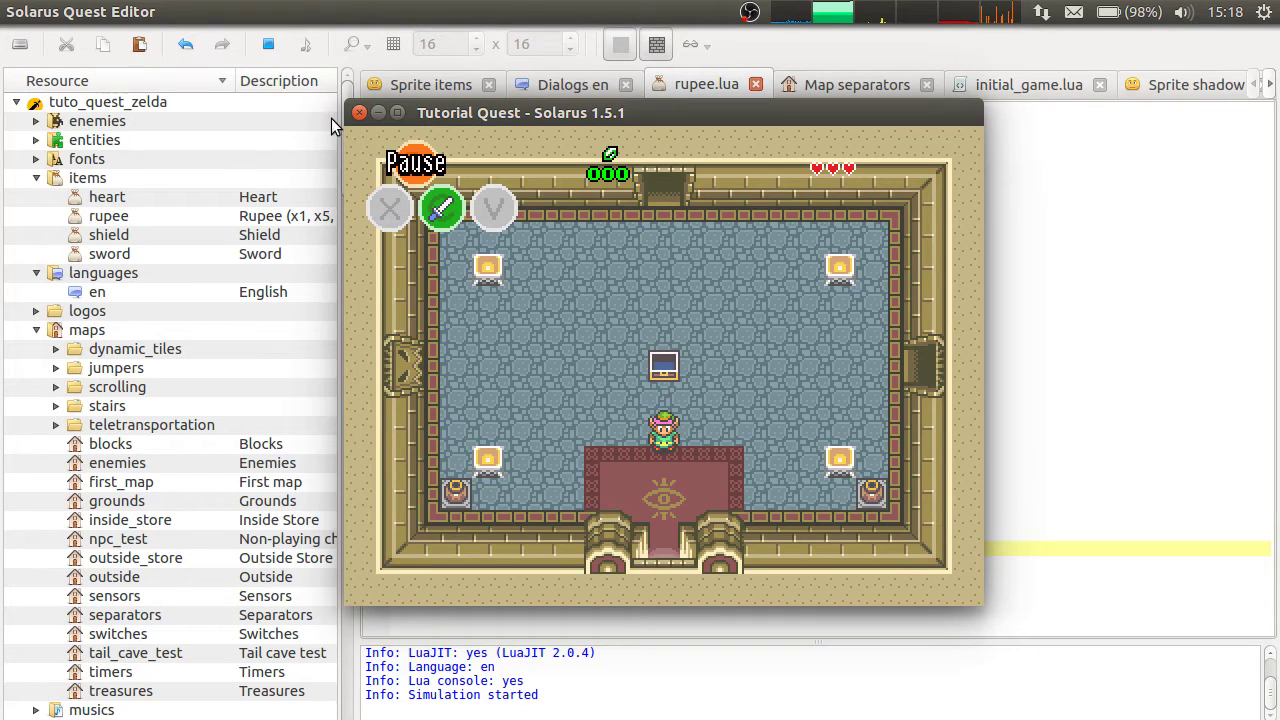
{"action": "left_click", "coordinate": [360, 112]}
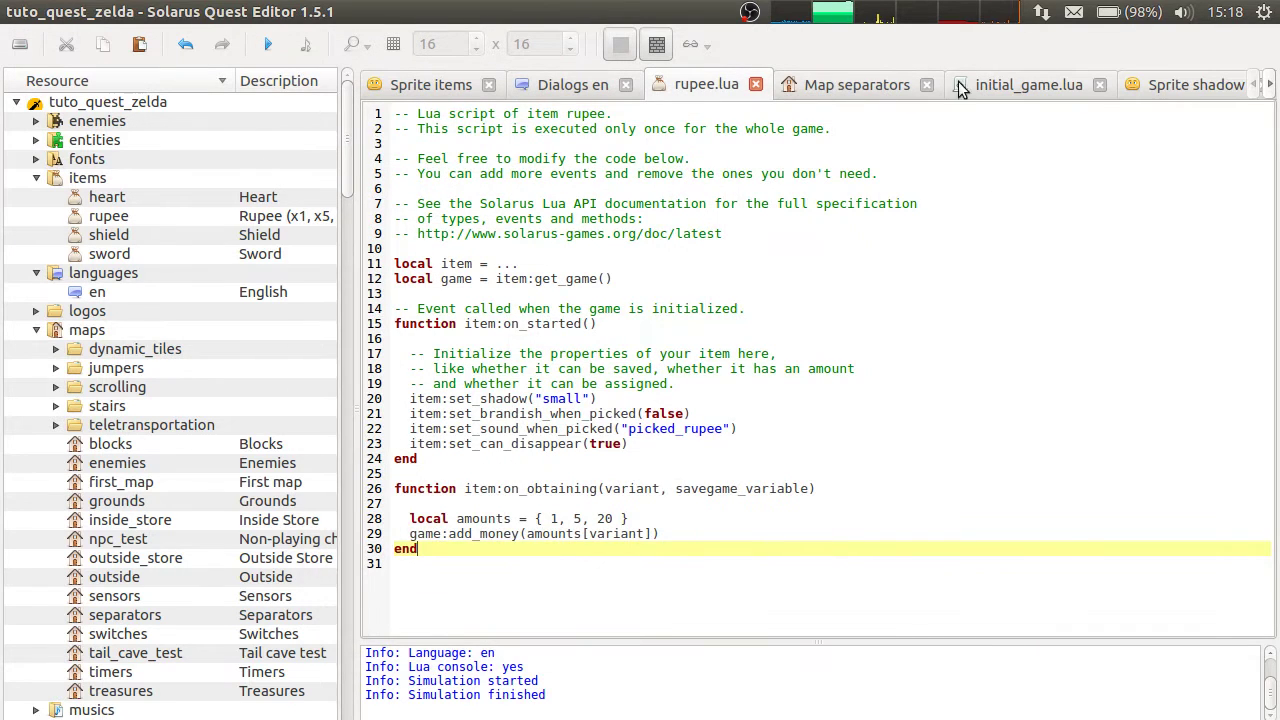
In initial_game.lua, add game:set_max_money(100) below the set_max_life line and save the script.
{"action": "left_click", "coordinate": [990, 85]}
{"action": "left_click", "coordinate": [577, 384]}
{"action": "triple_click", "coordinate": [577, 384]}
{"action": "left_click", "coordinate": [704, 384]}
{"action": "key", "text": "Return"}
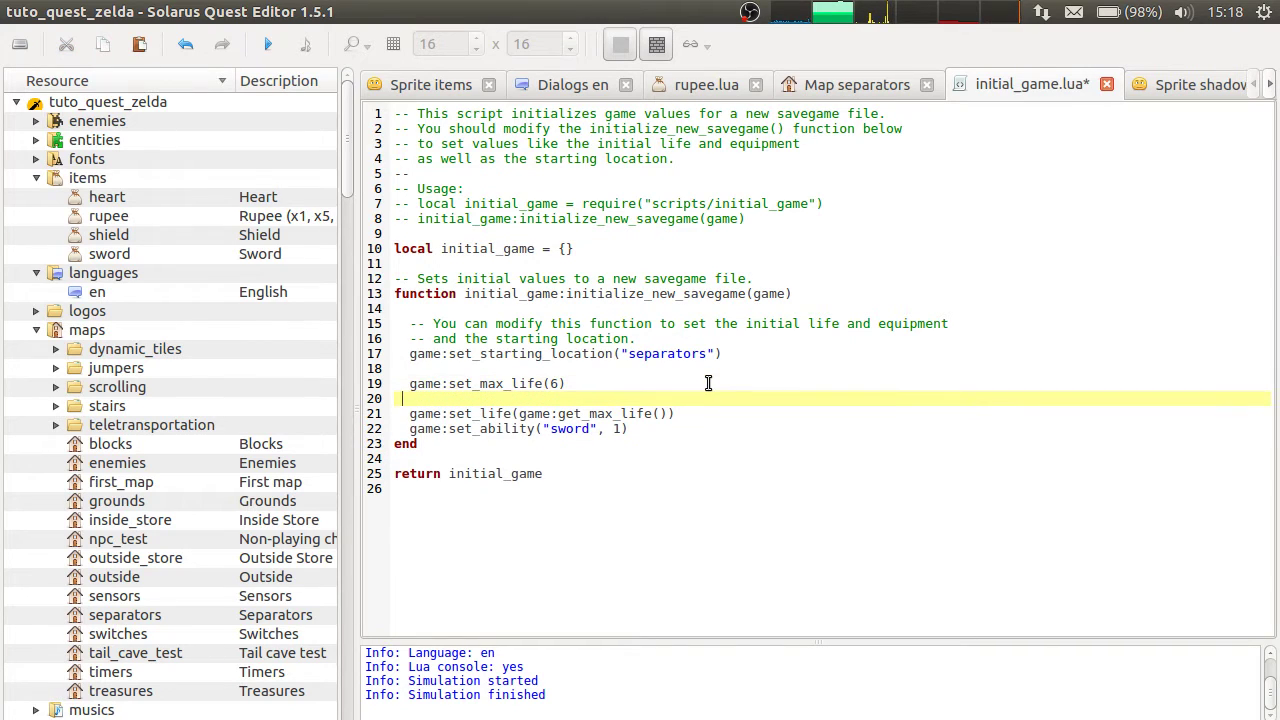
{"action": "type", "text": "game:set_max_money("}
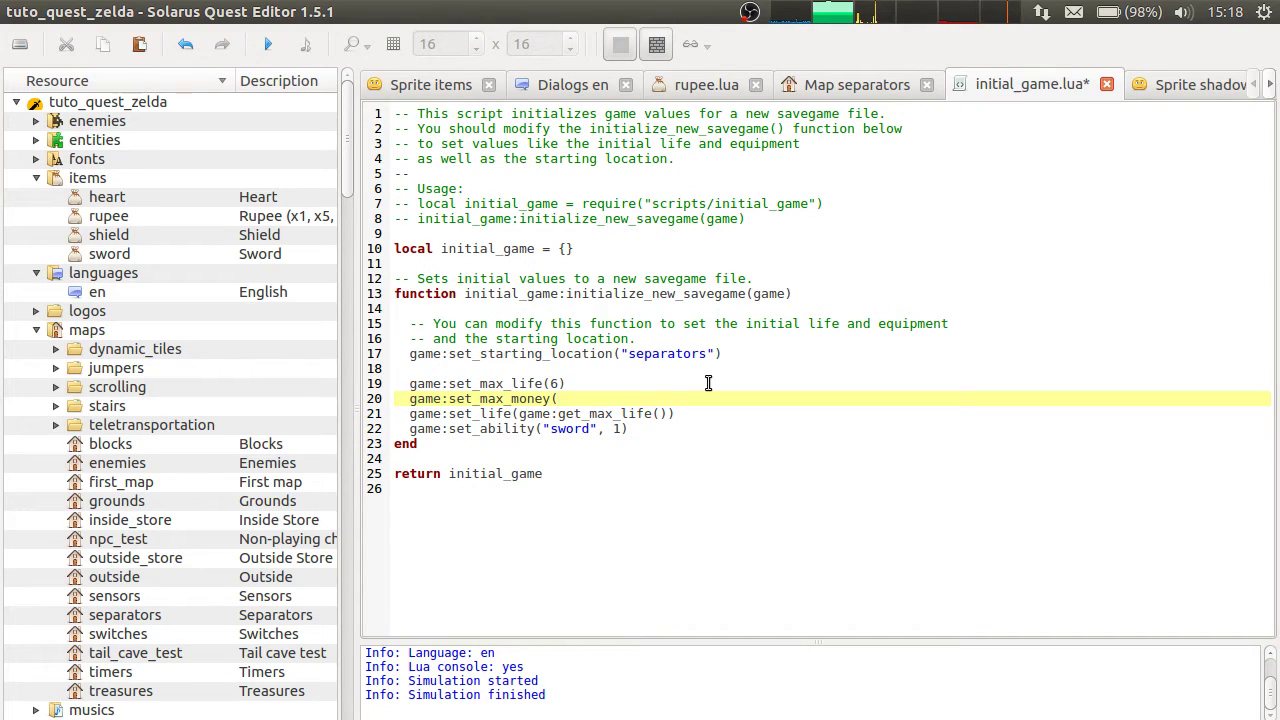
{"action": "type", "text": "100)"}
{"action": "key", "text": "ctrl+s"}
{"action": "left_click", "coordinate": [708, 383]}
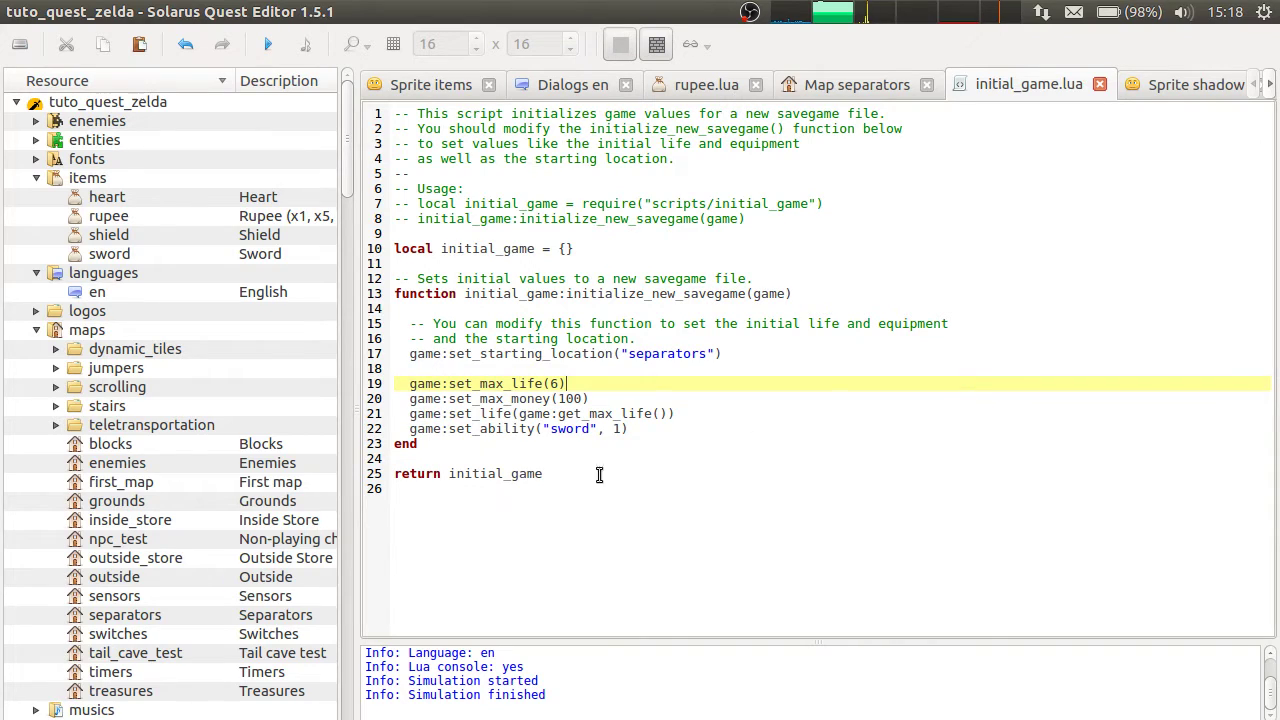
Run the quest again and open the chest to test the money given by the red rupee.
{"action": "left_click", "coordinate": [270, 46]}
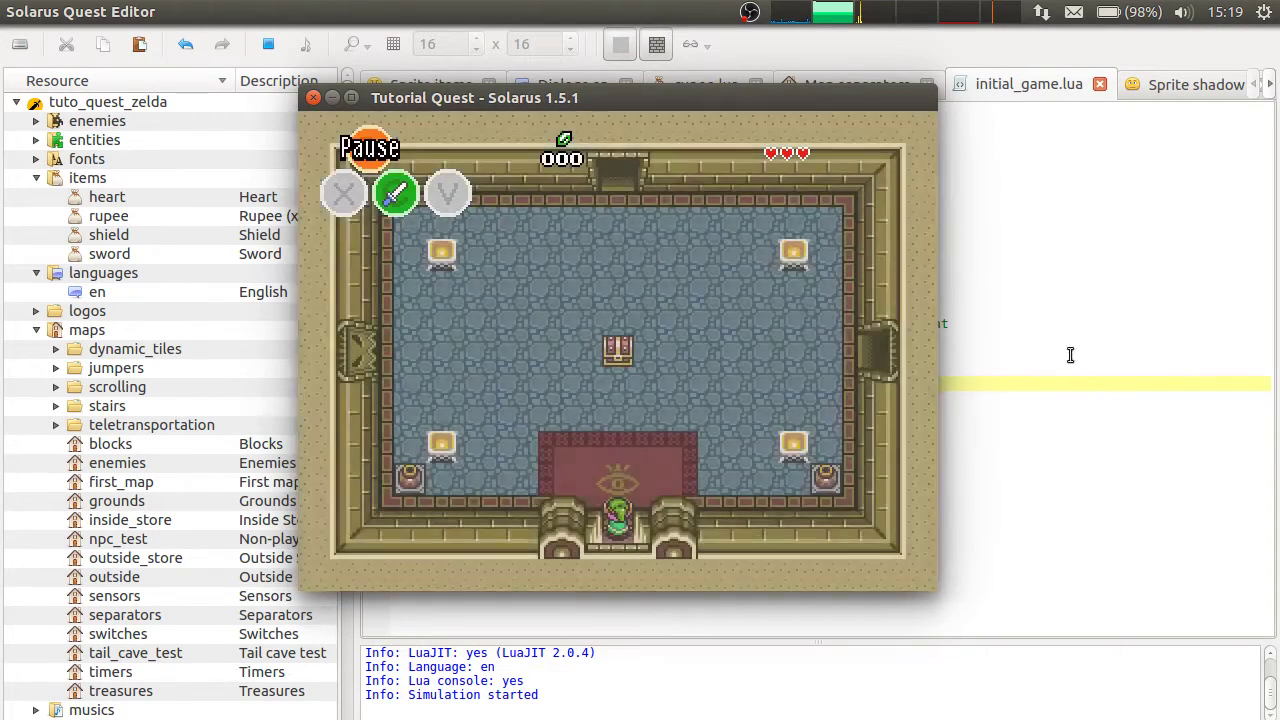
{"action": "key", "text": "Up"}
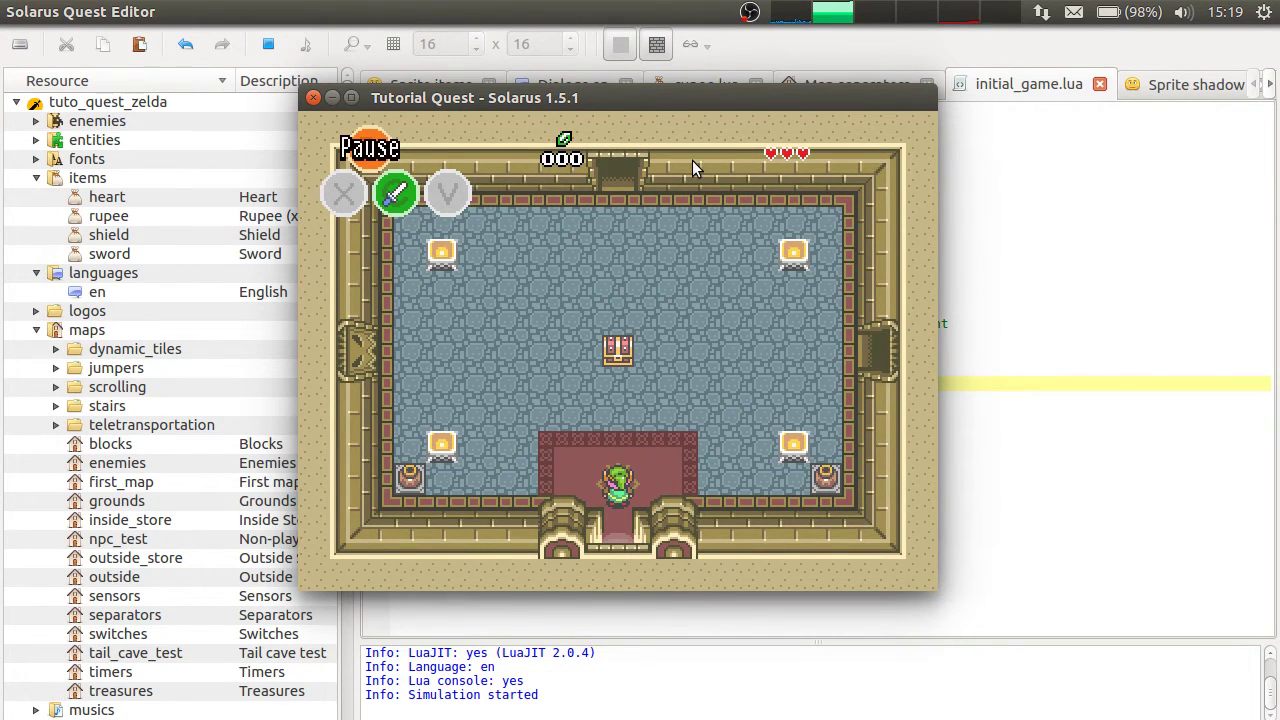
{"action": "key", "text": "Up"}
{"action": "key", "text": "space"}
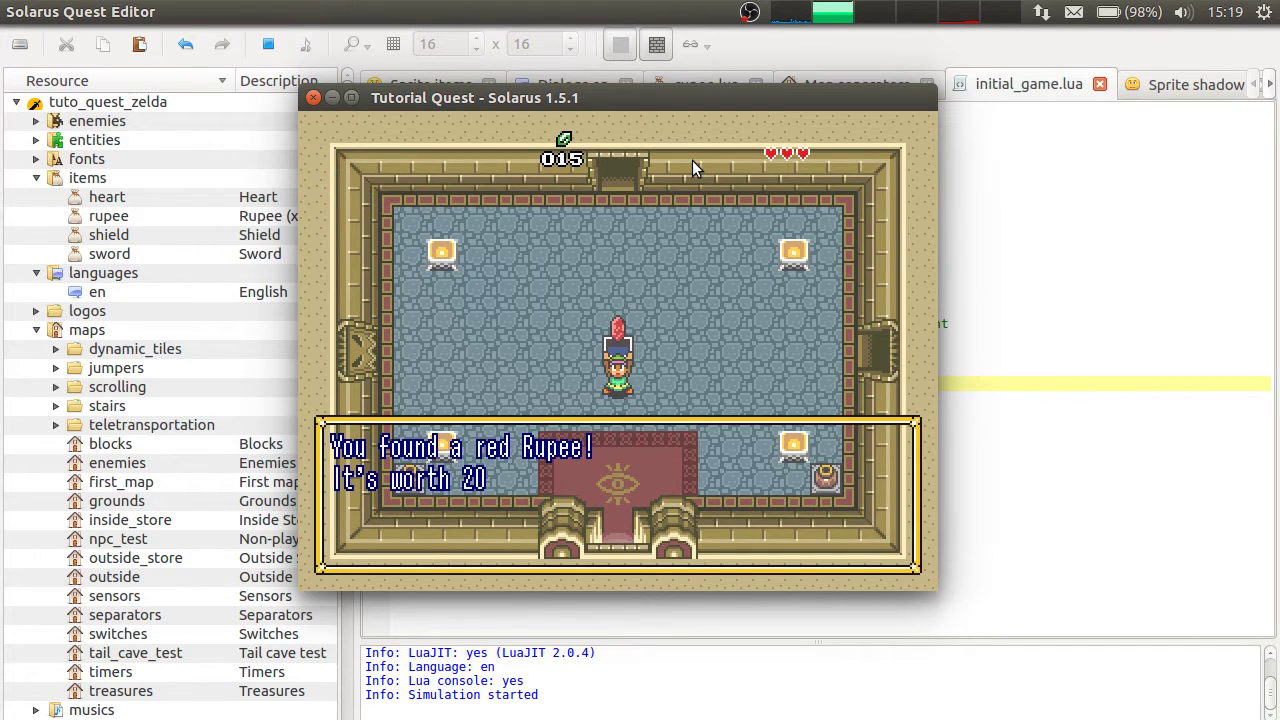
{"action": "key", "text": "space"}
{"action": "key", "text": "Down"}
Lift and throw the lower-right vase, collect the blue rupee to test its money, and close the game.
{"action": "key", "text": "Right"}
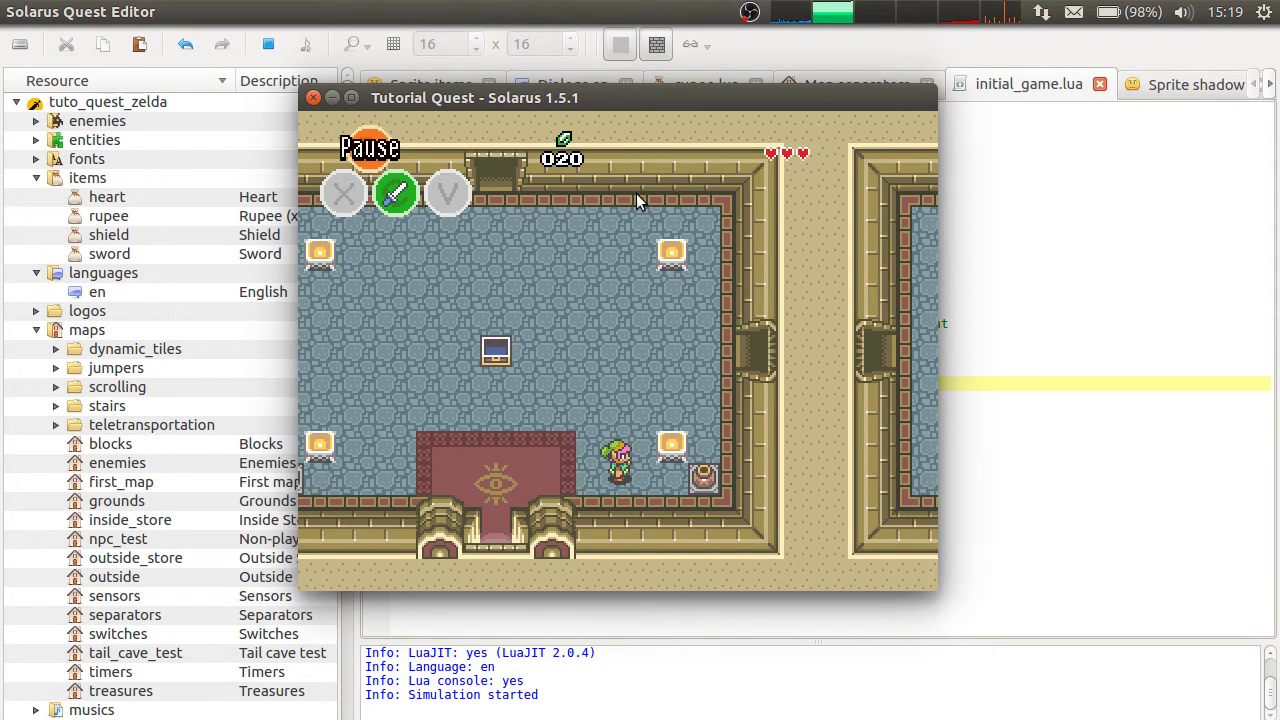
{"action": "key", "text": "Right"}
{"action": "key", "text": "space"}
{"action": "key", "text": "space"}
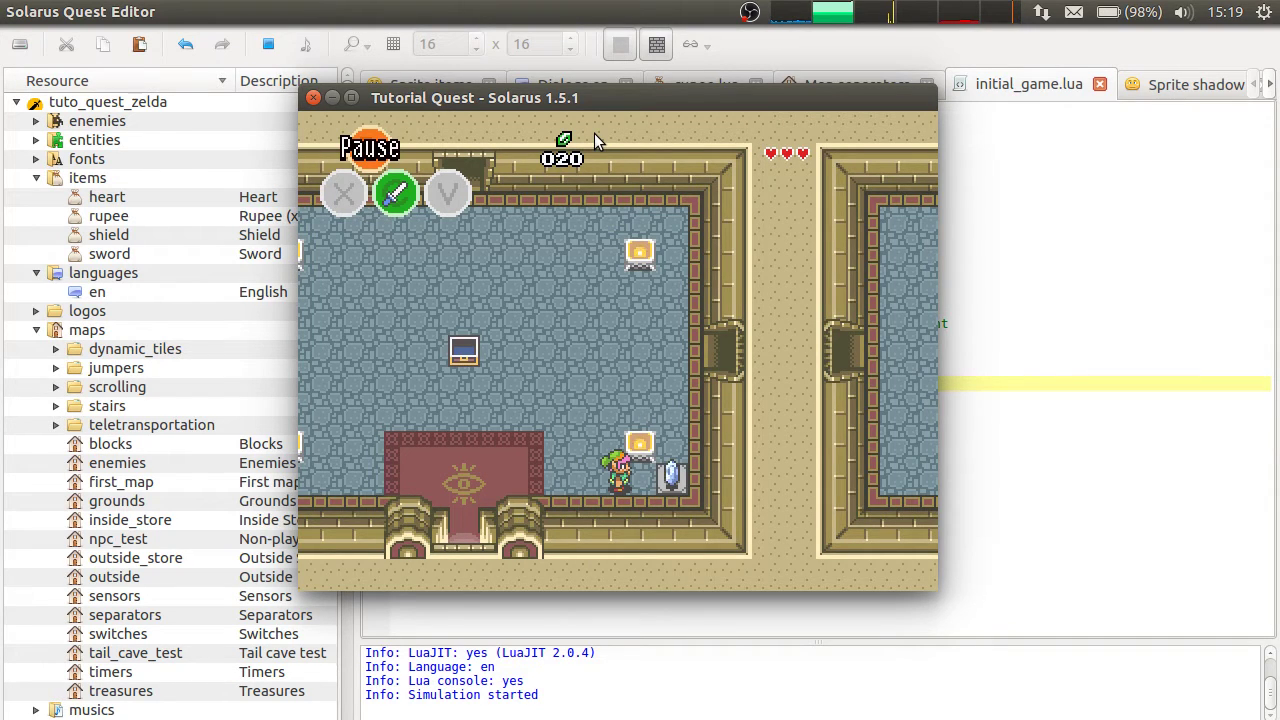
{"action": "key", "text": "Right"}
{"action": "key", "text": "Left"}
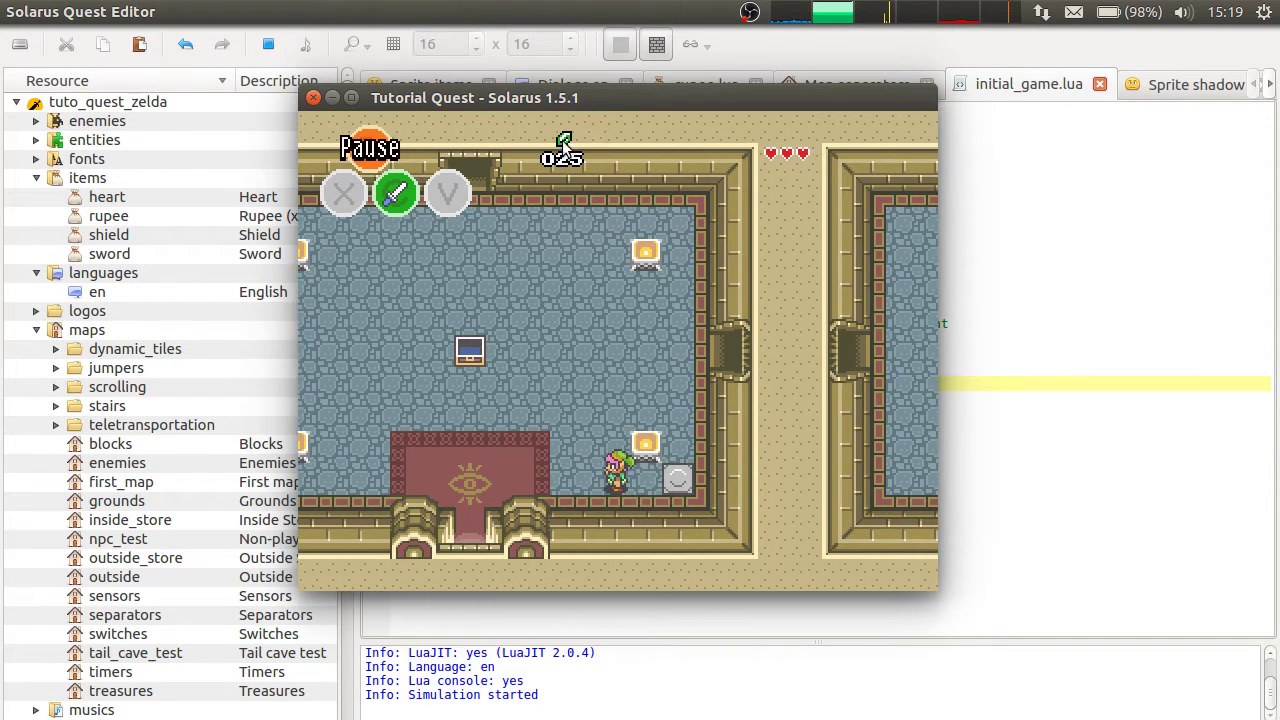
{"action": "left_click", "coordinate": [311, 97]}
Return to the rupee script and select the game:add_money(amounts[variant]) line for review.
{"action": "left_click", "coordinate": [706, 84]}
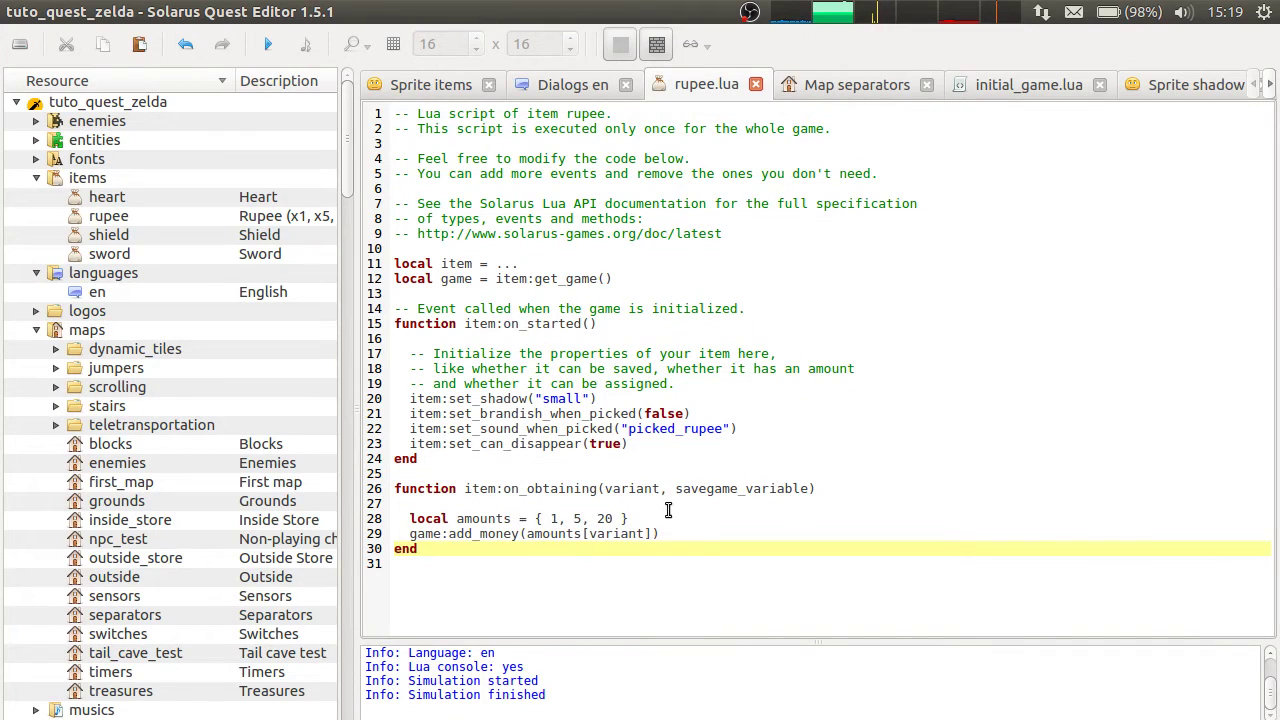
{"action": "left_click", "coordinate": [690, 533]}
{"action": "left_click_drag", "start_coordinate": [667, 536], "coordinate": [375, 531]}
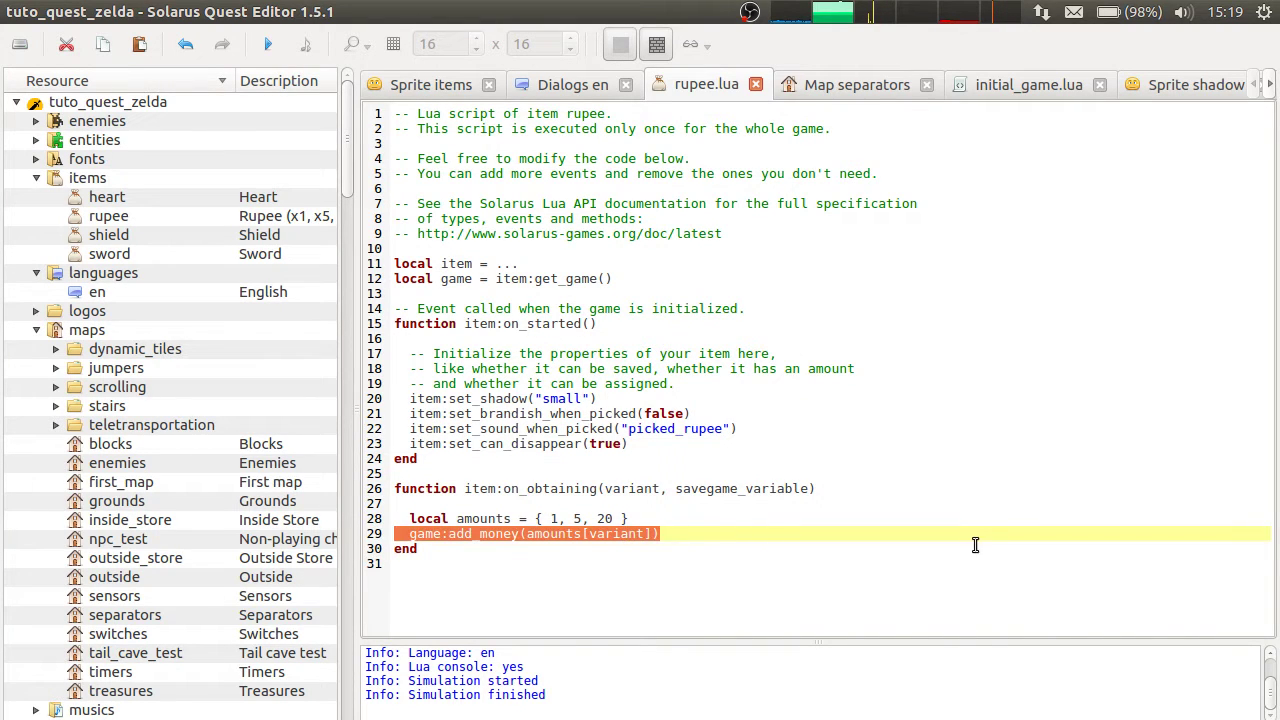
{"action": "left_click", "coordinate": [511, 550]}
{"action": "left_click", "coordinate": [528, 530]}
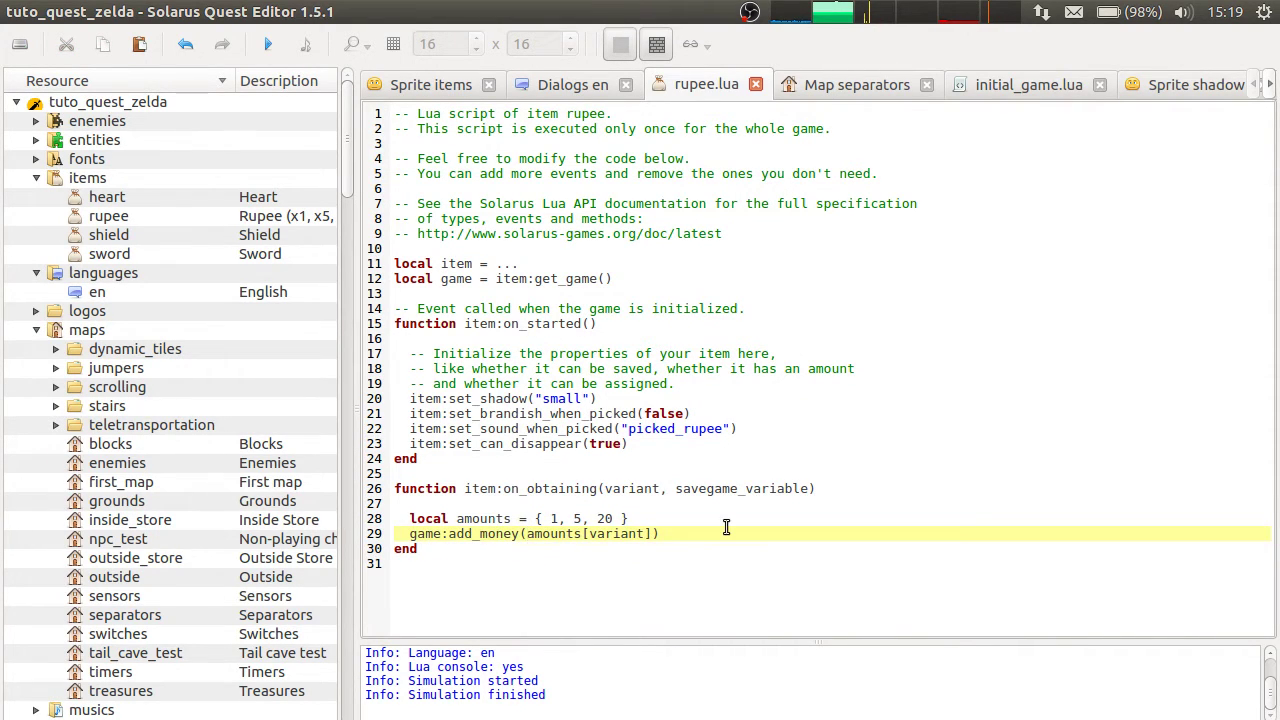
{"action": "left_click", "coordinate": [865, 488]}
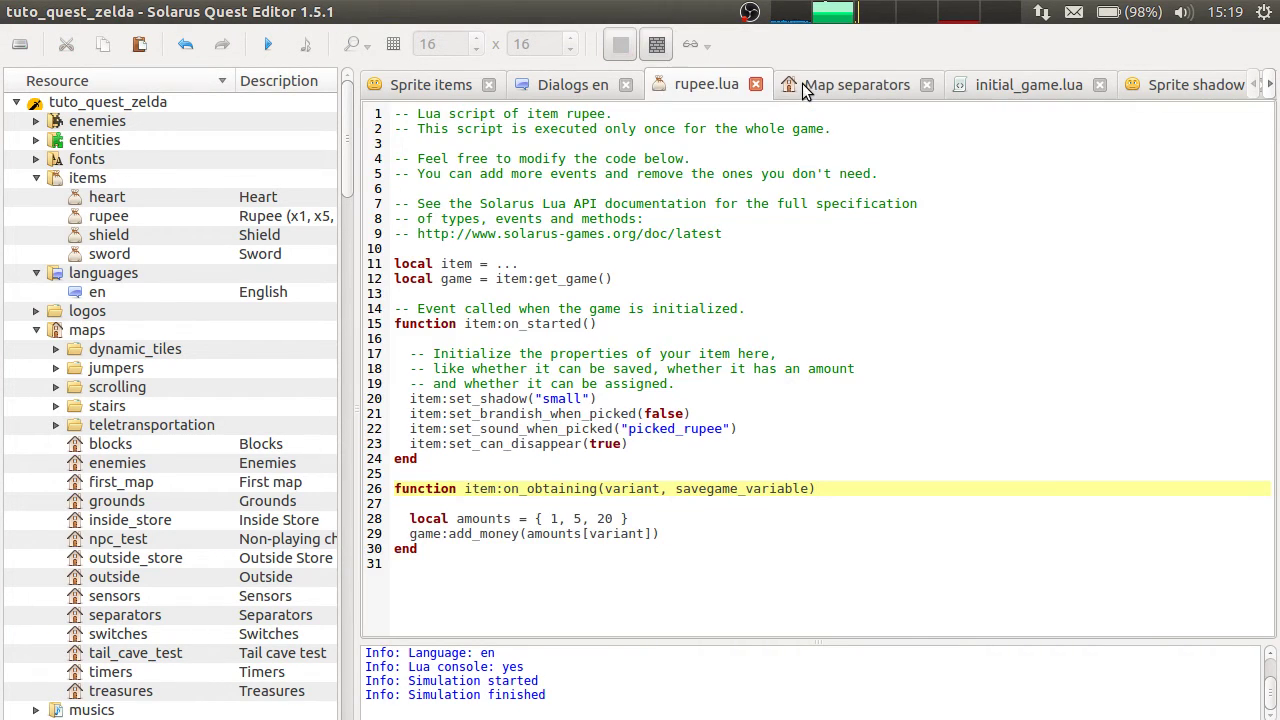
Check the Separators map, return to the rupee script, run the quest to view the starting room and money counter, and close the game.
{"action": "left_click", "coordinate": [800, 84]}
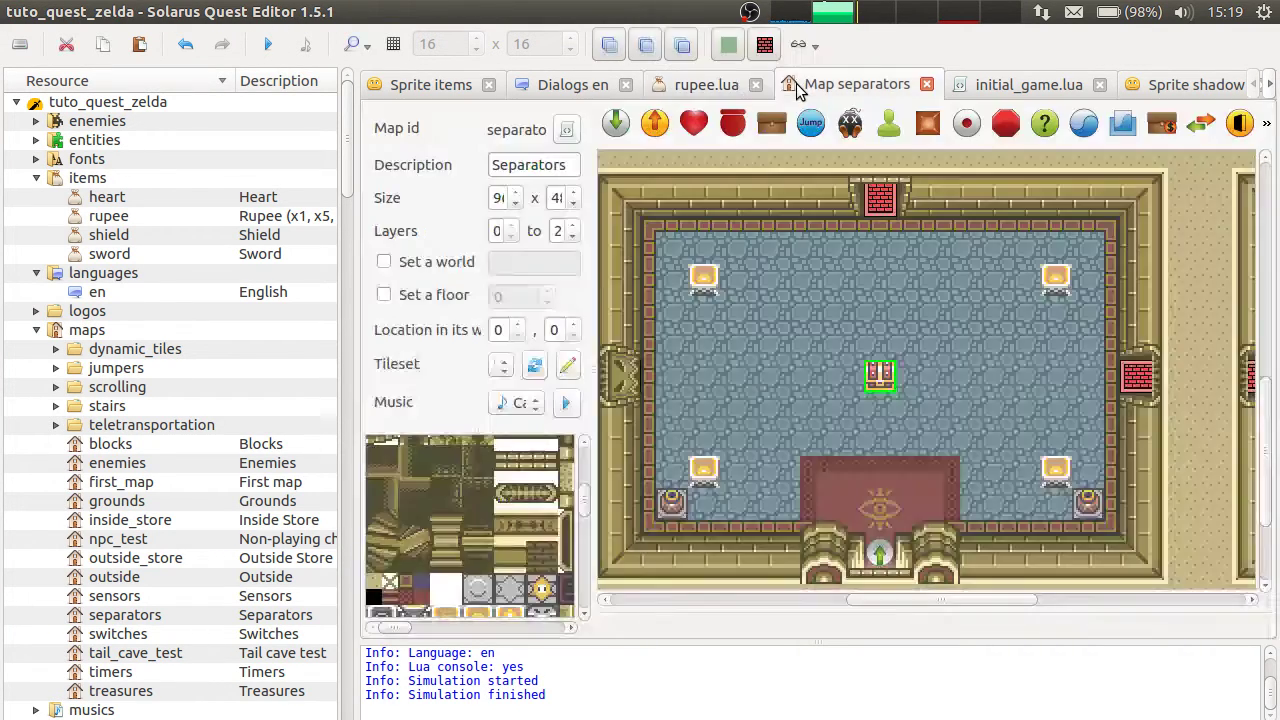
{"action": "left_click", "coordinate": [706, 84]}
{"action": "left_click", "coordinate": [268, 44]}
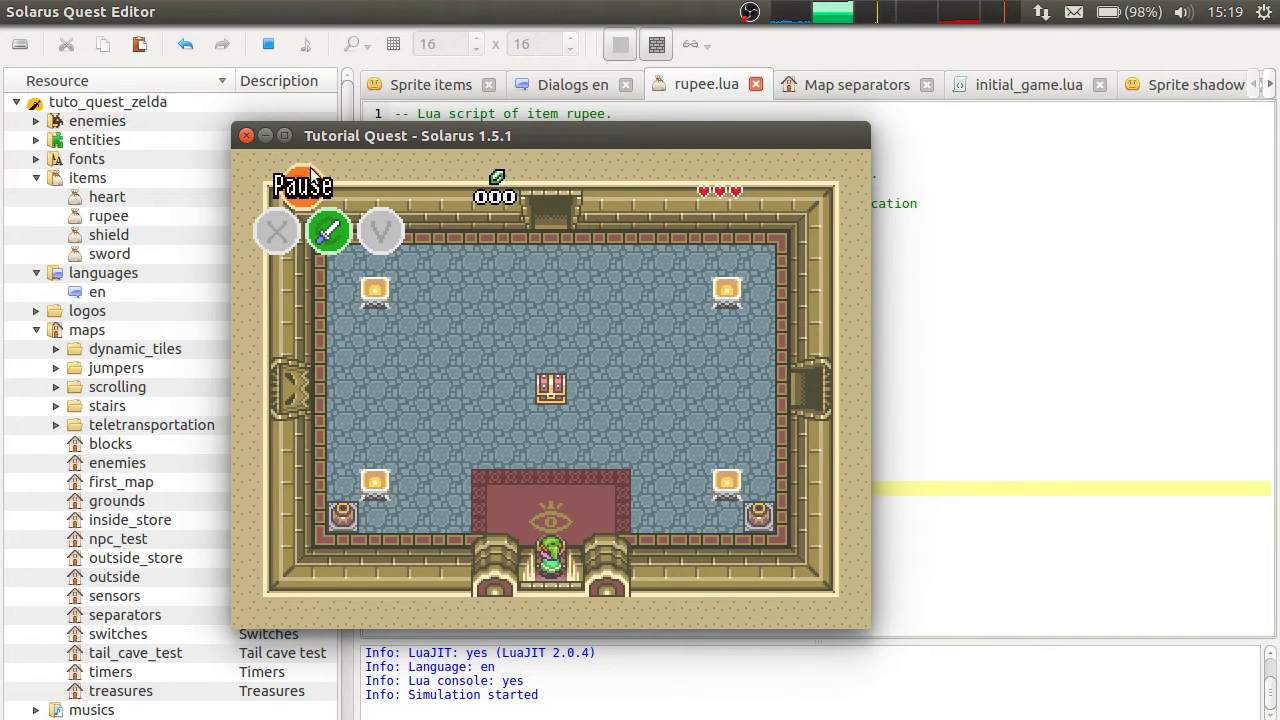
{"action": "left_click", "coordinate": [248, 140]}
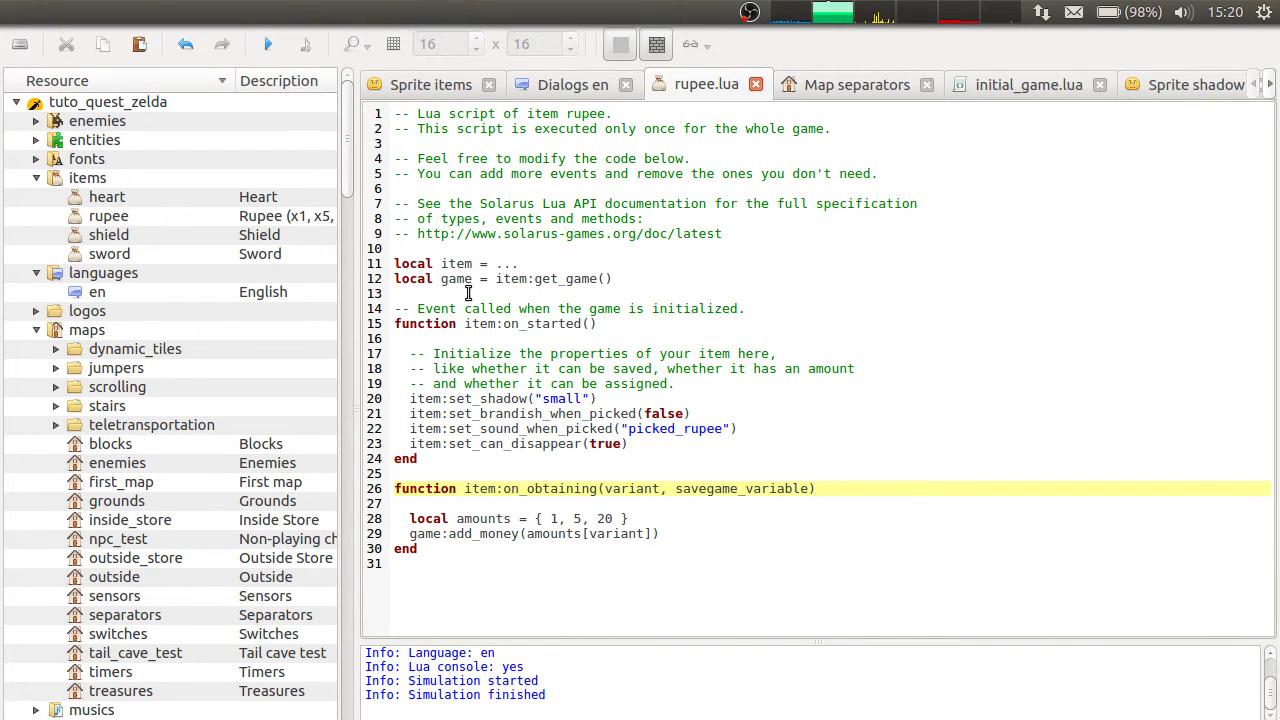
Review the rupee script's code, including the on_started settings and the on_obtaining function.
{"action": "left_click_drag", "start_coordinate": [468, 293], "coordinate": [574, 594]}
{"action": "left_click", "coordinate": [610, 597]}
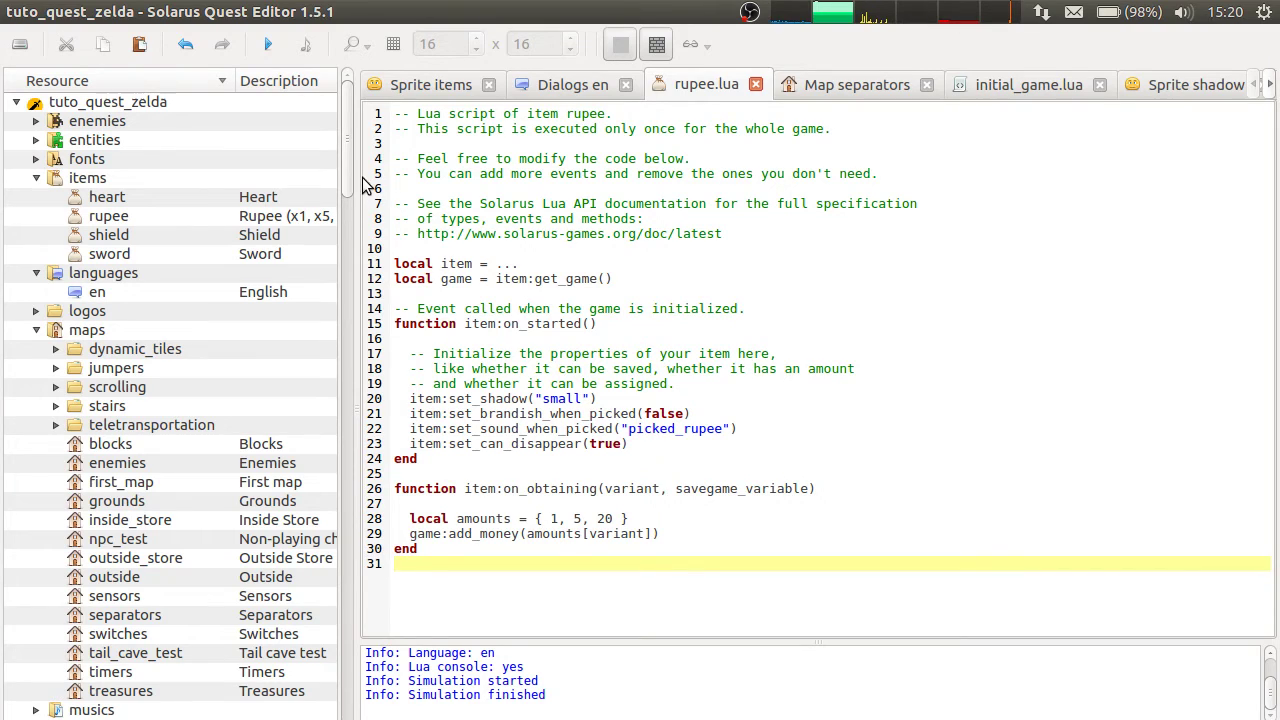
{"action": "left_click", "coordinate": [592, 148]}
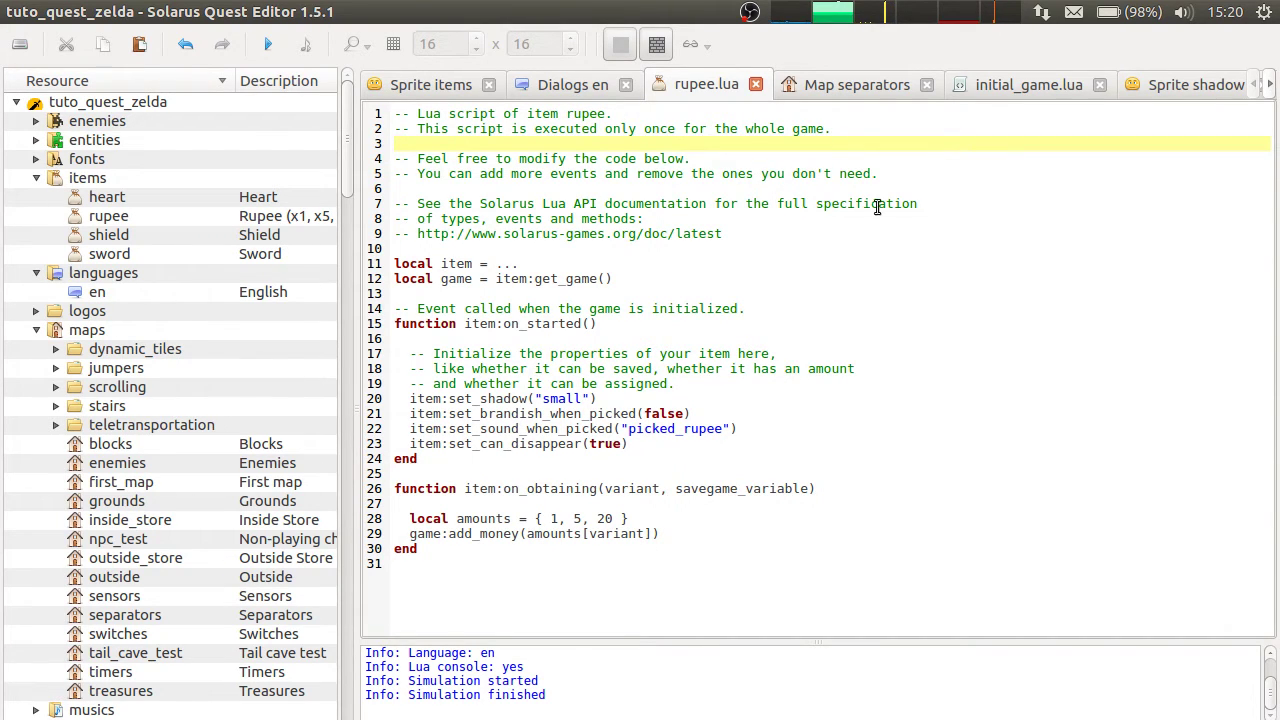
{"action": "left_click", "coordinate": [1122, 416]}
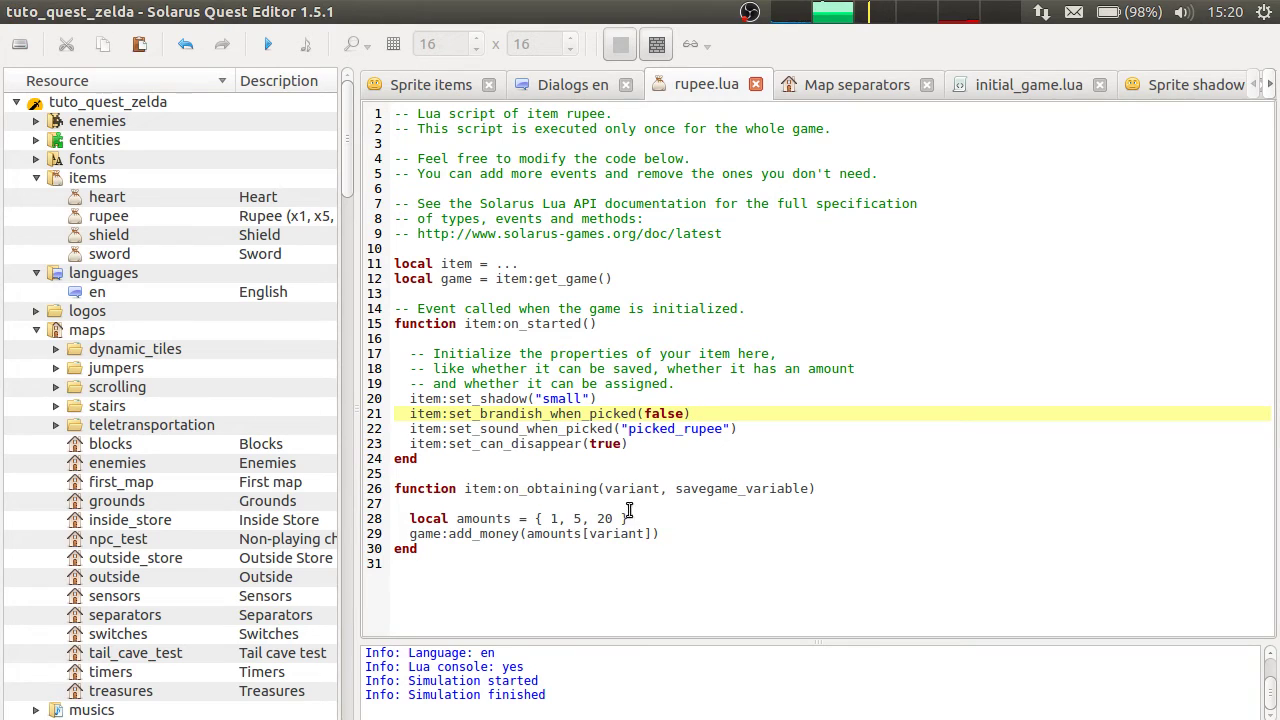
{"action": "left_click_drag", "start_coordinate": [487, 474], "coordinate": [484, 561]}
{"action": "left_click", "coordinate": [484, 561]}
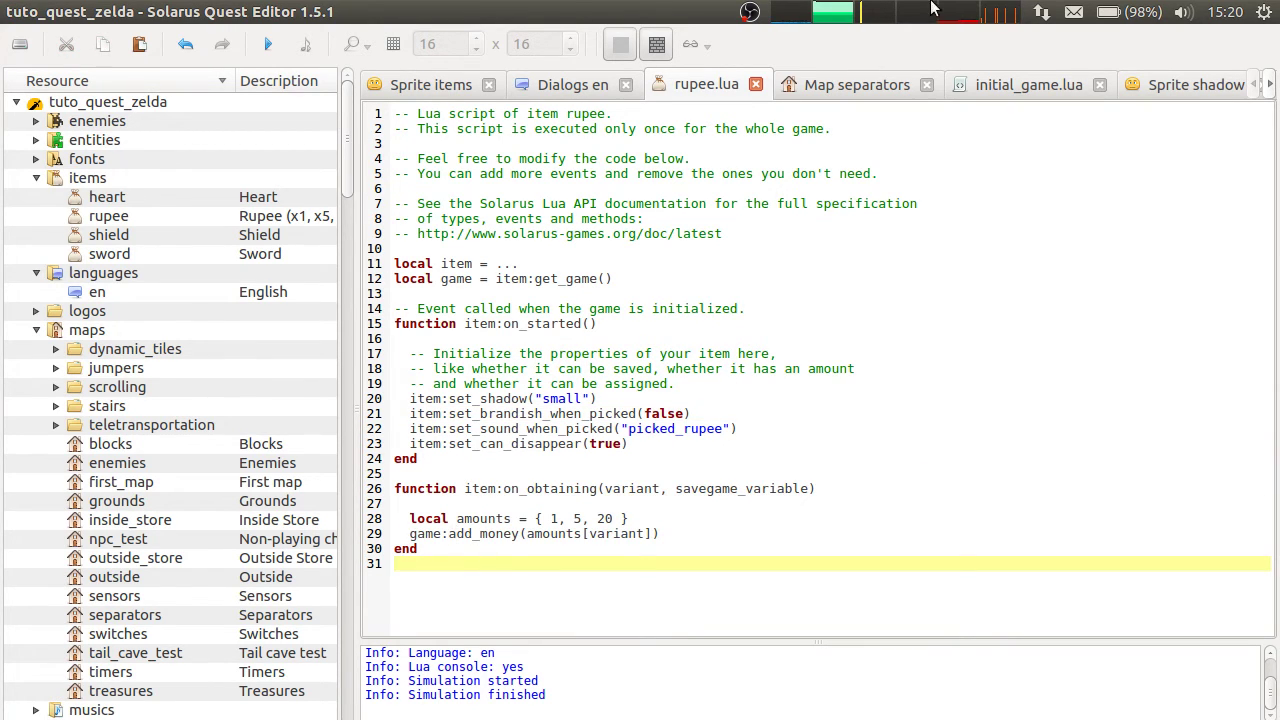
Review the set_max_money call in initial_game.lua and return to the rupee script.
{"action": "left_click", "coordinate": [1028, 86]}
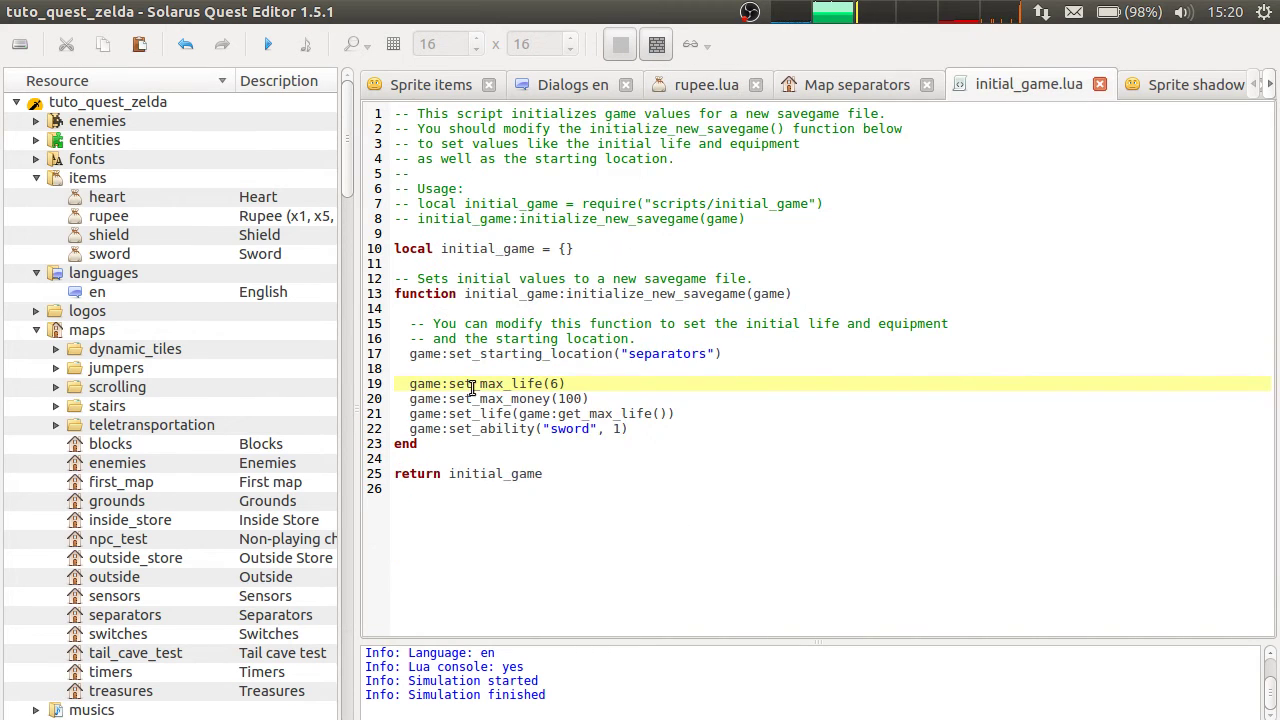
{"action": "double_click", "coordinate": [488, 399]}
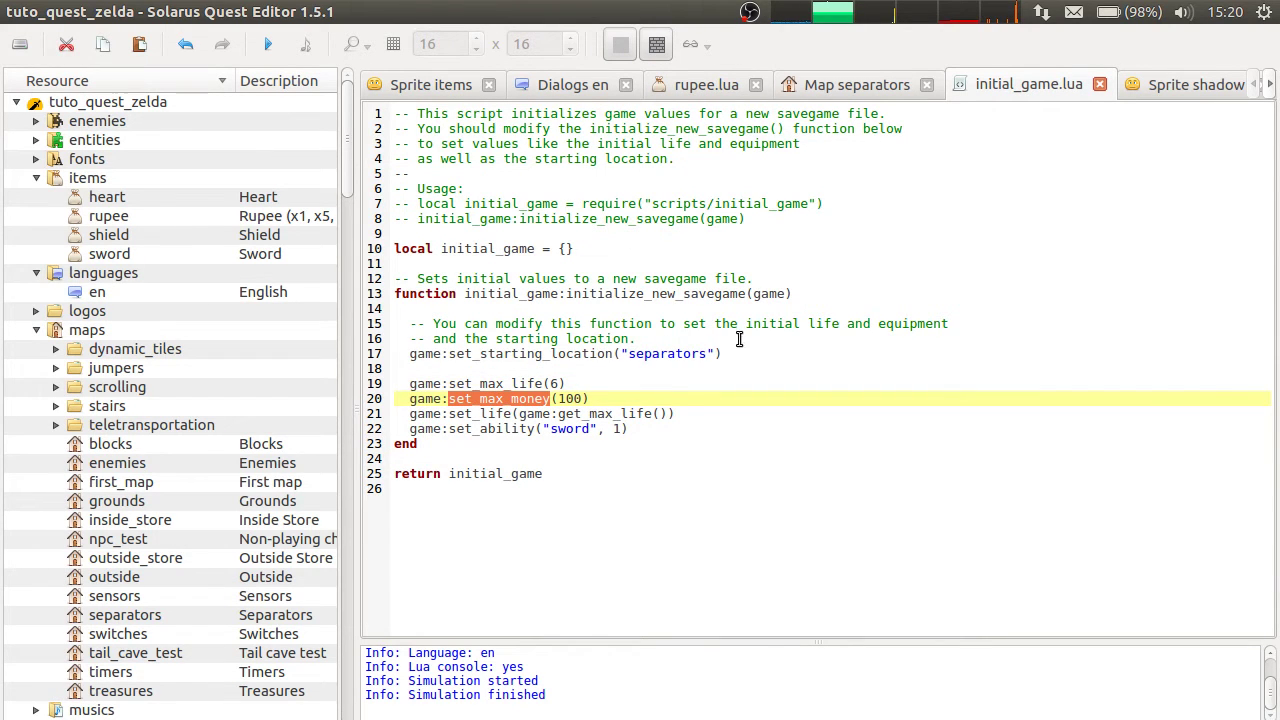
{"action": "left_click", "coordinate": [683, 399]}
{"action": "left_click", "coordinate": [672, 93]}
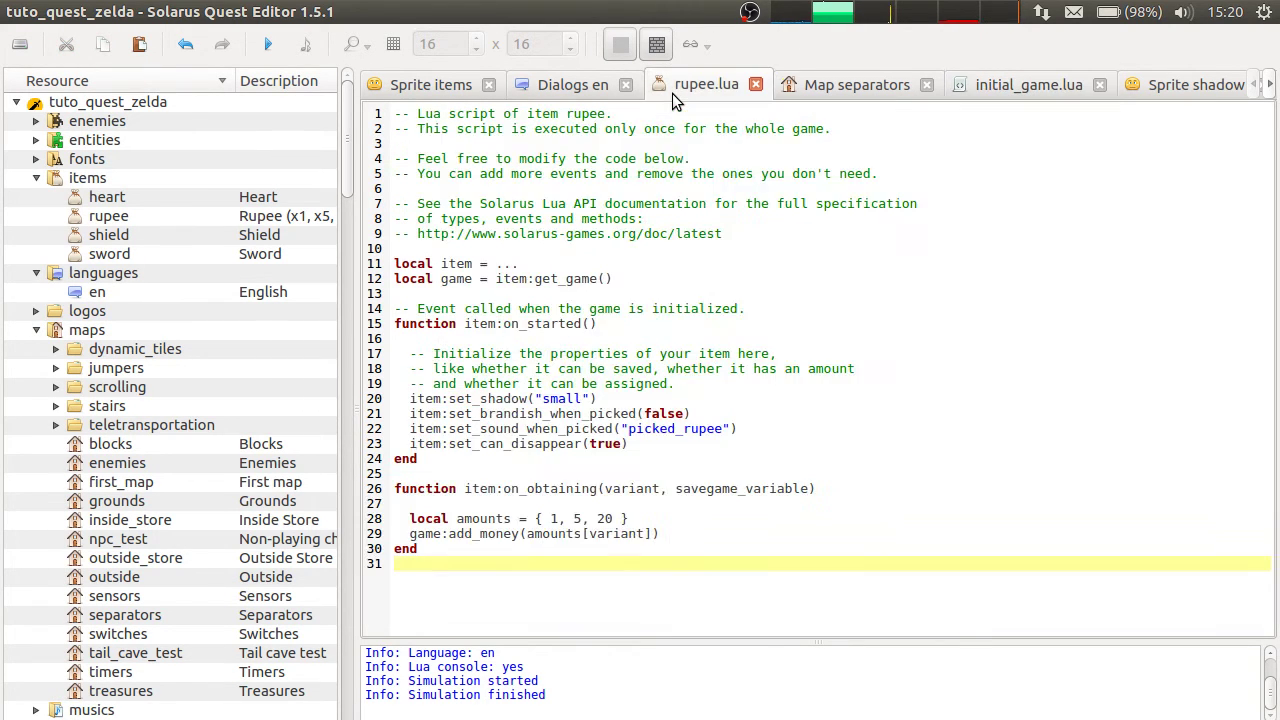
{"action": "left_click", "coordinate": [491, 505]}
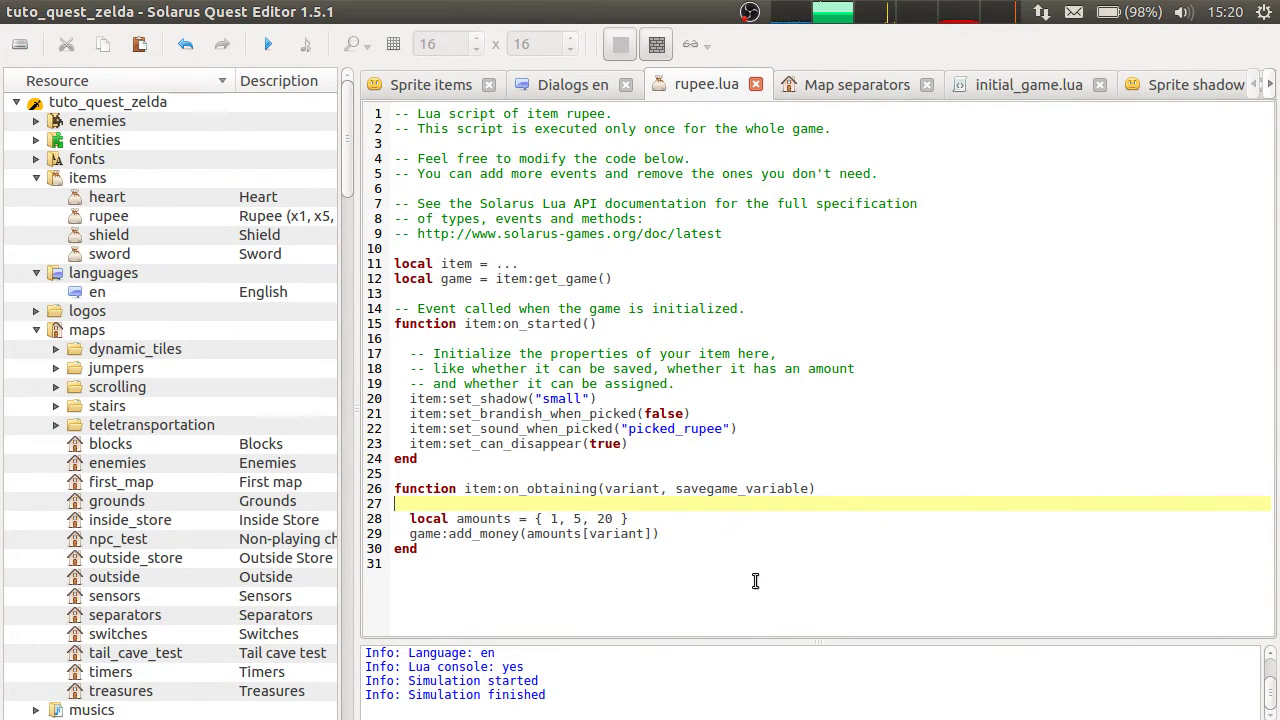
{"action": "left_click", "coordinate": [525, 554]}
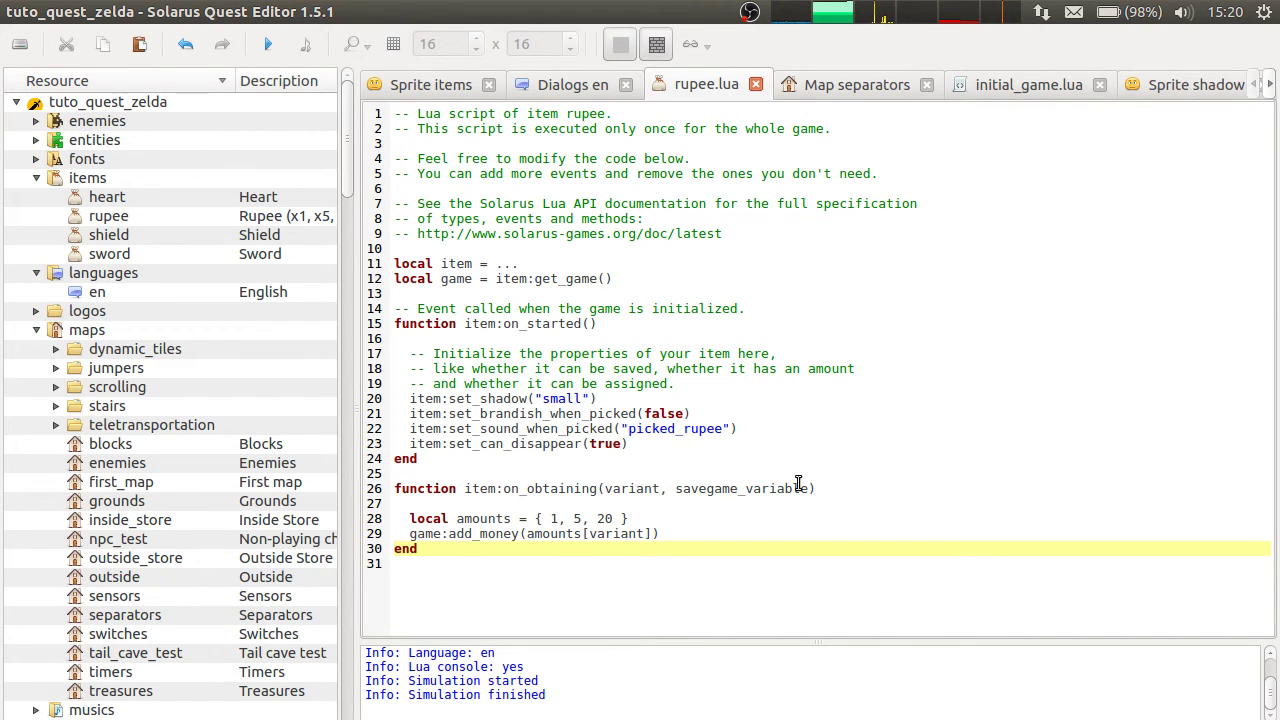
{"action": "left_click", "coordinate": [879, 402]}
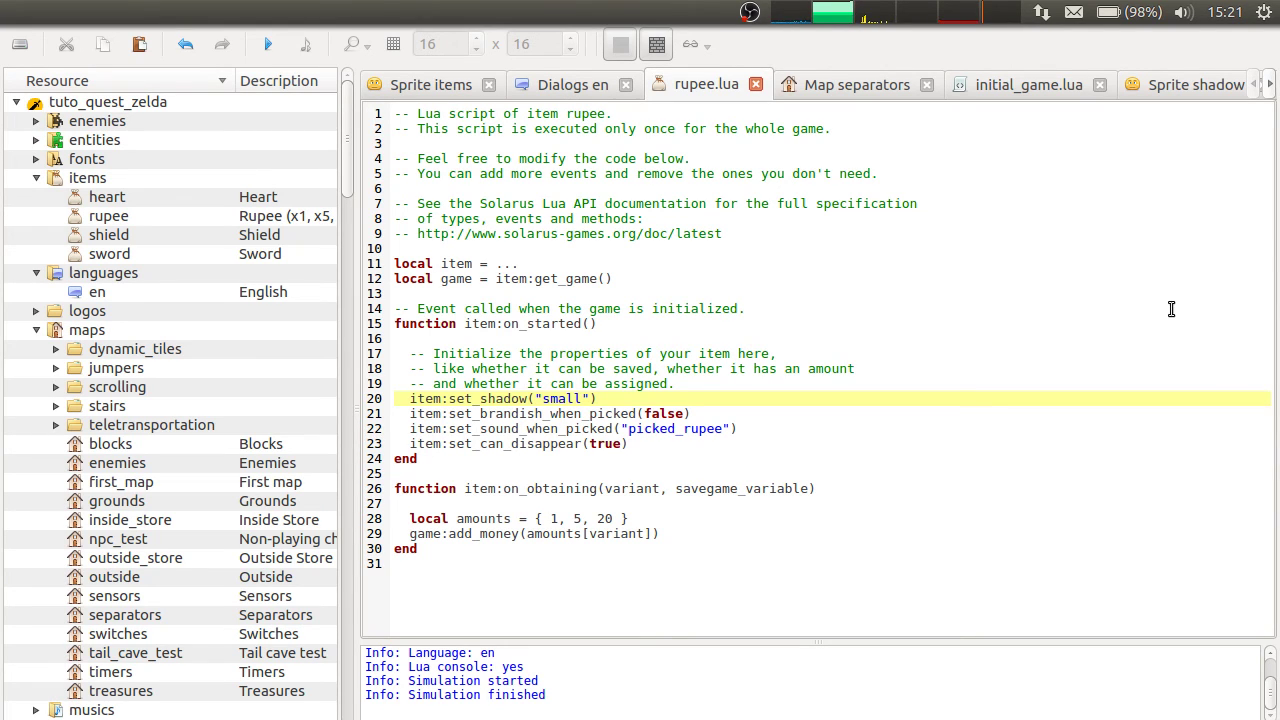
{"action": "left_click", "coordinate": [757, 425]}
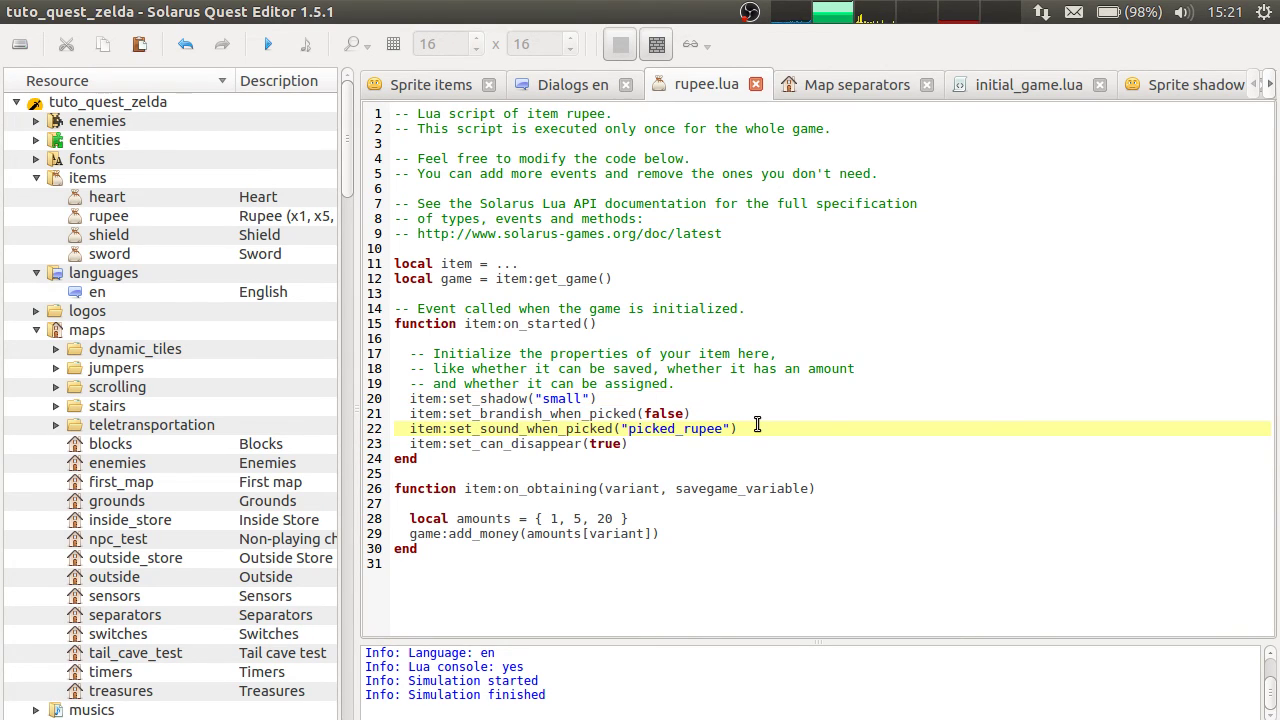